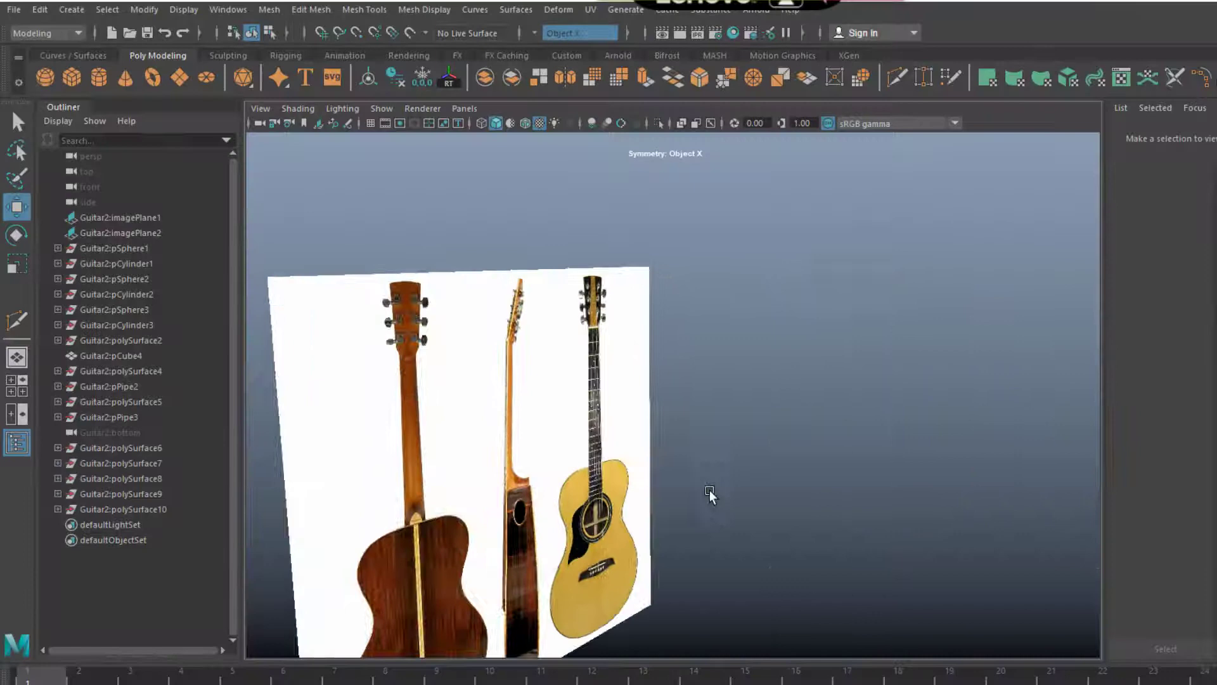
Zoom and orbit the viewport to study the reference headstock images.
mouse_move(532, 503)
alt+right_down()
mouse_move(538, 286)
mouse_move(729, 326)
alt+right_up()
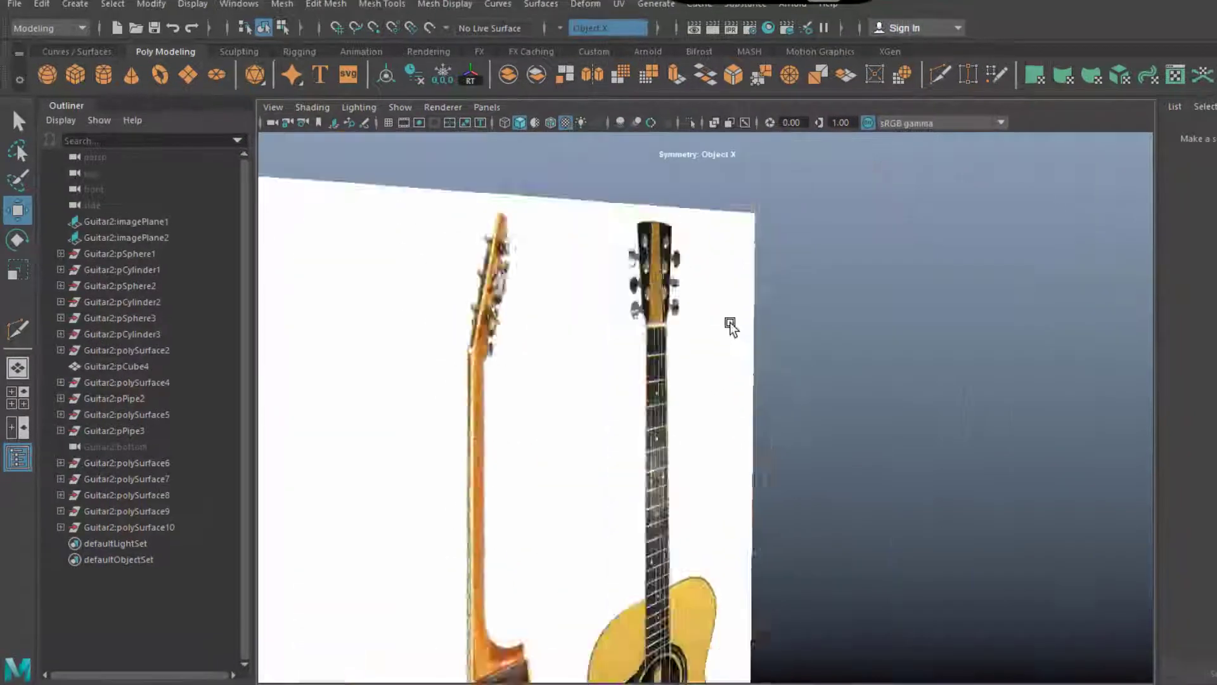
mouse_move(729, 327)
alt+mouse_down()
mouse_move(571, 494)
mouse_move(752, 468)
mouse_move(974, 327)
mouse_move(701, 353)
mouse_move(684, 312)
alt+mouse_up()
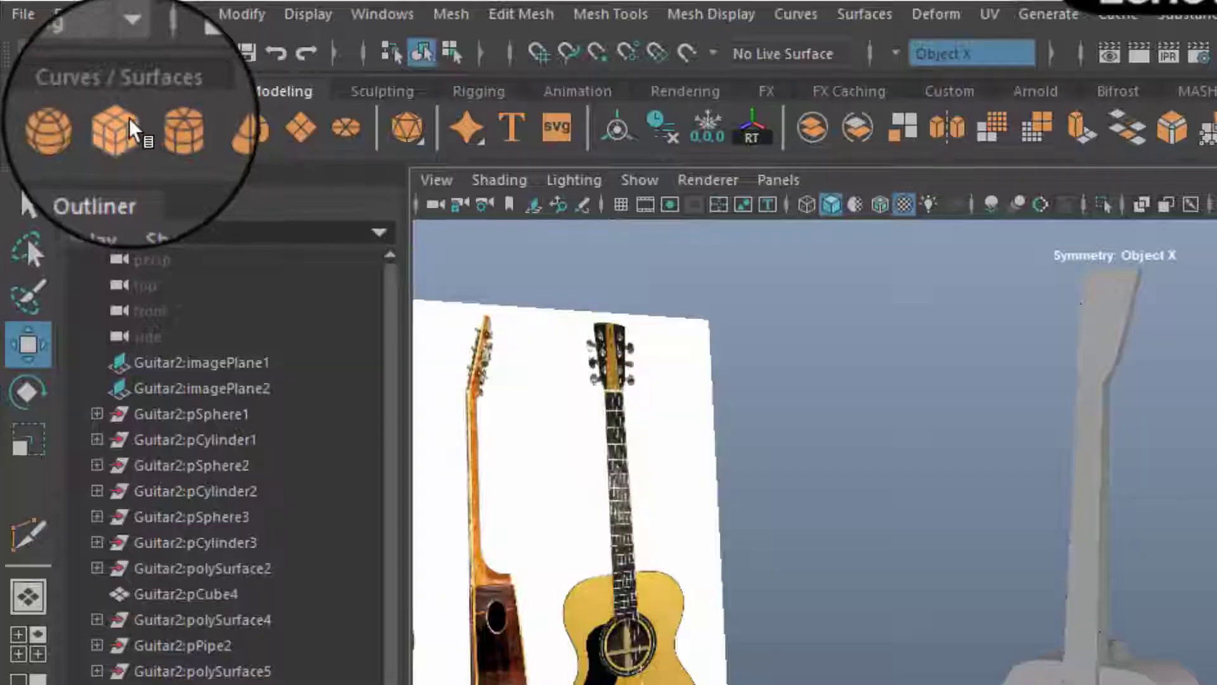
Create a polygon cube and stretch it along X into a long block.
click(77, 74)
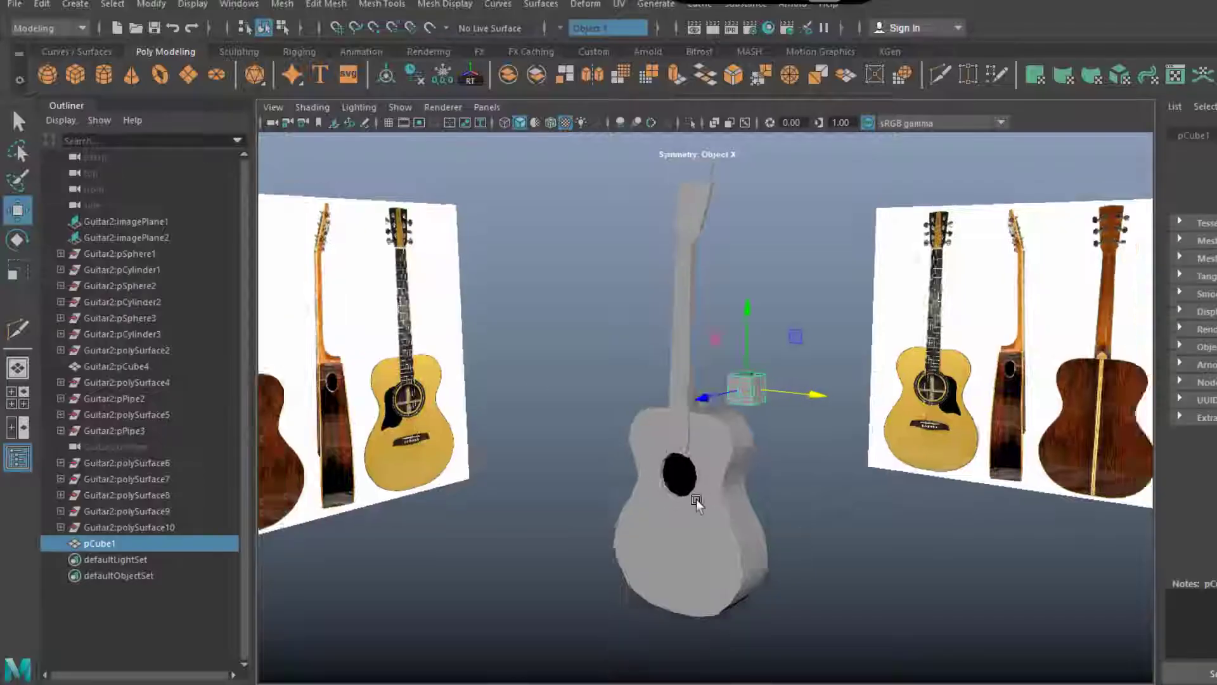
mouse_move(697, 381)
alt+mouse_down()
mouse_move(761, 355)
mouse_move(788, 402)
alt+mouse_up()
key(r)
drag(786, 323, 858, 345)
key(f)
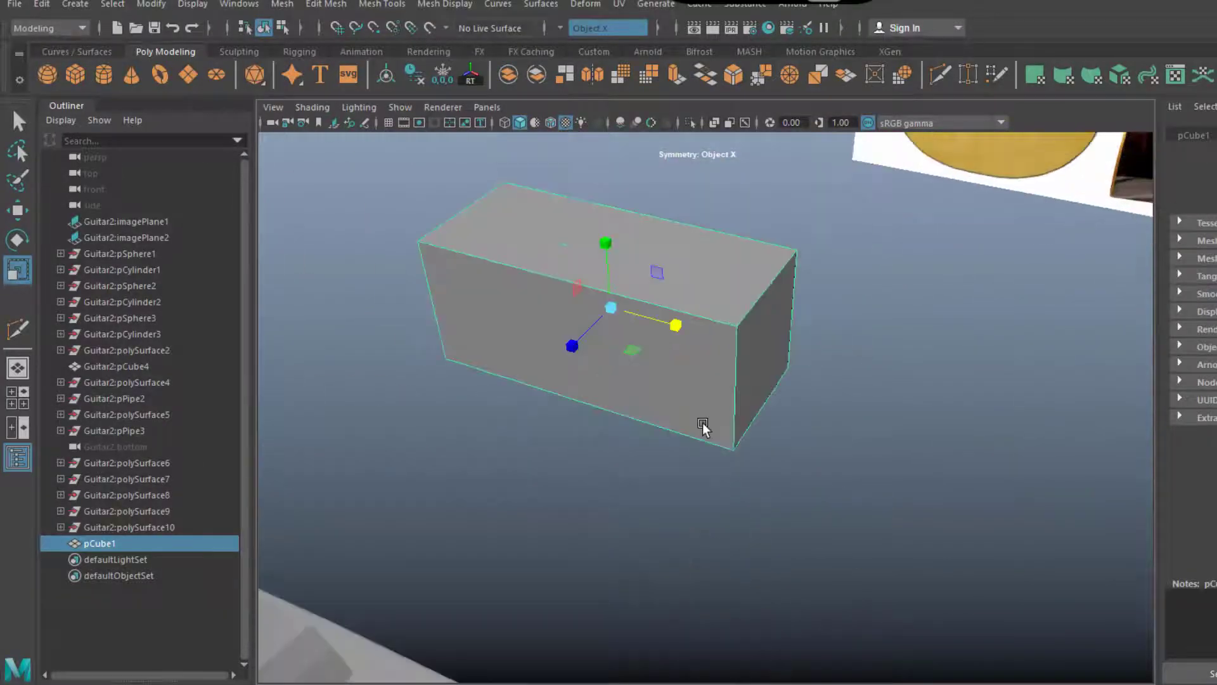
Insert a first edge loop around the block.
key(F10)
click(761, 295)
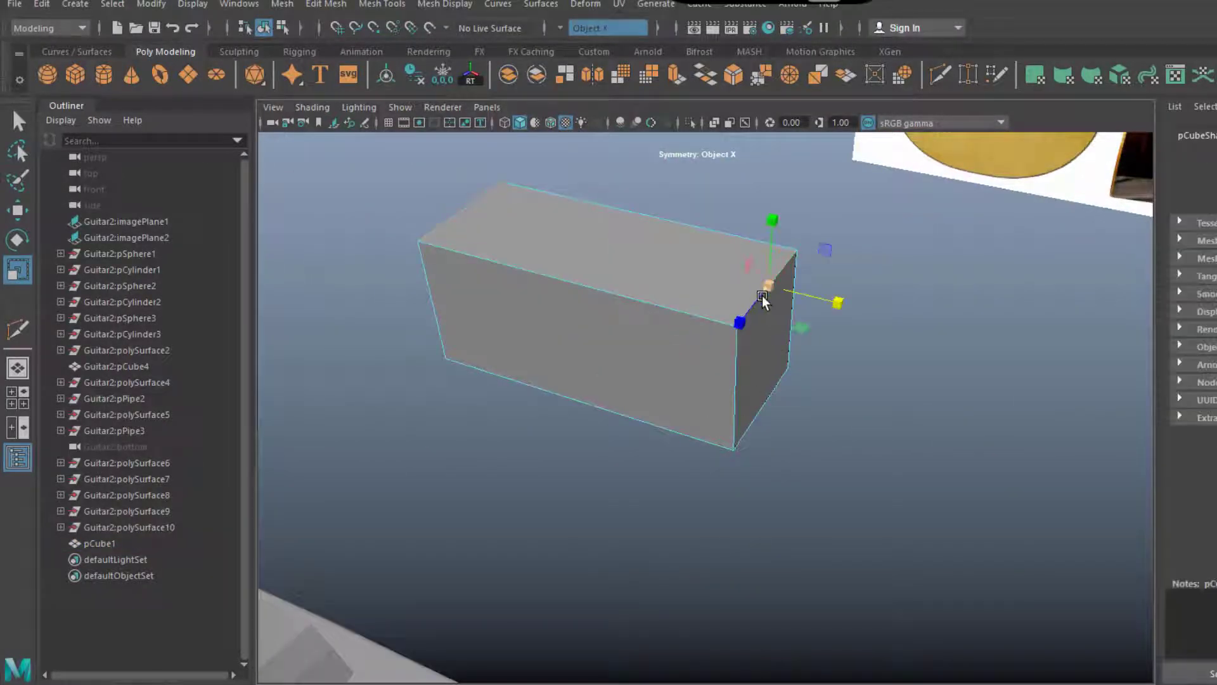
shift+right_drag(761, 291, 799, 333)
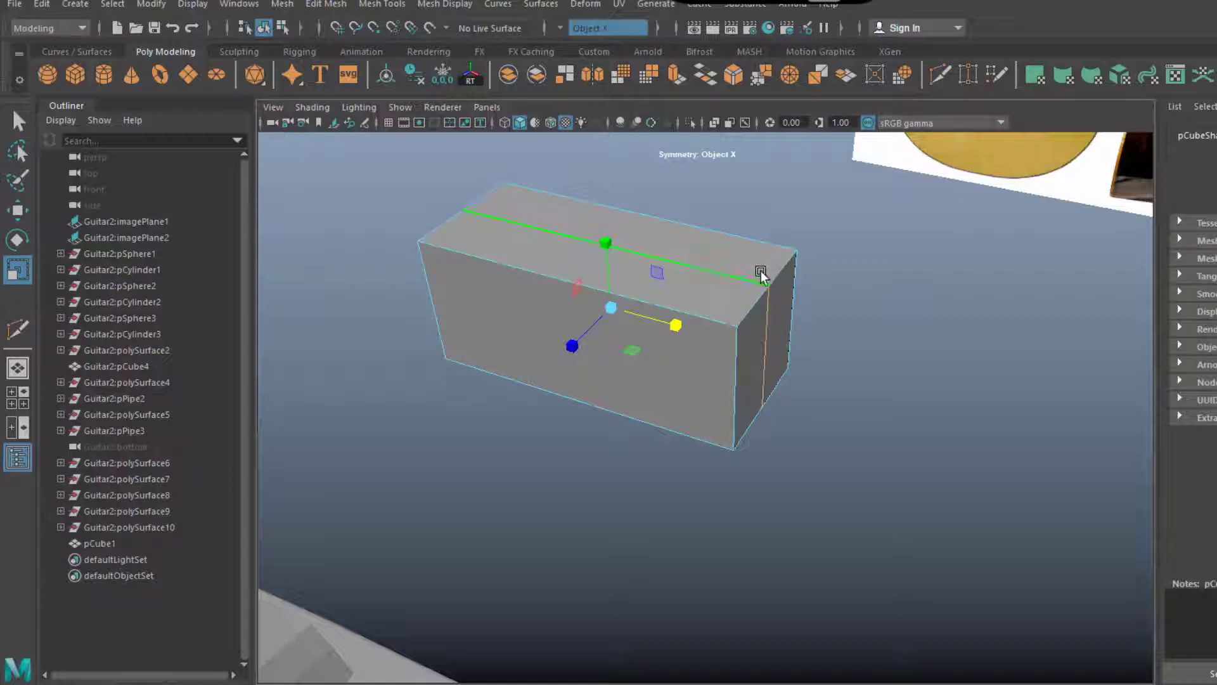
click(440, 573)
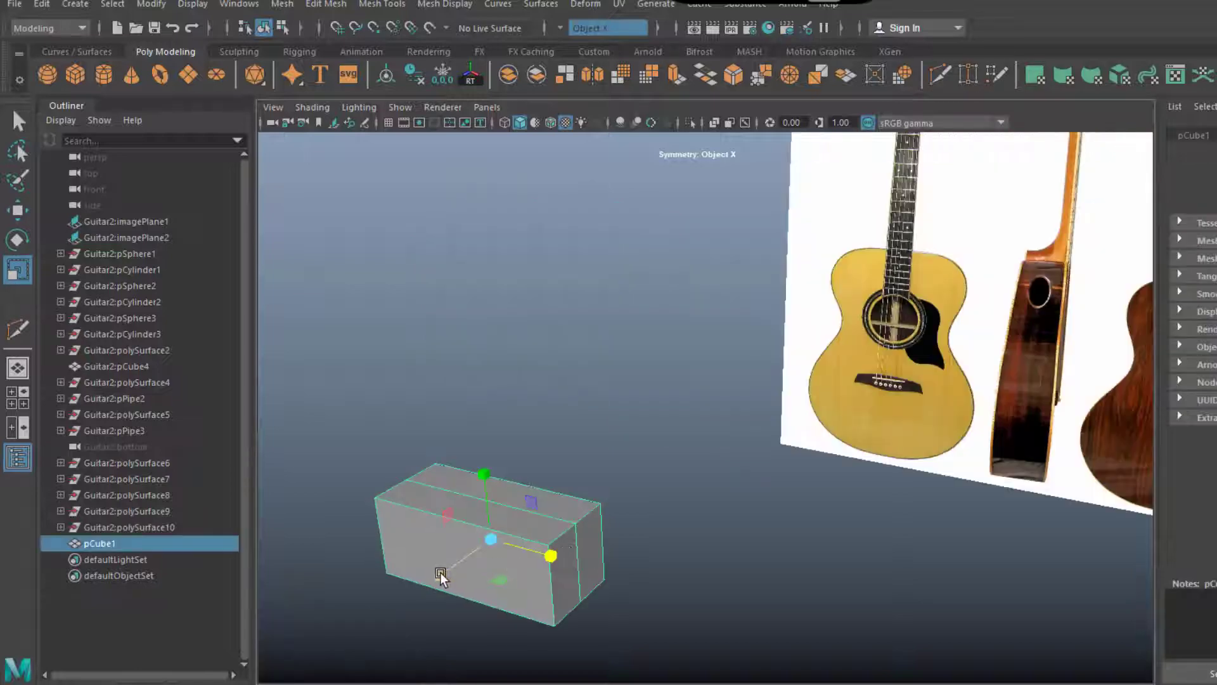
alt+drag(440, 573, 462, 554)
scroll(637, 460, up, 5)
mouse_move(813, 458)
alt+mouse_down()
mouse_move(726, 465)
mouse_move(665, 404)
alt+mouse_up()
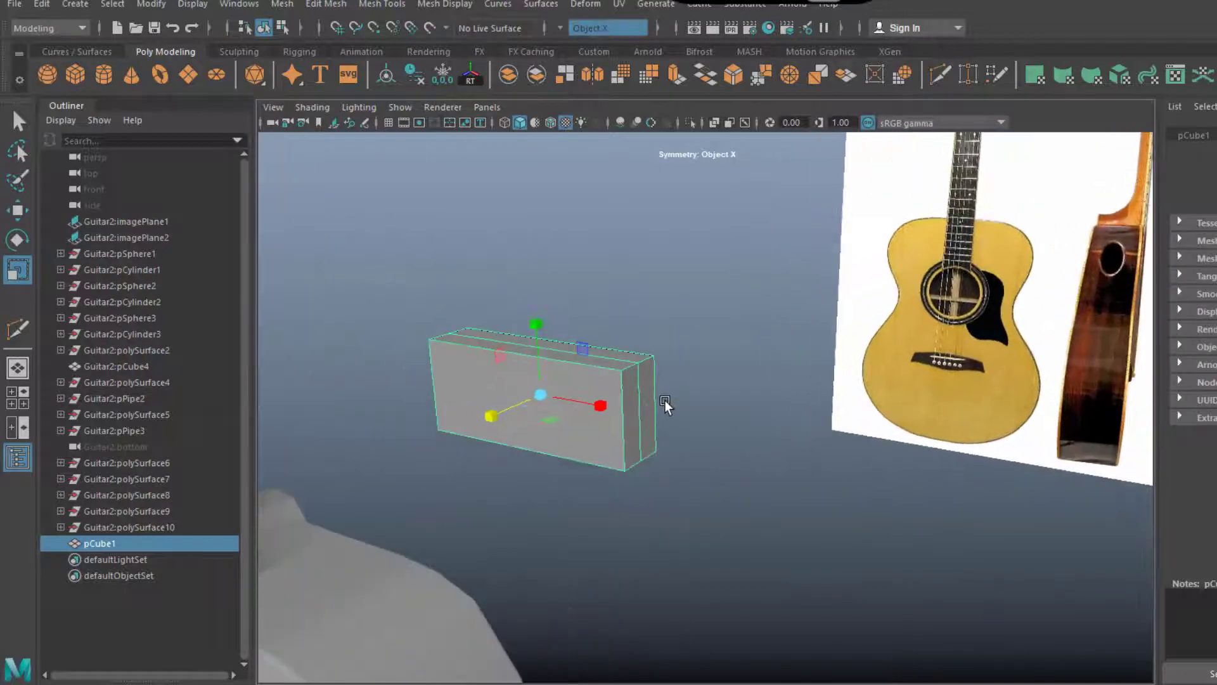
Split the block with horizontal and vertical edge loops and bevel the edges at 0.33 fraction.
key(F10)
shift+right_drag(622, 393, 675, 435)
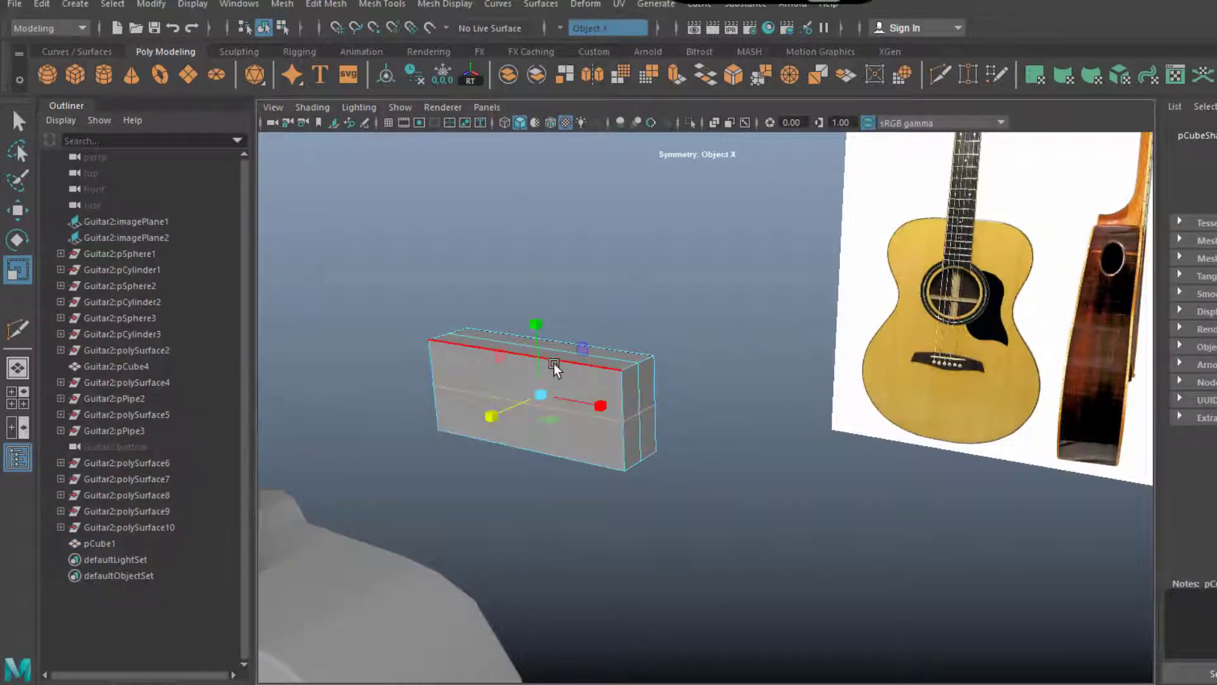
click(554, 363)
shift+right_drag(494, 393, 560, 426)
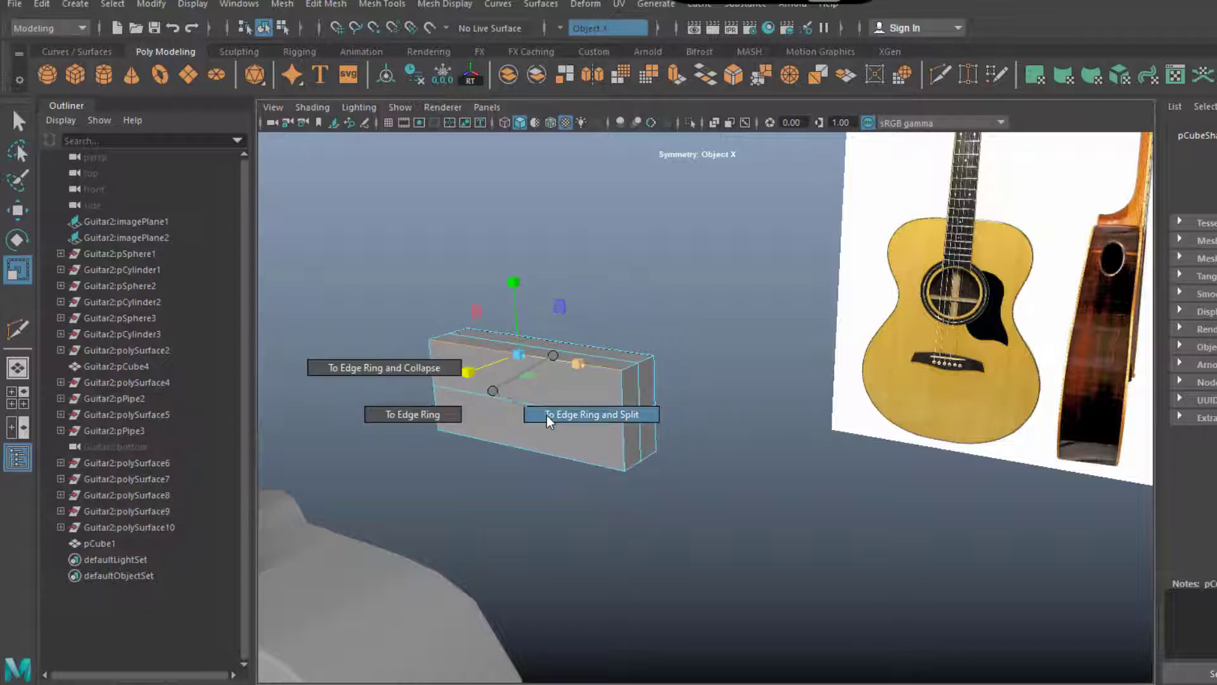
mouse_move(560, 426)
alt+mouse_down()
mouse_move(584, 443)
mouse_move(565, 421)
mouse_move(533, 440)
mouse_move(600, 368)
alt+mouse_up()
shift+right_drag(600, 368, 656, 363)
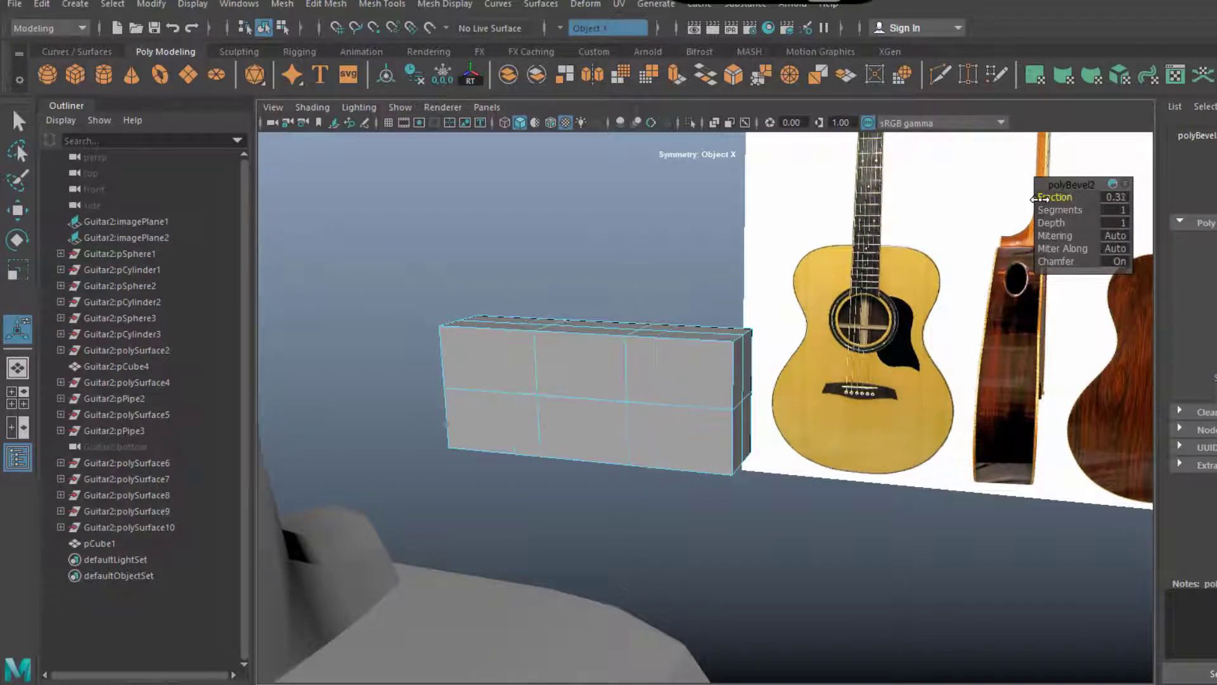
Scale the block's right-column vertices inward to taper it.
key(f)
key(q)
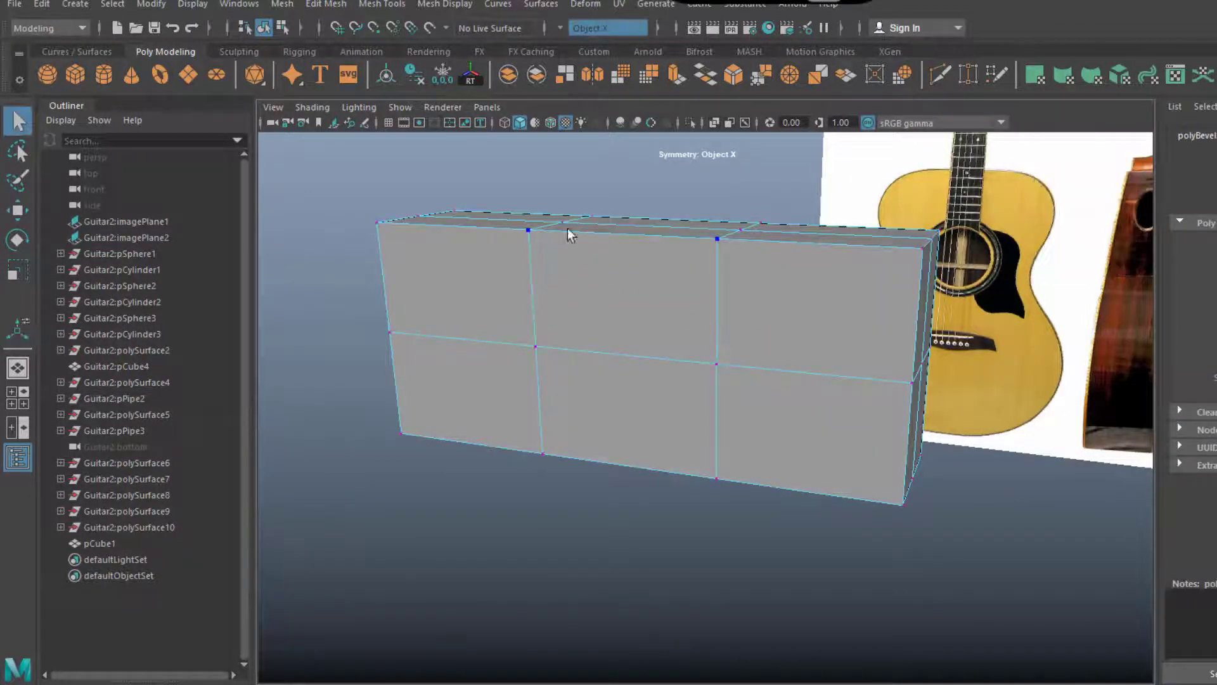
alt+drag(614, 361, 623, 366)
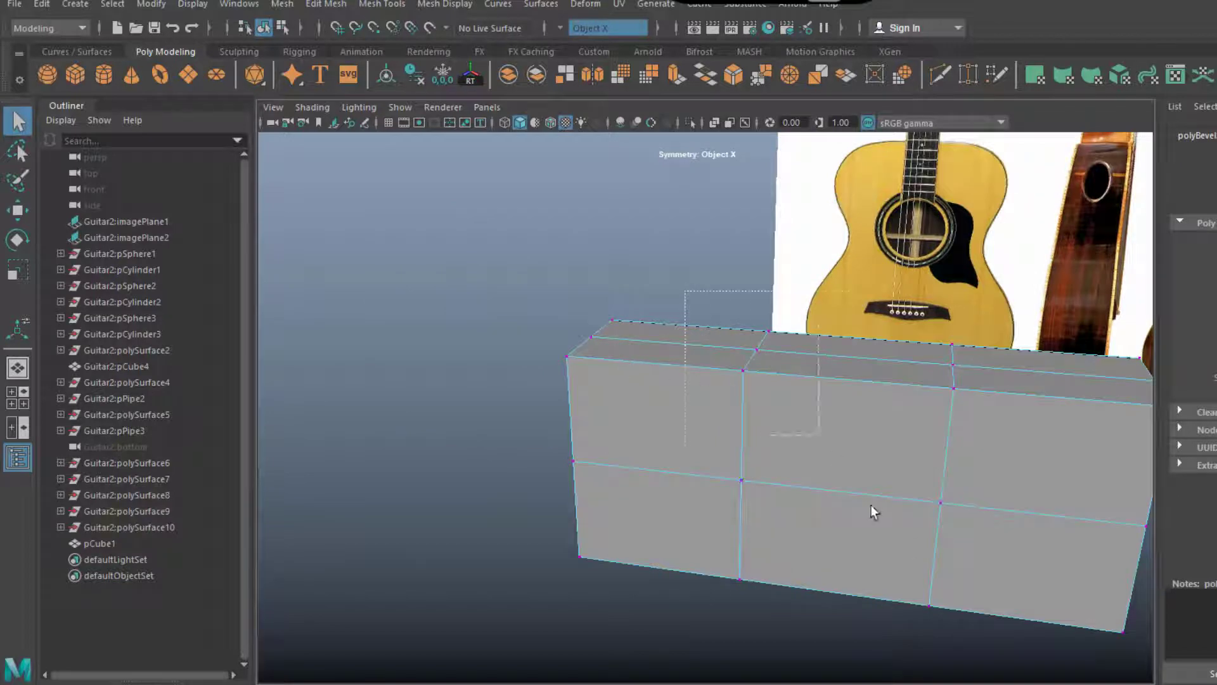
drag(971, 607, 988, 594)
key(r)
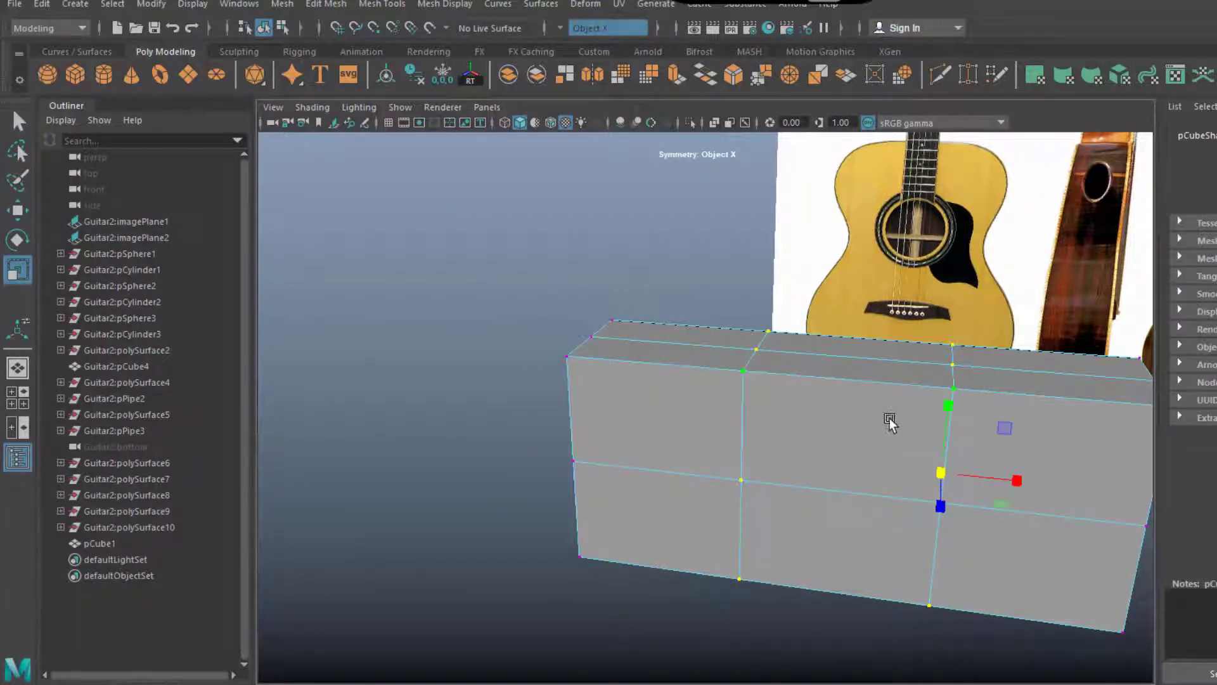
drag(948, 403, 948, 405)
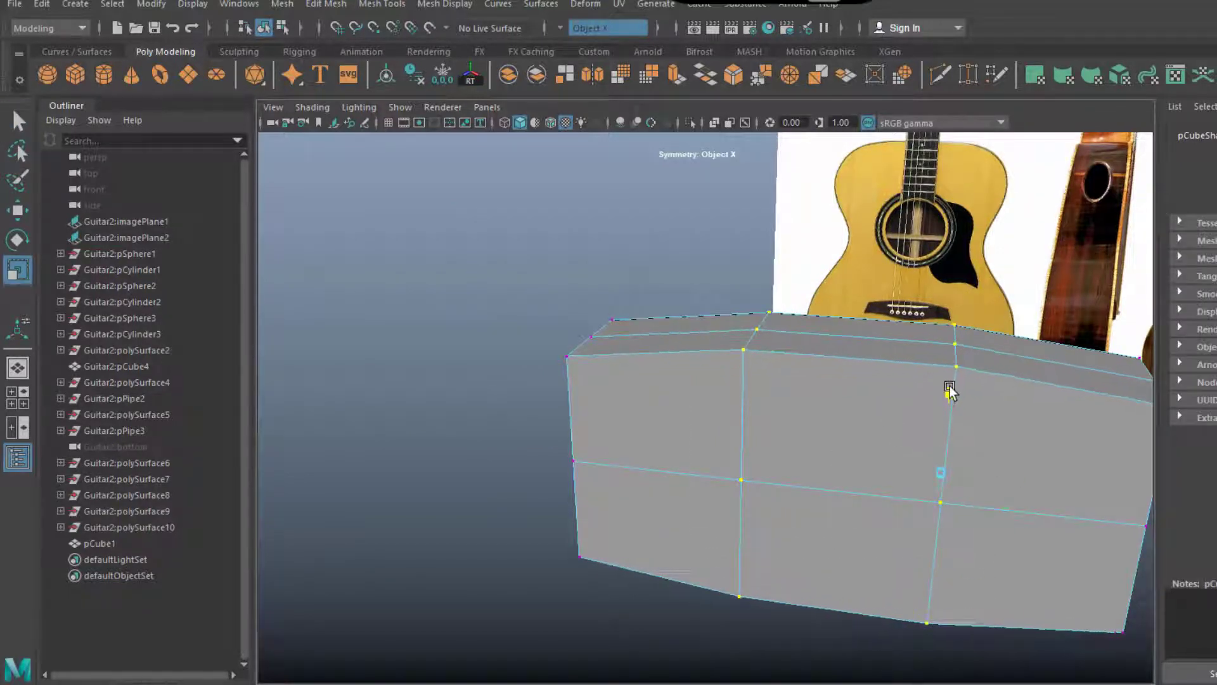
alt+right_drag(947, 406, 817, 447)
mouse_move(816, 447)
alt+mouse_down()
mouse_move(391, 386)
mouse_move(535, 402)
alt+mouse_up()
alt+right_drag(535, 402, 539, 440)
alt+drag(540, 440, 556, 446)
Scale the selected edge loop to chamfer the block's top corners.
shift+drag(739, 498, 686, 289)
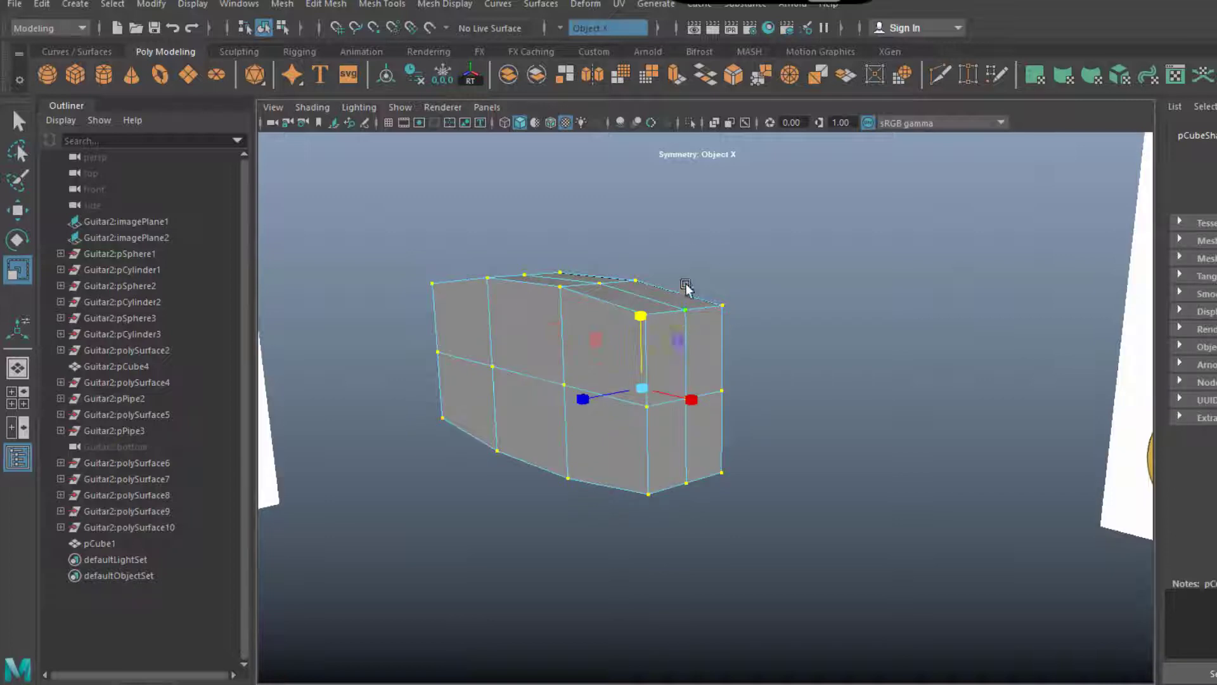
key(F10)
click(686, 342)
double_click(684, 335)
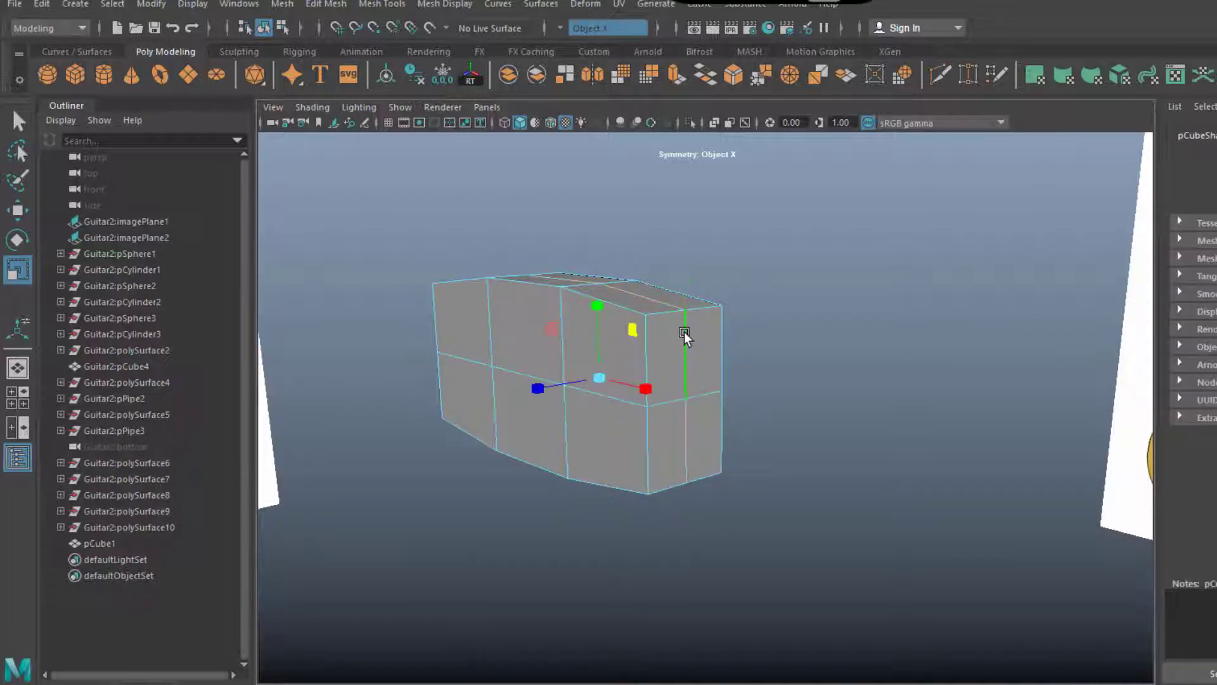
mouse_move(684, 332)
alt+mouse_down()
mouse_move(624, 393)
mouse_move(639, 422)
alt+mouse_up()
middle_drag(650, 411, 650, 403)
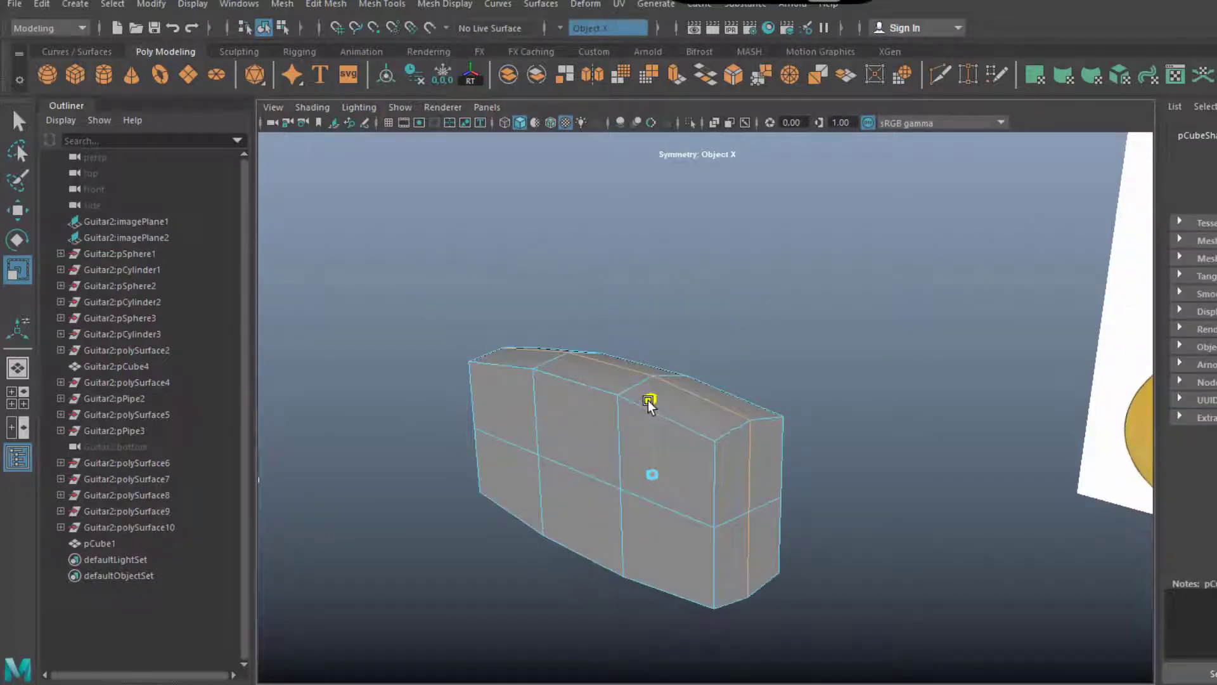
mouse_move(649, 404)
alt+mouse_down()
mouse_move(628, 410)
mouse_move(716, 421)
alt+mouse_up()
Flatten the bottom edge loop and raise the top edge loop.
drag(494, 374, 947, 460)
mouse_move(736, 322)
mouse_down()
mouse_move(744, 443)
mouse_move(668, 209)
mouse_move(665, 475)
mouse_move(658, 341)
mouse_up()
drag(657, 341, 798, 399)
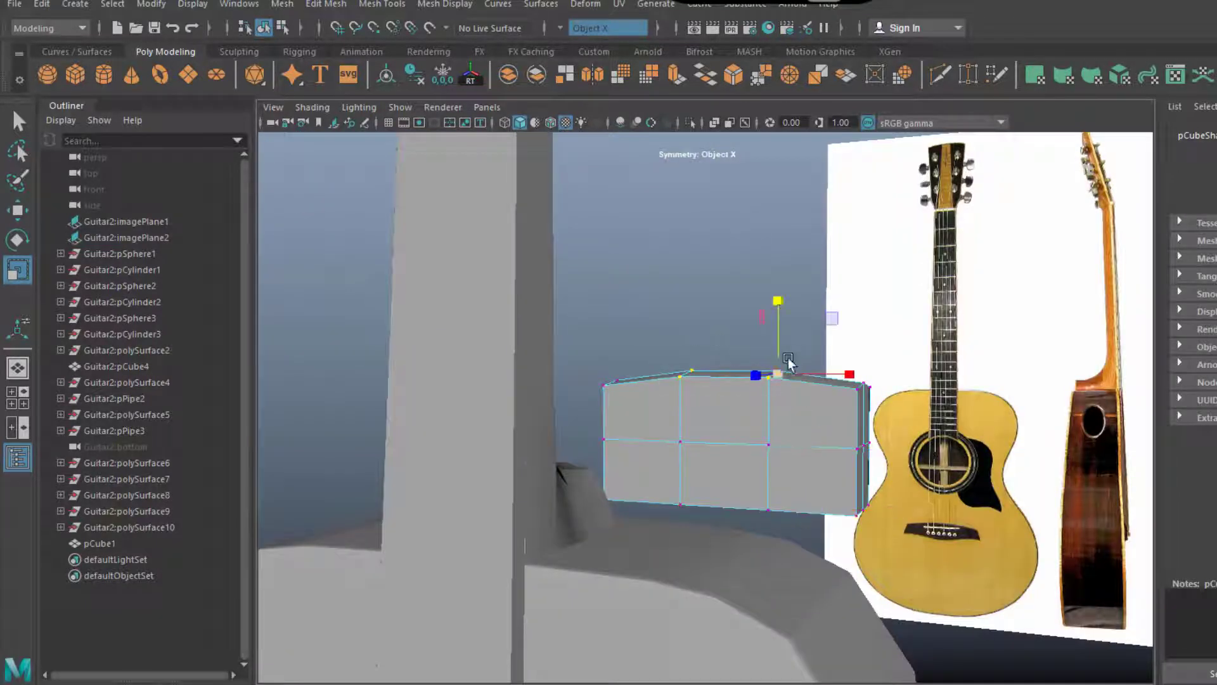
key(w)
drag(777, 306, 775, 282)
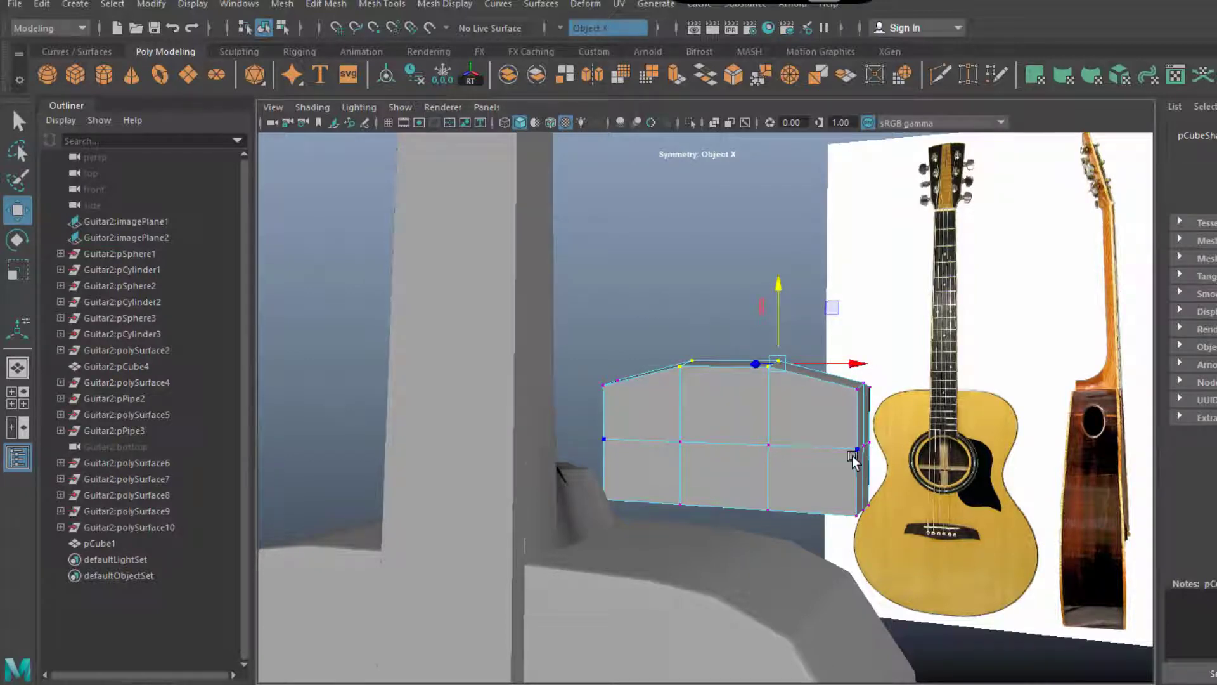
Slide the top corner vertex inward along X.
alt+drag(853, 461, 850, 418)
key(r)
key(w)
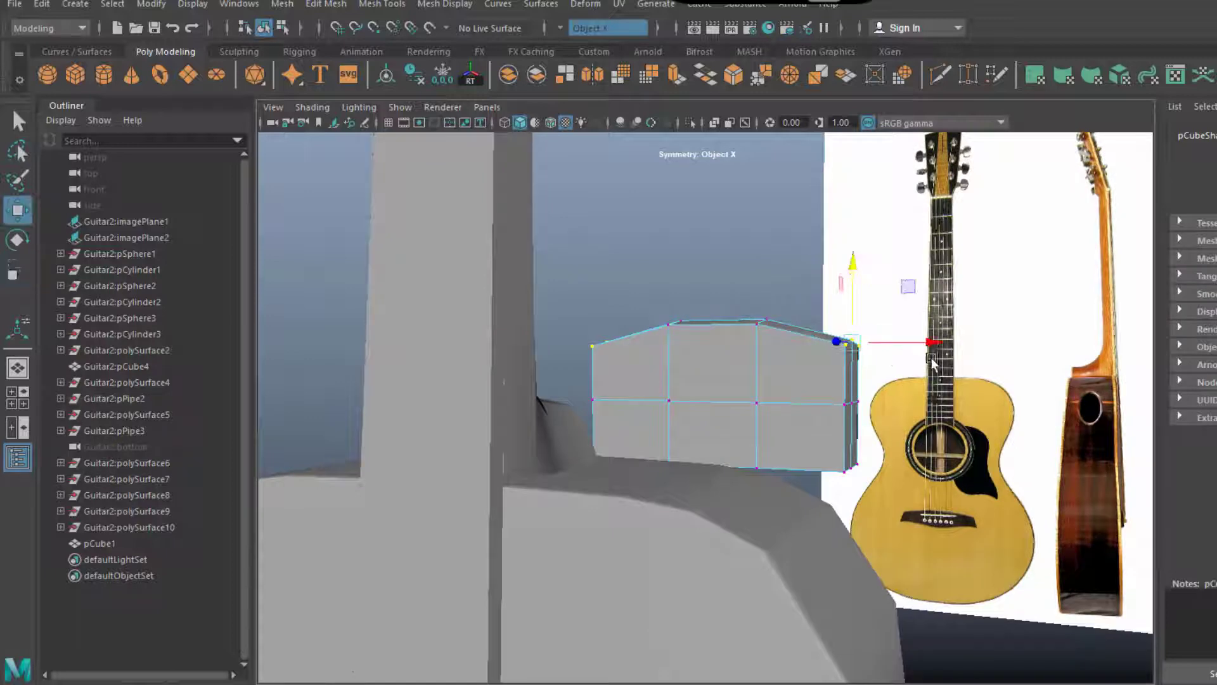
drag(930, 343, 913, 343)
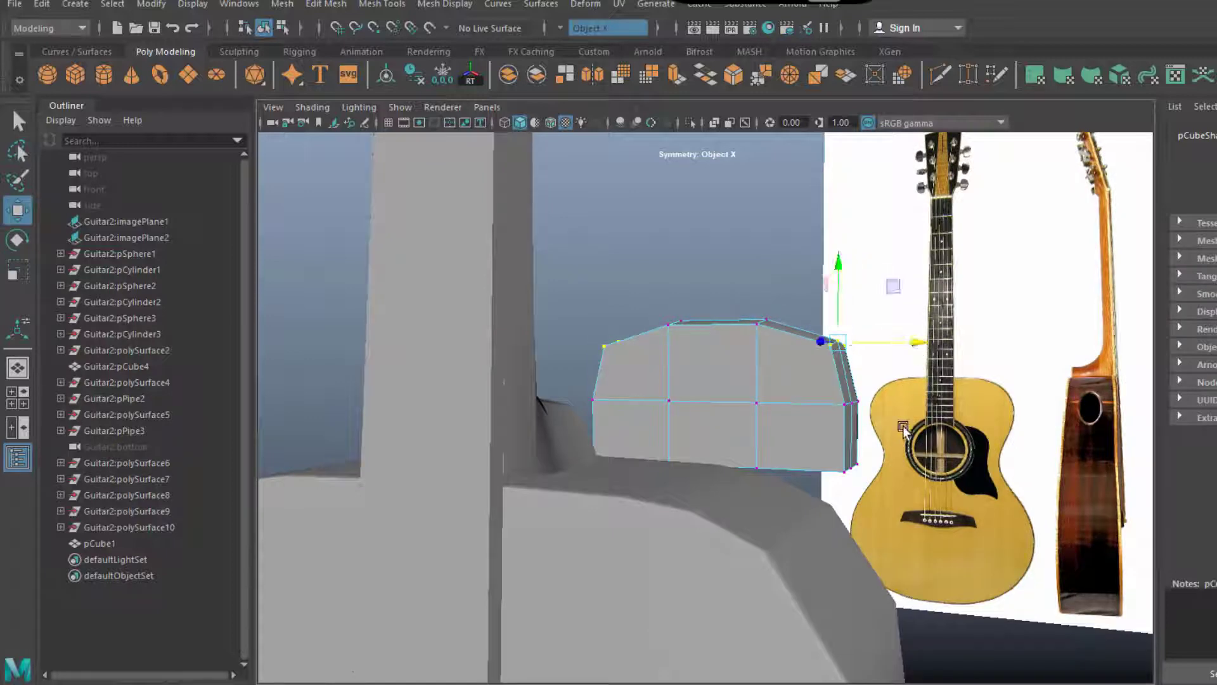
alt+drag(773, 379, 1037, 324)
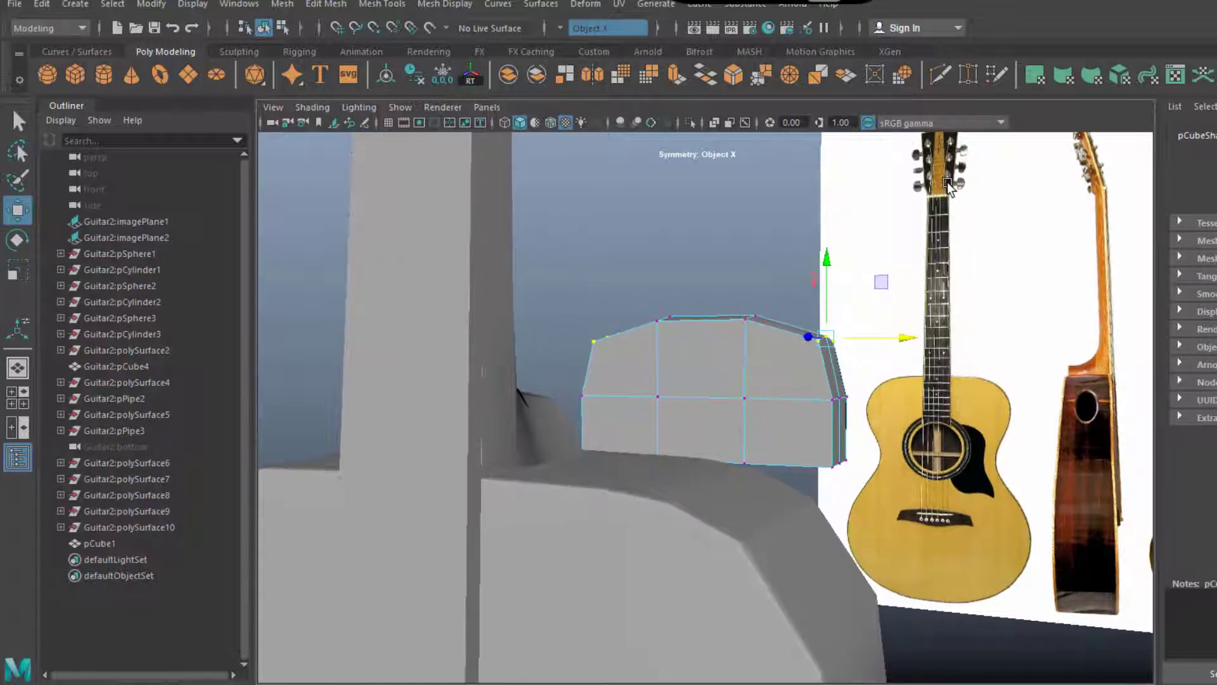
alt+drag(834, 363, 633, 298)
Select the block's top, right side and bottom edges.
click(777, 286)
click(718, 232)
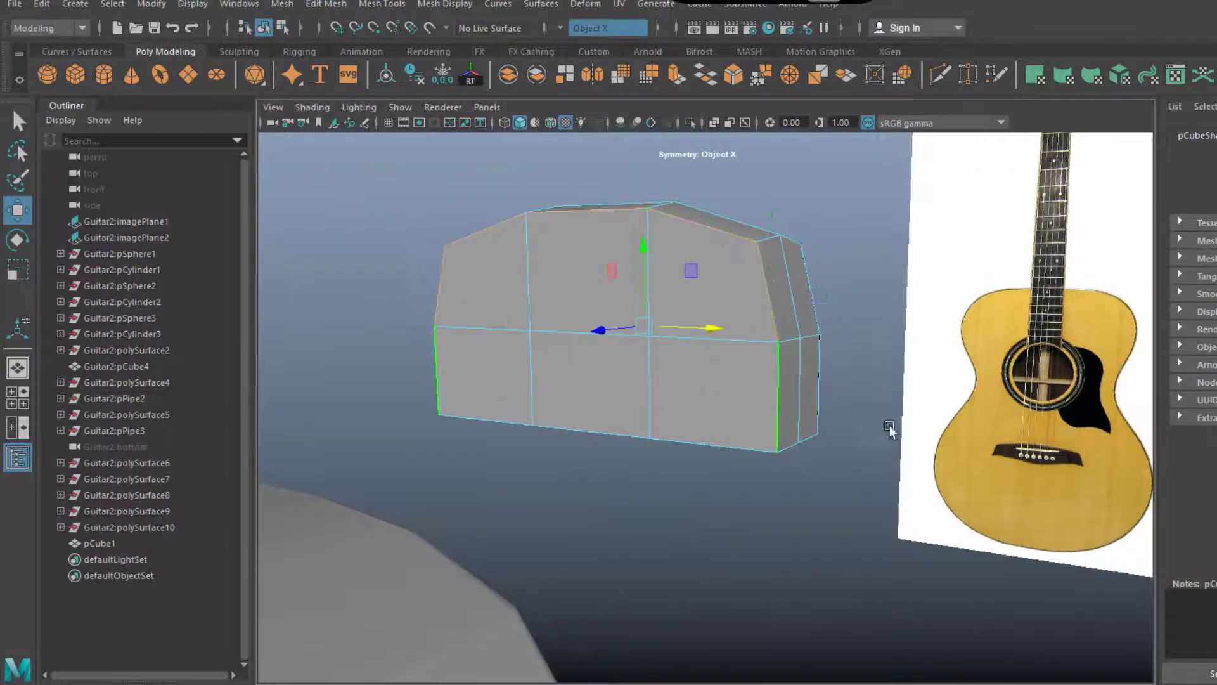
click(805, 266)
mouse_move(807, 271)
alt+mouse_down()
mouse_move(687, 421)
mouse_move(407, 318)
mouse_move(571, 358)
alt+mouse_up()
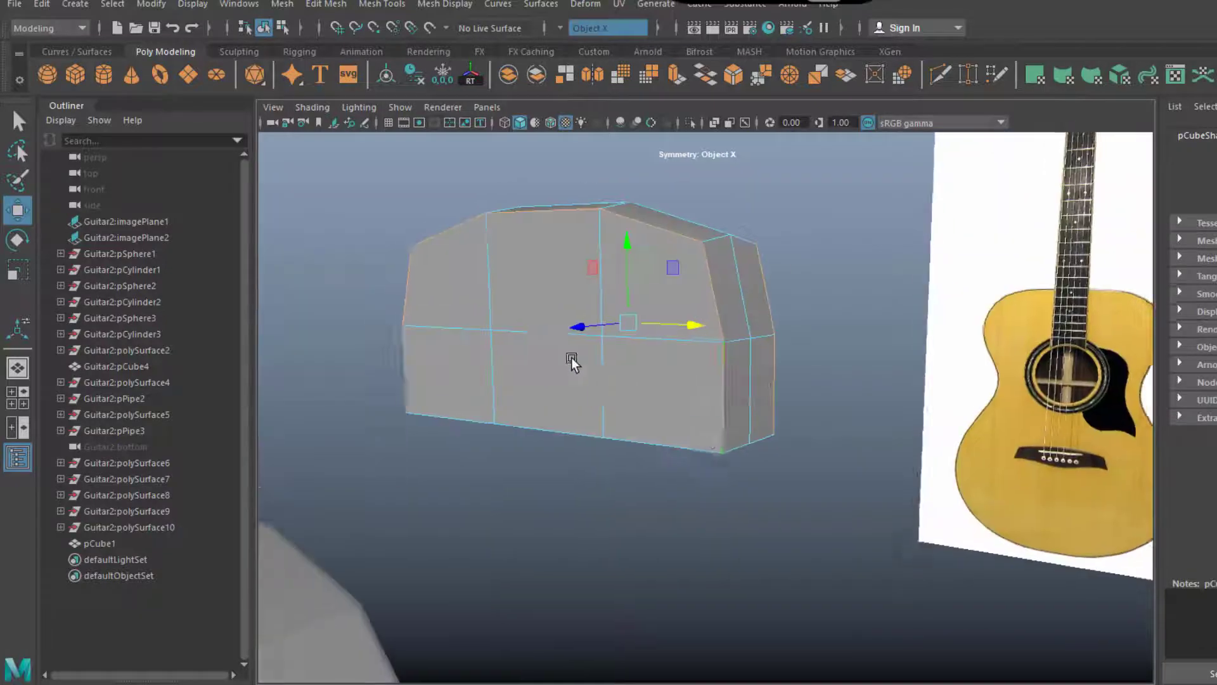
mouse_move(753, 436)
alt+mouse_down()
mouse_move(643, 443)
mouse_move(769, 461)
mouse_move(804, 353)
alt+mouse_up()
click(804, 353)
Bevel the selected edges with the fraction narrowed from 0.5, then lower the selected vertices.
mouse_move(838, 427)
alt+mouse_down()
mouse_move(449, 380)
mouse_move(570, 285)
alt+mouse_up()
click(737, 82)
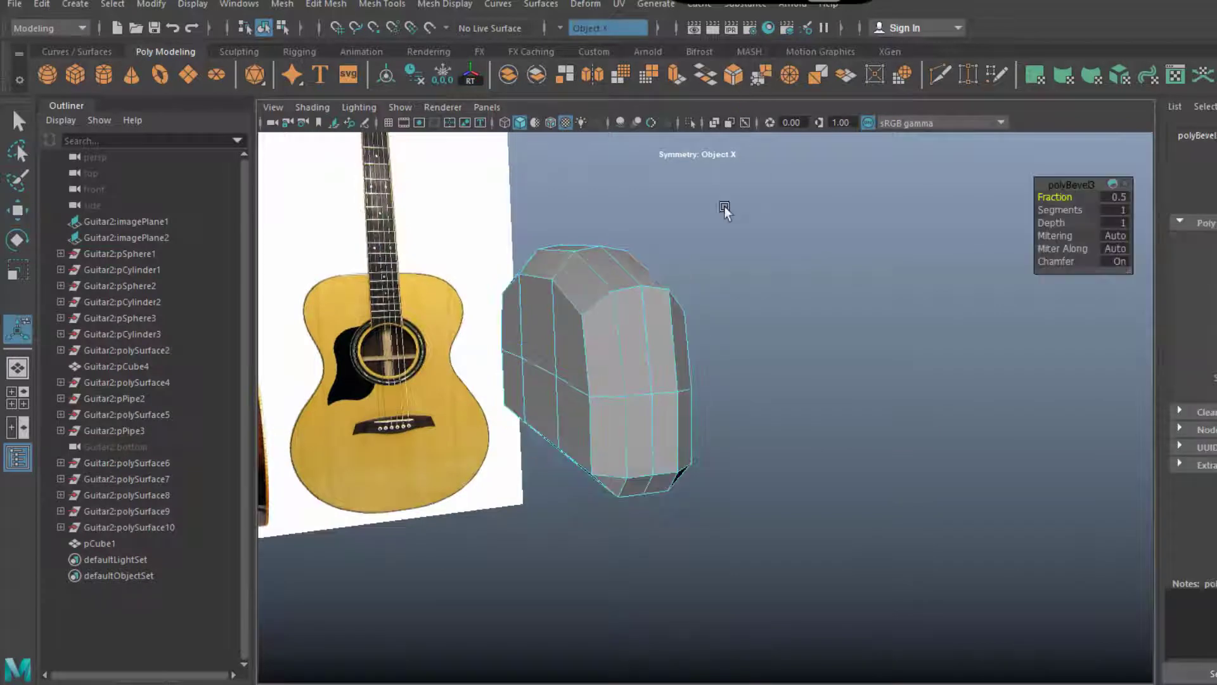
mouse_move(725, 204)
alt+mouse_down()
mouse_move(701, 348)
mouse_move(786, 342)
mouse_move(887, 292)
alt+mouse_up()
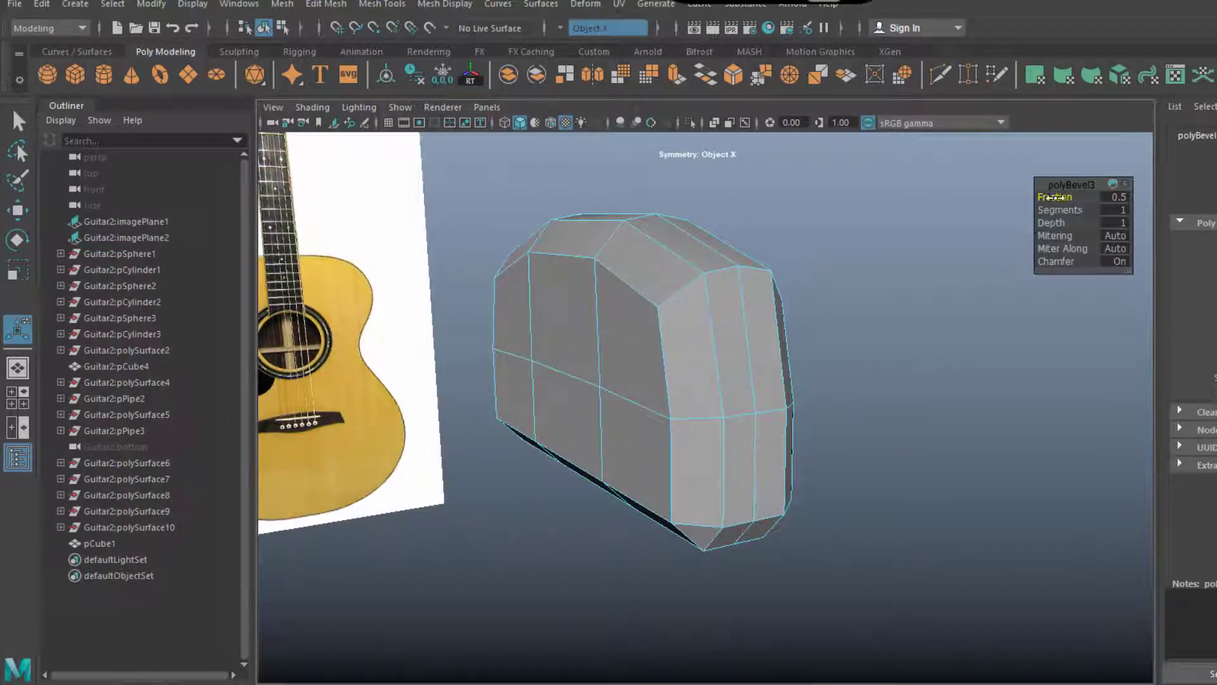
drag(1049, 197, 1023, 207)
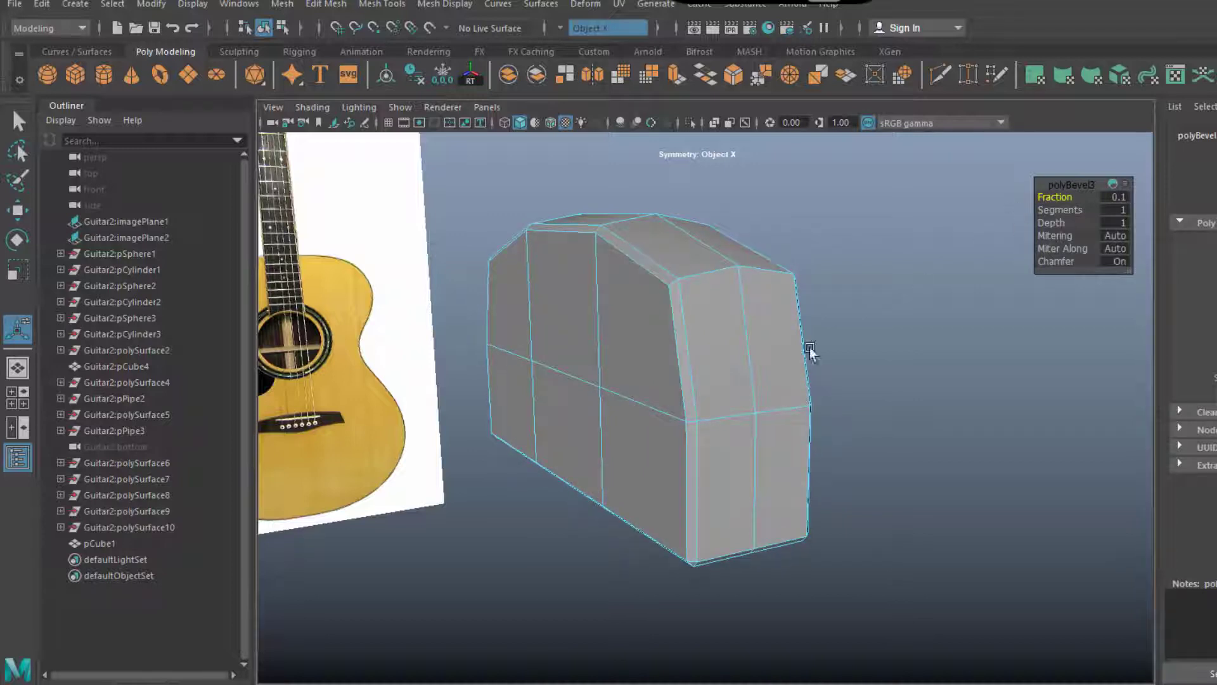
key(w)
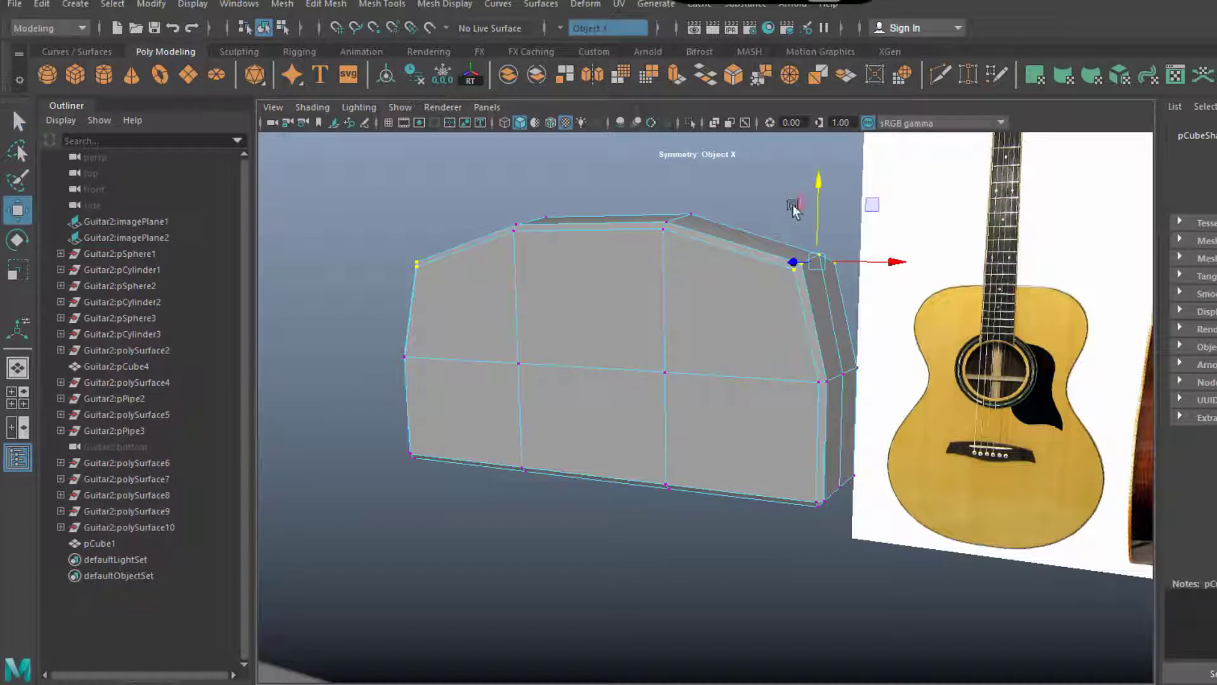
drag(819, 178, 821, 198)
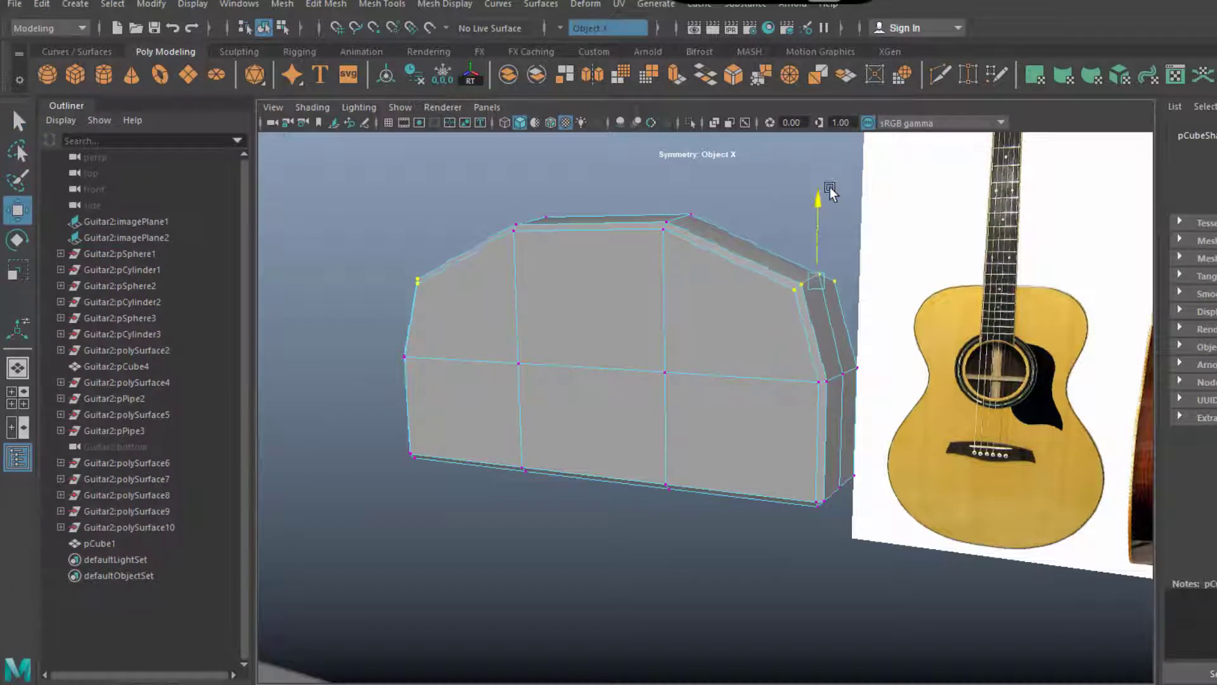
Raise the peg block's bottom row of vertices slightly.
alt+right_drag(891, 339, 716, 460)
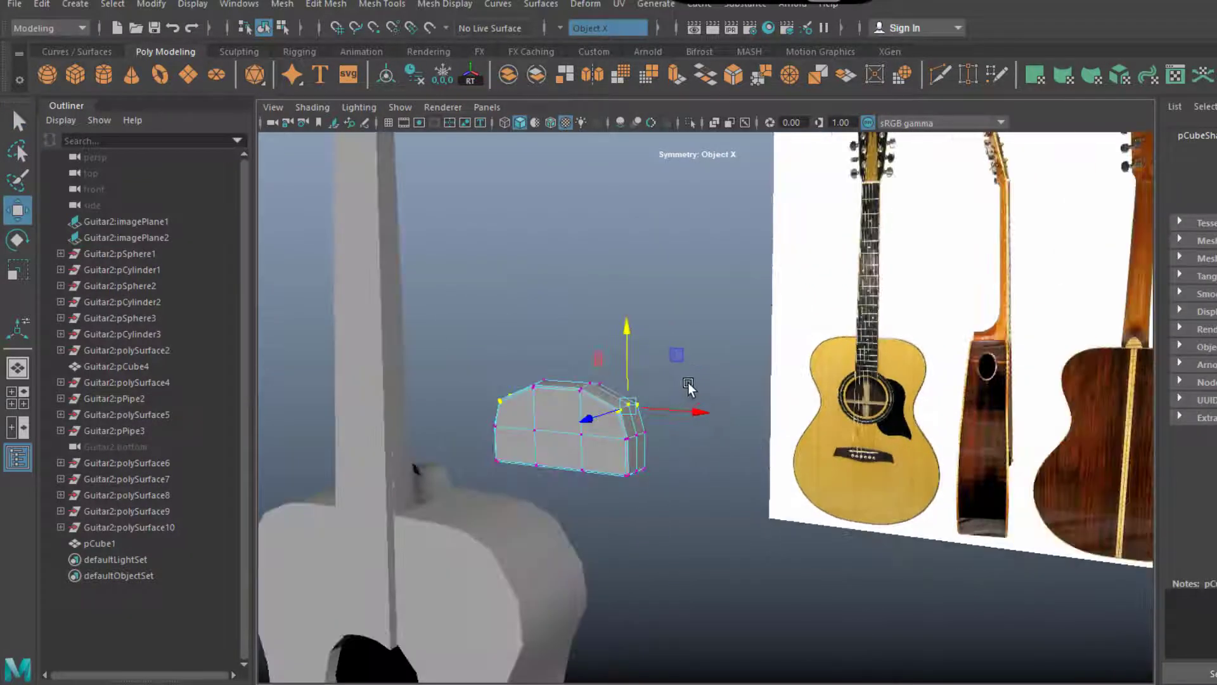
alt+drag(716, 461, 805, 342)
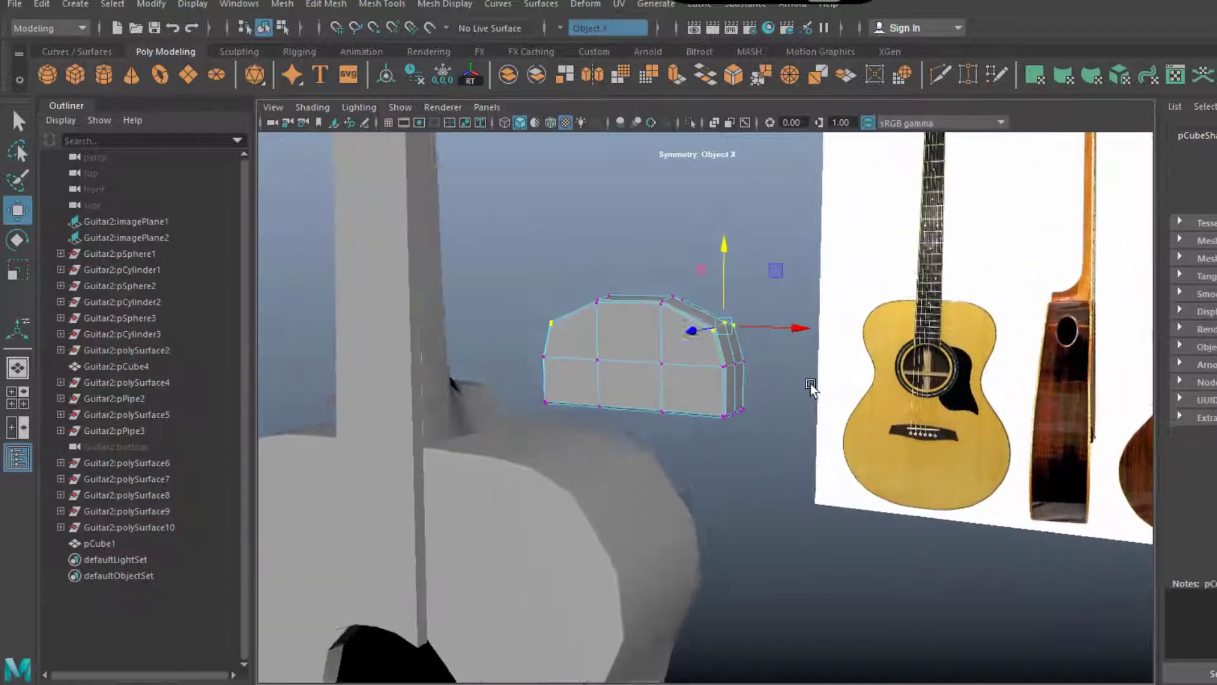
alt+right_drag(812, 383, 672, 359)
alt+middle_drag(672, 358, 677, 362)
drag(466, 388, 717, 456)
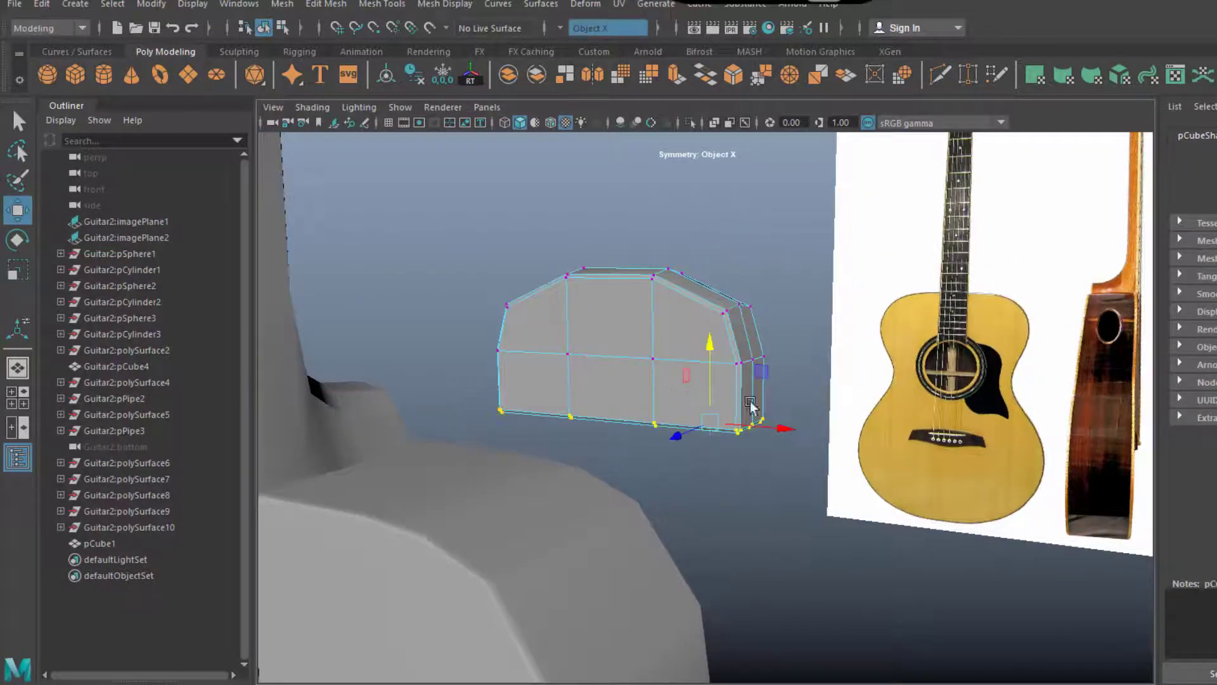
drag(710, 348, 711, 332)
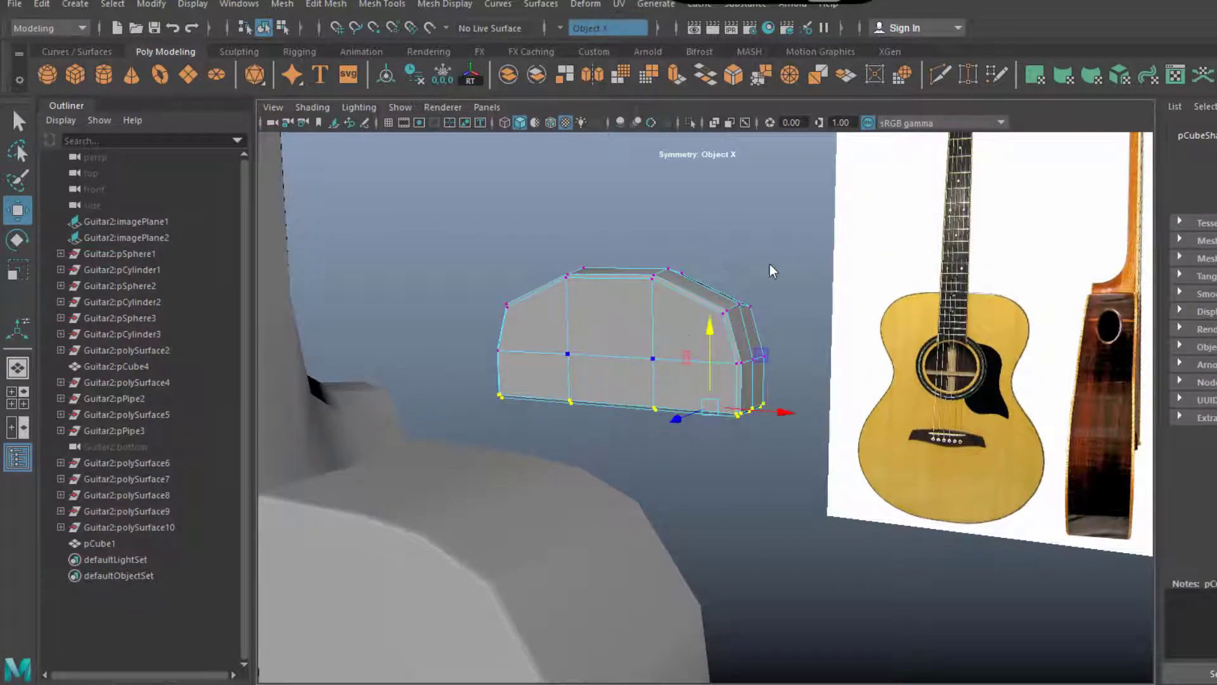
Clear the vertex selection and reselect the peg block object.
click(810, 435)
alt+right_drag(809, 435, 692, 388)
click(699, 372)
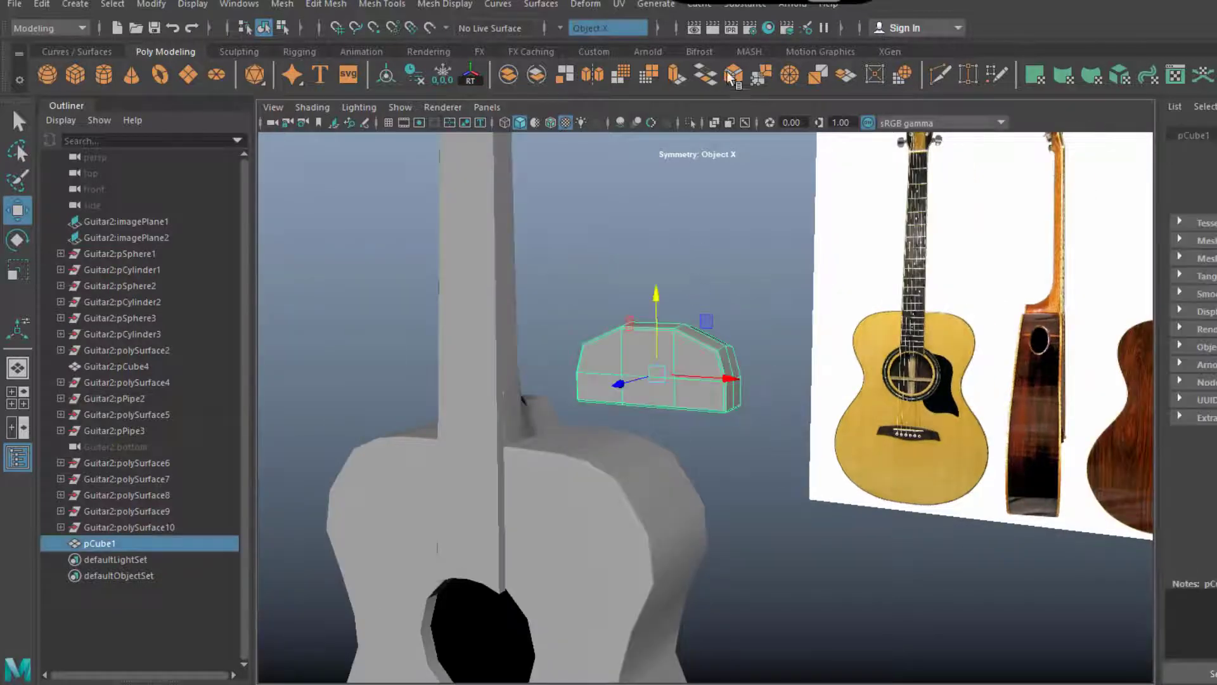
mouse_move(699, 373)
alt+mouse_down()
mouse_move(641, 416)
mouse_move(701, 380)
alt+mouse_up()
key(q)
key(F9)
Scale the peg head's middle-row vertices outward to widen it.
click(619, 334)
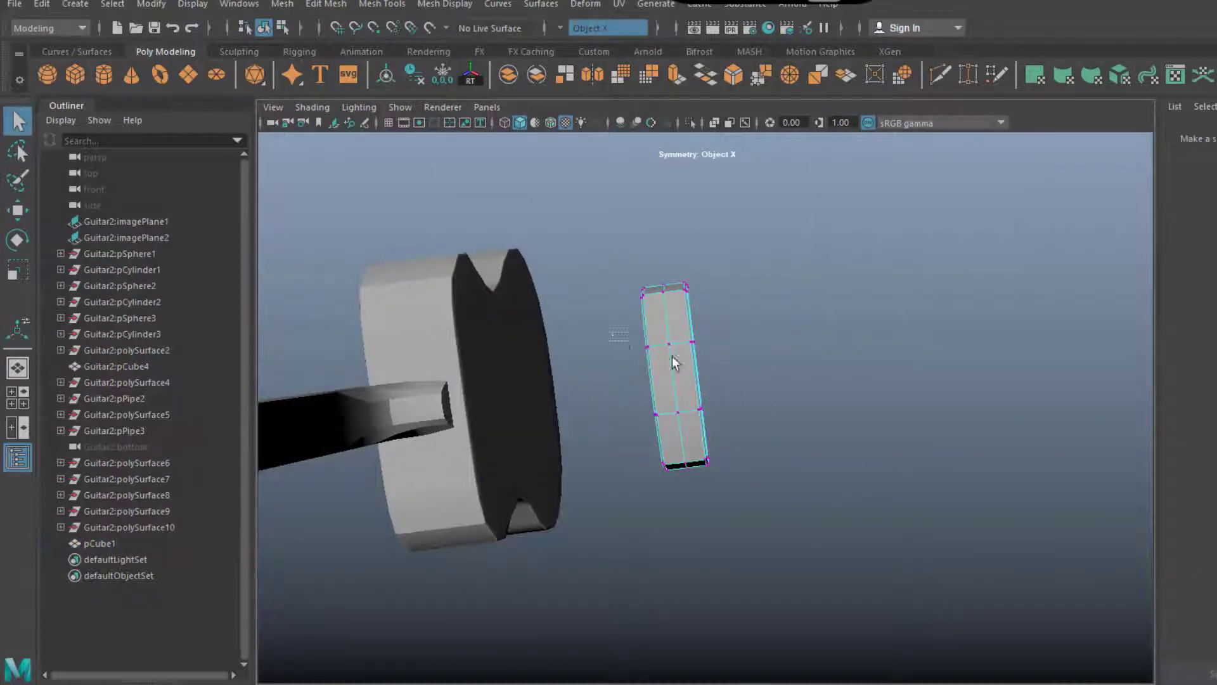
drag(737, 426, 739, 427)
key(r)
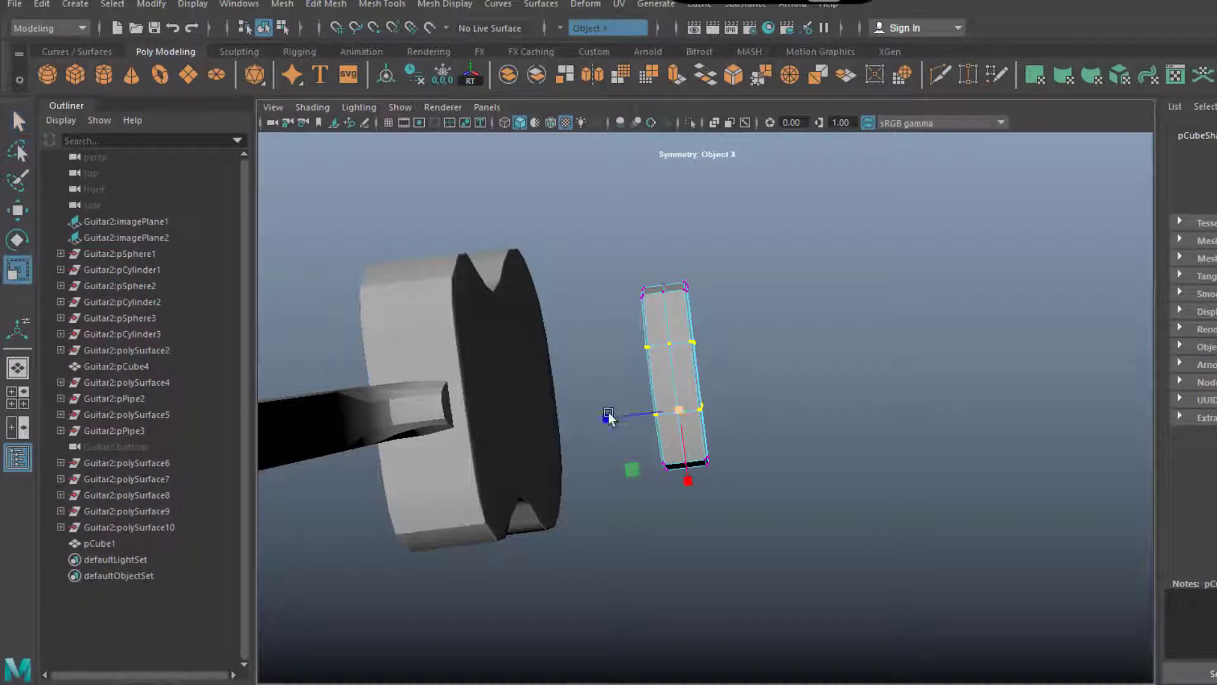
drag(609, 416, 569, 418)
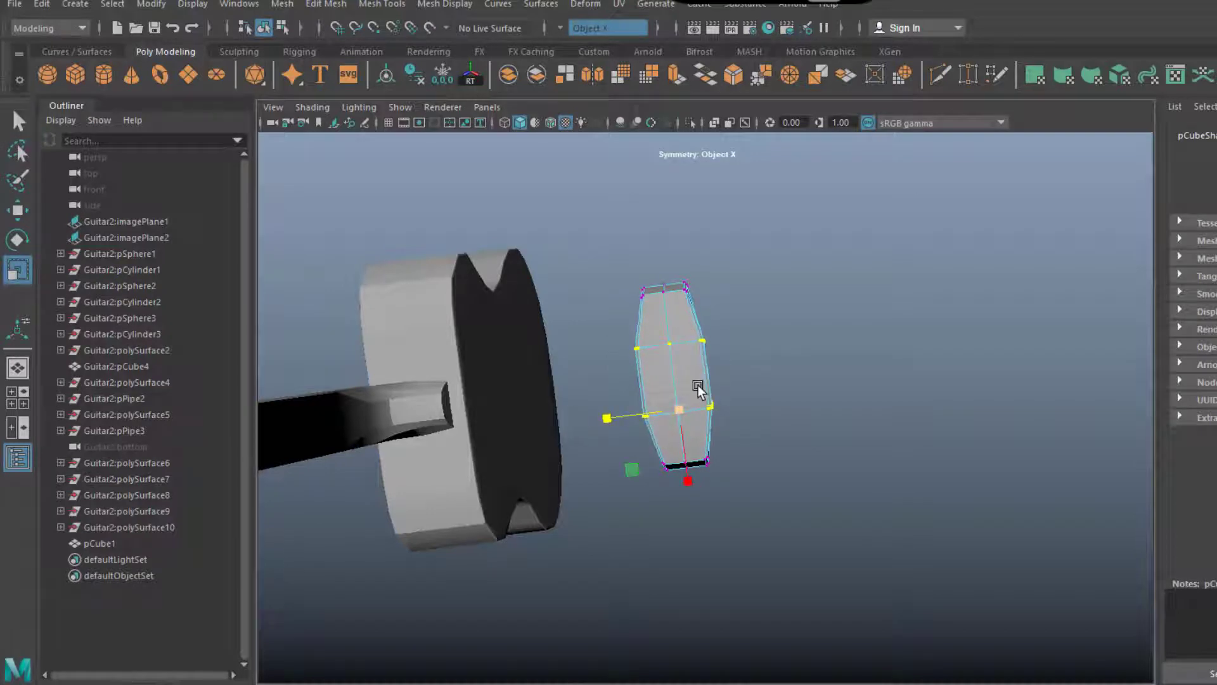
click(784, 354)
scroll(784, 353, down, 3)
mouse_move(849, 354)
alt+mouse_down()
mouse_move(649, 407)
mouse_move(674, 399)
mouse_move(653, 130)
mouse_move(685, 326)
mouse_move(666, 307)
alt+mouse_up()
click(729, 387)
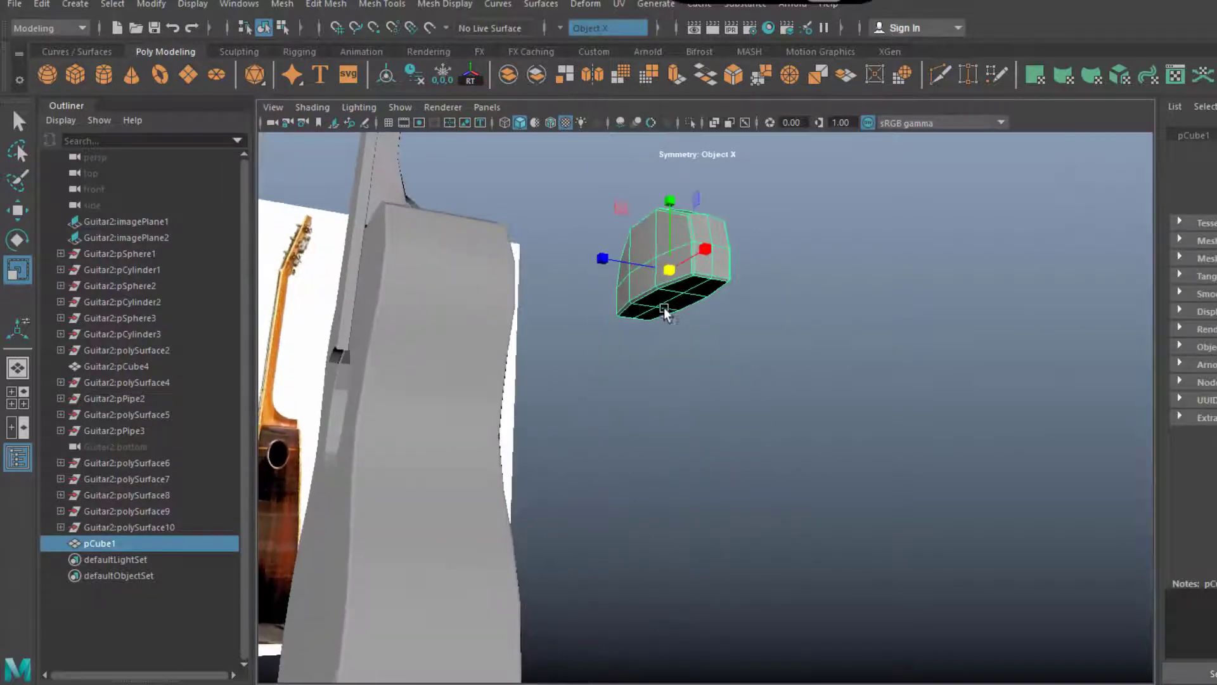
Create a polygon cylinder and stretch it tall as a shaft beneath the peg block.
click(99, 73)
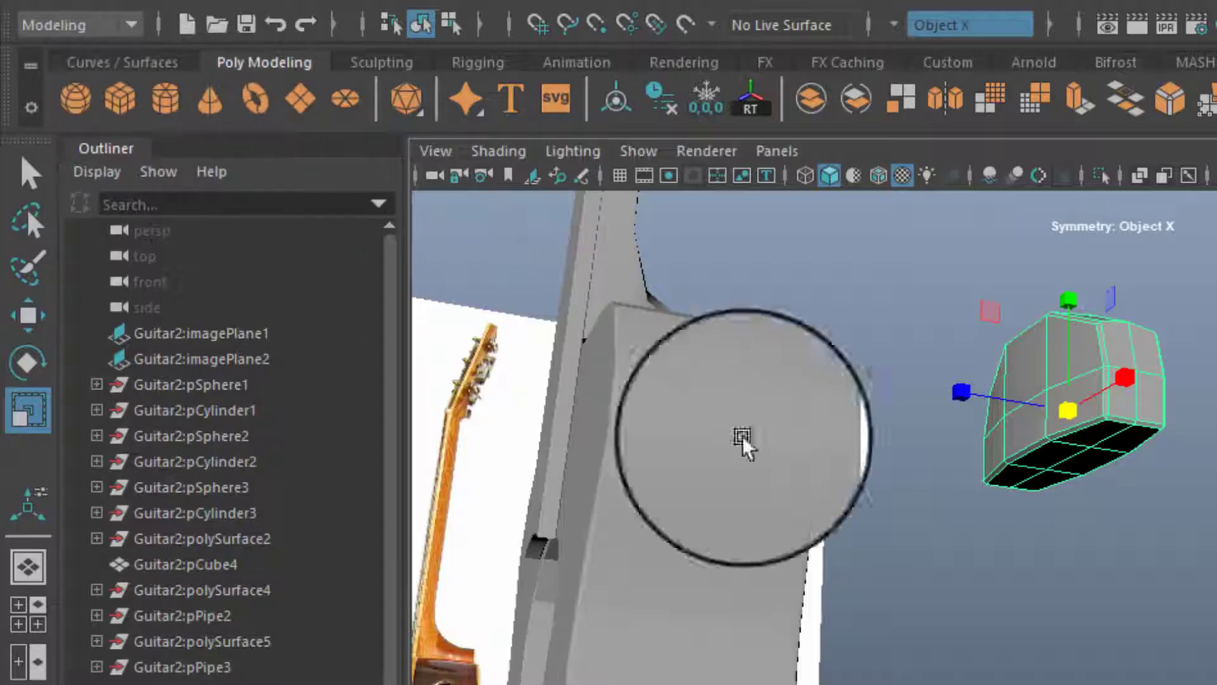
drag(743, 444, 1092, 584)
key(w)
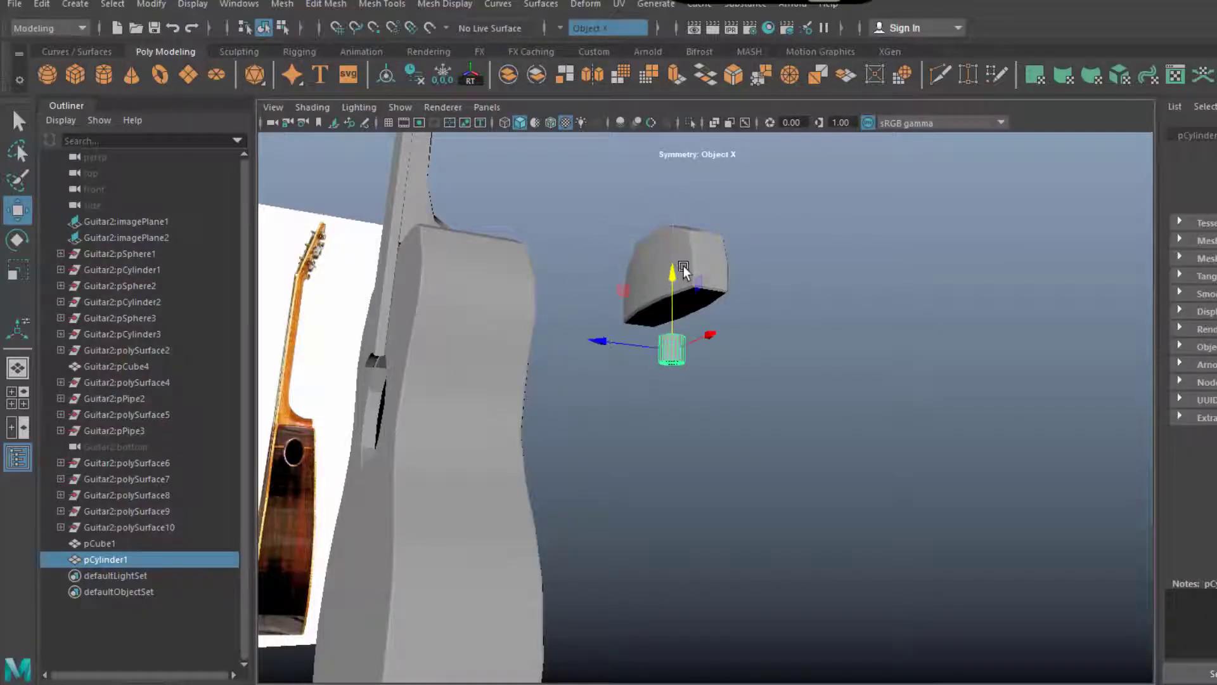
key(r)
mouse_move(683, 269)
mouse_down()
mouse_move(682, 209)
mouse_move(772, 421)
mouse_up()
key(w)
alt+drag(669, 239, 652, 372)
key(r)
click(703, 466)
mouse_move(818, 416)
alt+mouse_down()
mouse_move(702, 466)
mouse_move(671, 407)
alt+mouse_up()
click(670, 408)
Add a polygon helix and move it down below the peg head.
click(74, 3)
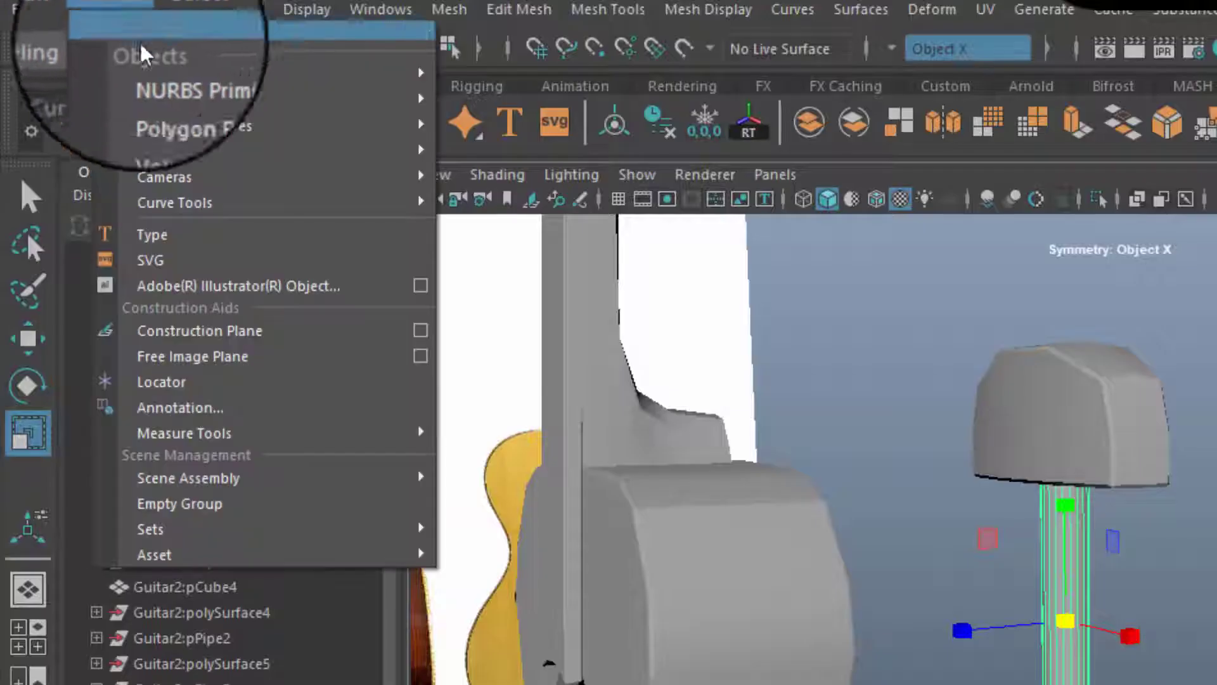
mouse_move(196, 100)
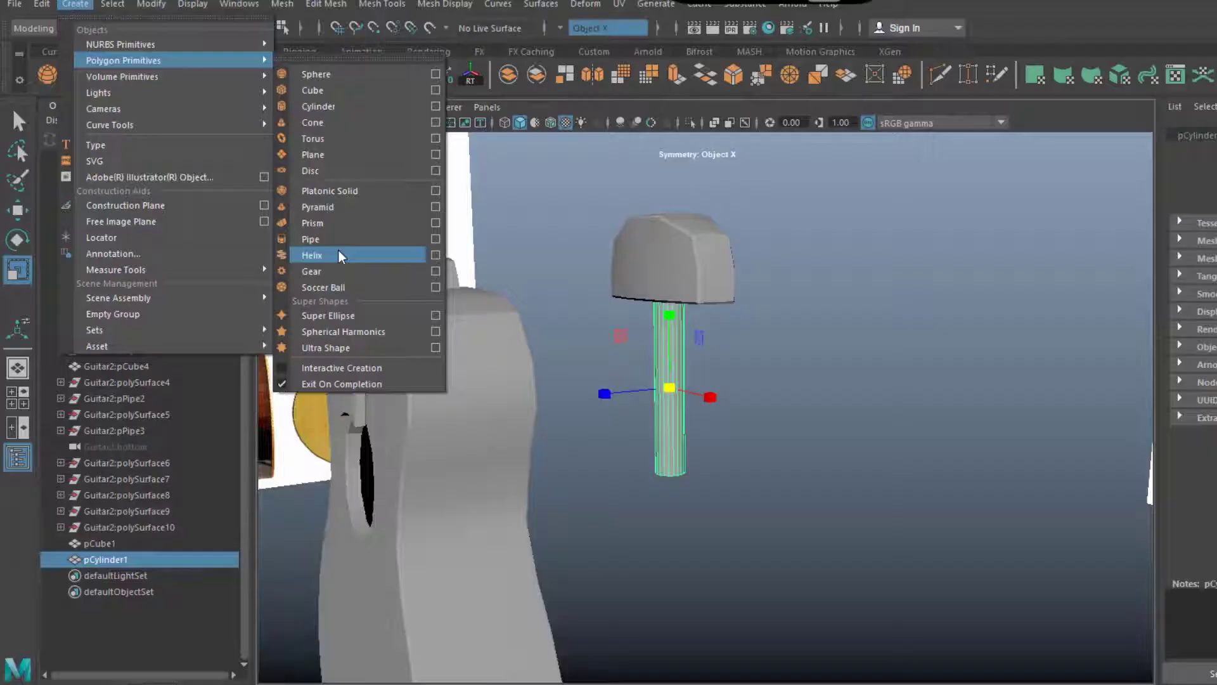
click(397, 253)
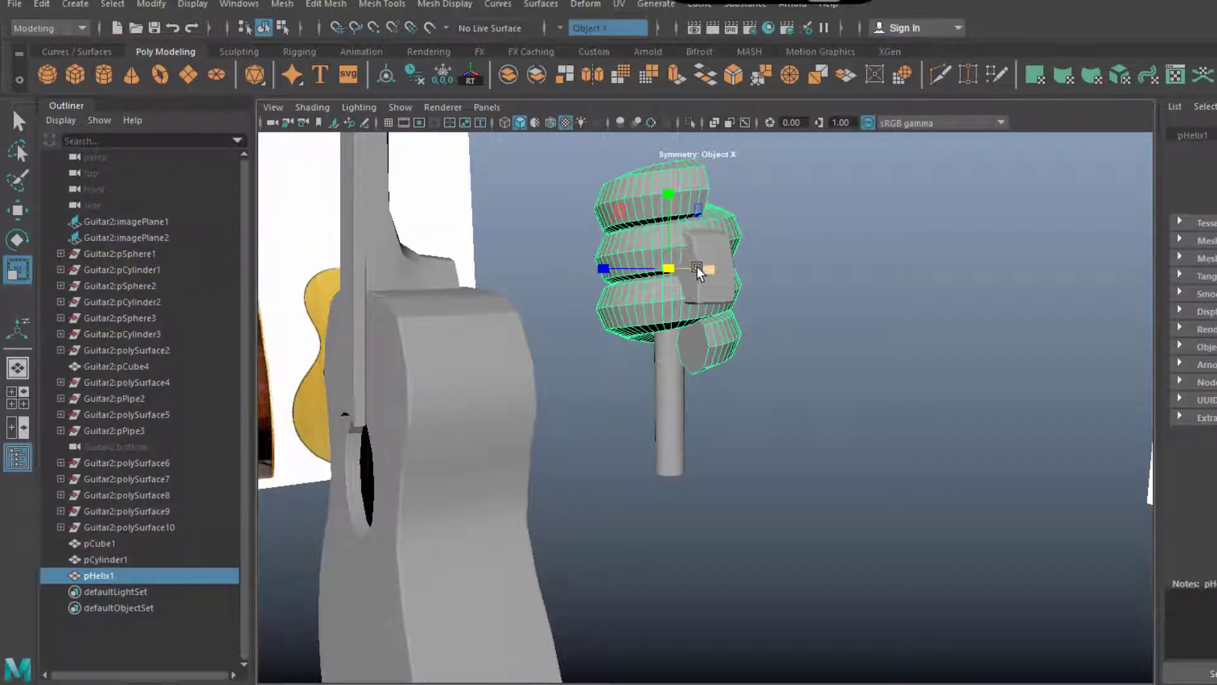
key(w)
drag(669, 190, 674, 327)
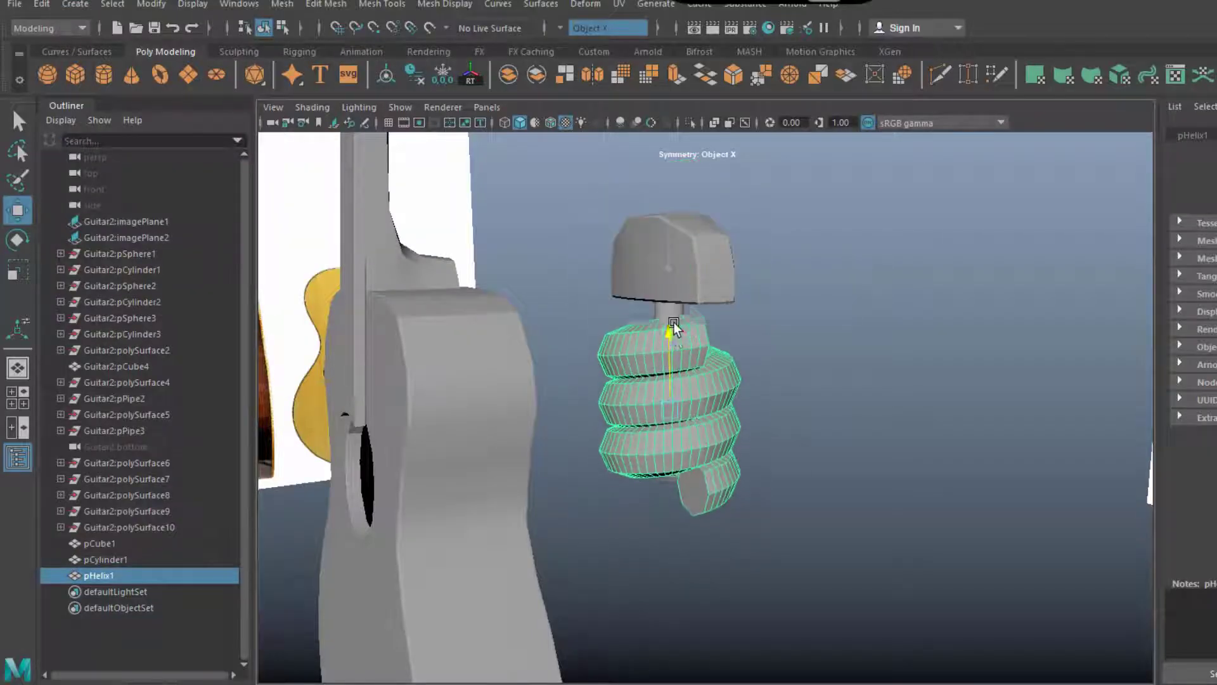
alt+drag(742, 378, 707, 344)
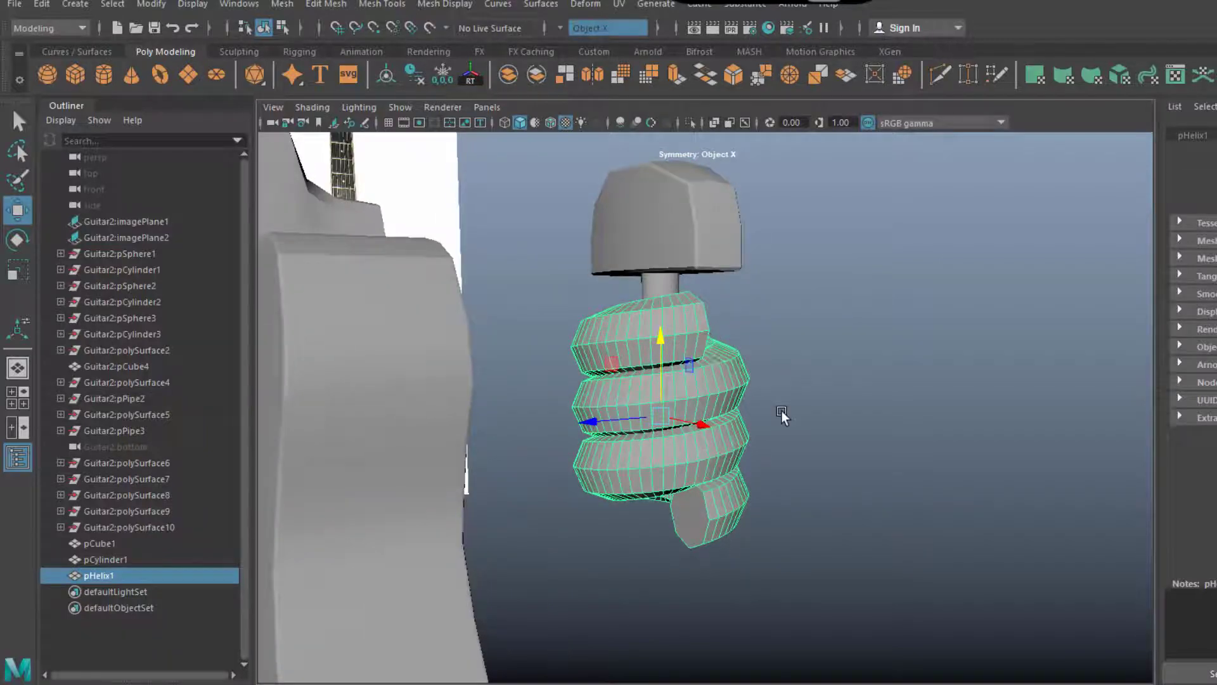
mouse_move(782, 416)
alt+mouse_down()
mouse_move(682, 402)
mouse_move(690, 409)
alt+mouse_up()
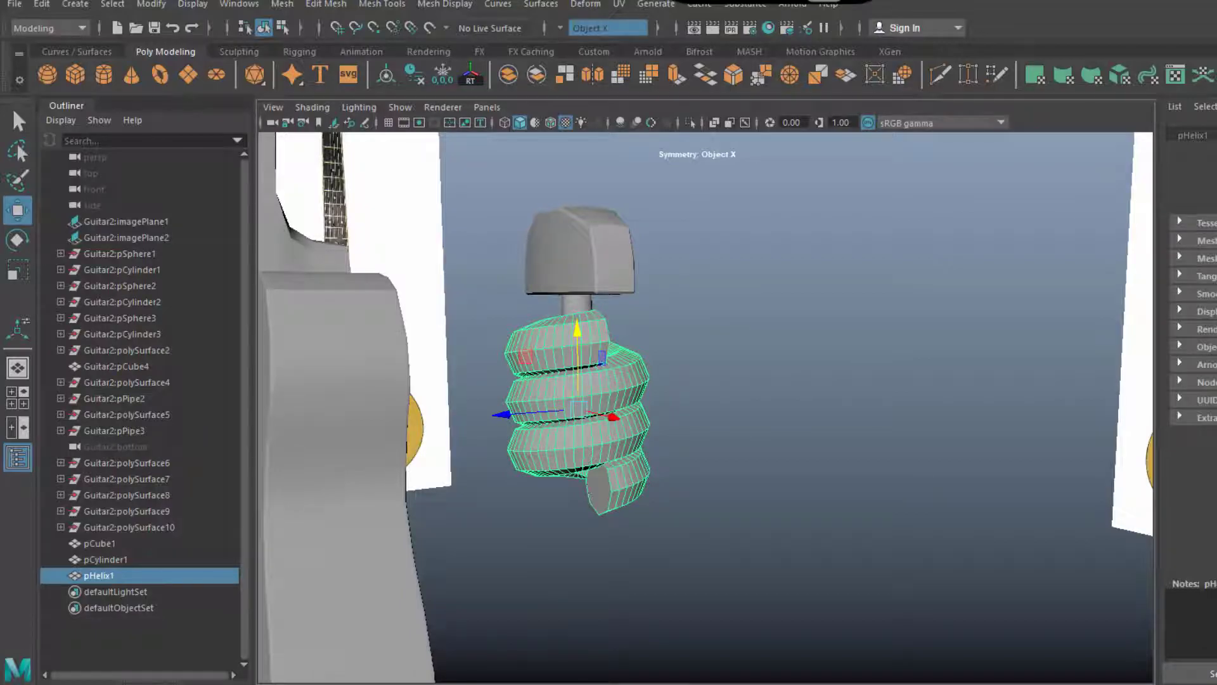
Expand the helix's construction inputs and set Coils to 2.
key(ctrl+a)
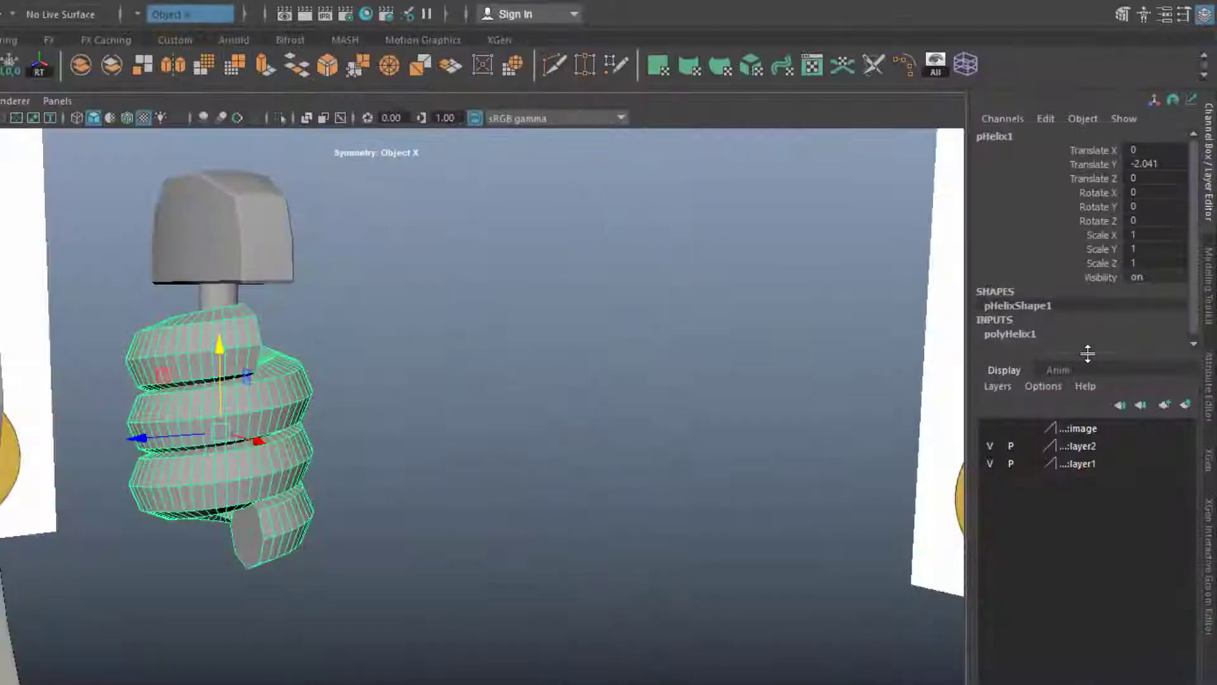
drag(1088, 353, 1088, 521)
click(1013, 332)
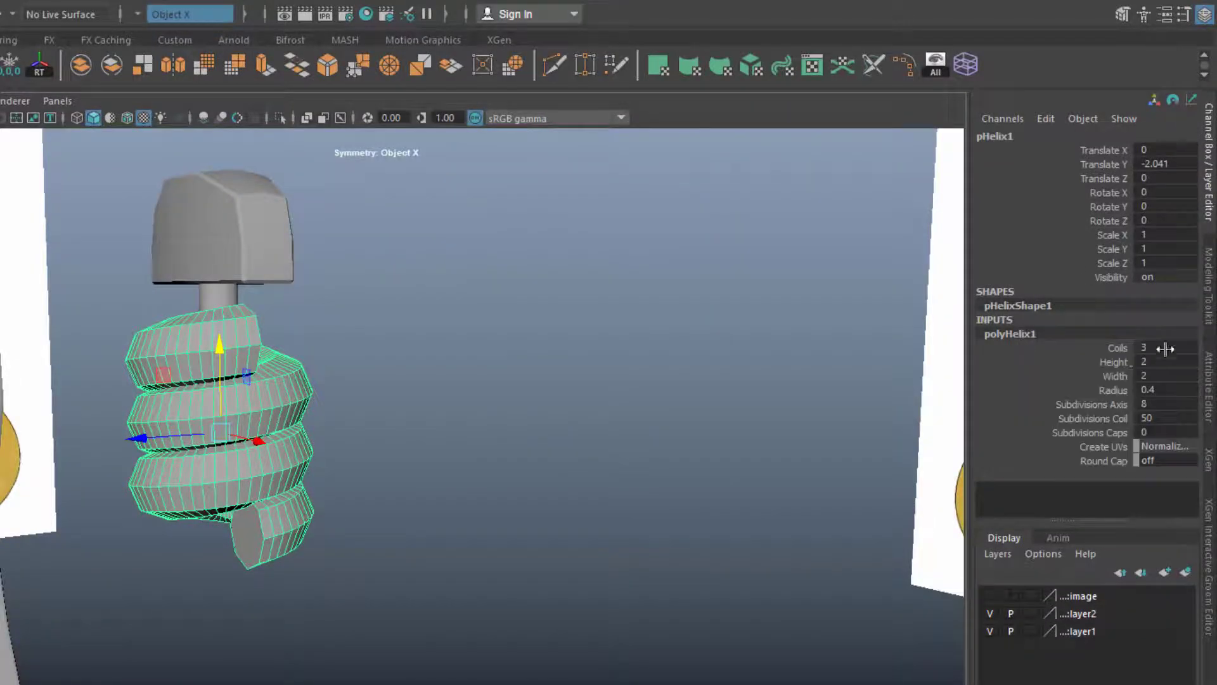
scroll(203, 394, up, 3)
click(1116, 347)
middle_drag(395, 389, 380, 394)
drag(1113, 362, 1112, 390)
Raise Coils to 4.63, thin Radius to 0.11, and scale the helix down to about 0.309.
click(1111, 390)
mouse_move(497, 399)
middle_down()
mouse_move(508, 400)
mouse_move(331, 419)
middle_up()
click(1119, 361)
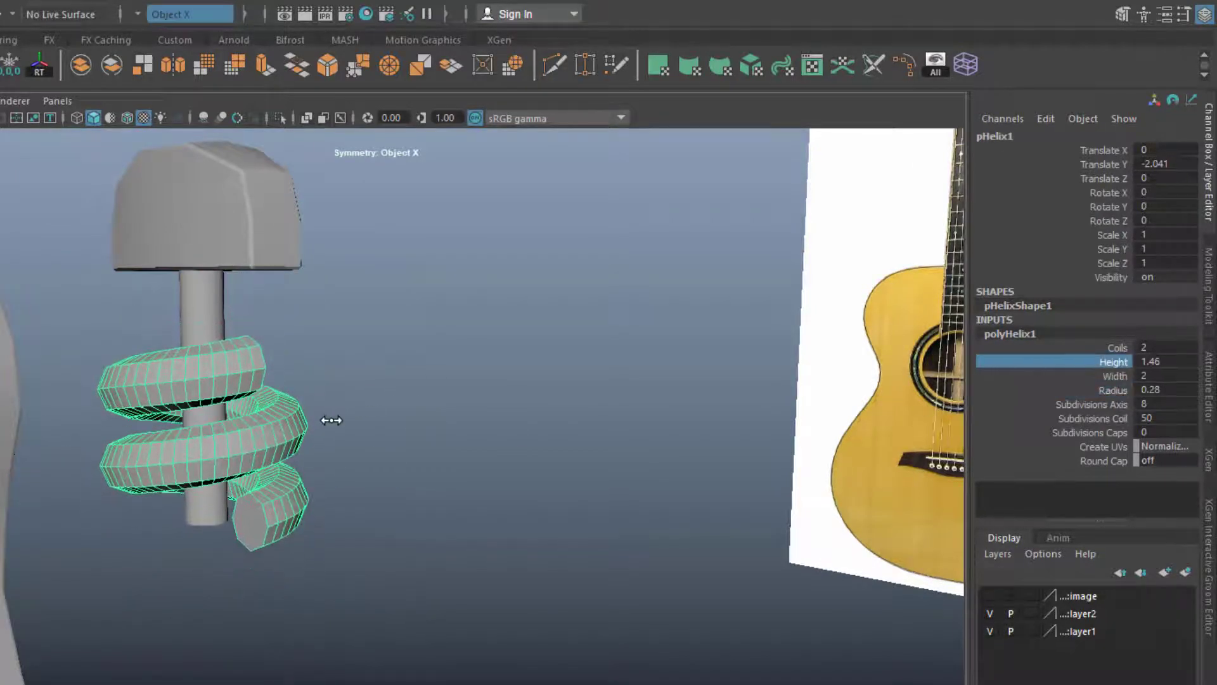
click(1117, 347)
middle_drag(657, 439, 729, 445)
click(1118, 361)
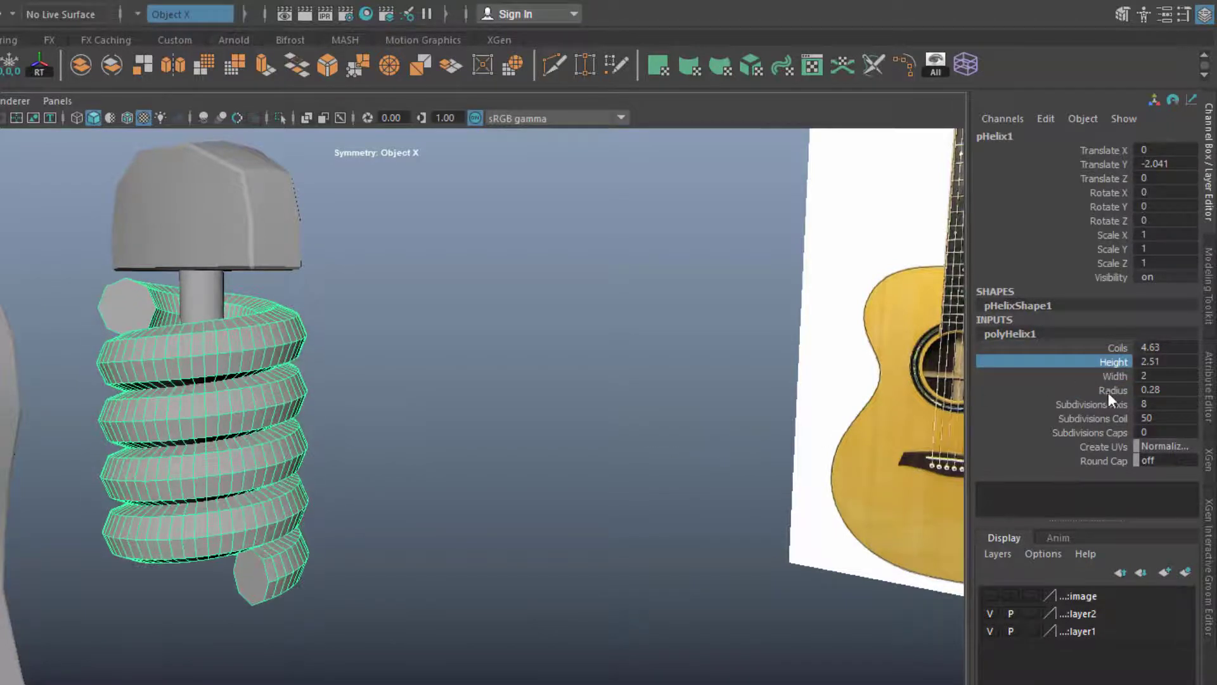
click(1111, 389)
middle_drag(564, 435, 541, 435)
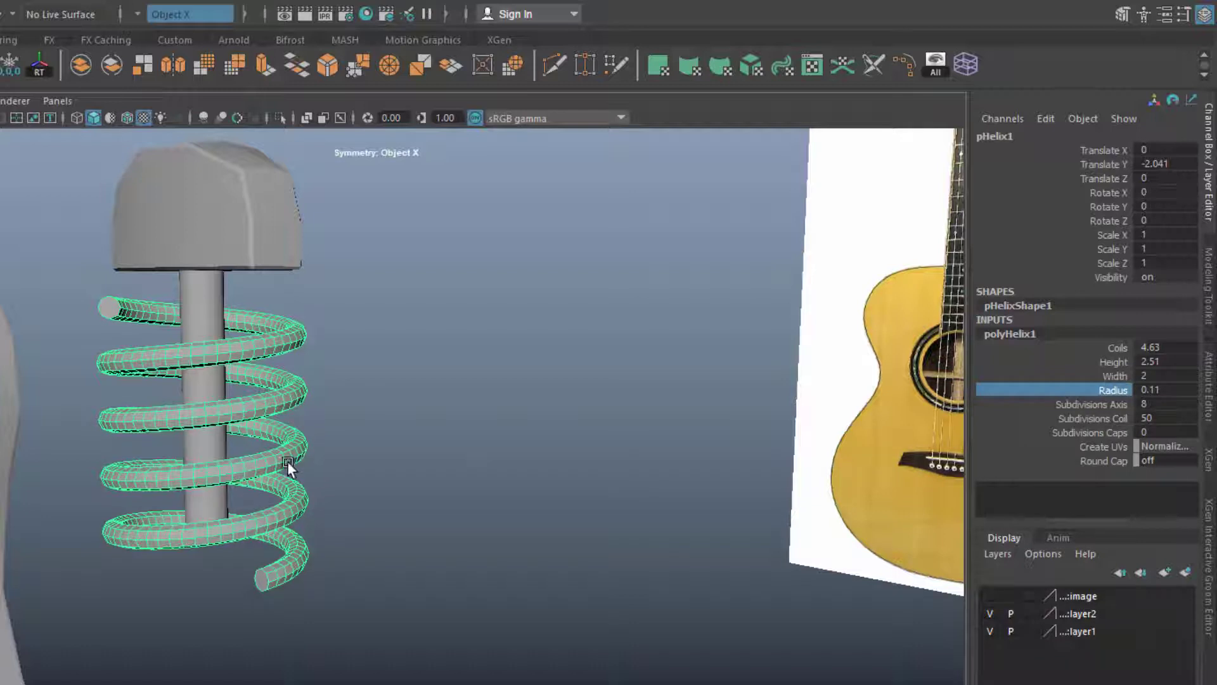
key(r)
mouse_move(204, 437)
mouse_down()
mouse_move(69, 439)
mouse_move(122, 456)
mouse_up()
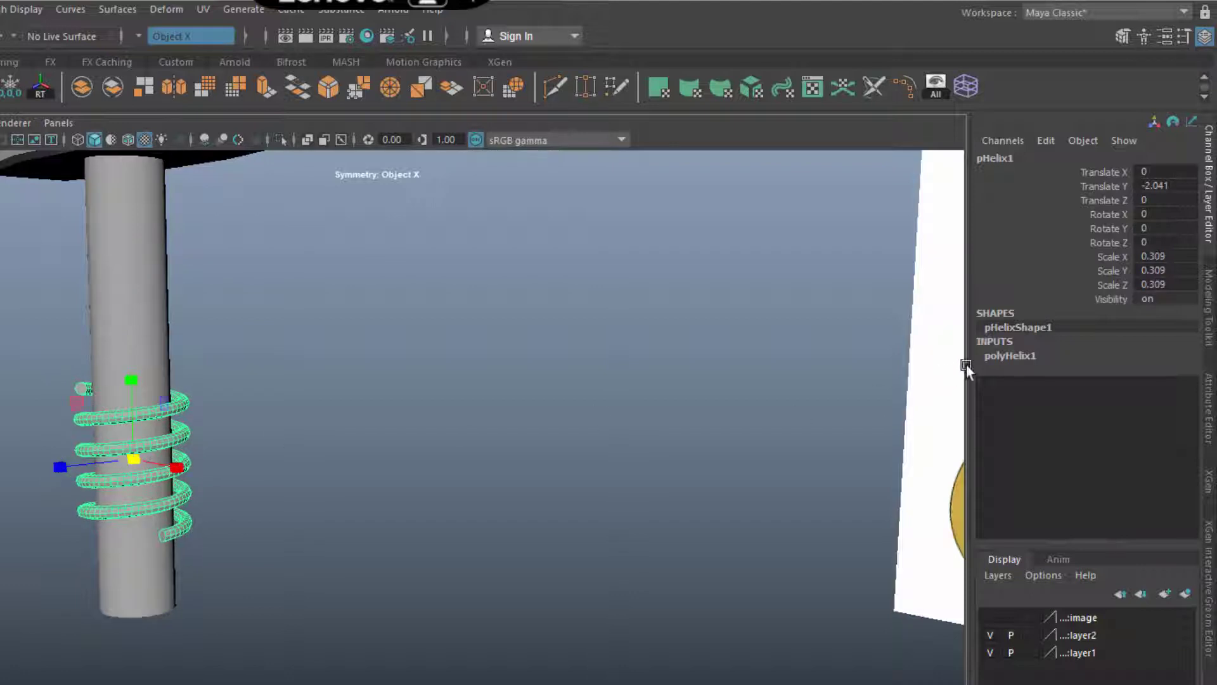
Increase the helix's coils and height, then nudge it slightly.
click(1018, 355)
click(1108, 369)
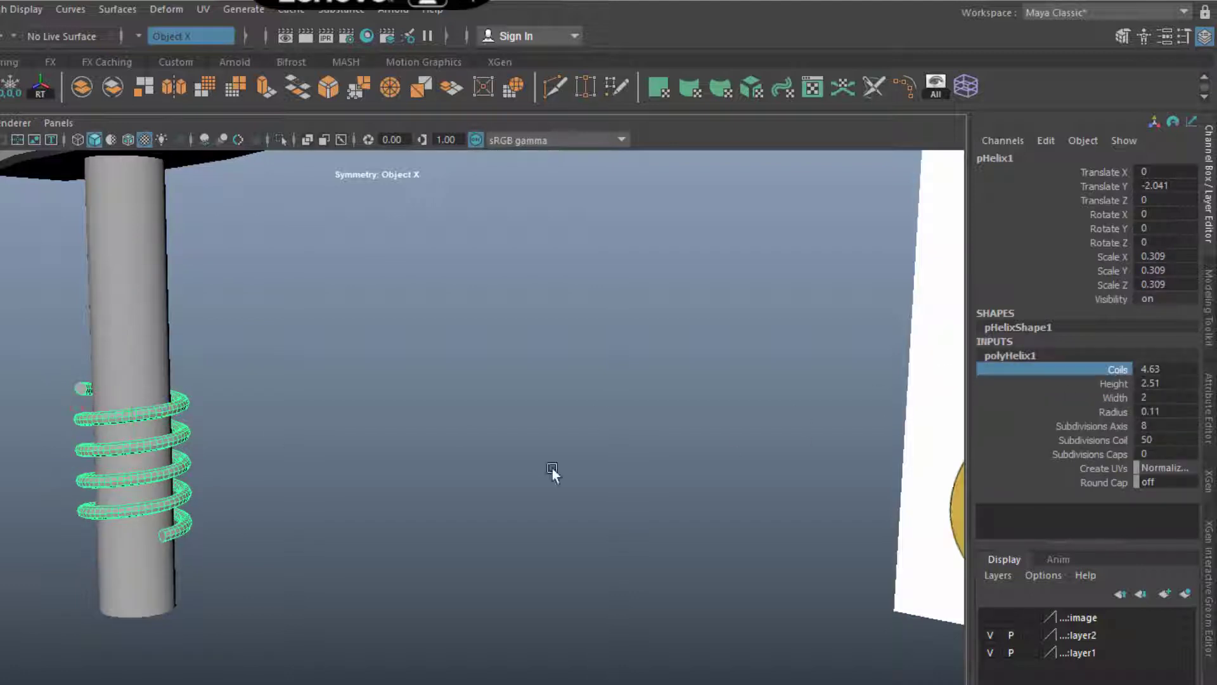
mouse_move(554, 473)
middle_down()
mouse_move(555, 483)
mouse_move(577, 482)
middle_up()
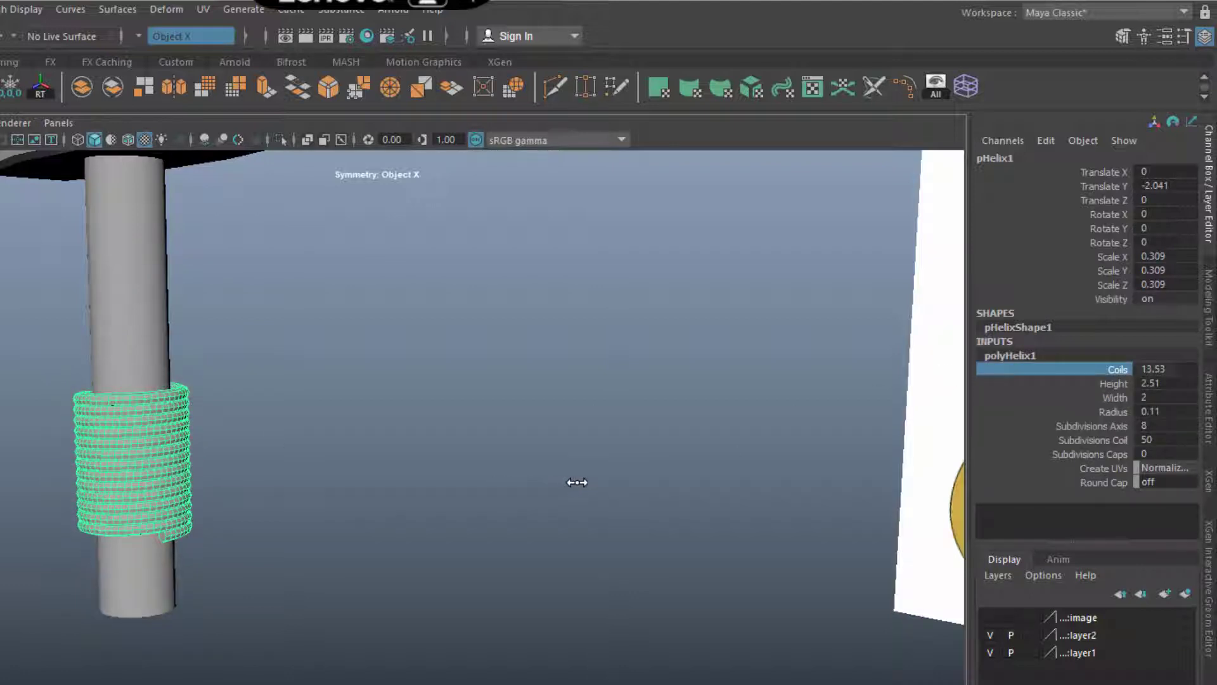
click(1114, 383)
middle_drag(421, 497, 446, 498)
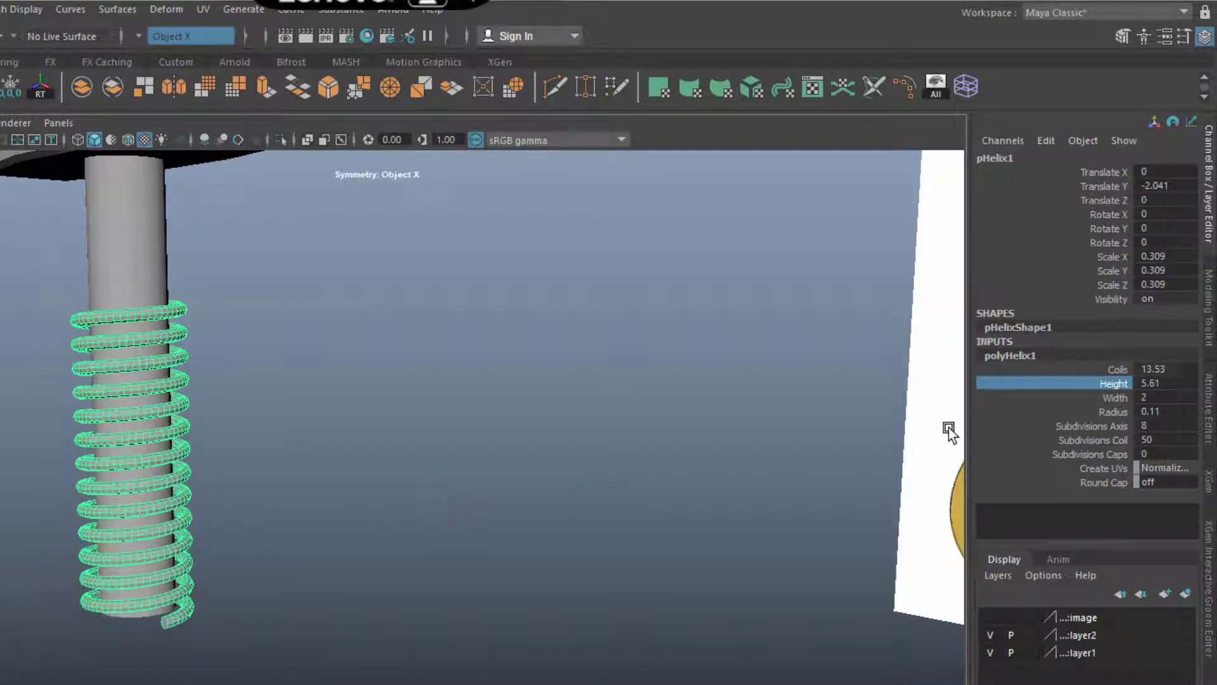
key(w)
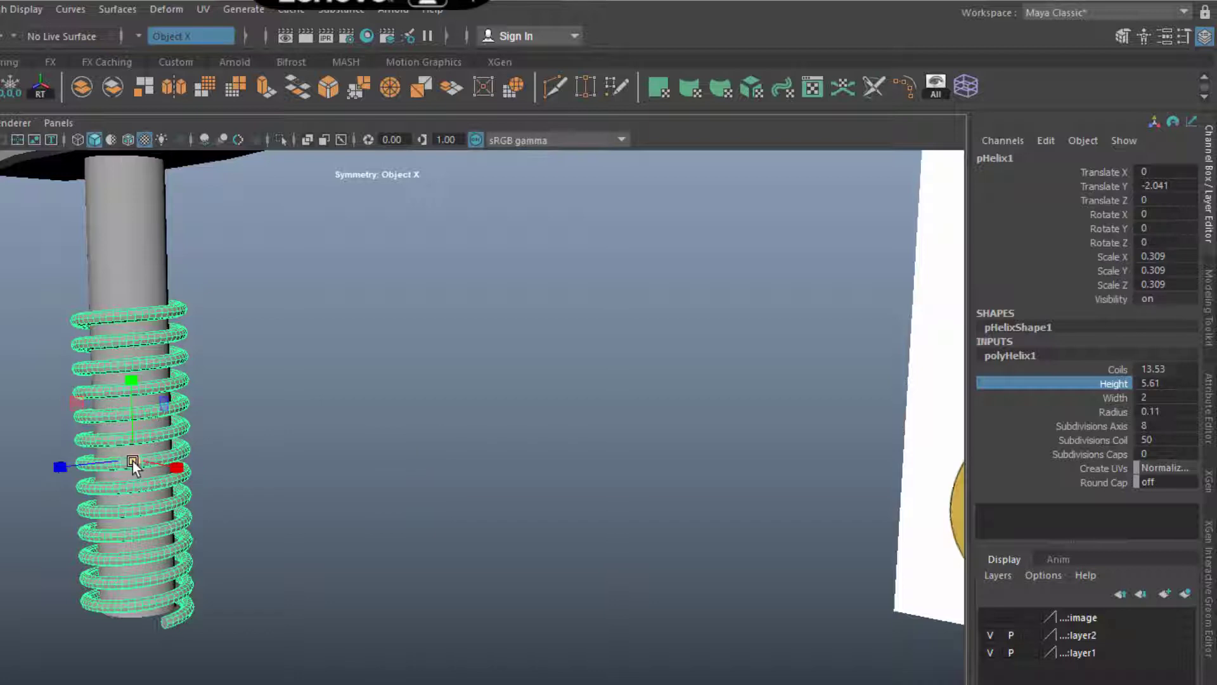
drag(132, 464, 130, 465)
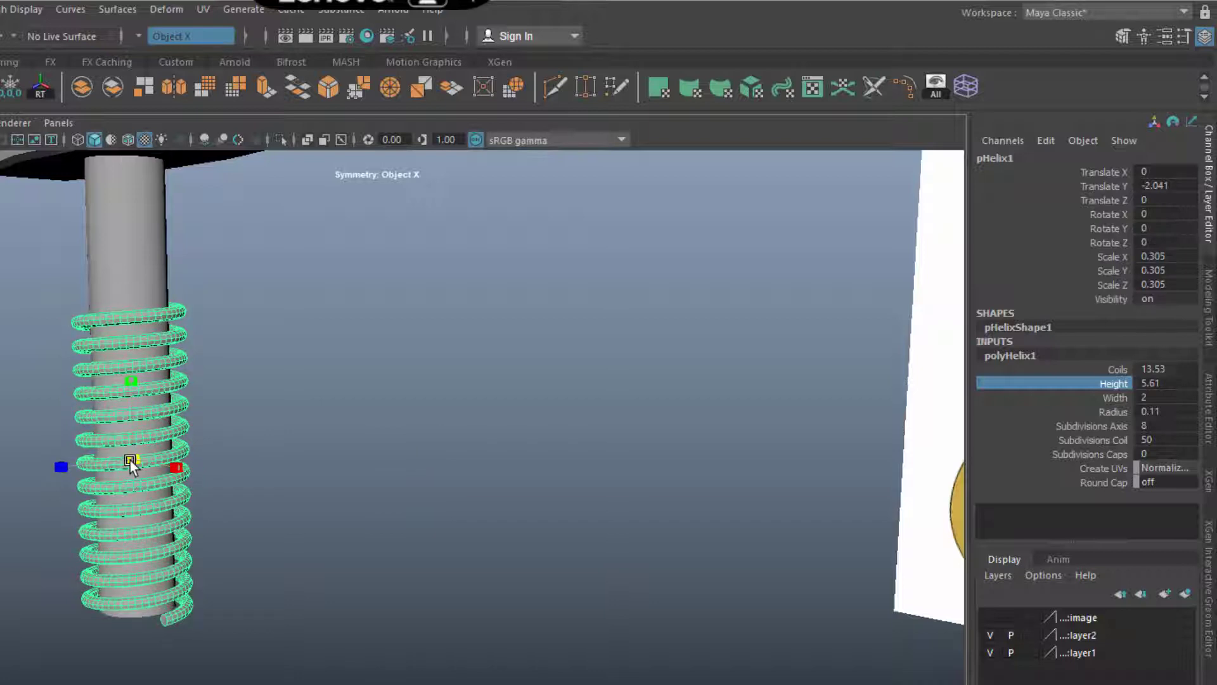
Set the helix Width to 1.62 and Radius to 0.16, and stretch its Height.
click(1114, 396)
middle_drag(380, 449, 386, 450)
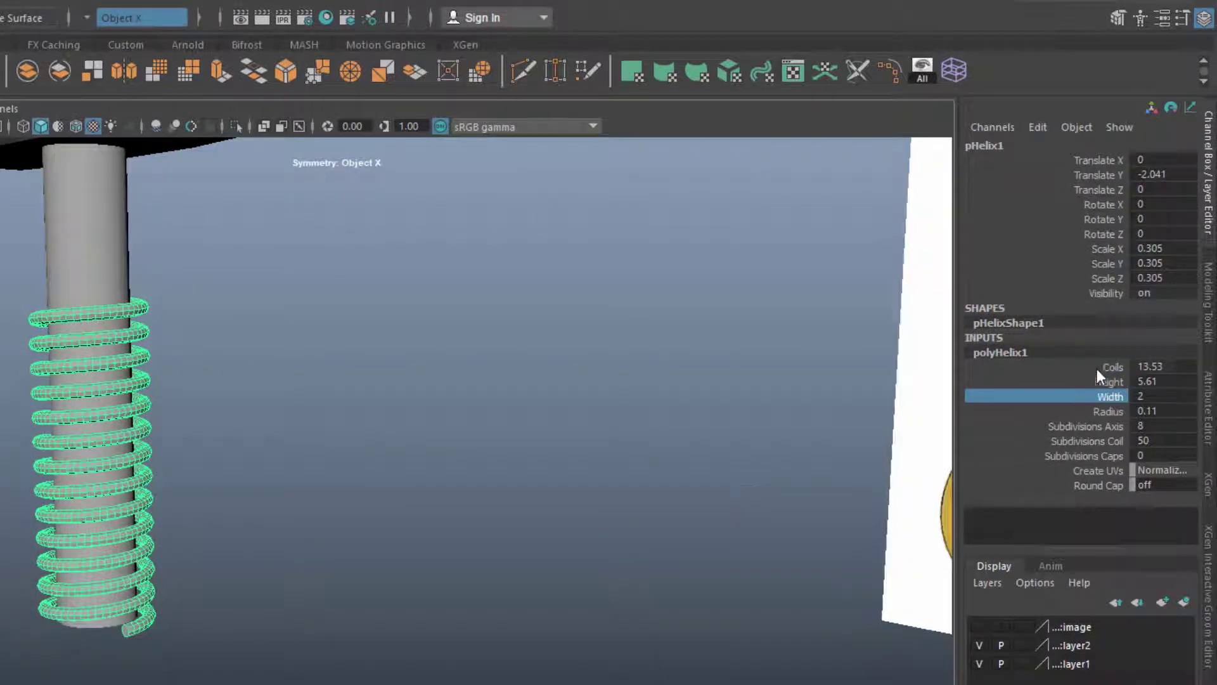
click(1099, 379)
click(1107, 412)
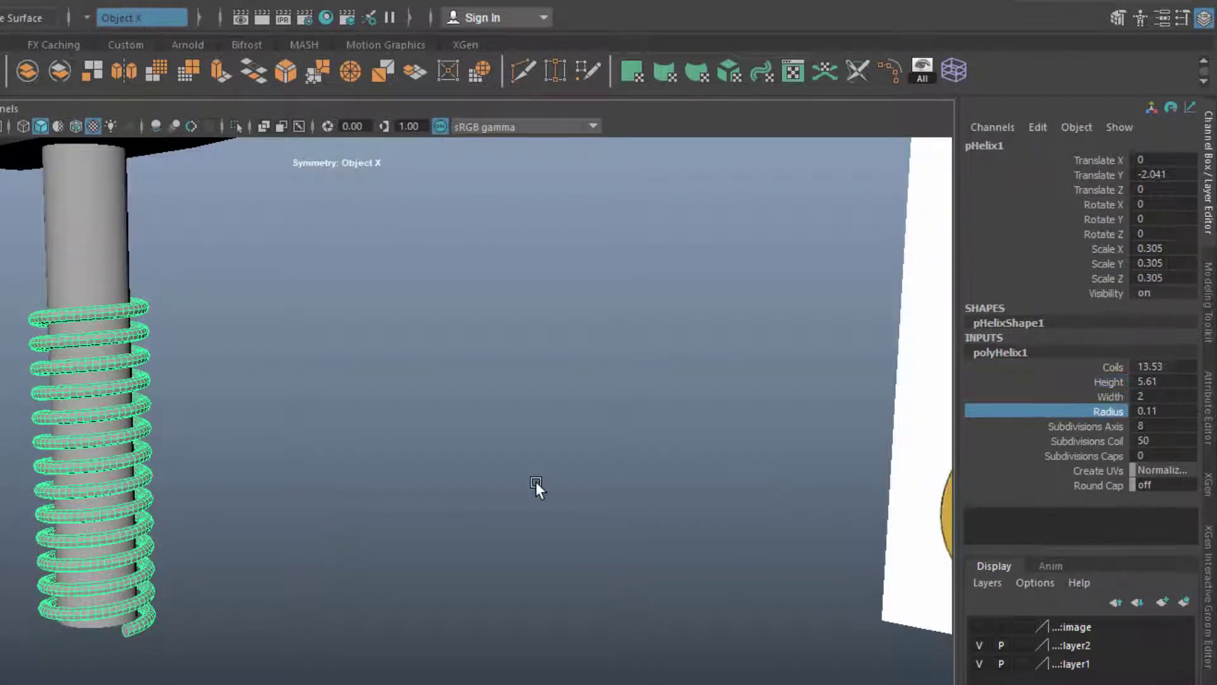
alt+middle_drag(538, 484, 533, 483)
middle_drag(648, 425, 592, 437)
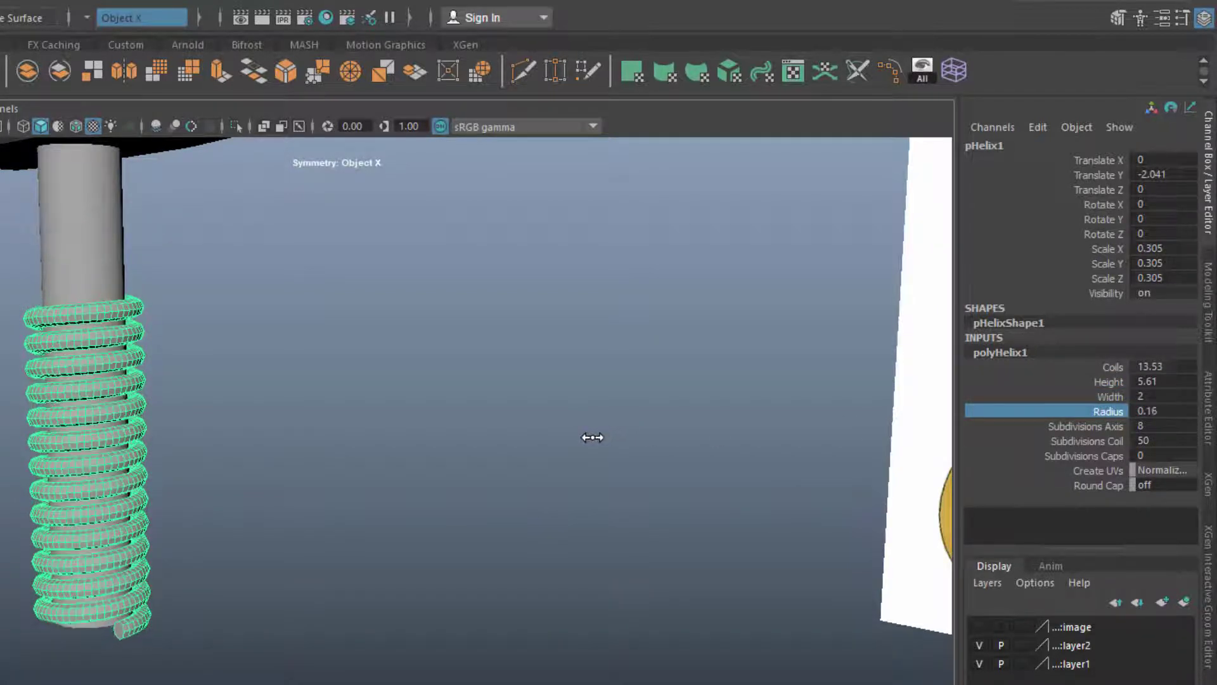
click(1113, 381)
mouse_move(599, 391)
middle_down()
mouse_move(471, 421)
mouse_move(538, 421)
mouse_move(497, 389)
middle_up()
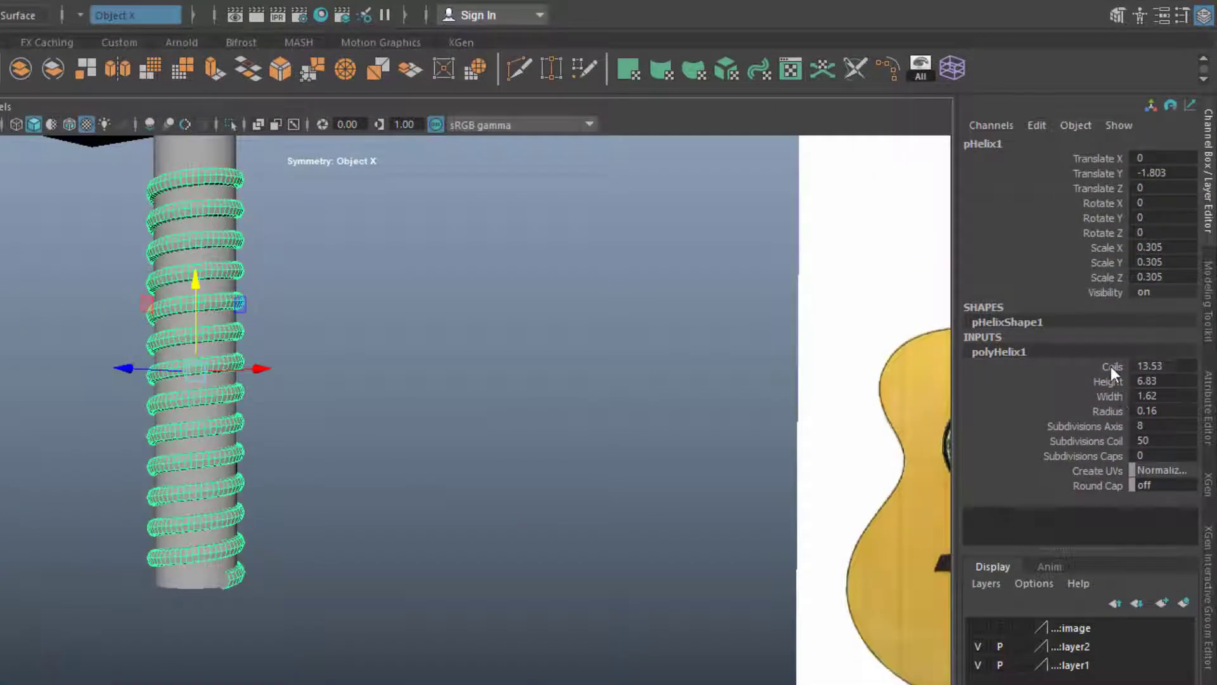
Reduce Coils to about 8.83 and Height from 6.83 to 5.58.
click(1111, 366)
middle_drag(449, 438, 222, 435)
click(1108, 381)
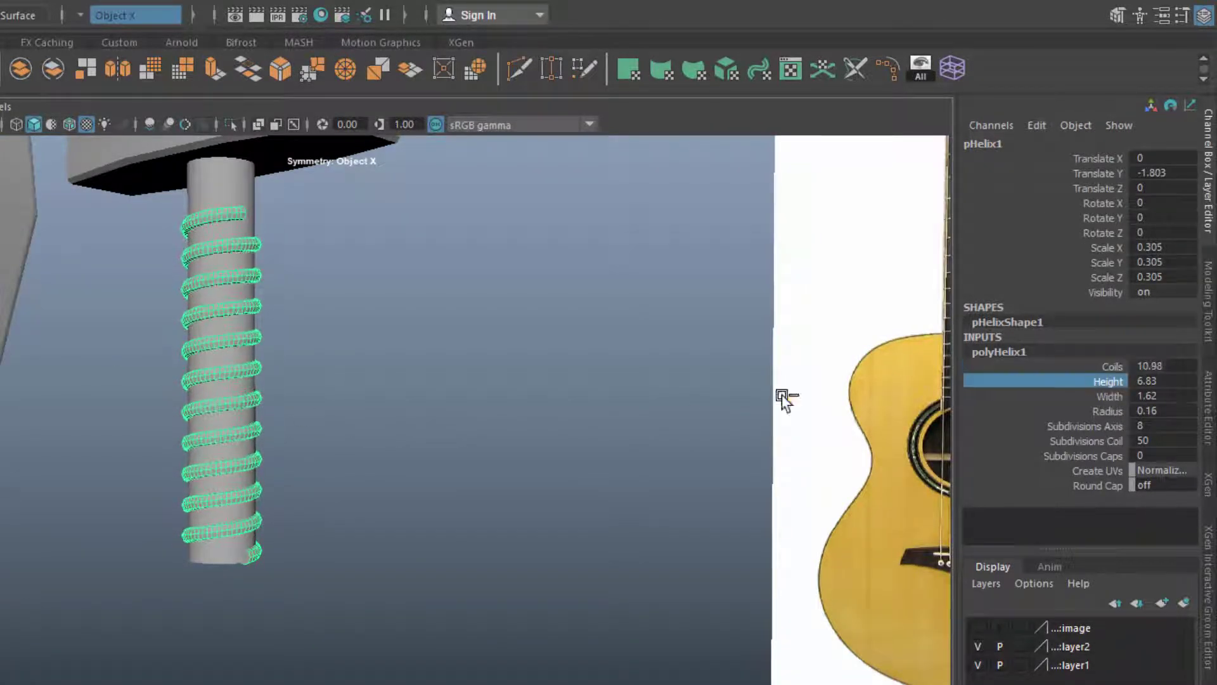
middle_drag(786, 399, 312, 456)
click(1112, 367)
mouse_move(312, 457)
alt+mouse_down()
mouse_move(330, 417)
mouse_move(408, 424)
alt+mouse_up()
click(394, 398)
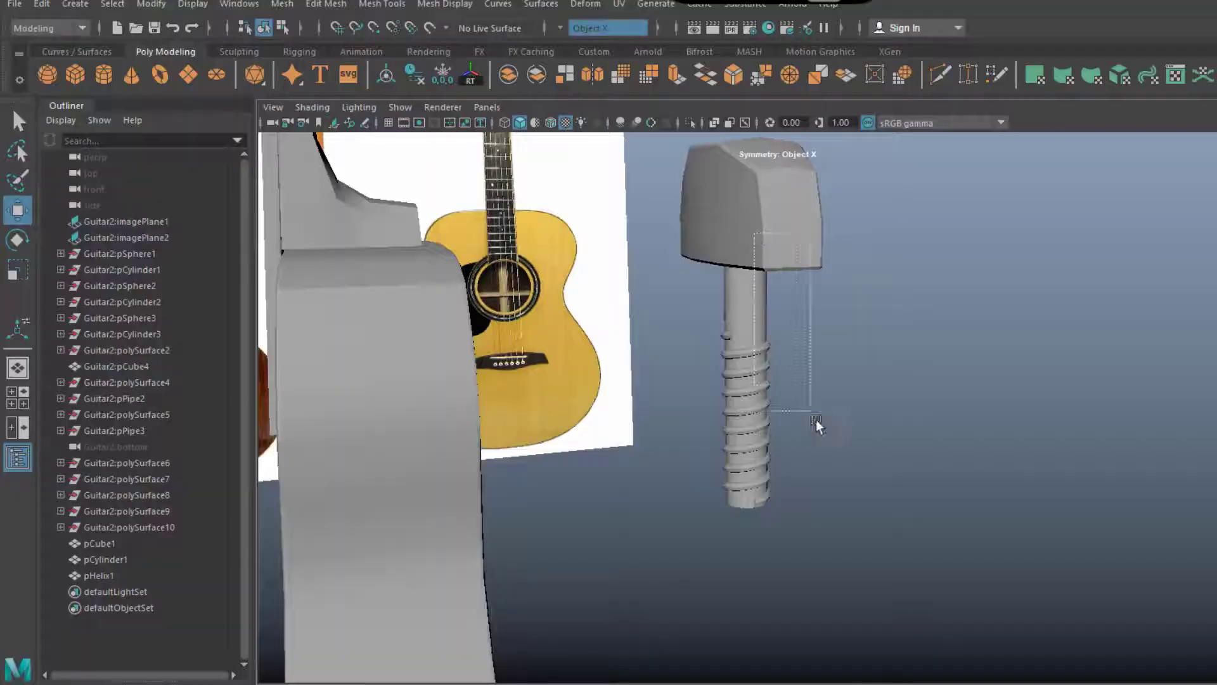
Combine the peg's cube, cylinder and helix into a single mesh.
drag(816, 424, 818, 424)
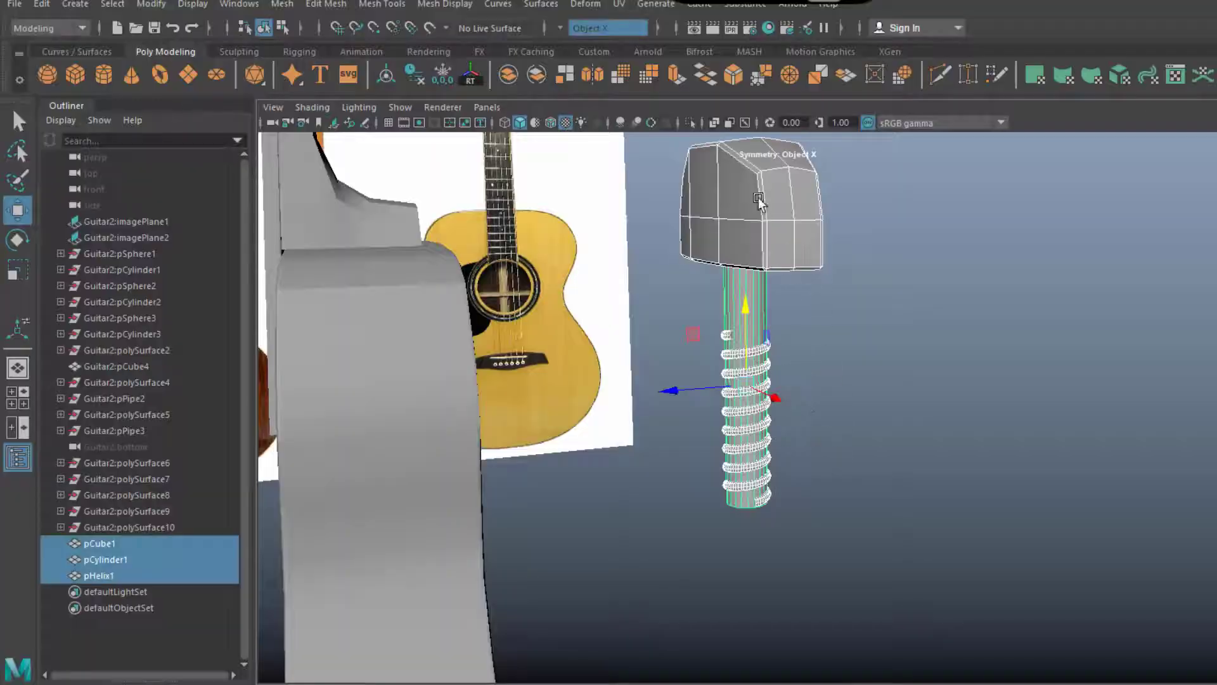
click(507, 74)
mouse_move(960, 439)
alt+mouse_down()
mouse_move(782, 456)
mouse_move(1120, 489)
alt+mouse_up()
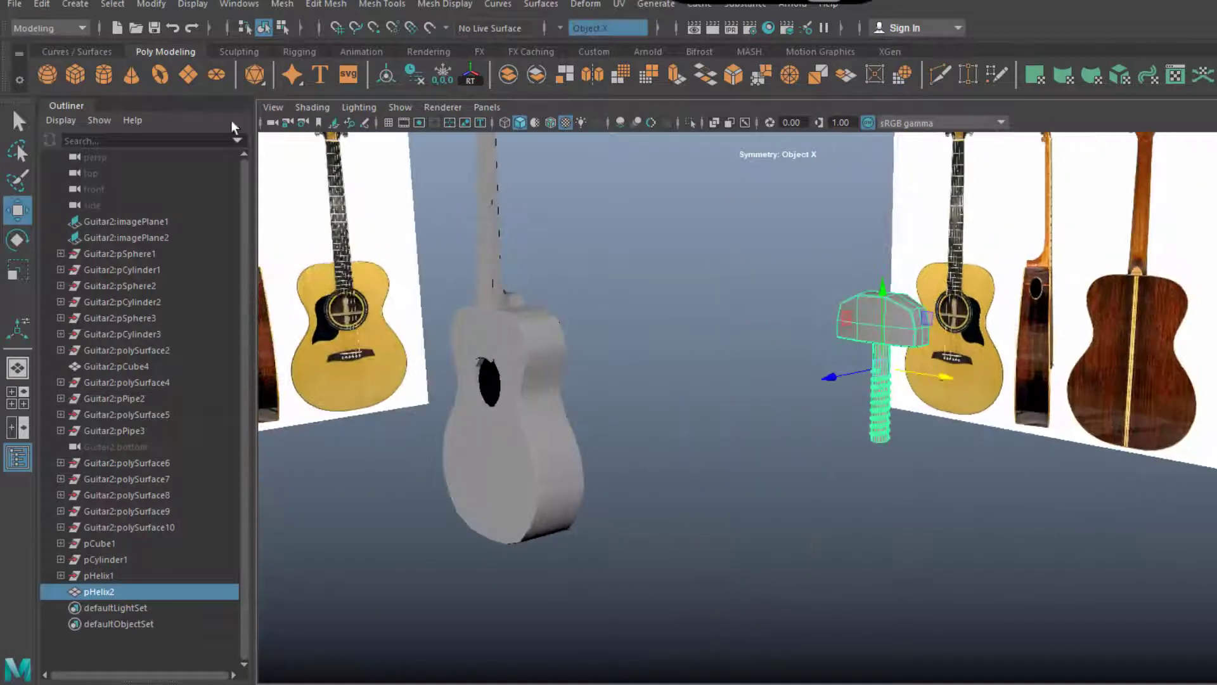
Create a new cube, pCube2, and stretch its bottom vertices far downward.
click(76, 74)
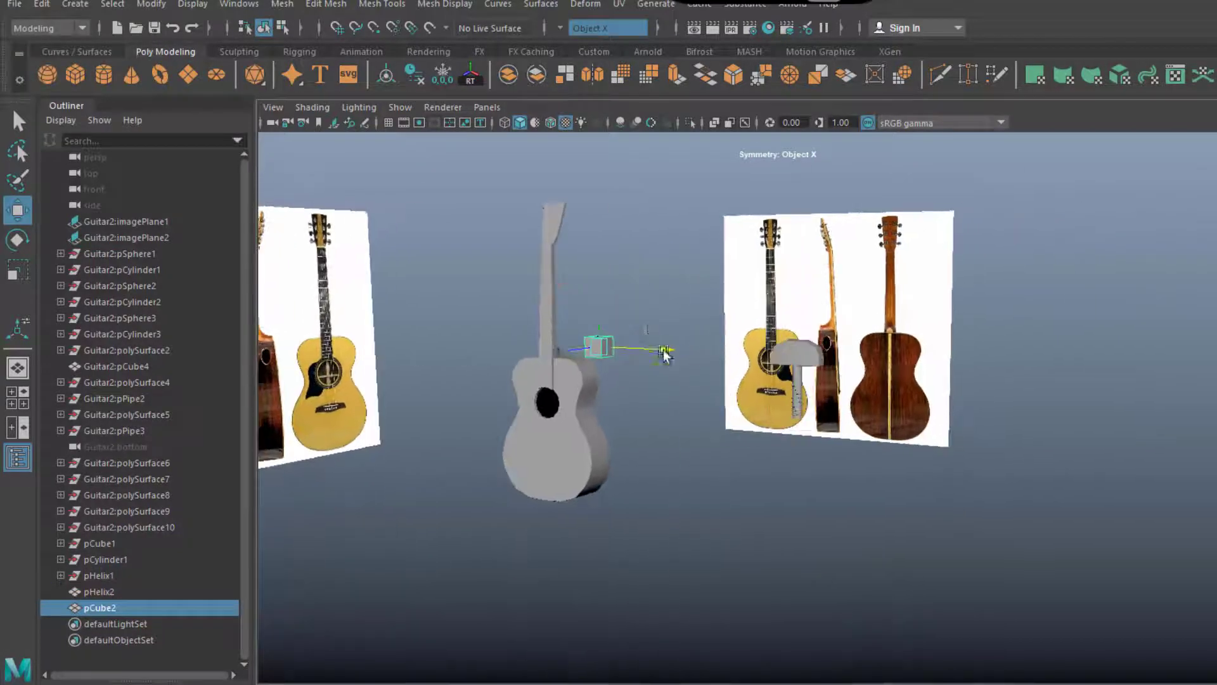
mouse_move(816, 409)
alt+mouse_down()
mouse_move(816, 444)
mouse_move(590, 421)
mouse_move(905, 483)
alt+mouse_up()
key(f)
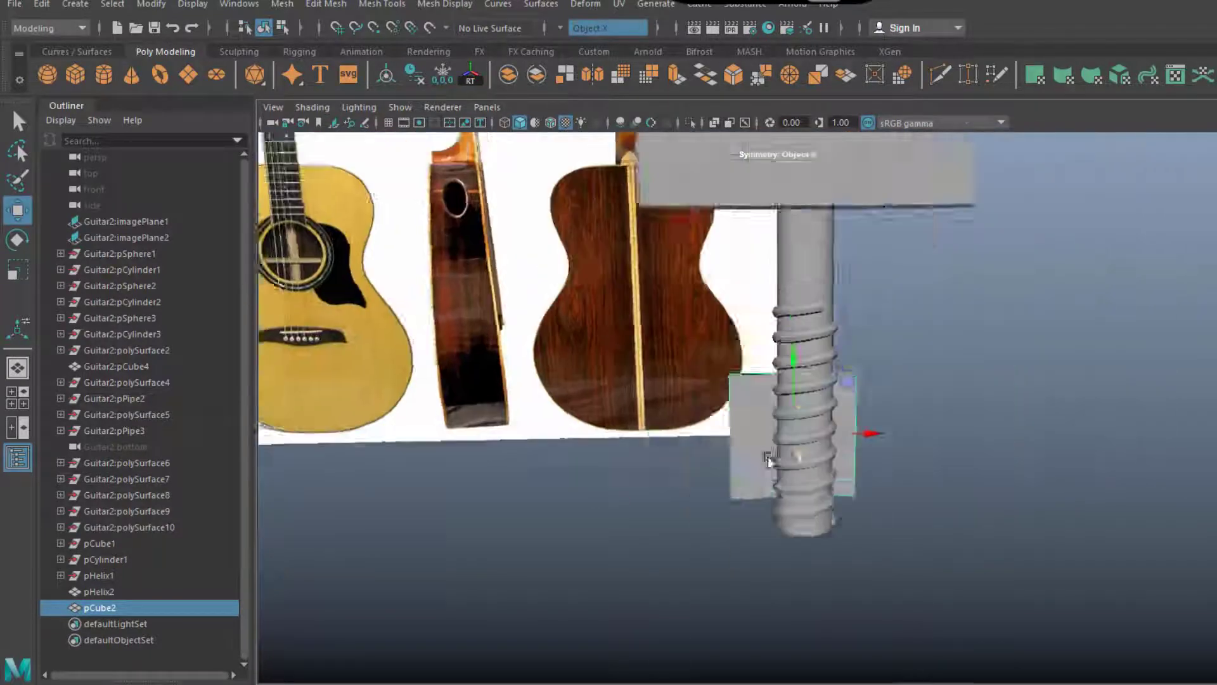
mouse_move(1025, 402)
alt+mouse_down()
mouse_move(949, 522)
mouse_move(742, 497)
mouse_move(750, 443)
mouse_move(652, 412)
alt+mouse_up()
alt+right_drag(652, 413, 784, 389)
click(784, 388)
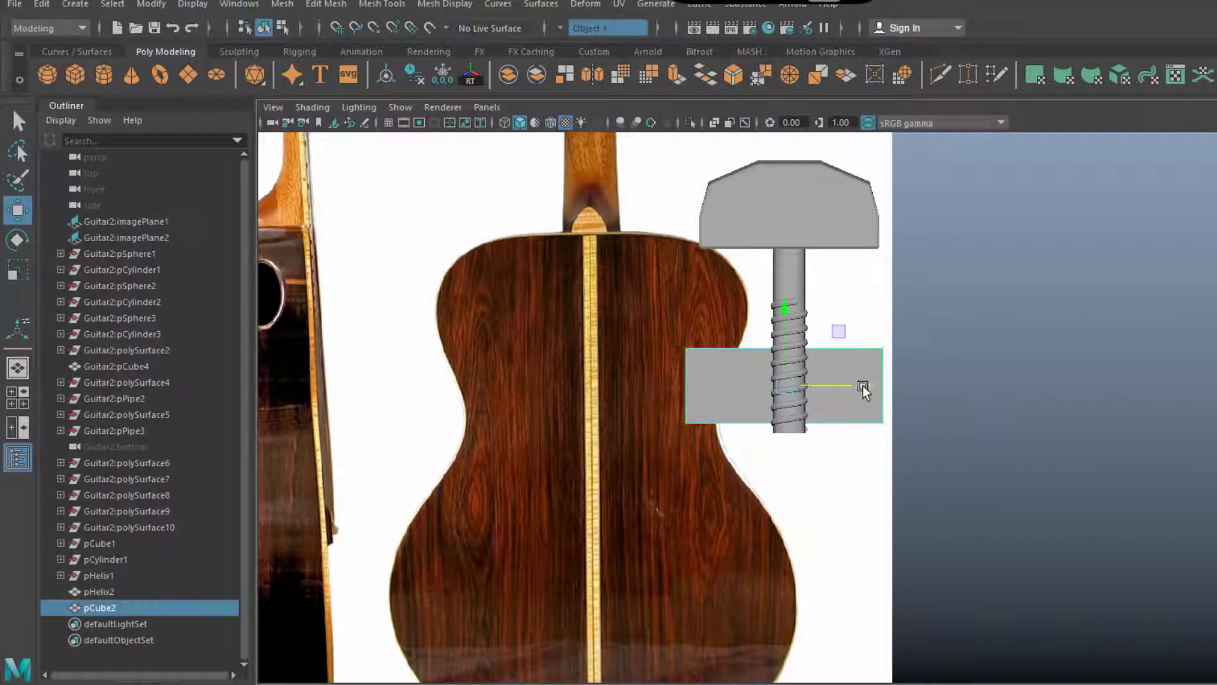
mouse_move(841, 407)
alt+mouse_down()
mouse_move(829, 422)
mouse_move(802, 400)
mouse_move(788, 416)
alt+mouse_up()
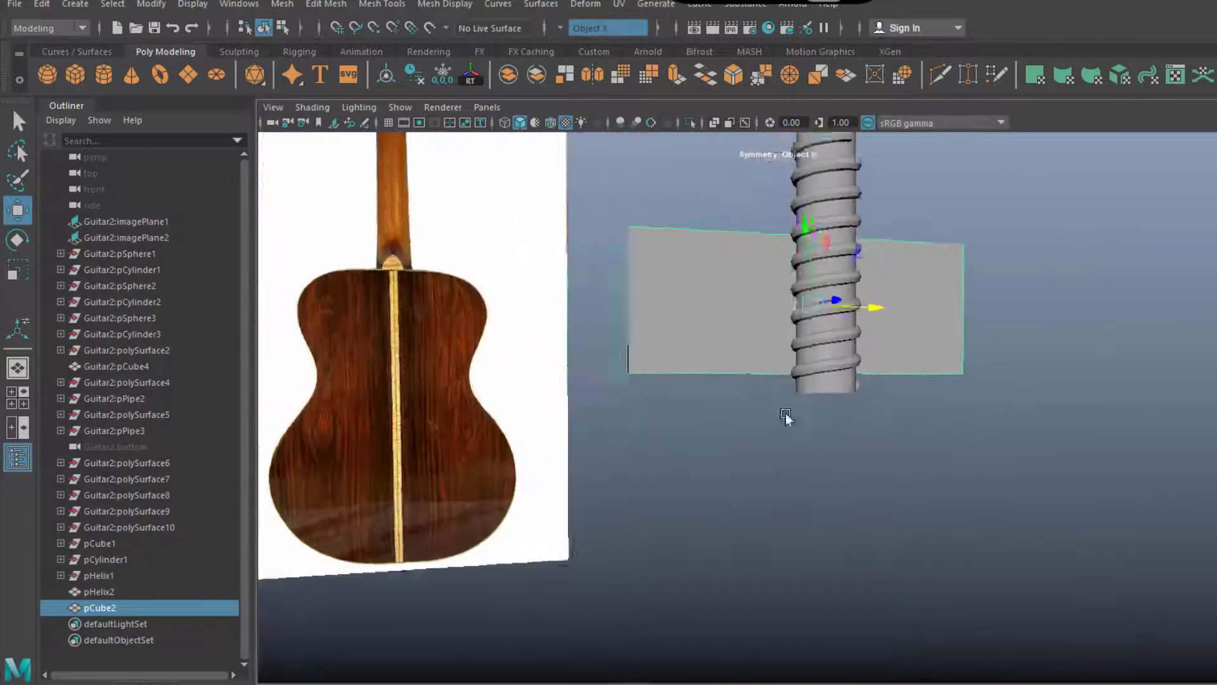
key(F9)
drag(691, 447, 451, 359)
drag(881, 352, 887, 534)
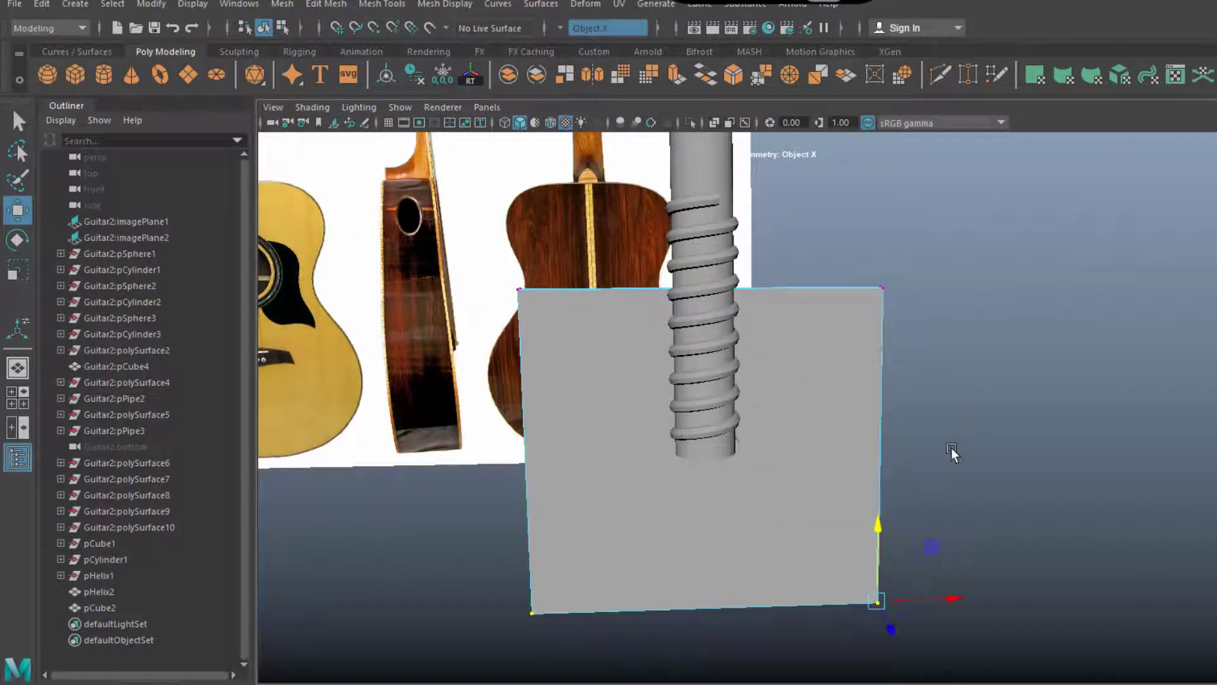
Shorten pCube2 into a thin plate and place it behind the threaded shaft.
mouse_move(951, 451)
alt+mouse_down()
mouse_move(864, 467)
mouse_move(797, 443)
mouse_move(620, 424)
mouse_move(604, 455)
mouse_move(1048, 545)
alt+mouse_up()
mouse_move(881, 484)
mouse_down()
mouse_move(880, 460)
mouse_move(792, 431)
mouse_up()
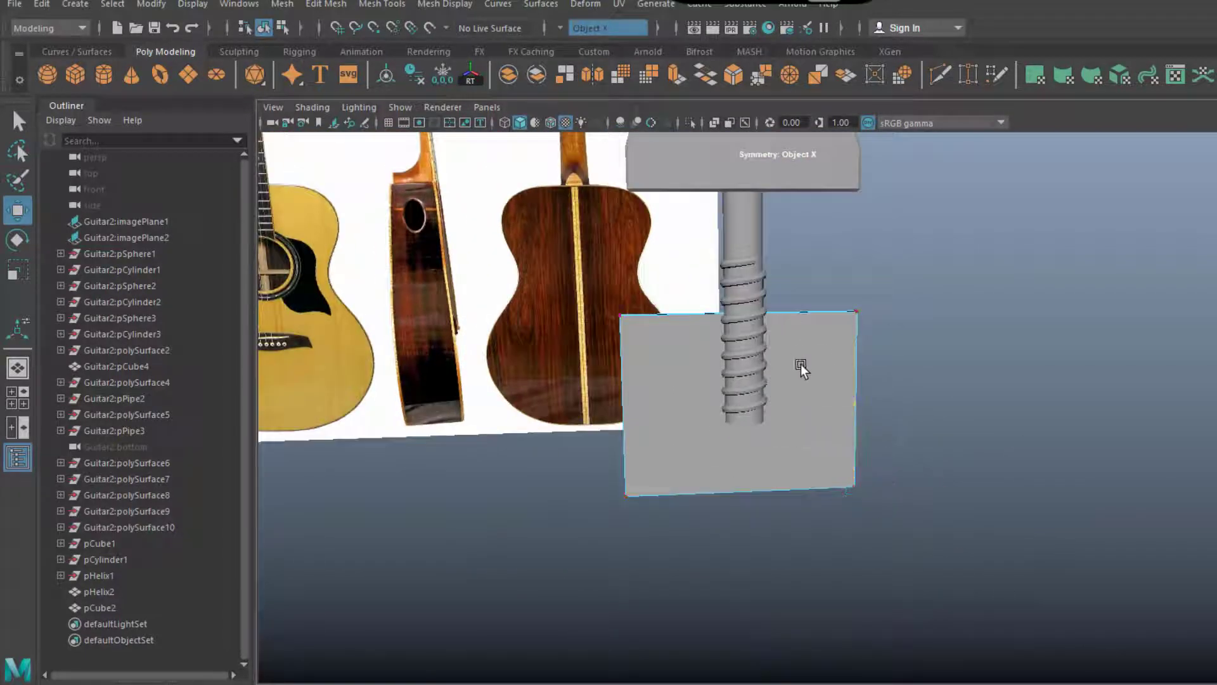
mouse_move(801, 367)
mouse_down()
mouse_move(733, 177)
mouse_move(761, 200)
mouse_up()
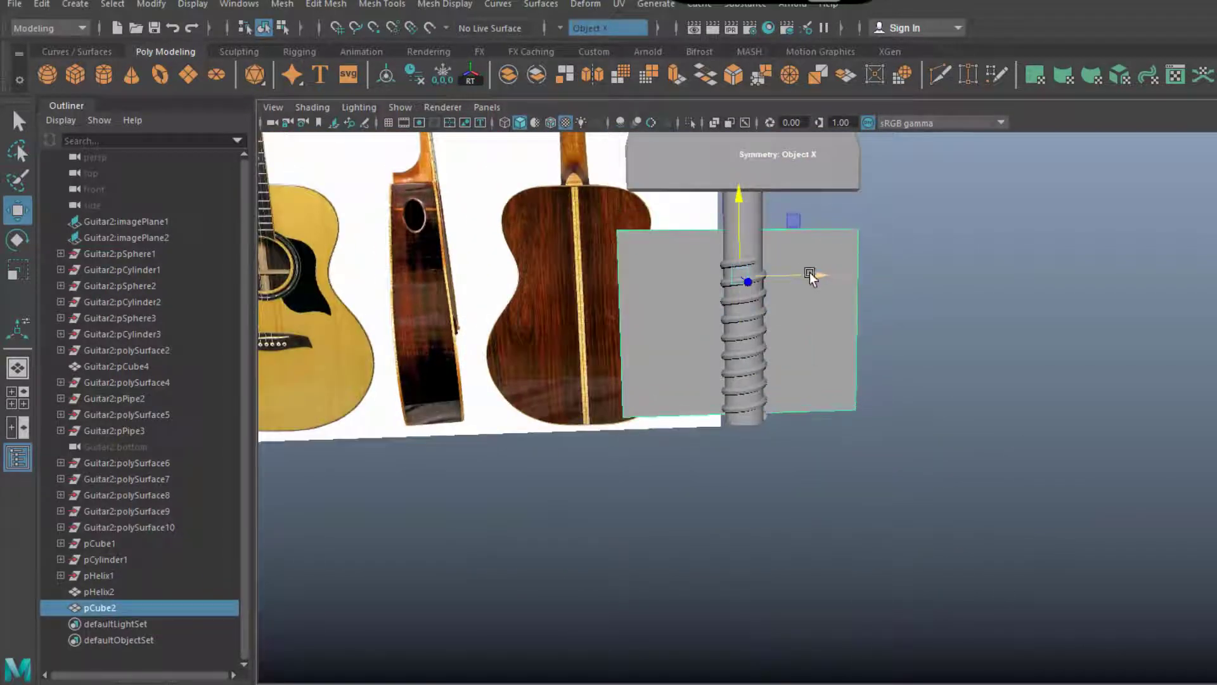
mouse_move(811, 277)
mouse_down()
mouse_move(843, 274)
mouse_move(728, 440)
mouse_move(687, 435)
mouse_up()
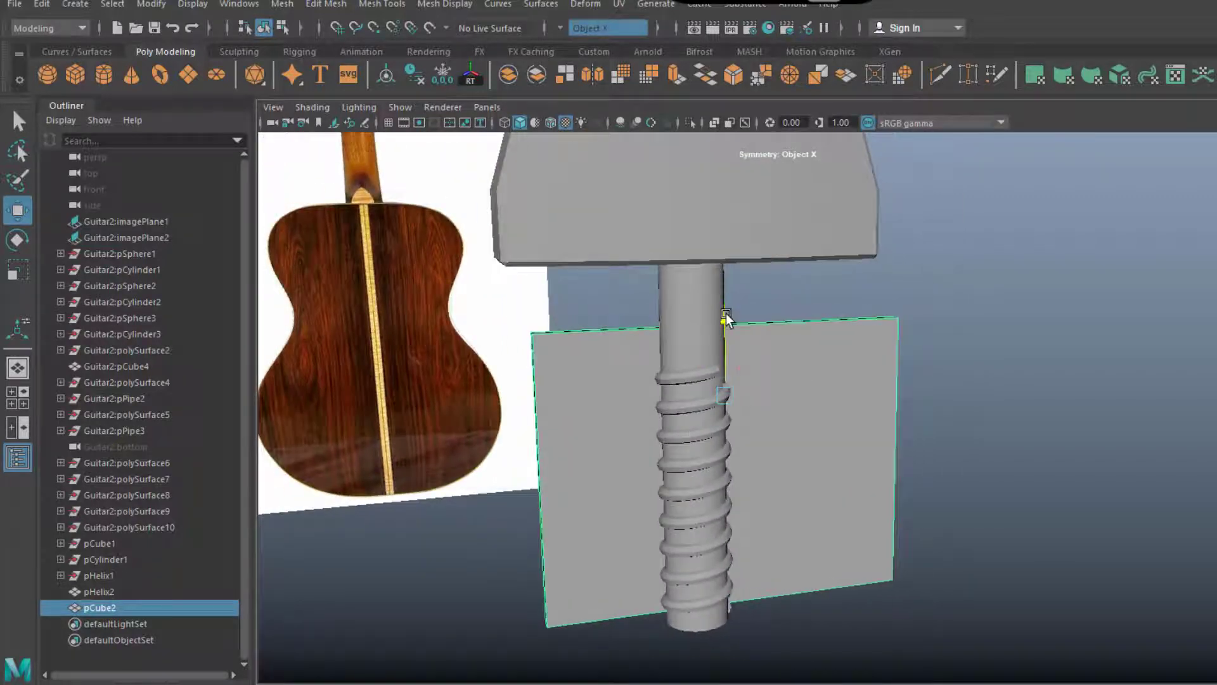
alt+drag(726, 317, 614, 299)
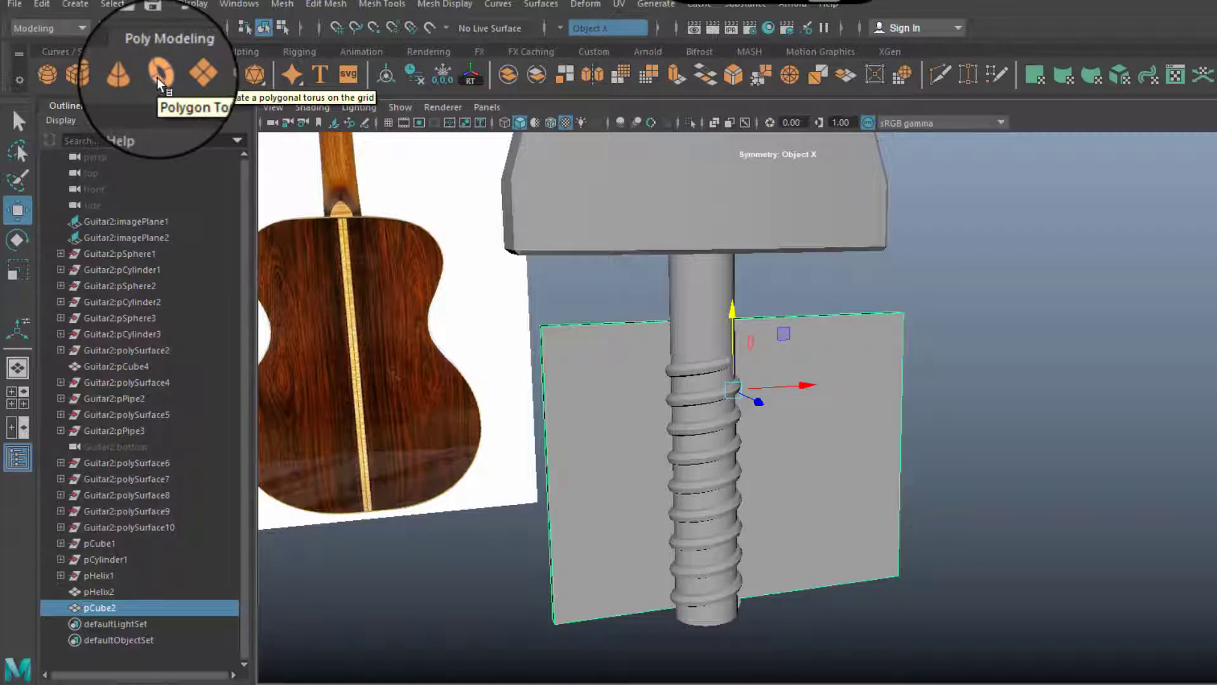
Add a polygon torus and move it down to the base of the peg.
click(158, 77)
scroll(924, 475, down, 5)
scroll(533, 393, down, 3)
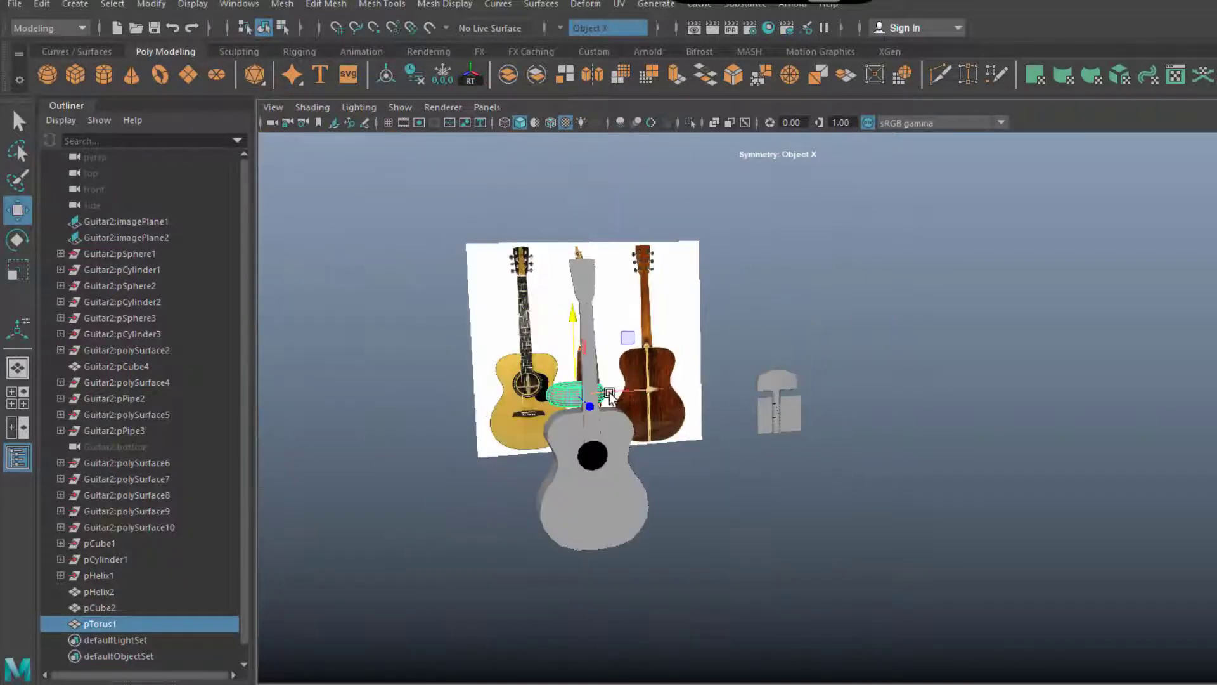
drag(642, 396, 844, 398)
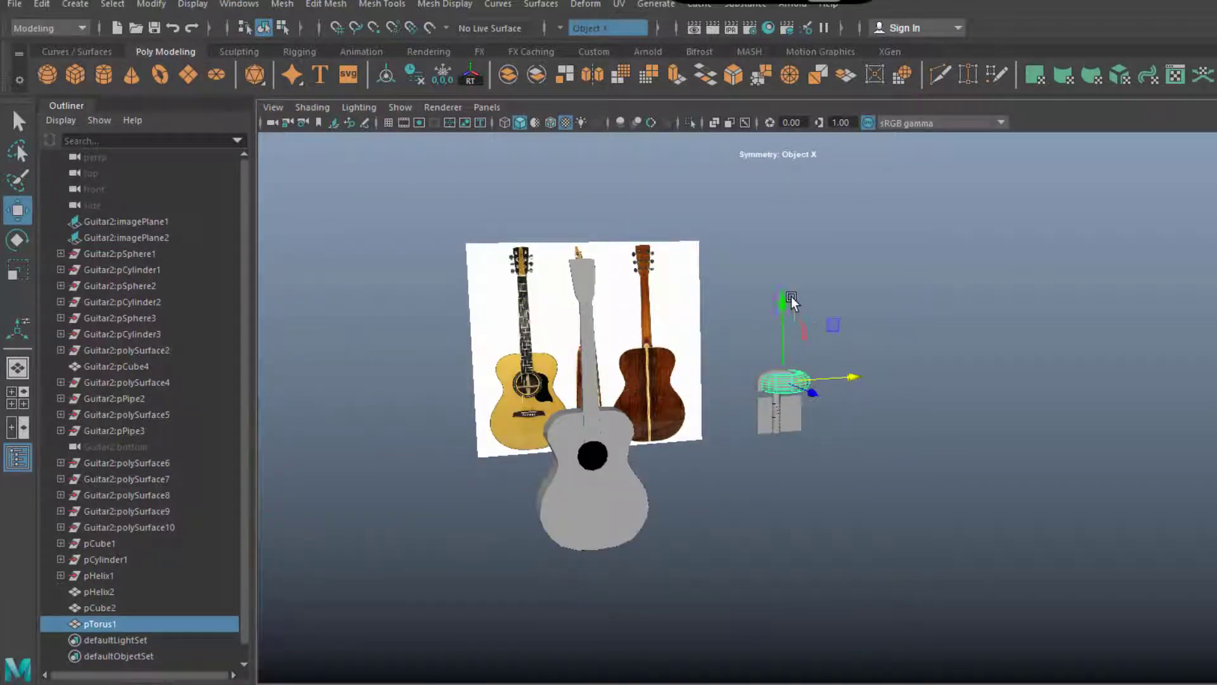
drag(792, 301, 791, 346)
scroll(793, 386, up, 5)
scroll(824, 443, up, 3)
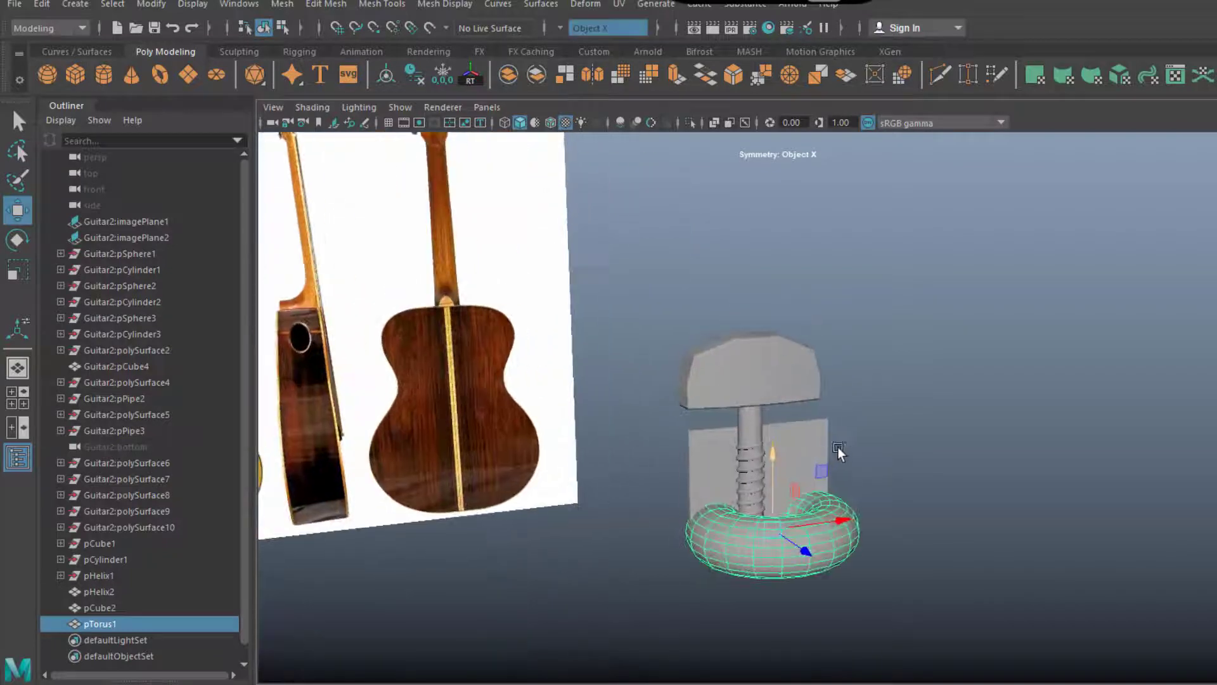
Rotate the torus to exactly 180 on X and raise it up the peg shaft.
key(e)
drag(806, 528, 819, 600)
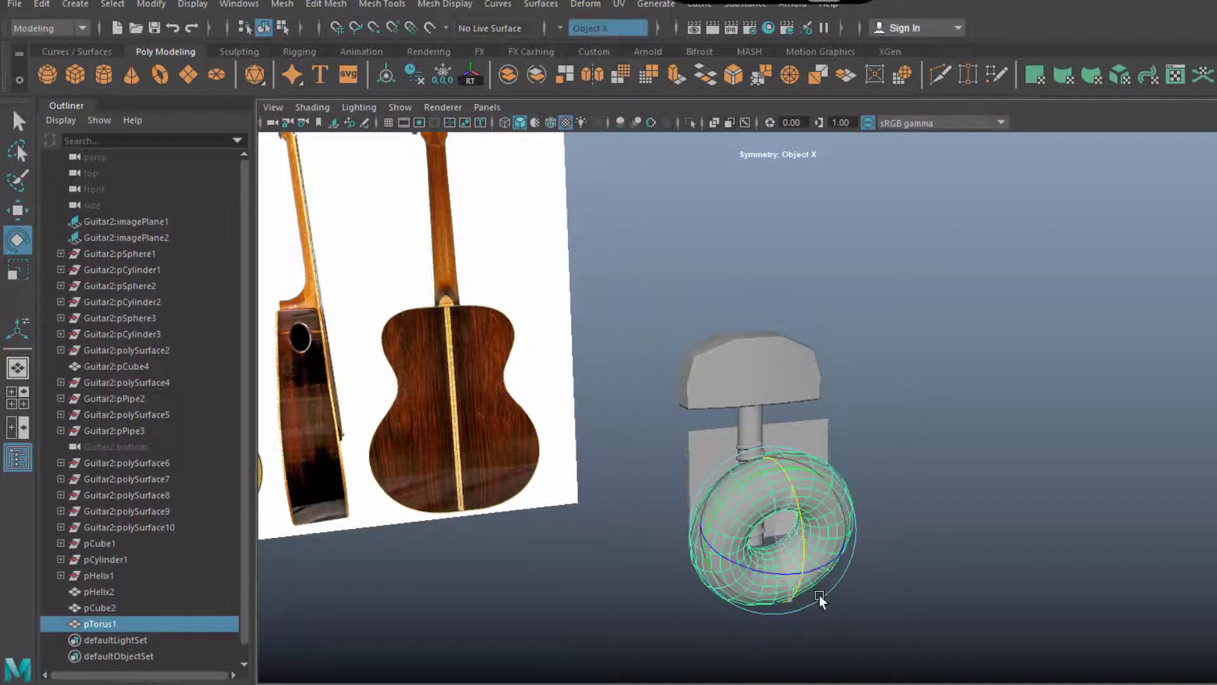
drag(814, 553, 805, 495)
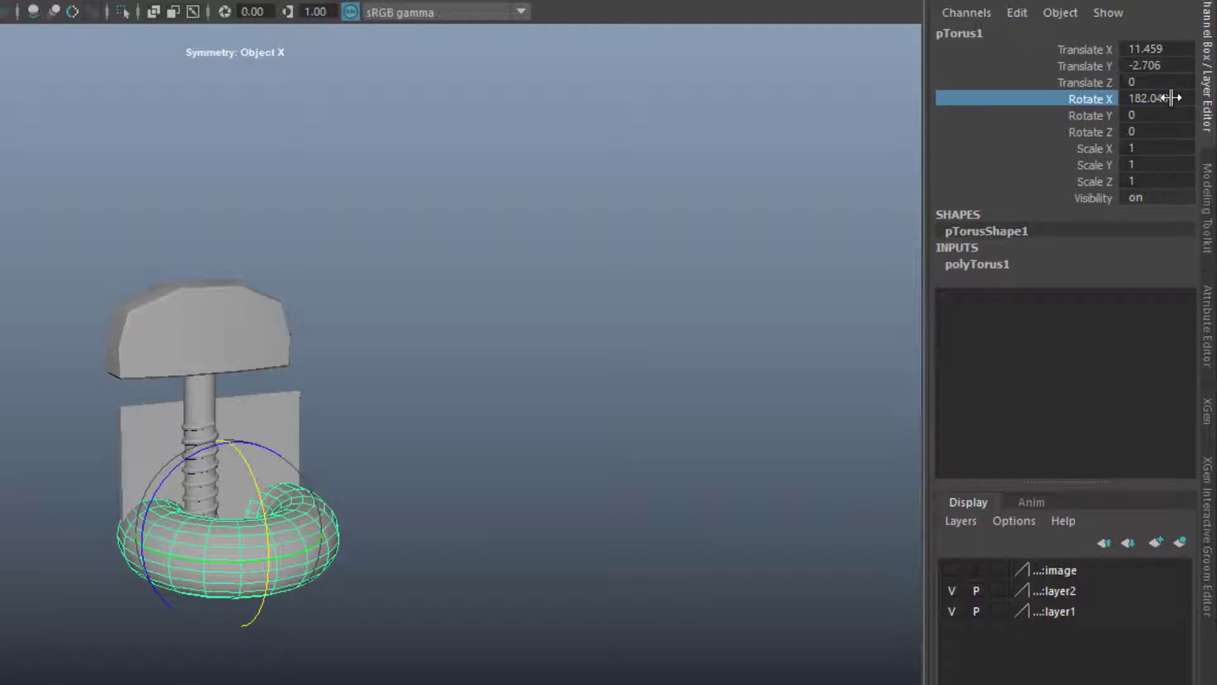
text(180)
key(Return)
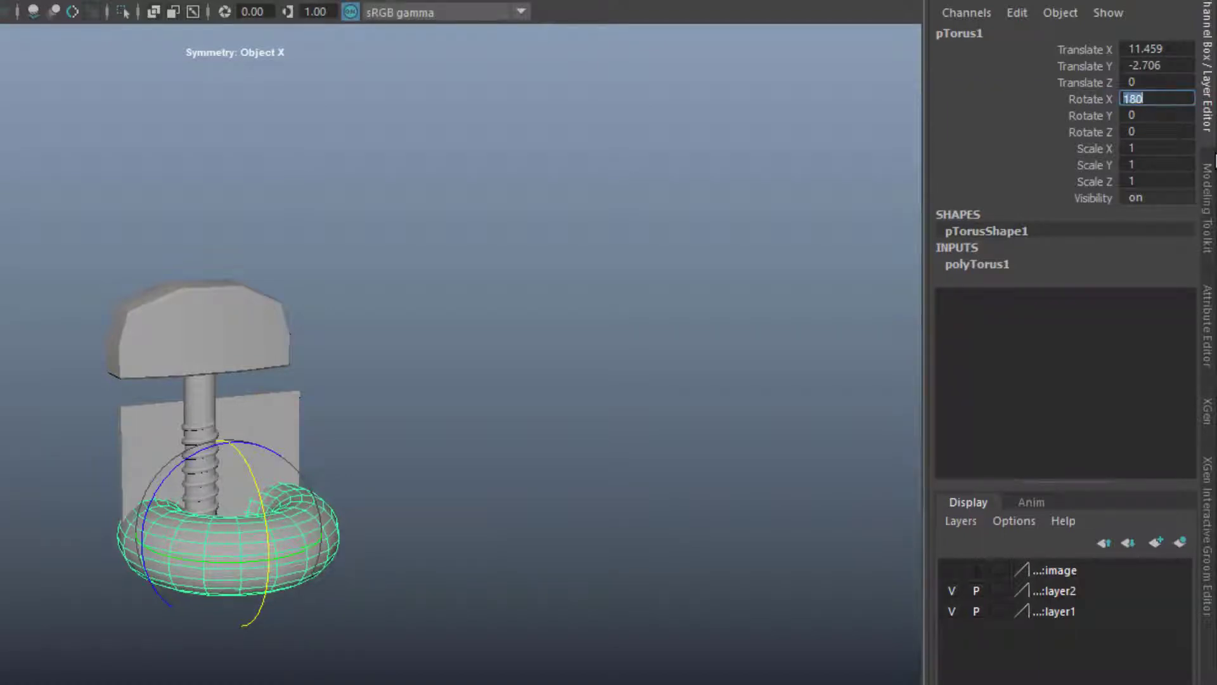
key(f)
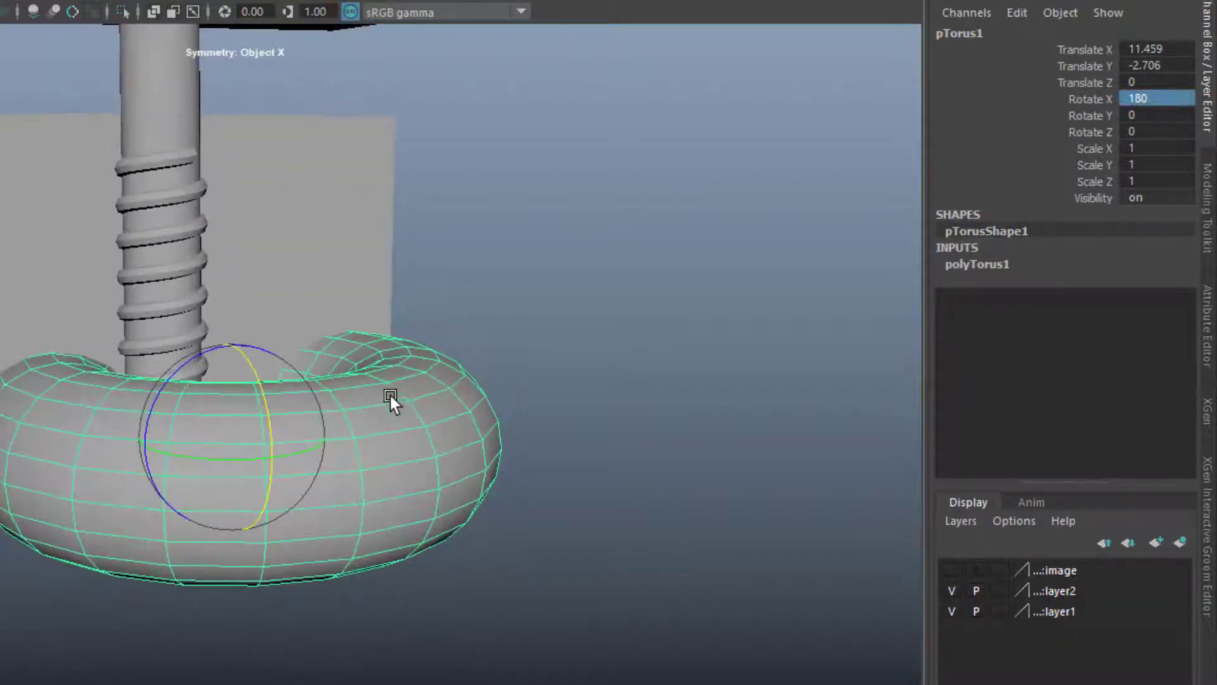
key(w)
mouse_move(210, 234)
middle_down()
mouse_move(155, 41)
mouse_move(254, 301)
middle_up()
mouse_move(254, 301)
alt+mouse_down()
mouse_move(295, 314)
mouse_move(357, 280)
alt+mouse_up()
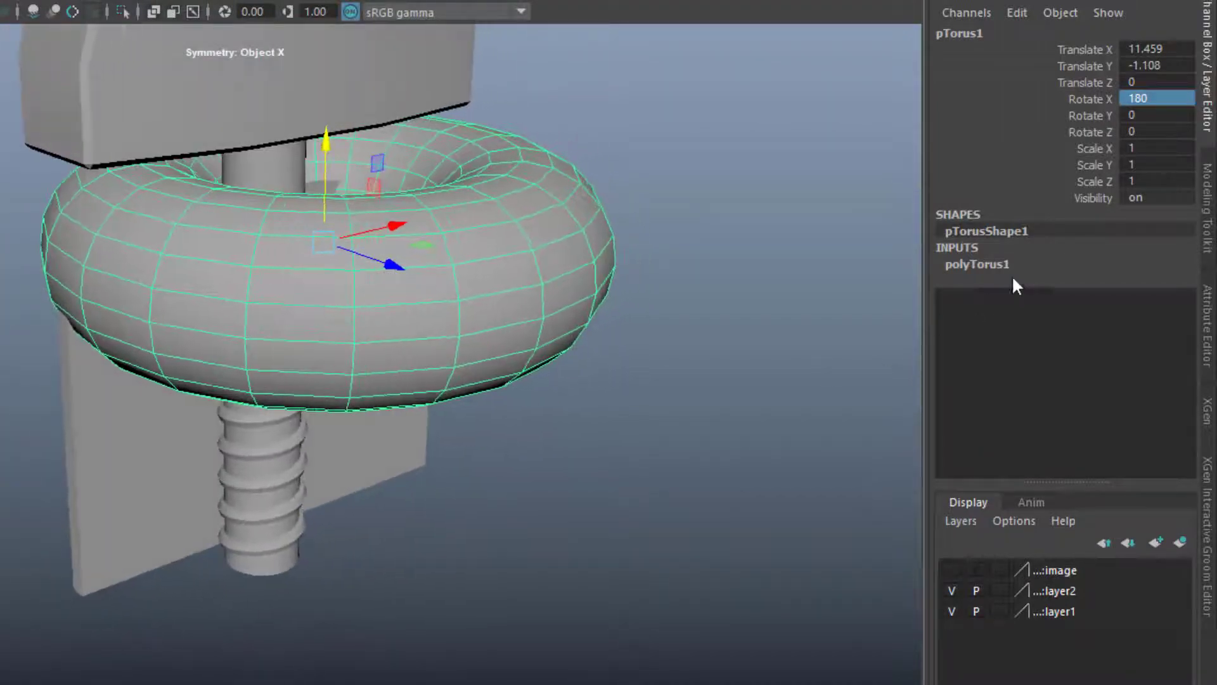
Give the torus radius 0.78 and section radius 0.21, then scale it down to 0.381.
click(991, 266)
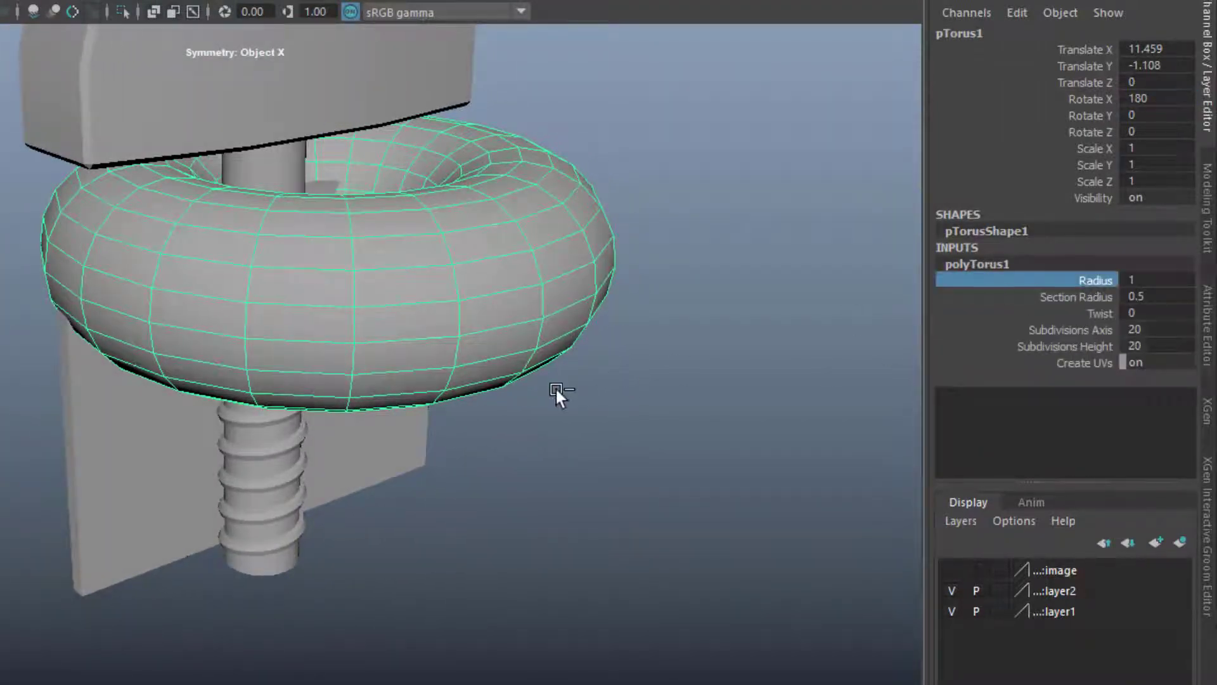
mouse_move(557, 389)
middle_down()
mouse_move(486, 383)
mouse_move(533, 385)
middle_up()
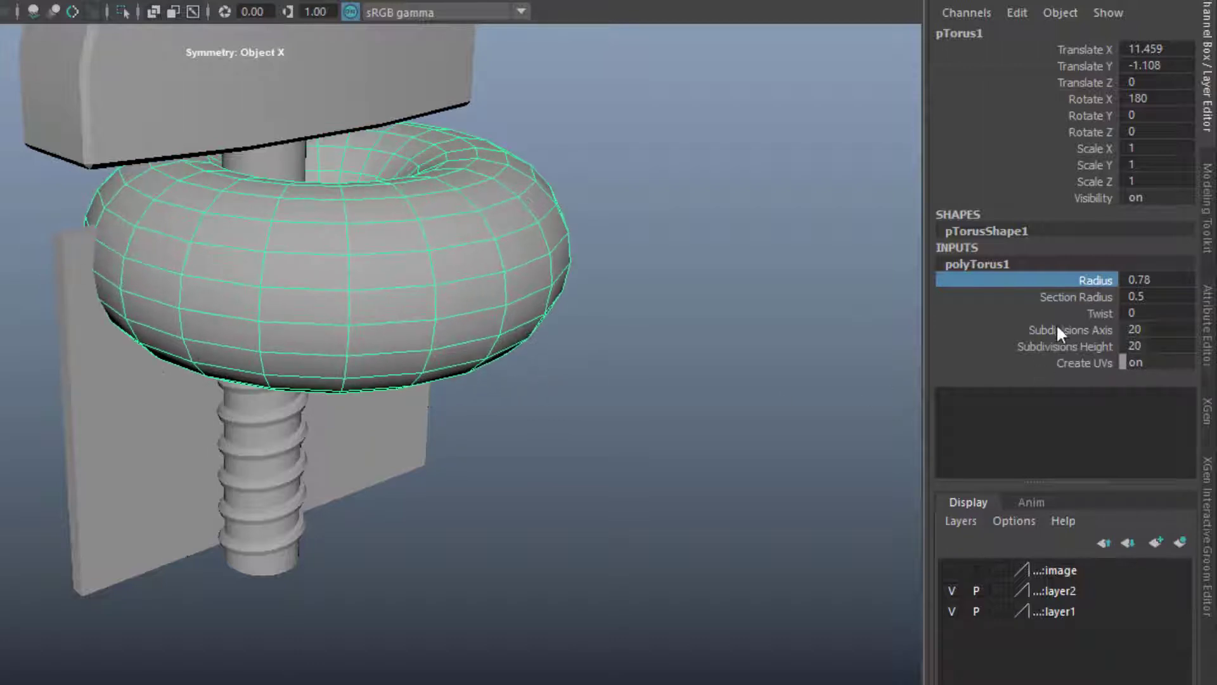
click(1065, 298)
mouse_move(595, 410)
middle_down()
mouse_move(570, 410)
mouse_move(582, 414)
middle_up()
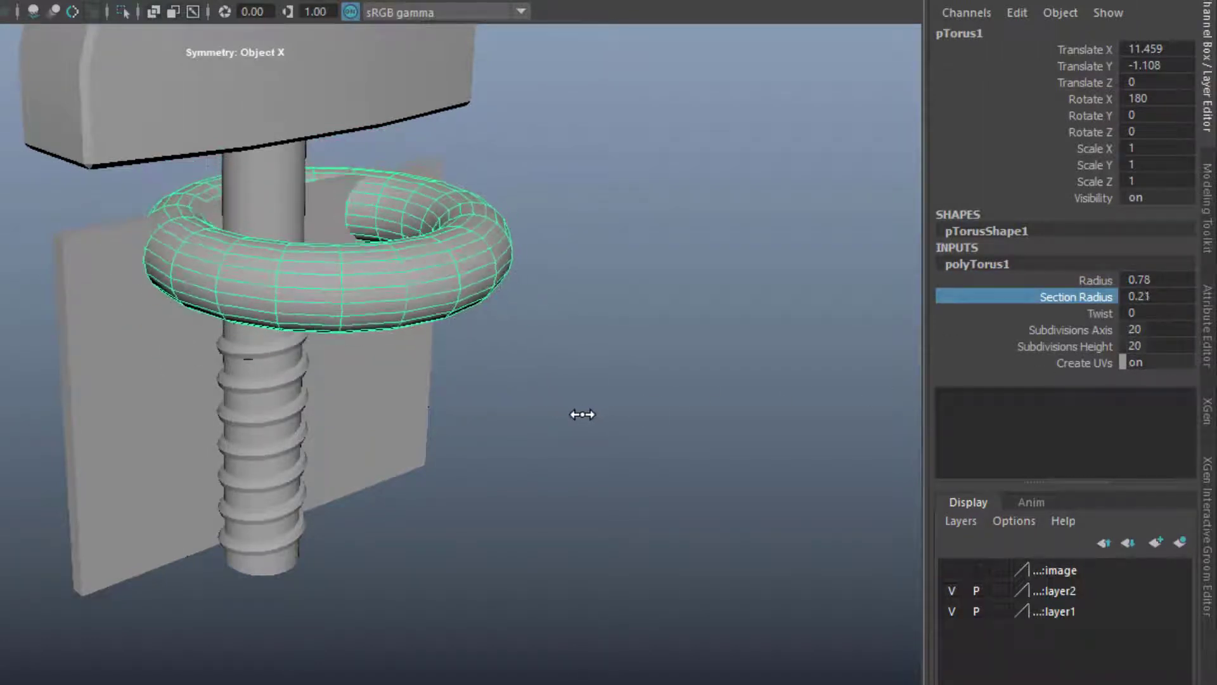
key(t)
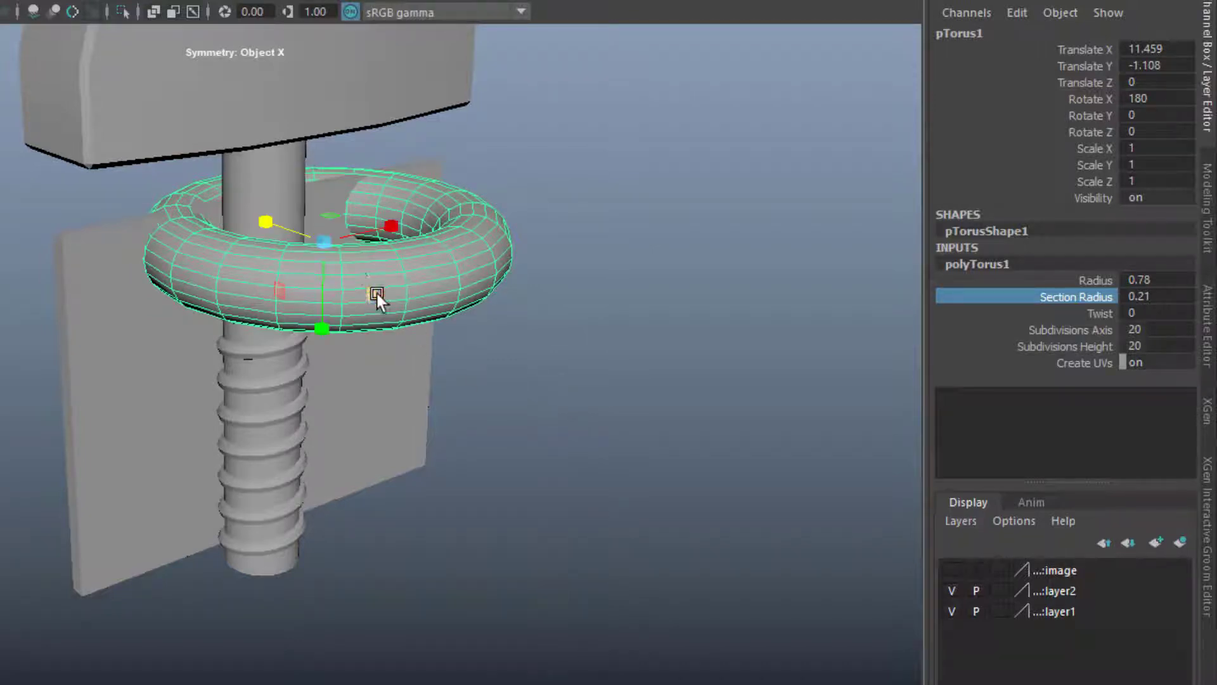
mouse_move(337, 256)
mouse_down()
mouse_move(219, 238)
mouse_move(166, 244)
mouse_up()
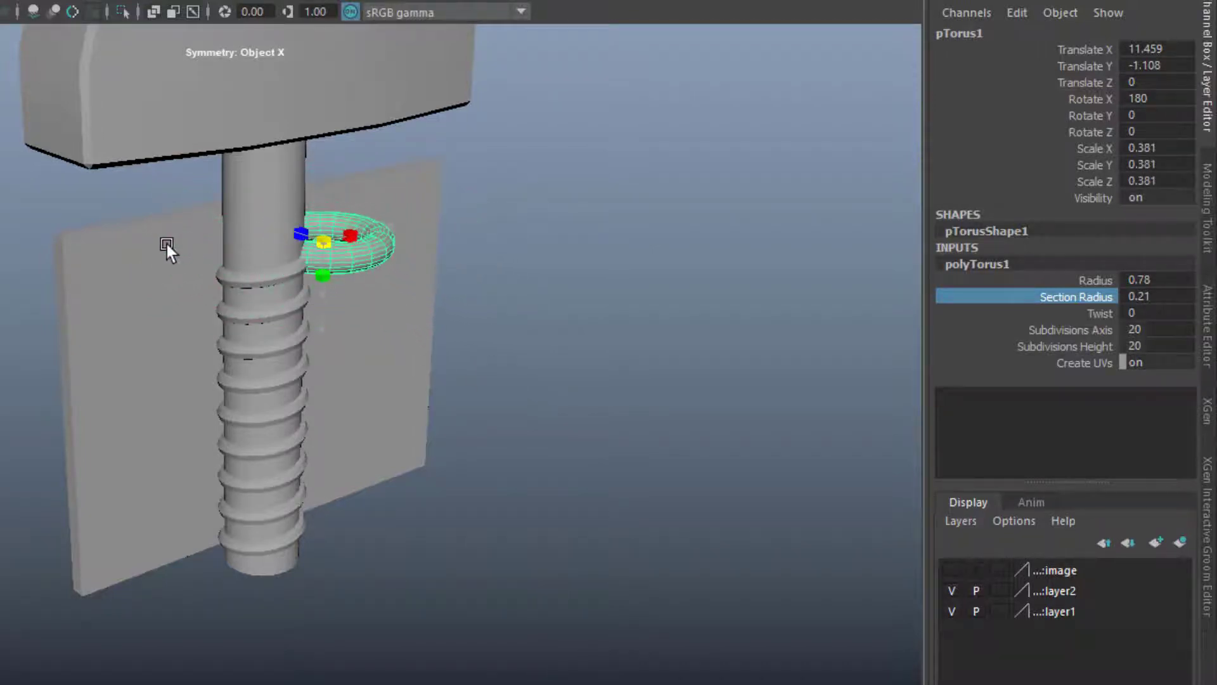
Slide the ring against the shaft and cut its height subdivisions from 20 to 9.
key(w)
mouse_move(394, 215)
mouse_down()
mouse_move(321, 242)
mouse_move(339, 239)
mouse_up()
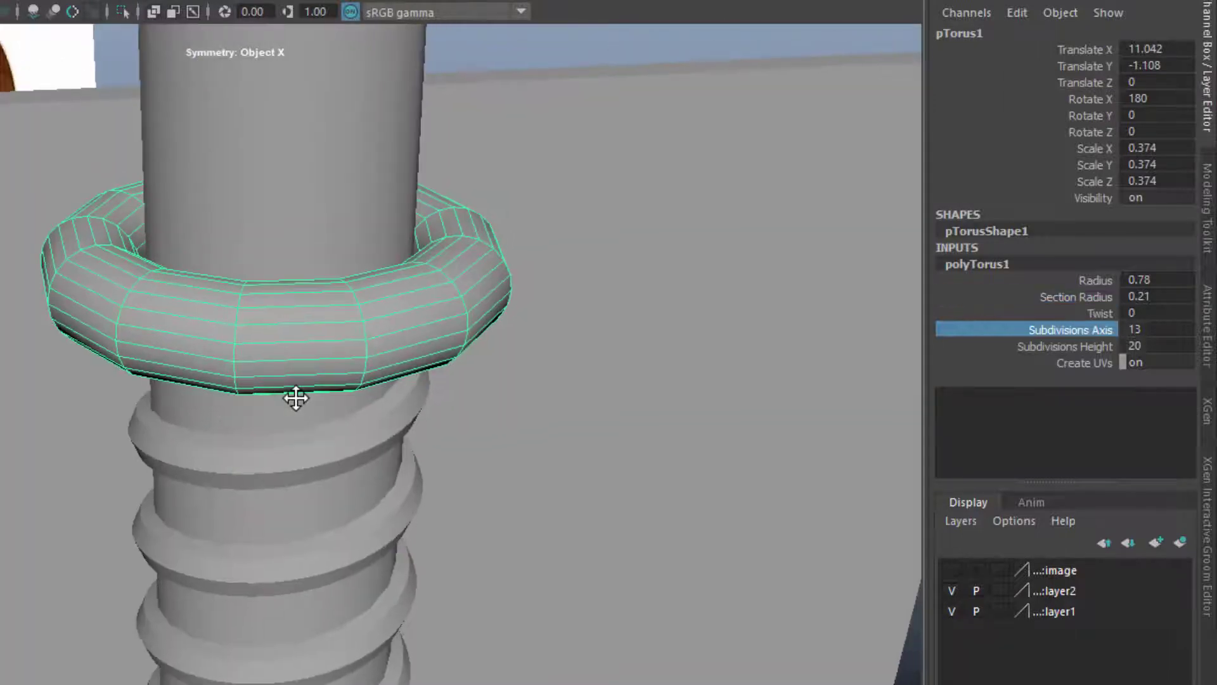
scroll(312, 416, down, 3)
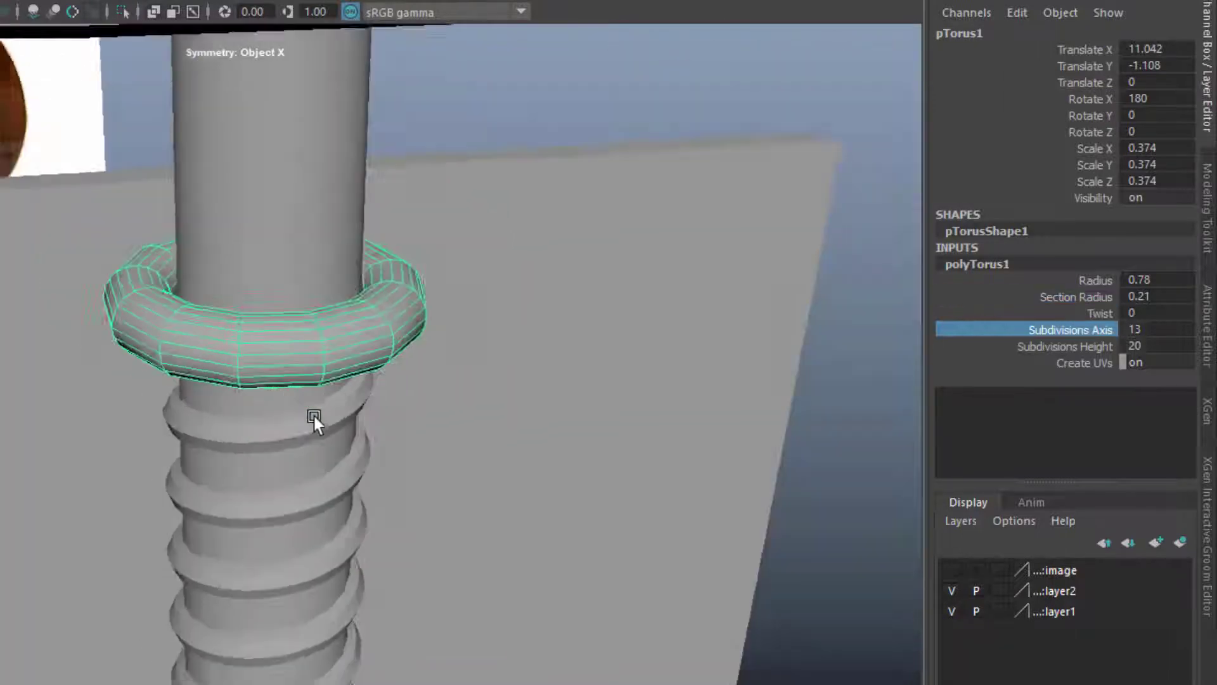
scroll(336, 430, down, 2)
scroll(476, 469, up, 3)
scroll(455, 437, up, 3)
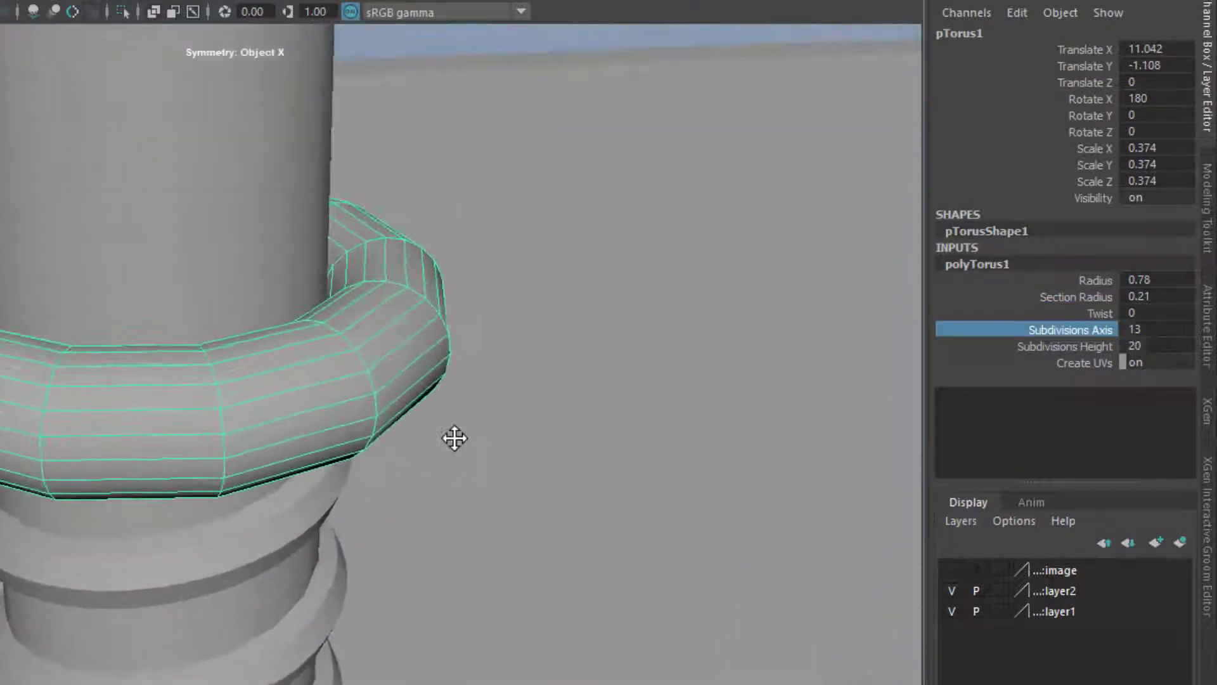
scroll(454, 437, down, 1)
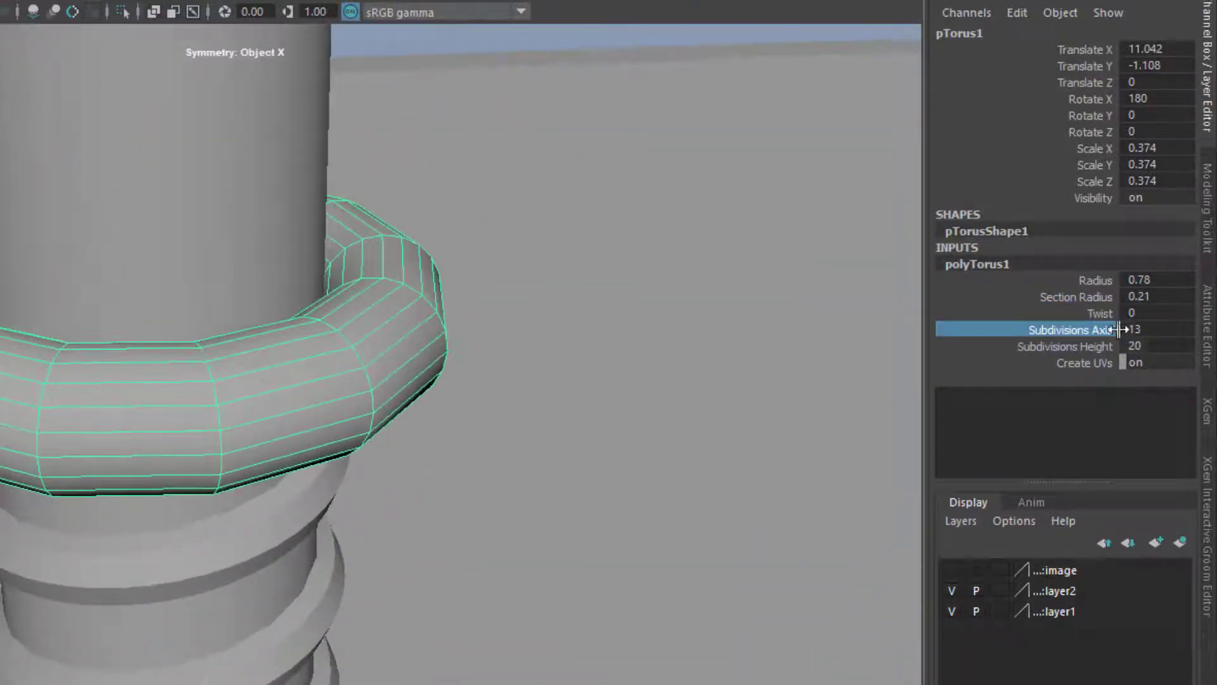
click(1074, 349)
middle_drag(710, 421, 603, 421)
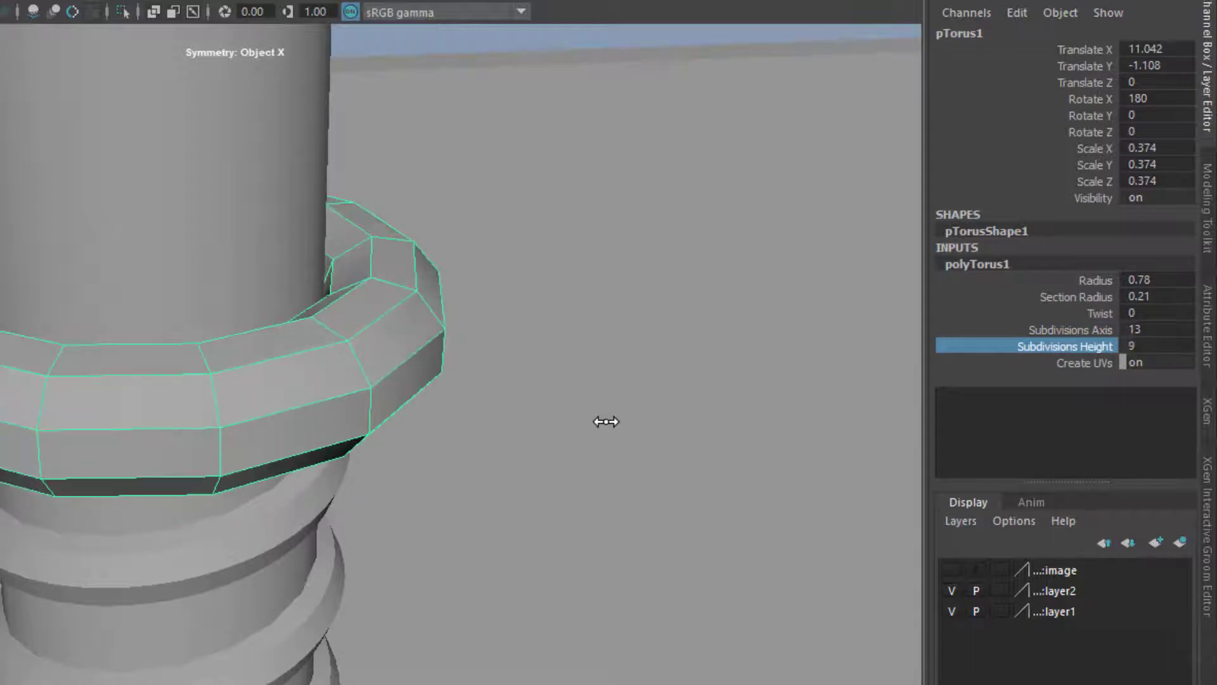
Raise the ring to Translate Y -0.964, checking it against the guitar reference.
mouse_move(603, 421)
alt+mouse_down()
mouse_move(594, 411)
mouse_move(658, 401)
alt+mouse_up()
mouse_move(658, 401)
alt+middle_down()
mouse_move(748, 397)
mouse_move(627, 459)
alt+middle_up()
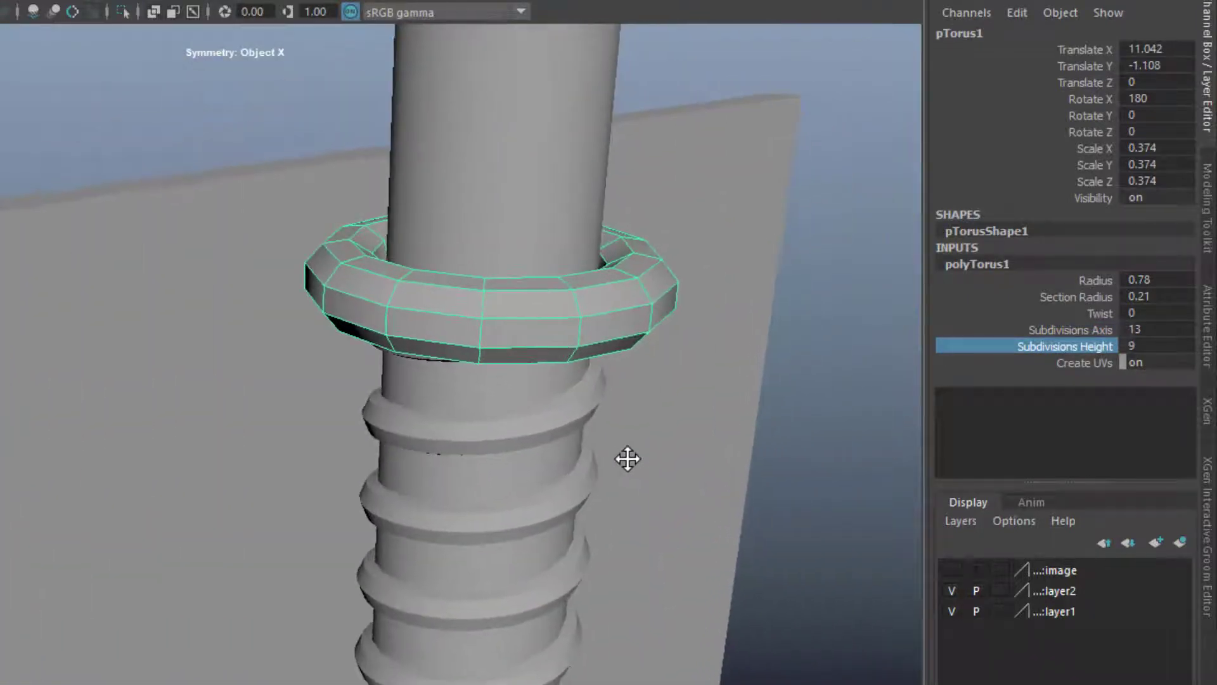
mouse_move(496, 188)
mouse_down()
mouse_move(477, 113)
mouse_move(465, 337)
mouse_move(458, 314)
mouse_up()
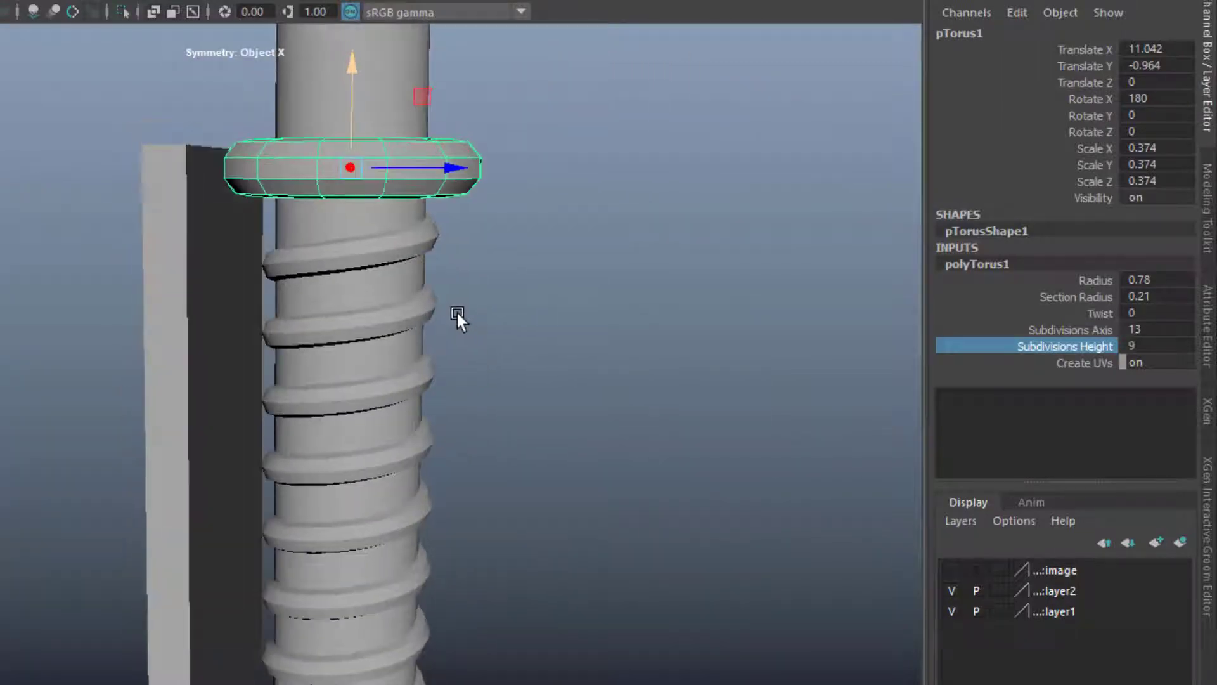
key(space)
drag(557, 313, 325, 312)
key(space)
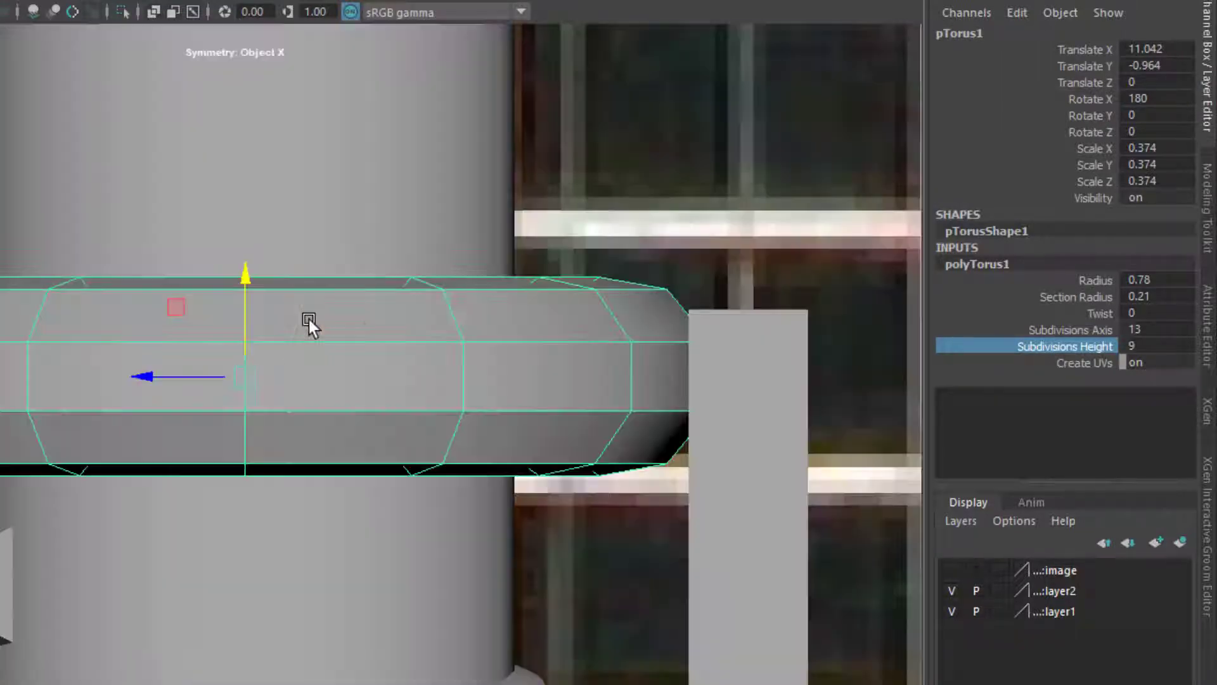
Reselect pTorus1 and switch it to edge editing.
scroll(318, 437, down, 2)
scroll(285, 380, down, 3)
scroll(285, 444, up, 3)
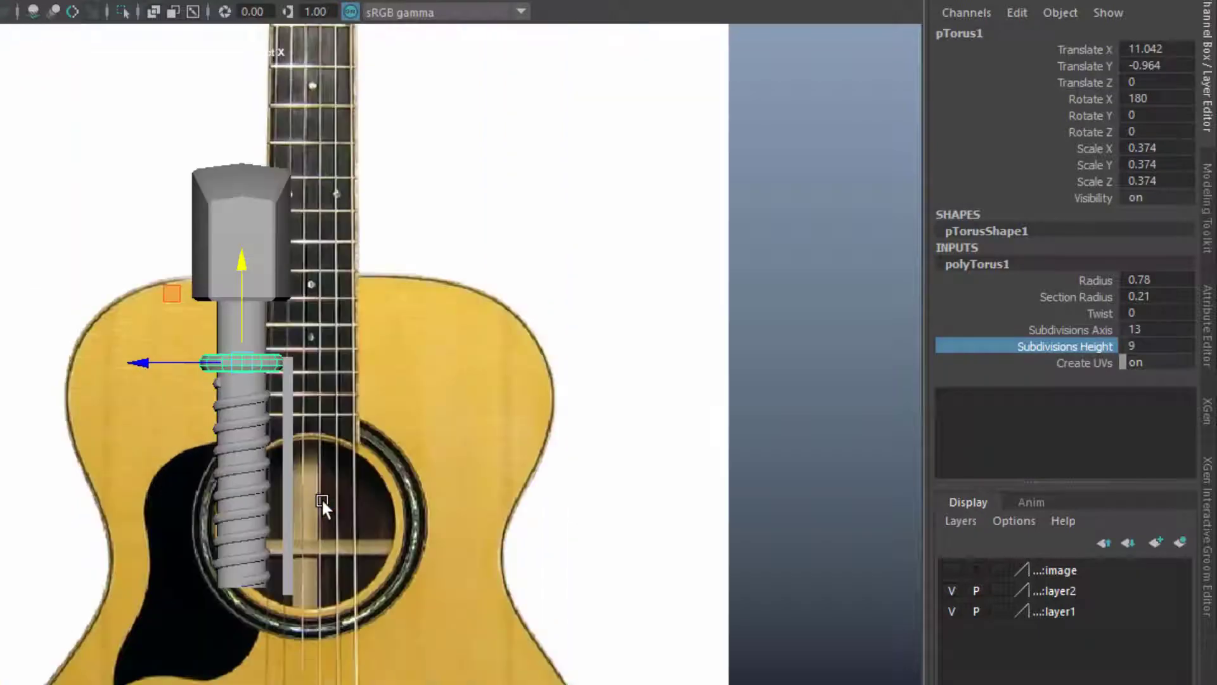
scroll(320, 498, up, 2)
scroll(267, 416, up, 1)
scroll(229, 402, up, 2)
scroll(239, 355, up, 1)
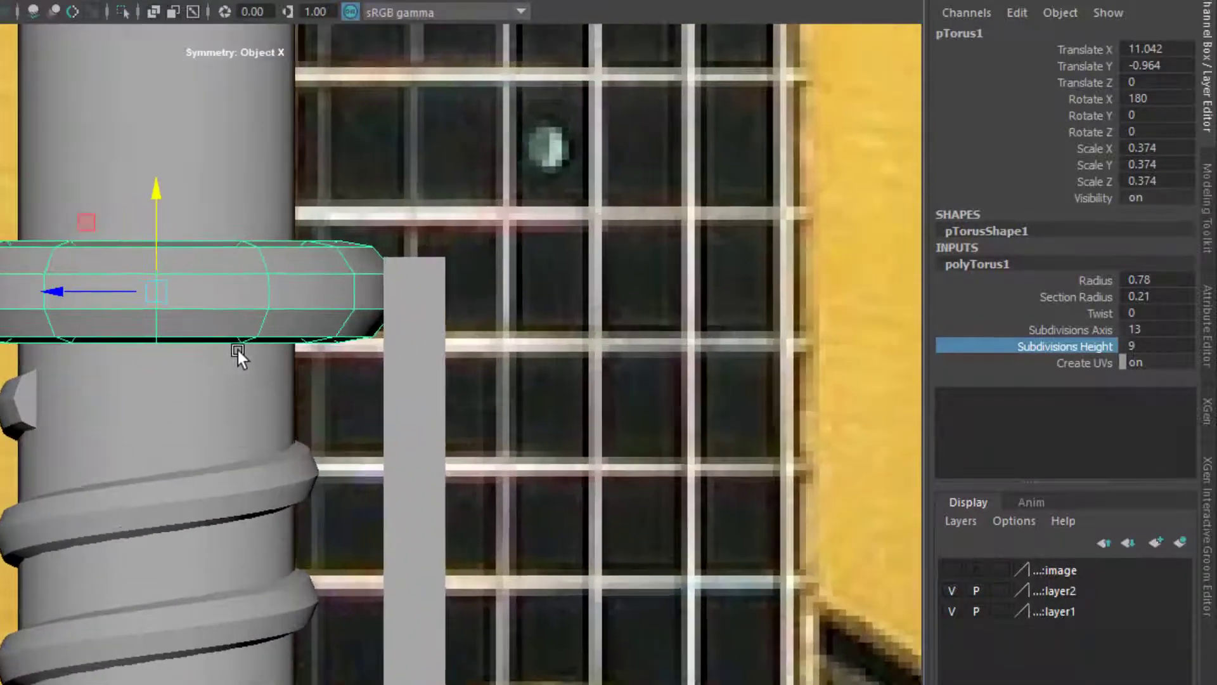
click(248, 344)
scroll(264, 347, down, 3)
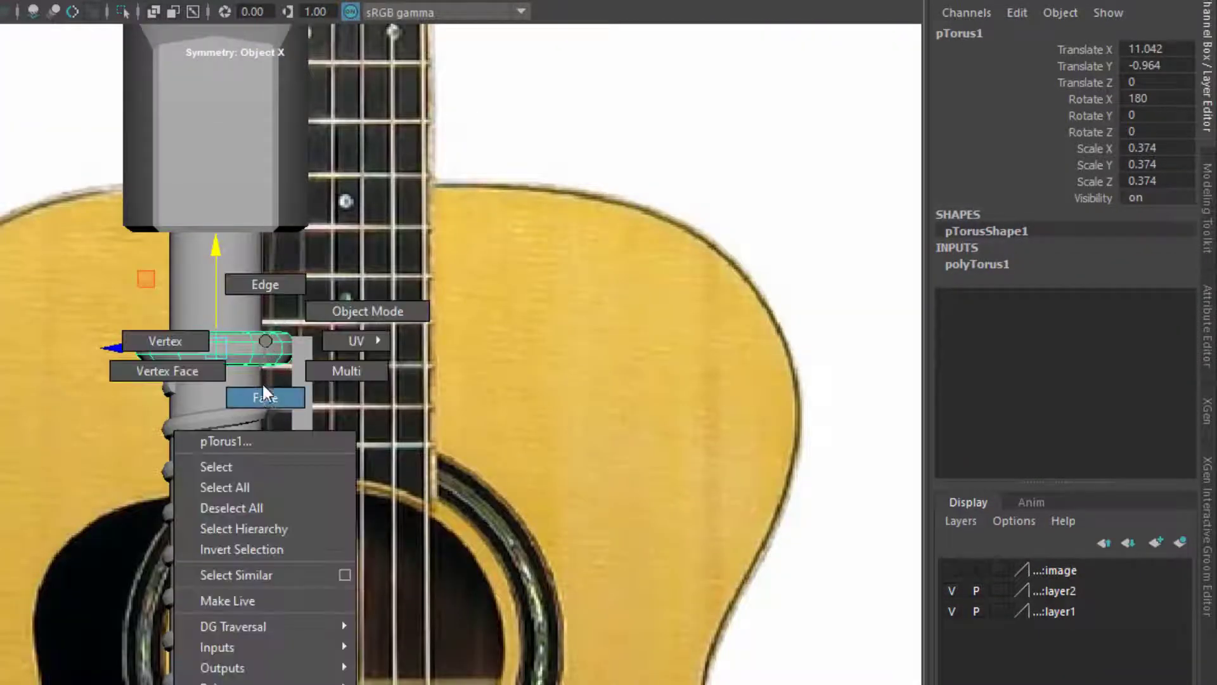
right_drag(263, 406, 260, 370)
scroll(261, 371, up, 2)
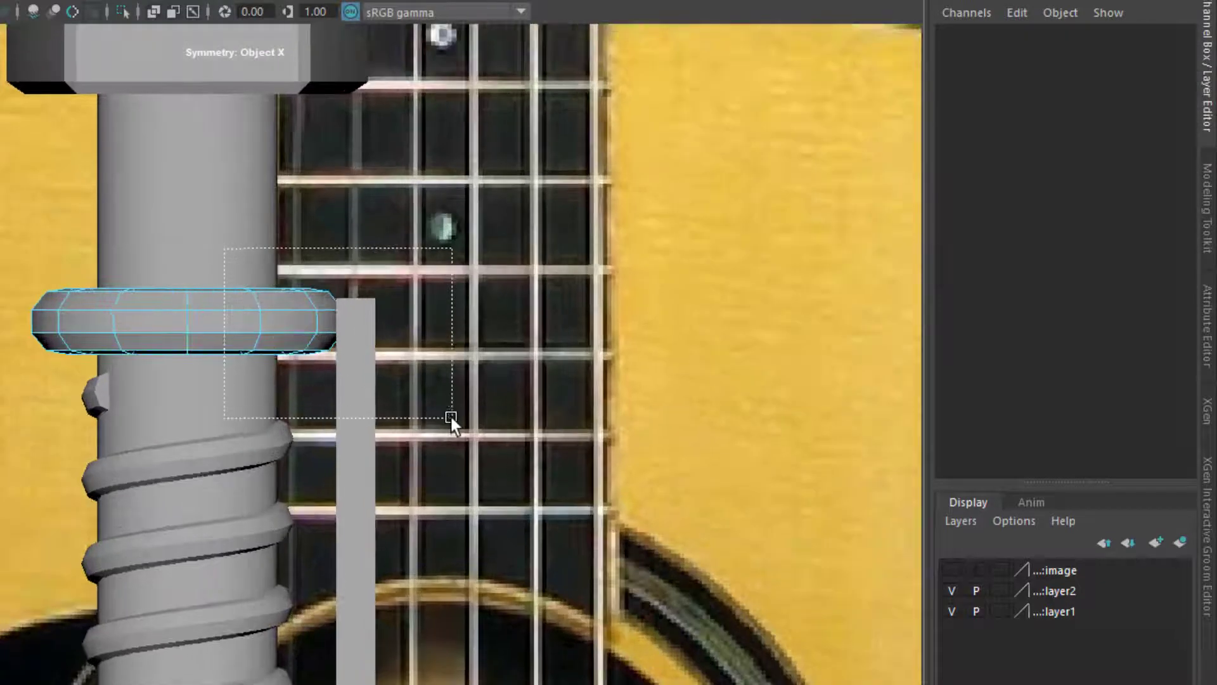
Delete the ring's right-half edges and remove leftover stray components.
drag(451, 417, 467, 402)
key(Delete)
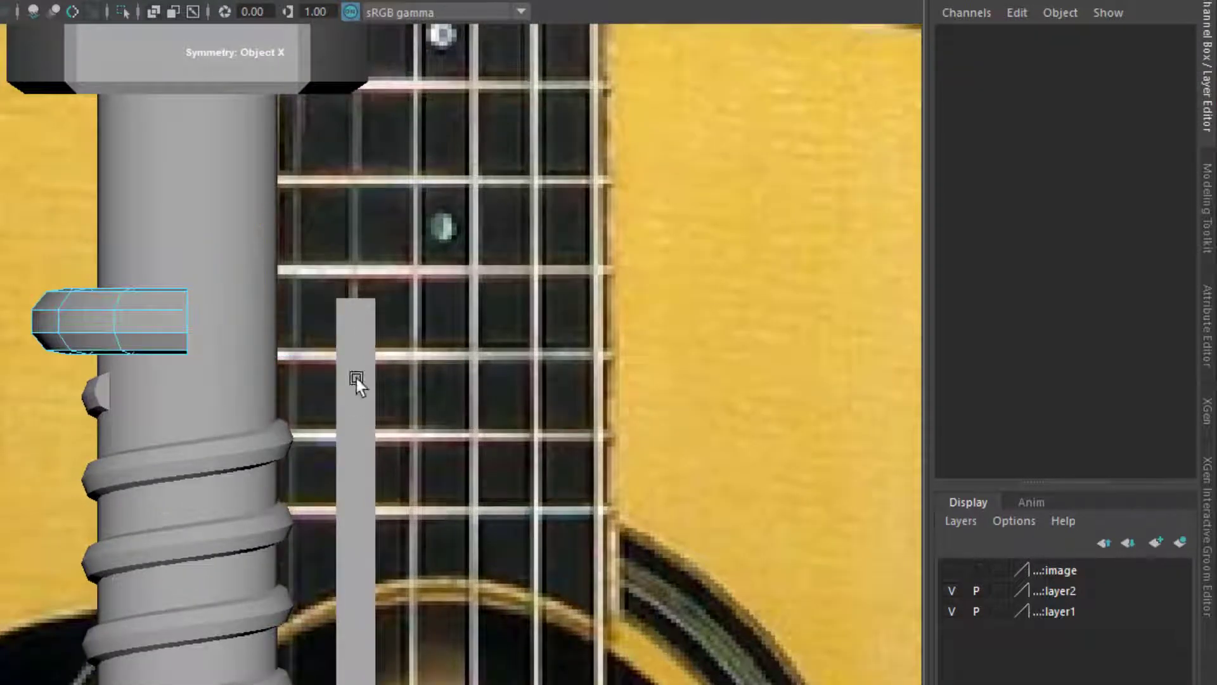
mouse_move(264, 347)
alt+mouse_down()
mouse_move(48, 591)
mouse_move(327, 493)
mouse_move(238, 332)
alt+mouse_up()
click(239, 336)
mouse_move(168, 427)
alt+mouse_down()
mouse_move(268, 349)
mouse_move(195, 364)
mouse_move(237, 419)
alt+mouse_up()
click(238, 418)
key(Delete)
click(159, 323)
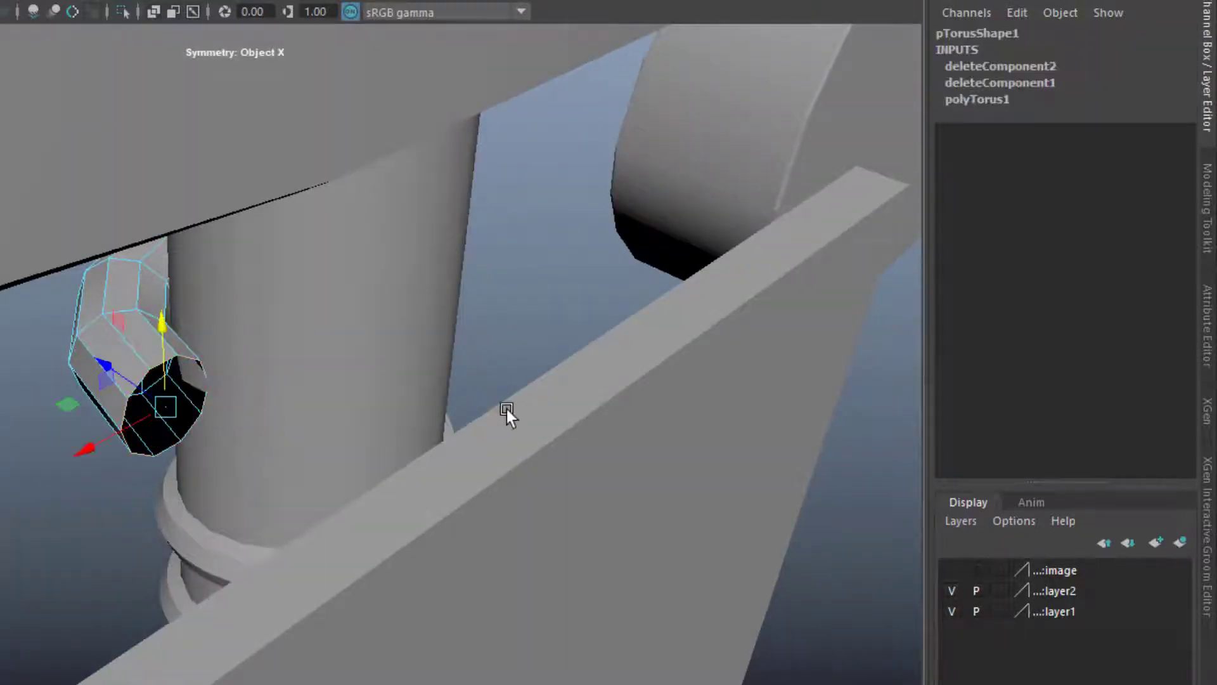
Cap the half-ring's open end using Mesh > Fill Hole.
alt+drag(507, 409, 451, 393)
double_click(451, 393)
click(219, 13)
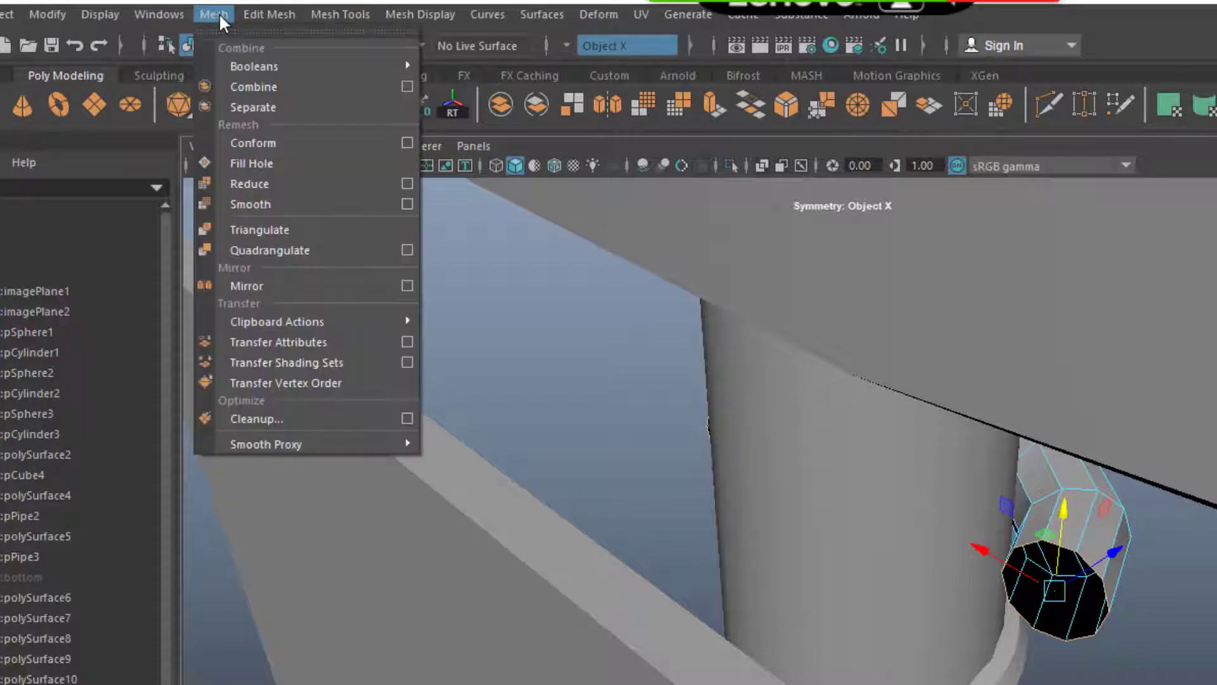
click(257, 163)
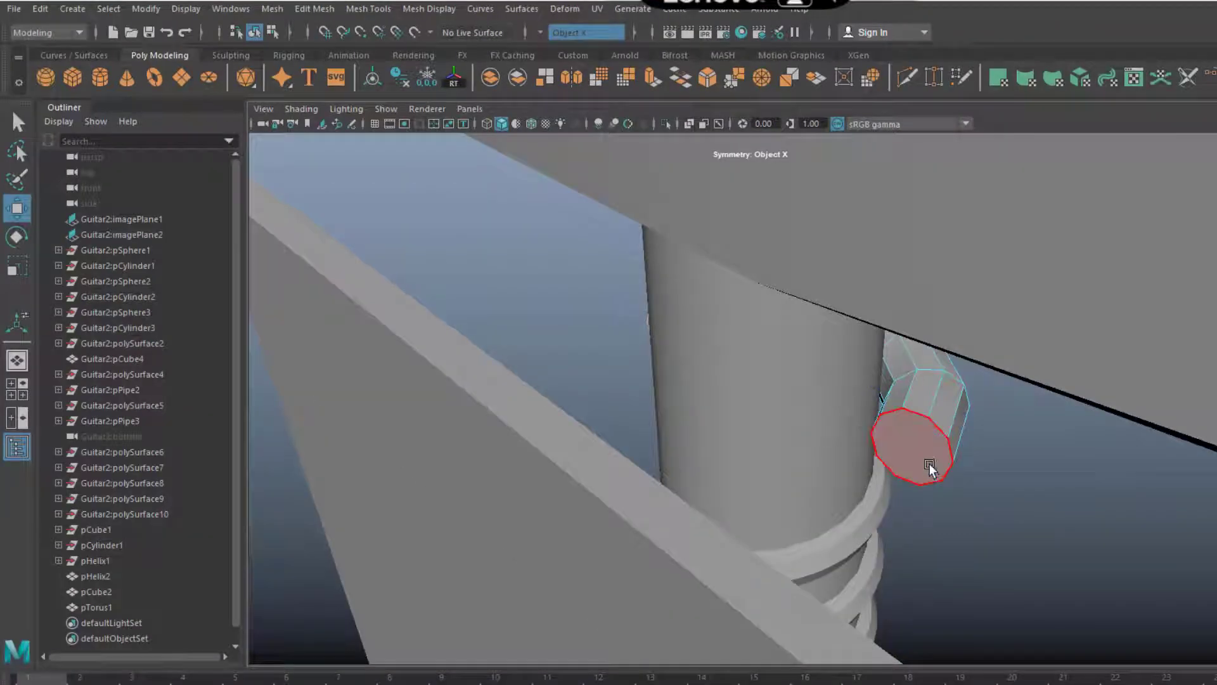
Select both capped end faces and scale them down slightly.
click(929, 468)
mouse_move(678, 378)
alt+mouse_down()
mouse_move(755, 381)
mouse_move(715, 403)
alt+mouse_up()
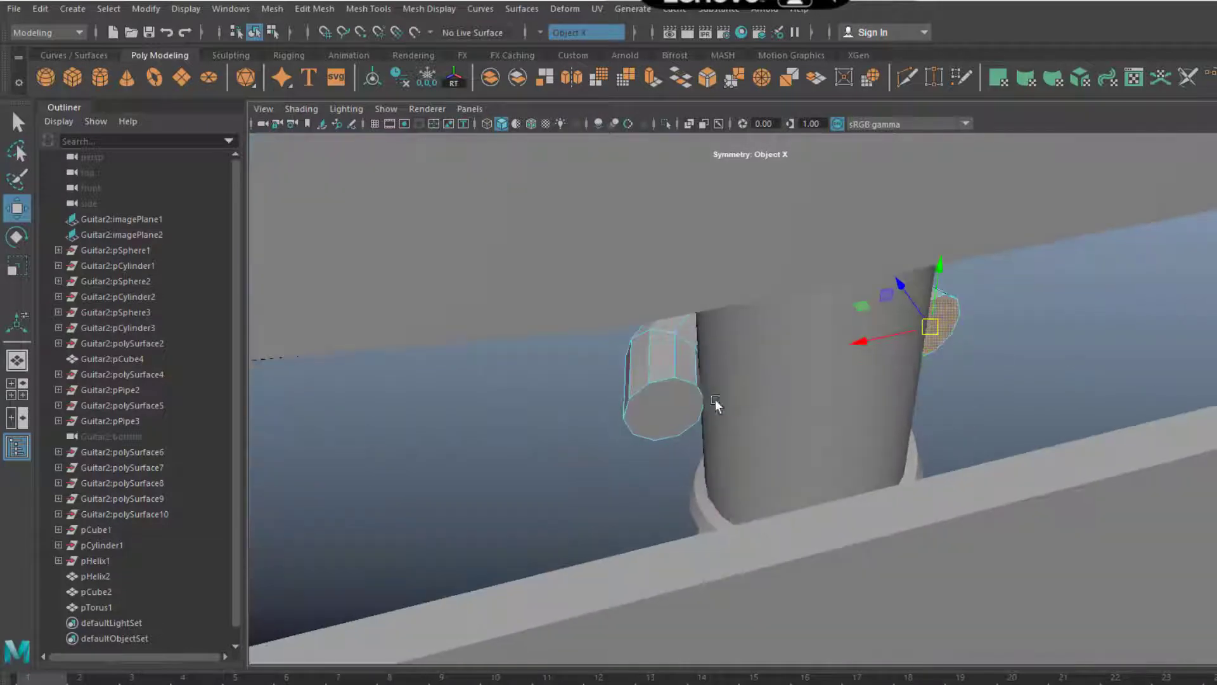
click(677, 419)
key(r)
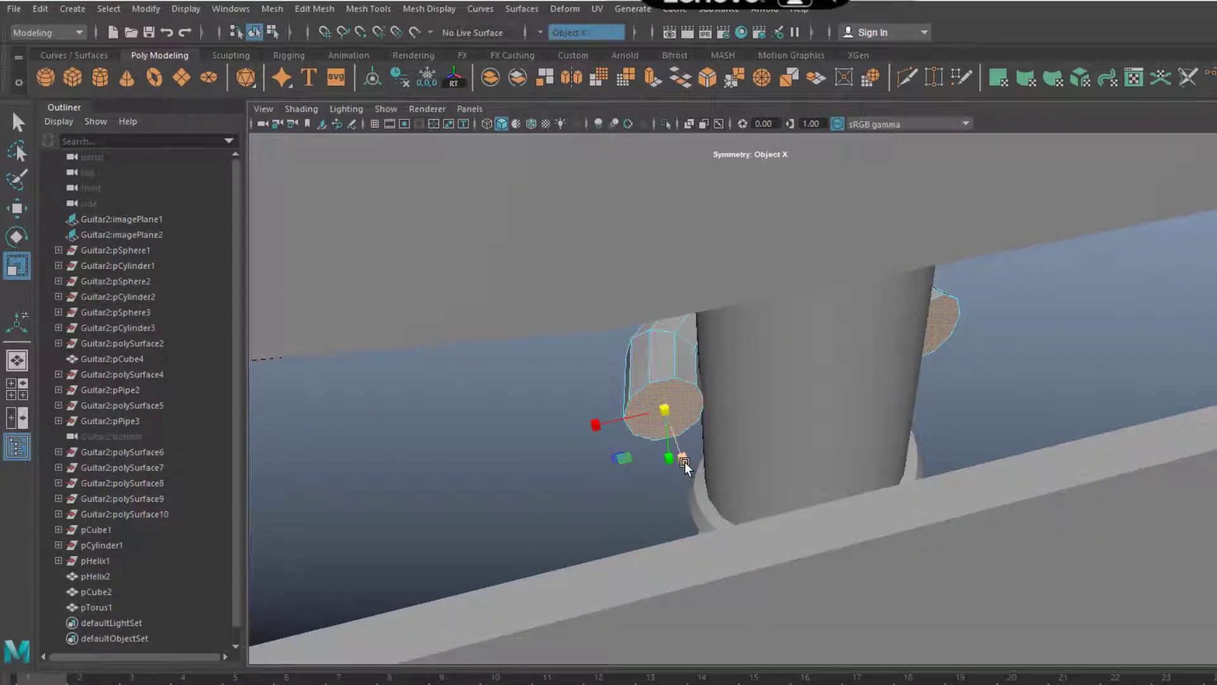
drag(685, 466, 654, 414)
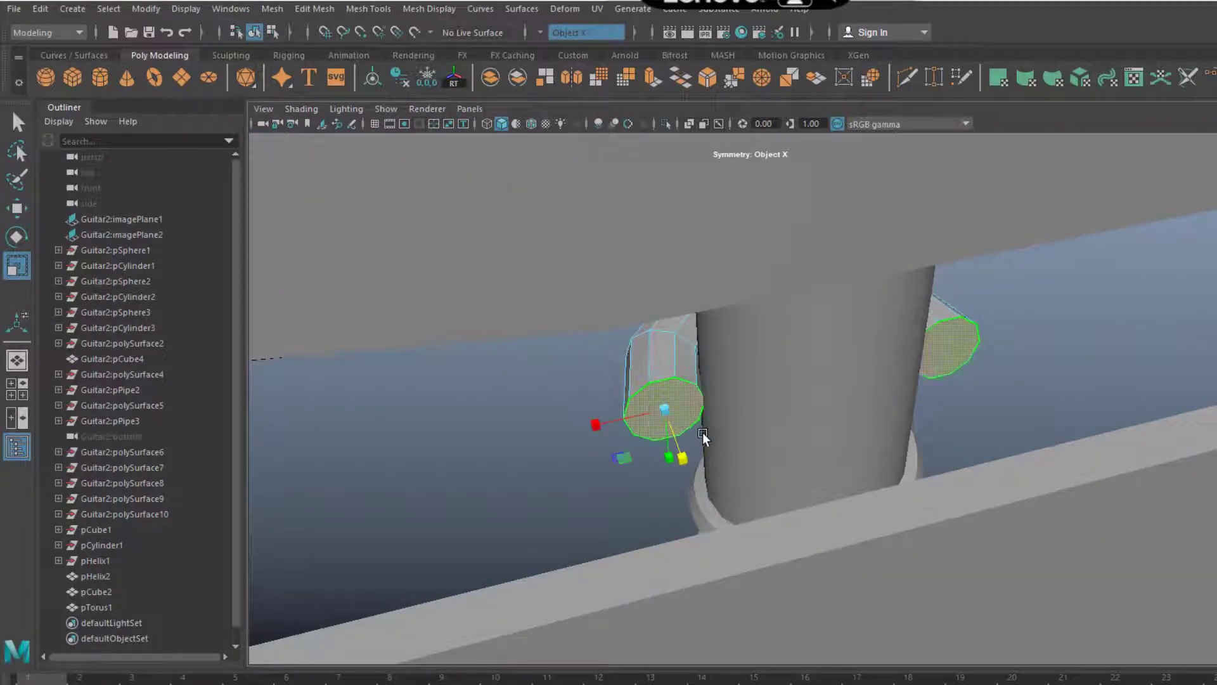
click(653, 77)
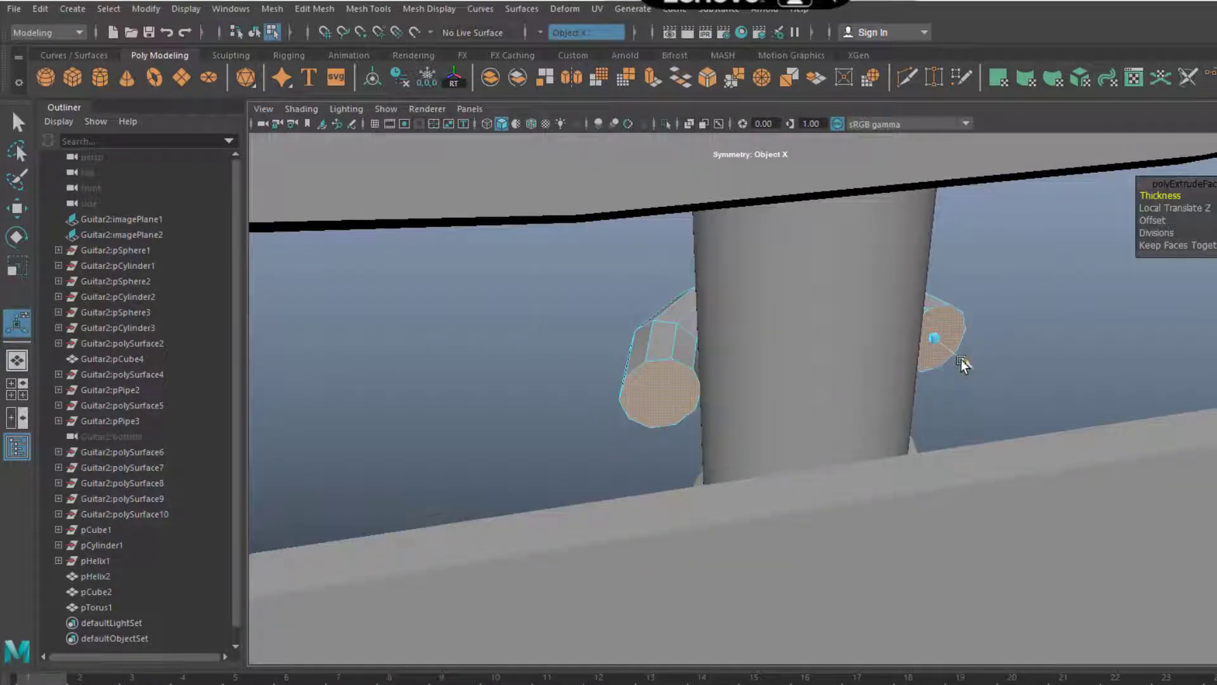
Pull the extruded end faces out into long straight tubes.
mouse_move(961, 363)
mouse_down()
mouse_move(1046, 484)
mouse_move(816, 468)
mouse_move(780, 443)
mouse_move(663, 437)
mouse_move(629, 477)
mouse_move(644, 447)
mouse_up()
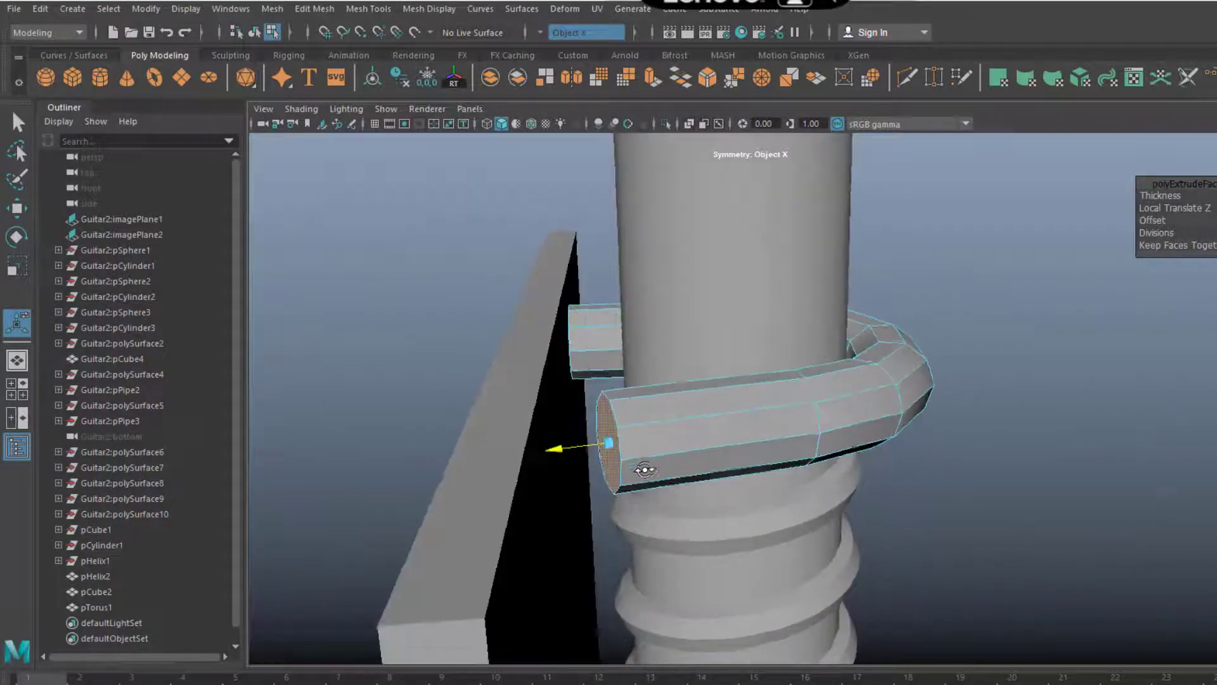
key(F9)
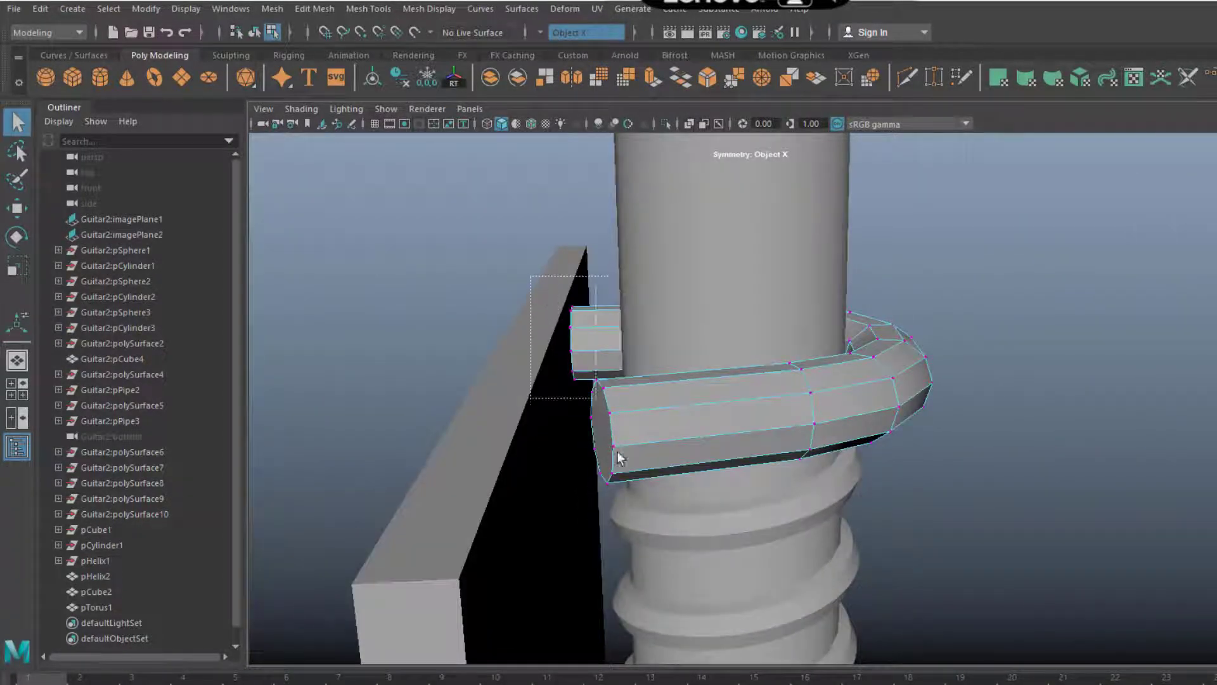
mouse_move(677, 532)
alt+mouse_down()
mouse_move(690, 462)
mouse_move(695, 481)
alt+mouse_up()
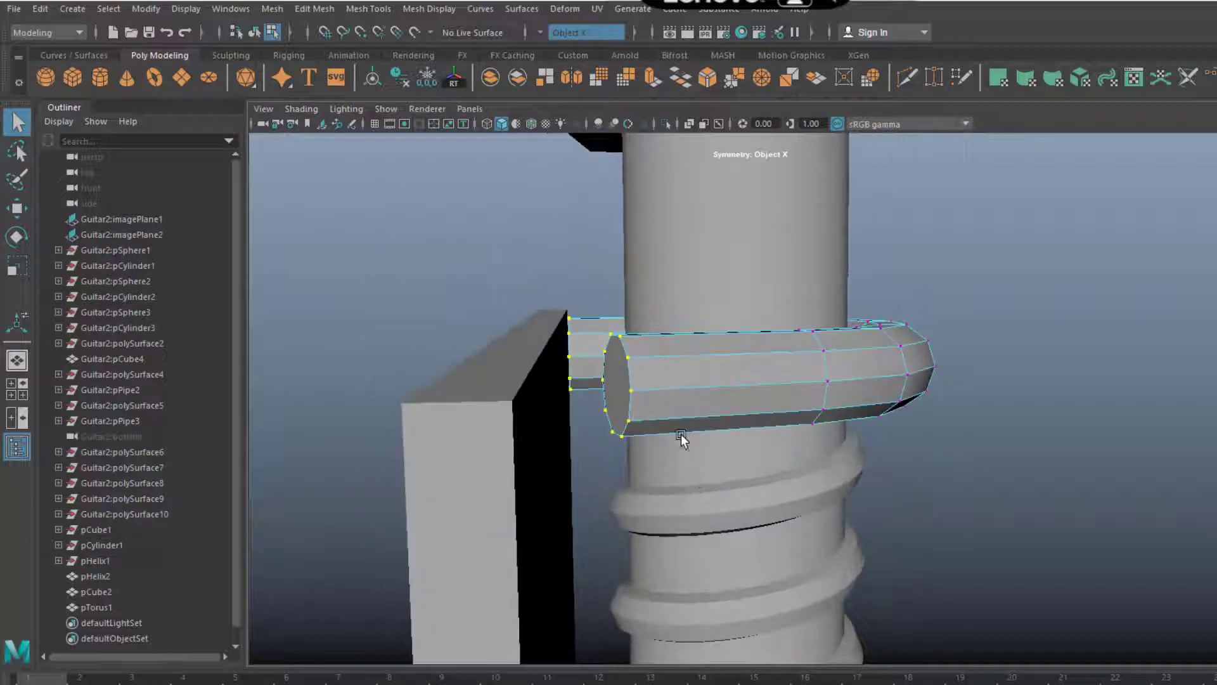
Flatten the tube-end vertices on X, position them, and turn Symmetry off.
key(r)
mouse_move(556, 388)
mouse_down()
mouse_move(644, 390)
mouse_move(627, 384)
mouse_move(850, 486)
mouse_move(929, 416)
mouse_move(945, 415)
mouse_up()
key(w)
drag(859, 440, 843, 404)
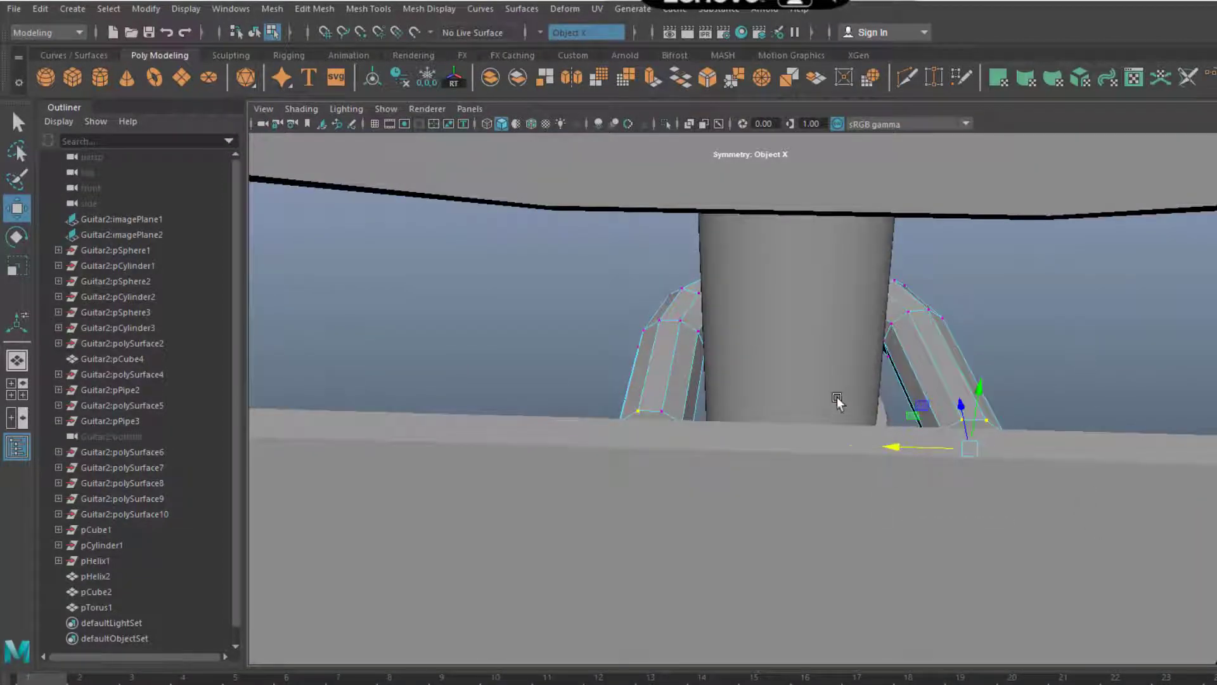
key(F8)
key(F8)
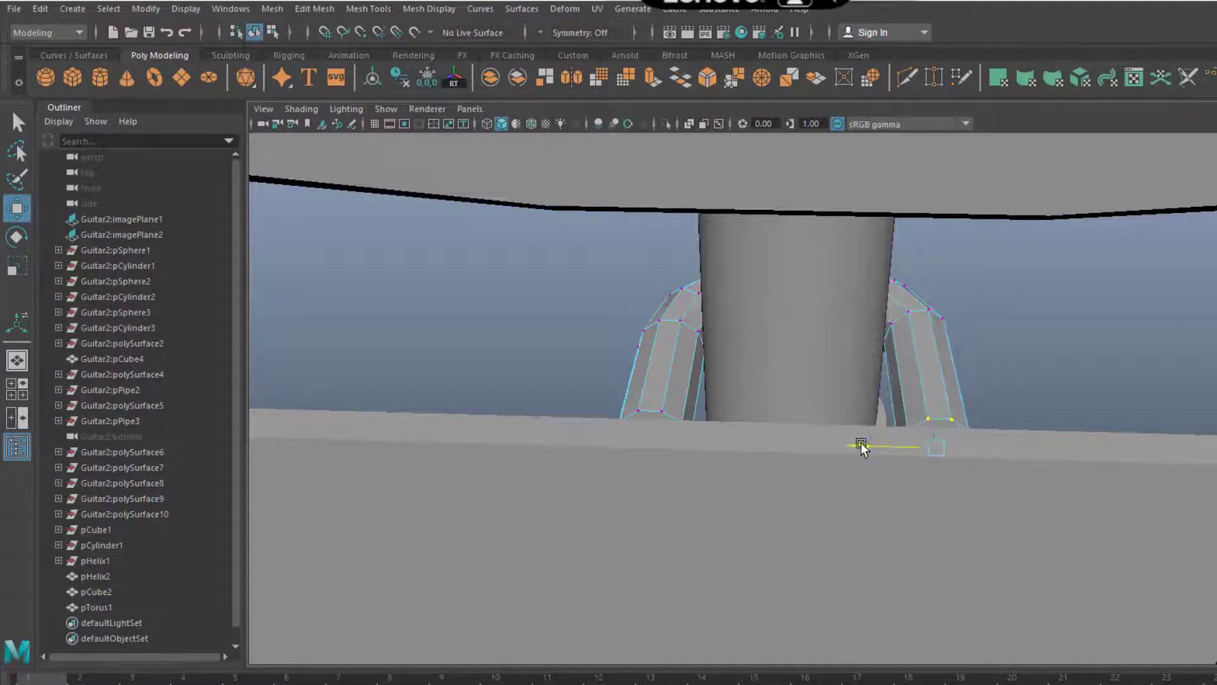
click(1010, 326)
mouse_move(1011, 326)
alt+mouse_down()
mouse_move(714, 326)
mouse_move(894, 438)
alt+mouse_up()
Duplicate pTorus1 and move the copy down to the screw's bottom.
click(824, 361)
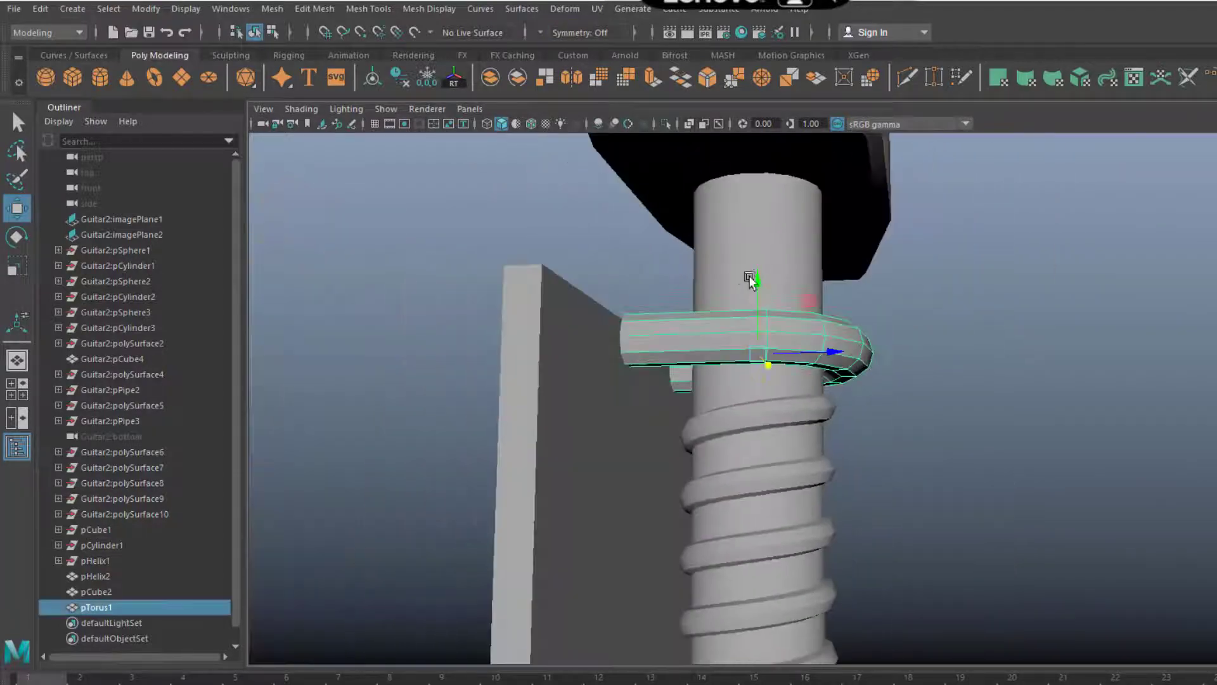
scroll(763, 484, down, 5)
mouse_move(761, 501)
alt+mouse_down()
mouse_move(818, 459)
mouse_move(815, 380)
alt+mouse_up()
click(781, 345)
key(ctrl+d)
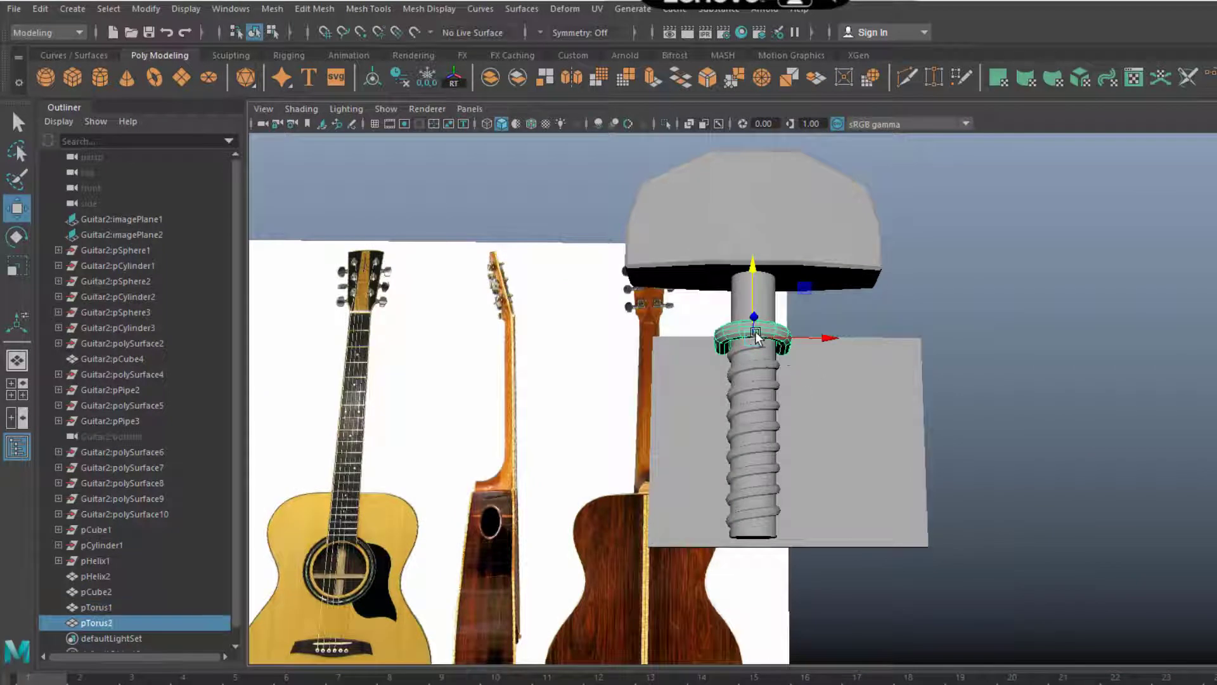
mouse_move(758, 291)
mouse_down()
mouse_move(768, 482)
mouse_move(769, 450)
mouse_up()
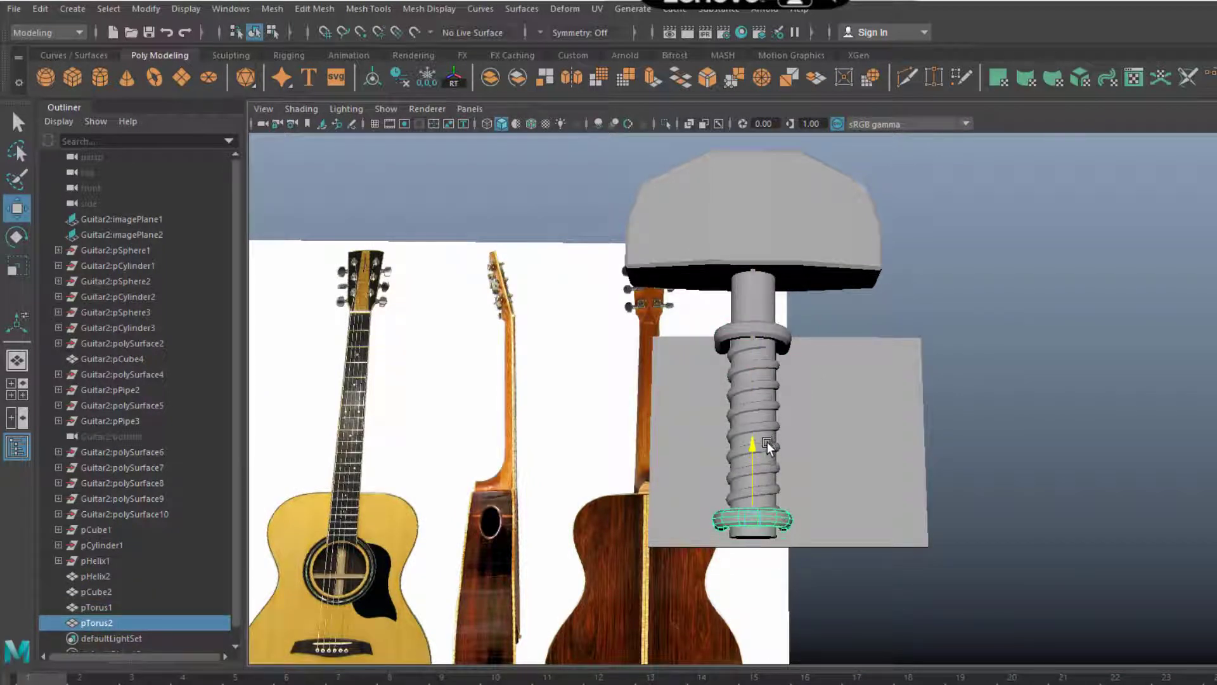
Pull pHelix2's bottom vertices downward, then add a new torus, pTorus3.
click(767, 448)
alt+drag(767, 448, 798, 247)
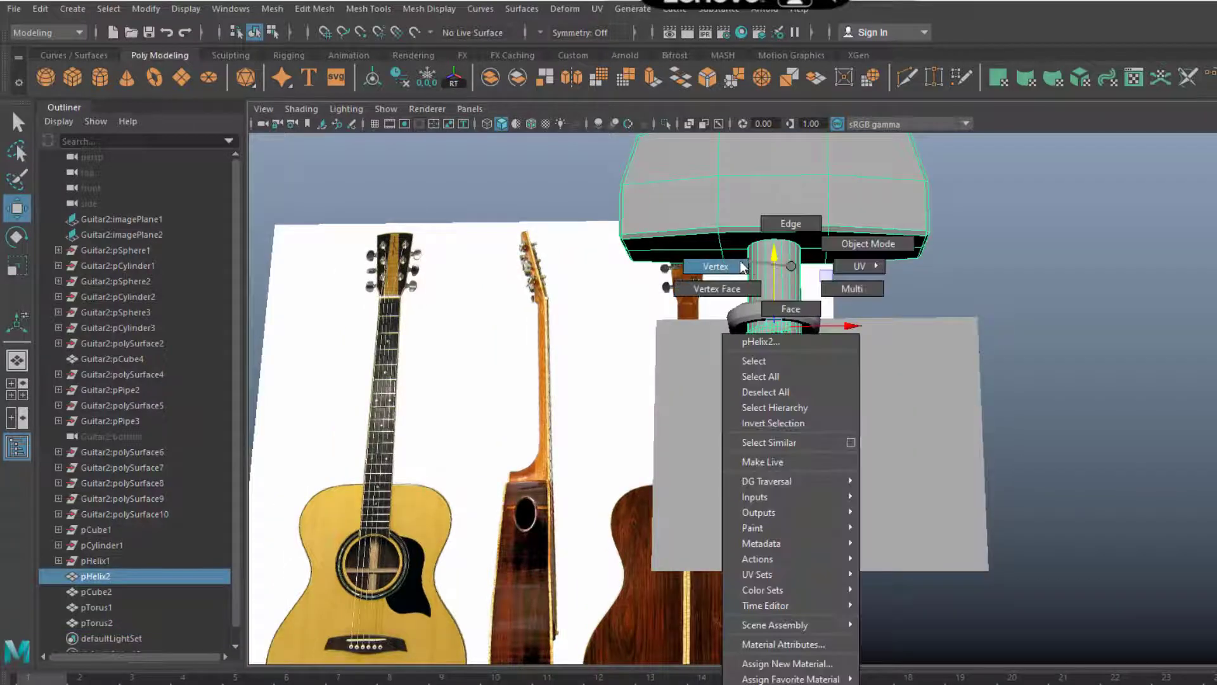
right_drag(791, 269, 720, 285)
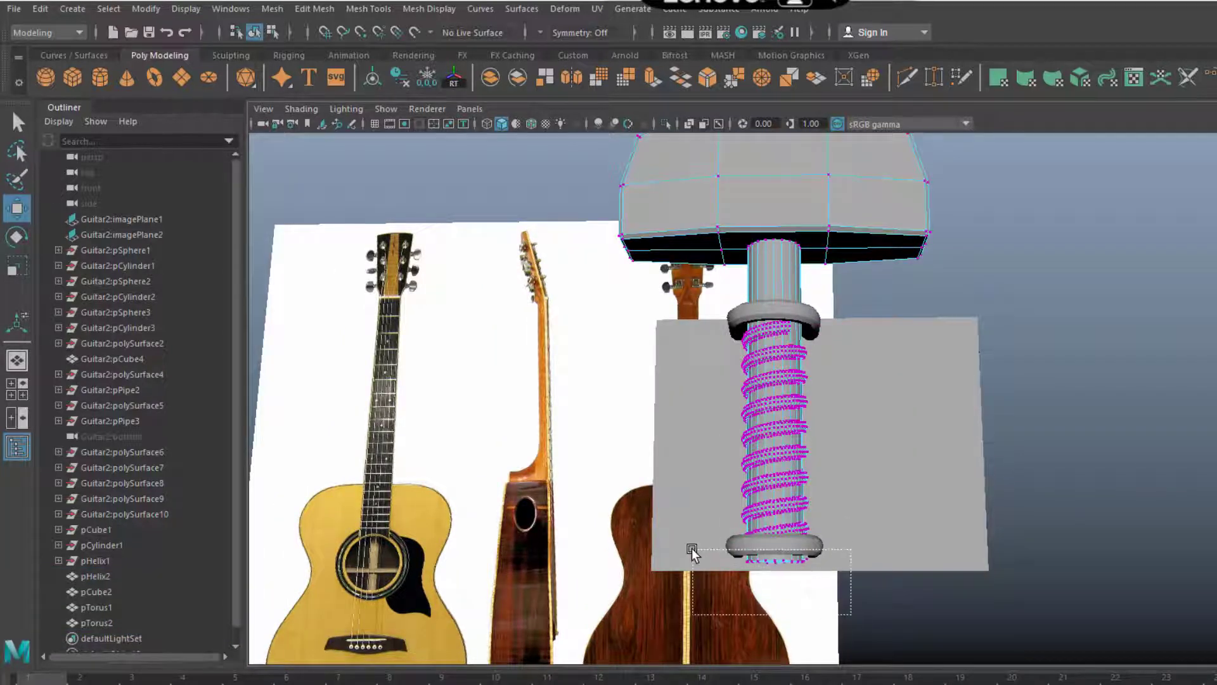
drag(782, 485, 784, 540)
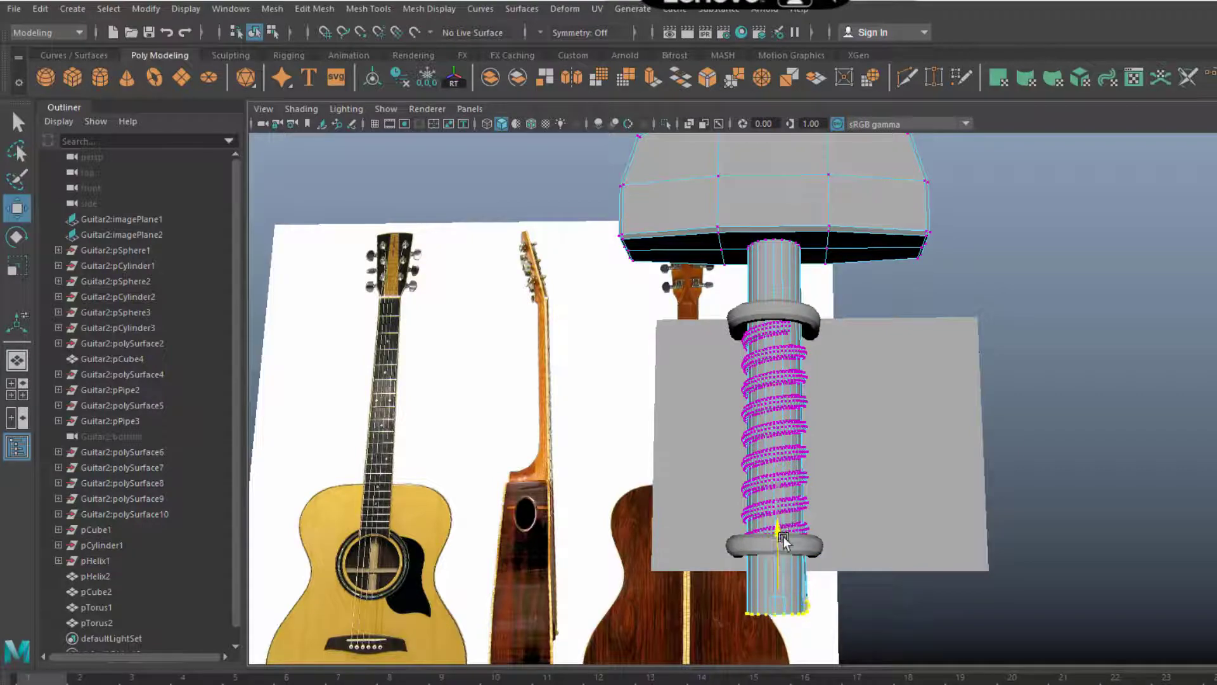
key(F8)
click(209, 77)
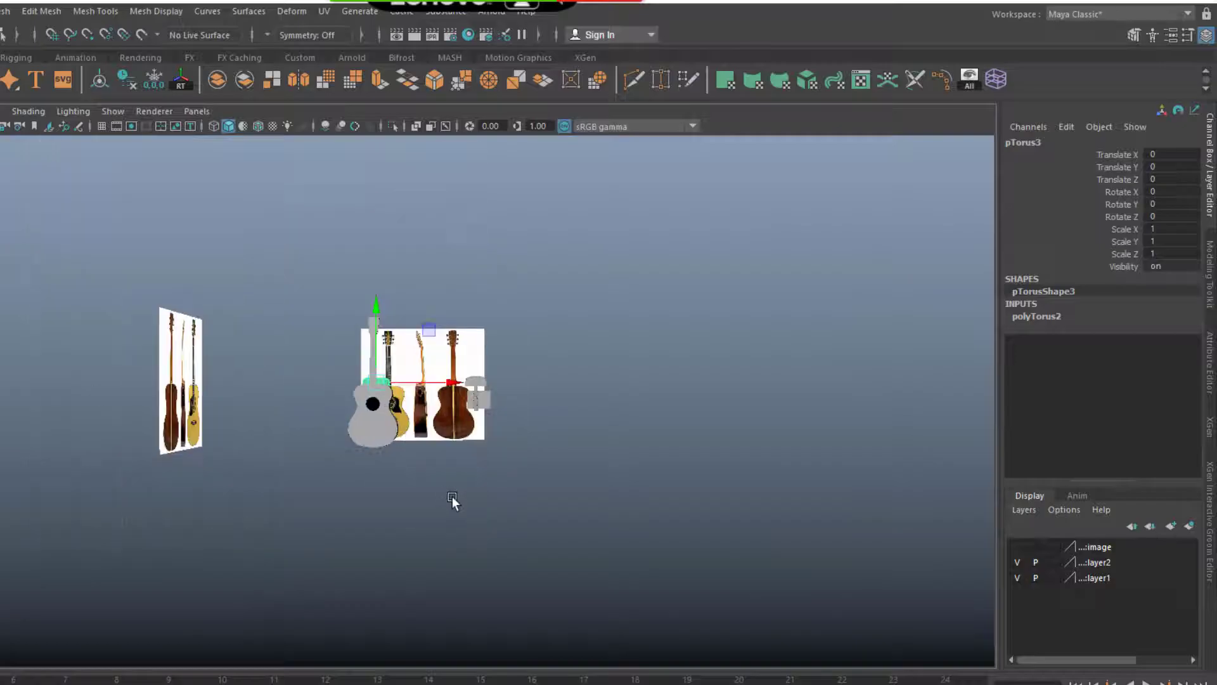
scroll(402, 418, up, 5)
Move pTorus3 right of the model, lower it, and set Rotate X to 90.
drag(279, 357, 615, 383)
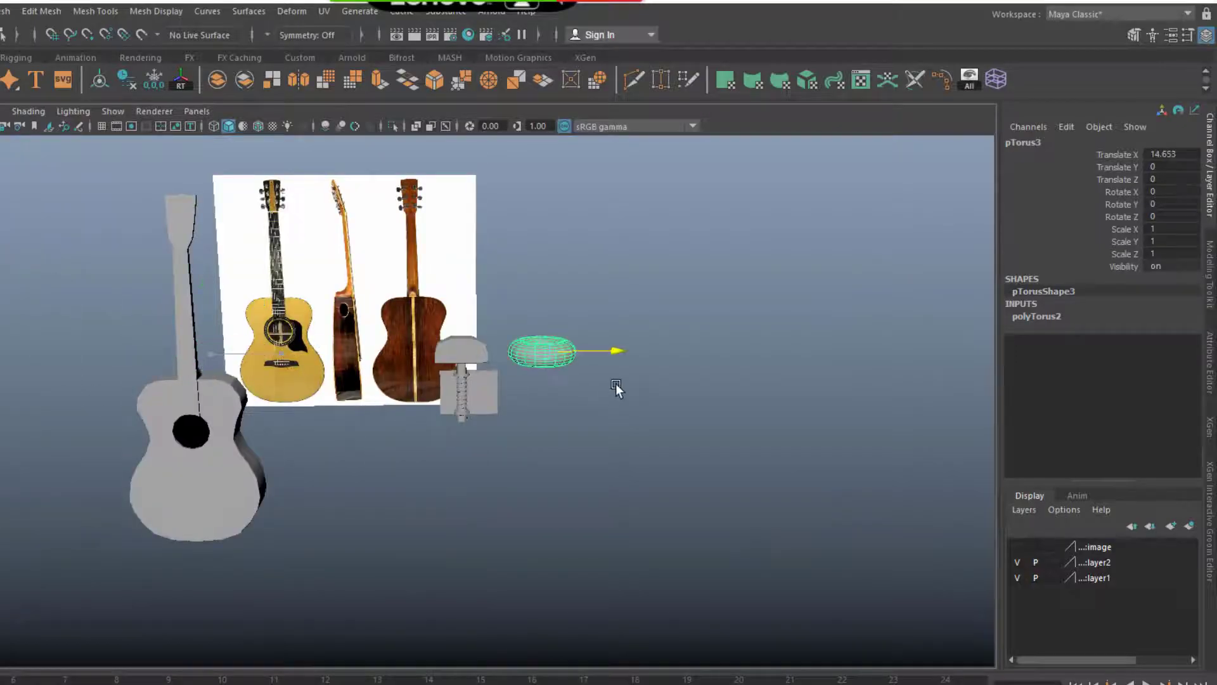
scroll(564, 531, up, 3)
scroll(595, 462, up, 1)
scroll(622, 263, up, 1)
mouse_move(595, 279)
mouse_down()
mouse_move(590, 376)
mouse_move(670, 530)
mouse_up()
alt+middle_drag(670, 530, 760, 236)
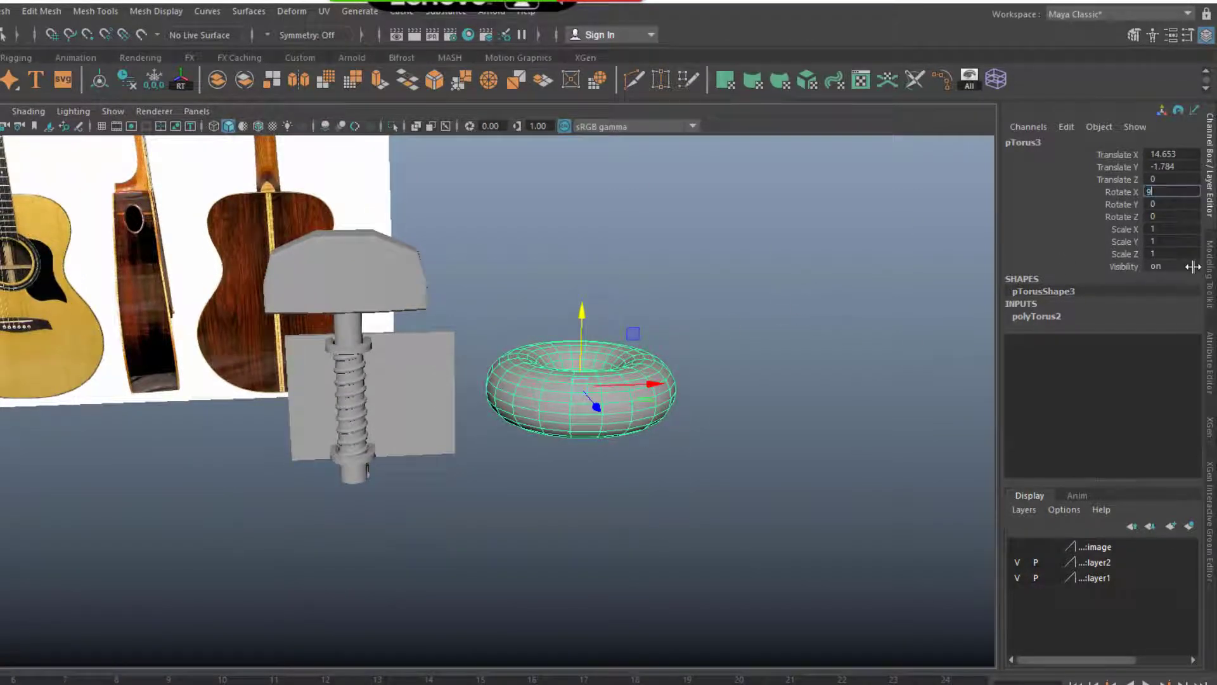
text(0)
key(Return)
Reduce pTorus3's height subdivisions to 7 and scale Y down to 0.855.
click(1037, 316)
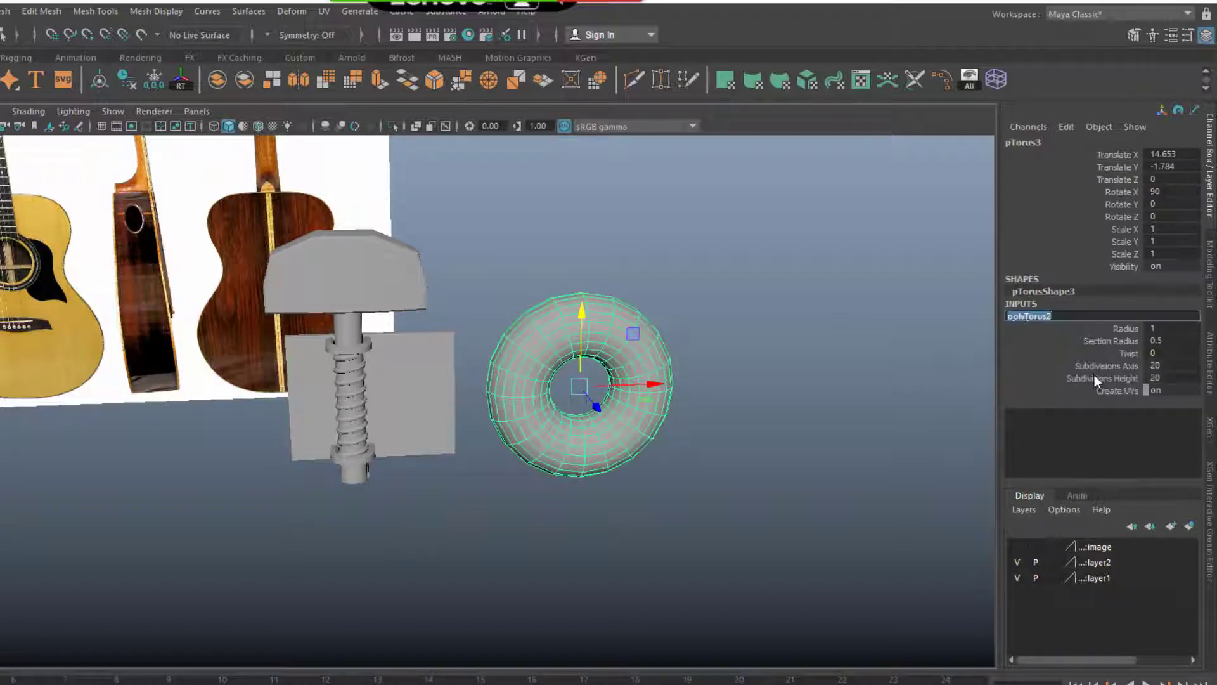
click(1094, 376)
scroll(720, 448, up, 2)
mouse_move(844, 488)
middle_down()
mouse_move(897, 492)
mouse_move(519, 505)
mouse_move(38, 457)
middle_up()
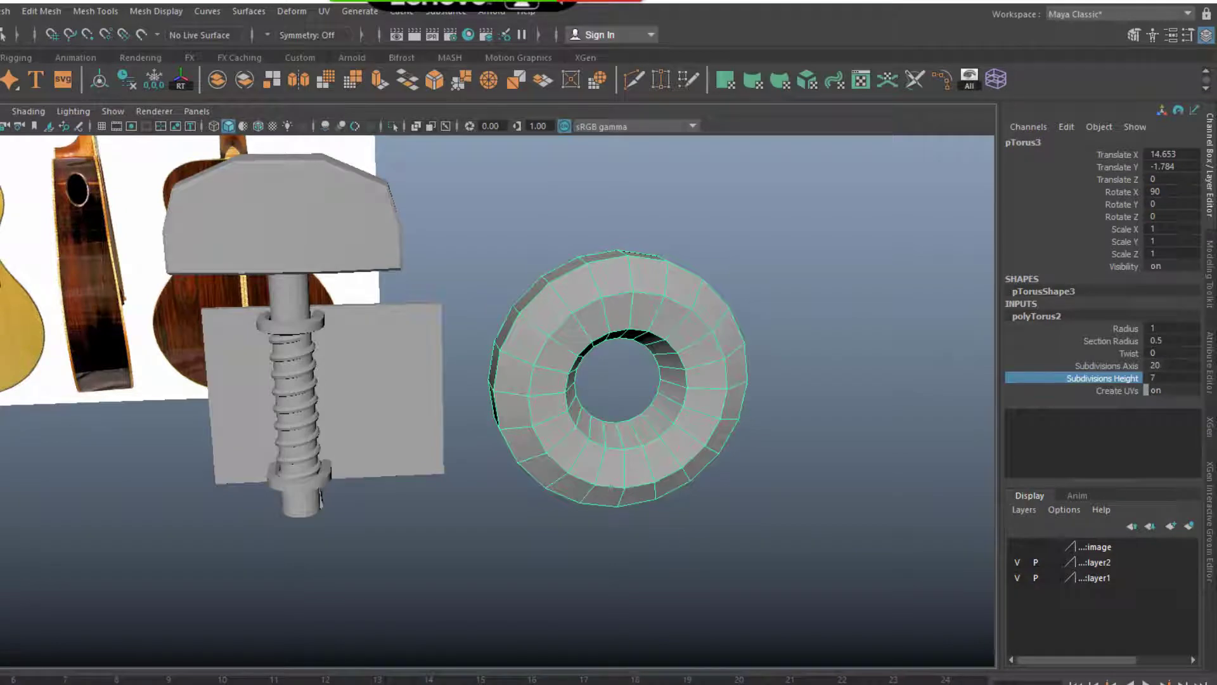
mouse_move(769, 455)
alt+mouse_down()
mouse_move(780, 440)
mouse_move(634, 412)
mouse_move(706, 433)
mouse_move(602, 431)
alt+mouse_up()
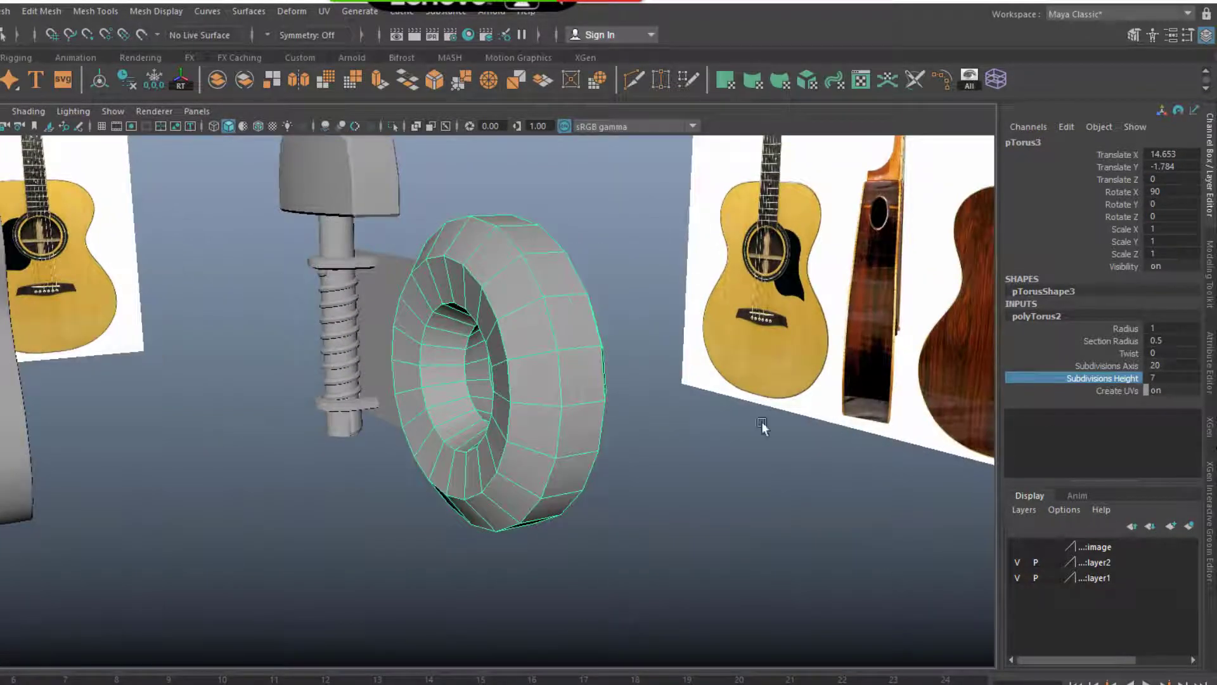
alt+drag(762, 425, 604, 440)
key(r)
drag(310, 374, 436, 404)
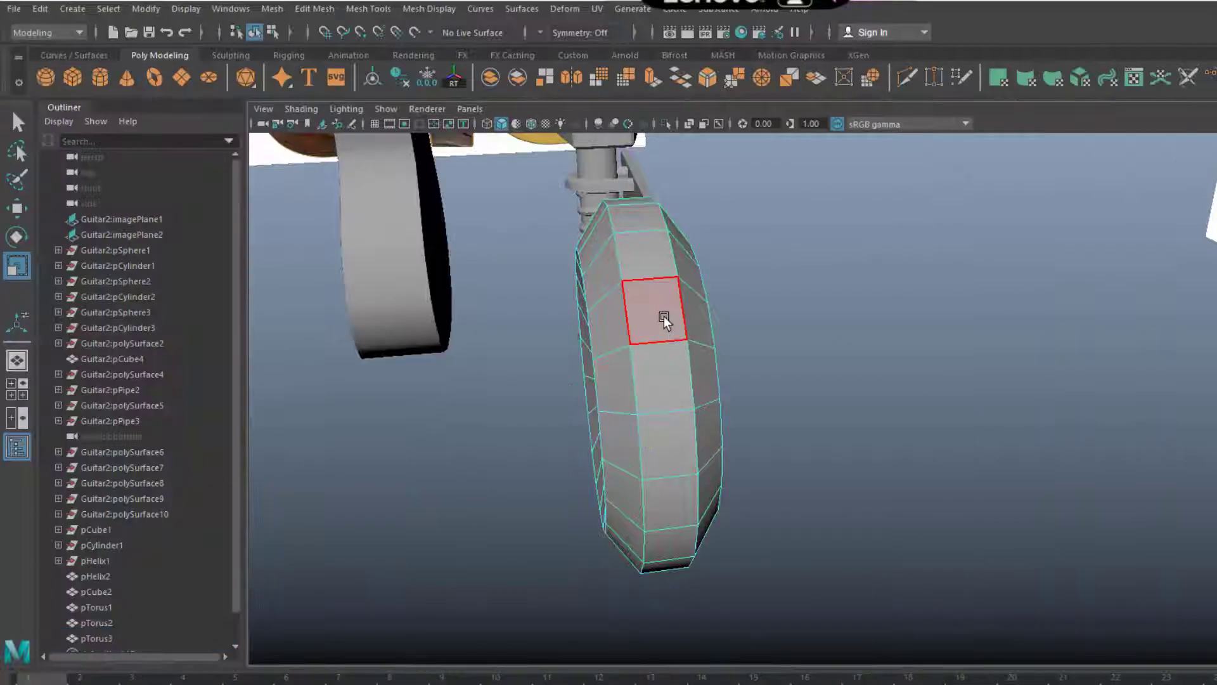
Select alternating faces around the torus's outer rim.
click(664, 320)
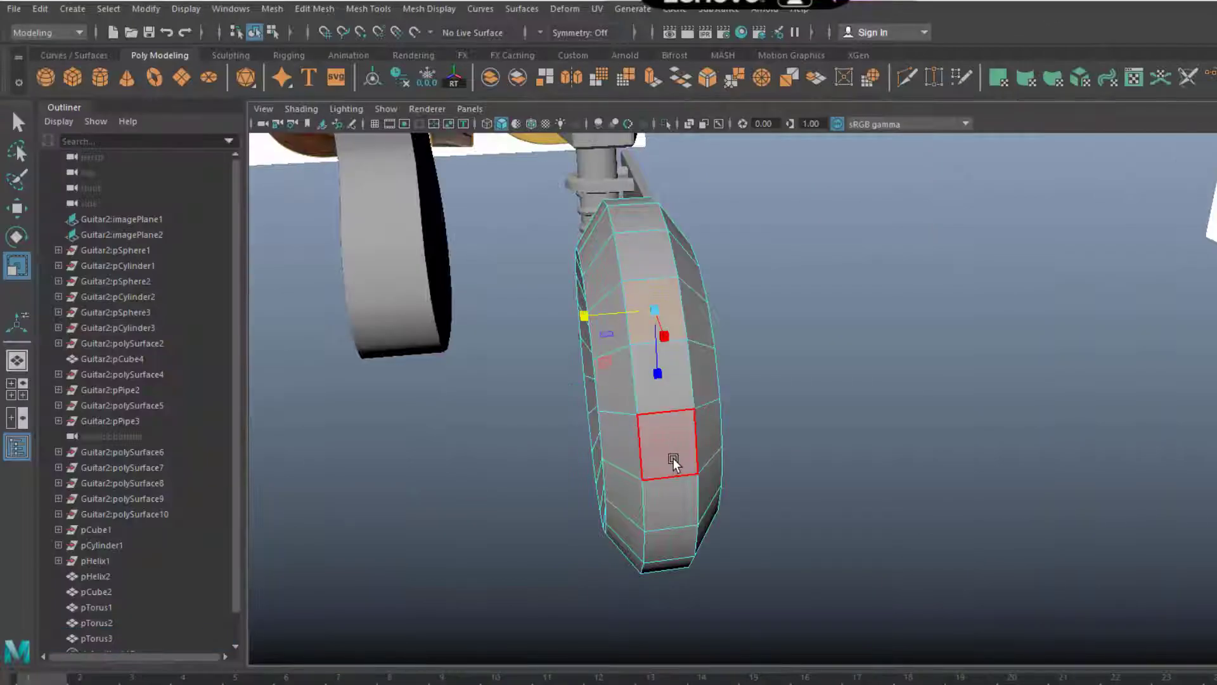
mouse_move(661, 460)
alt+mouse_down()
mouse_move(715, 461)
mouse_move(677, 444)
mouse_move(674, 476)
mouse_move(668, 435)
mouse_move(713, 420)
alt+mouse_up()
shift+click(714, 419)
mouse_move(852, 409)
alt+mouse_down()
mouse_move(665, 408)
mouse_move(779, 375)
mouse_move(758, 372)
mouse_move(721, 320)
mouse_move(753, 366)
alt+mouse_up()
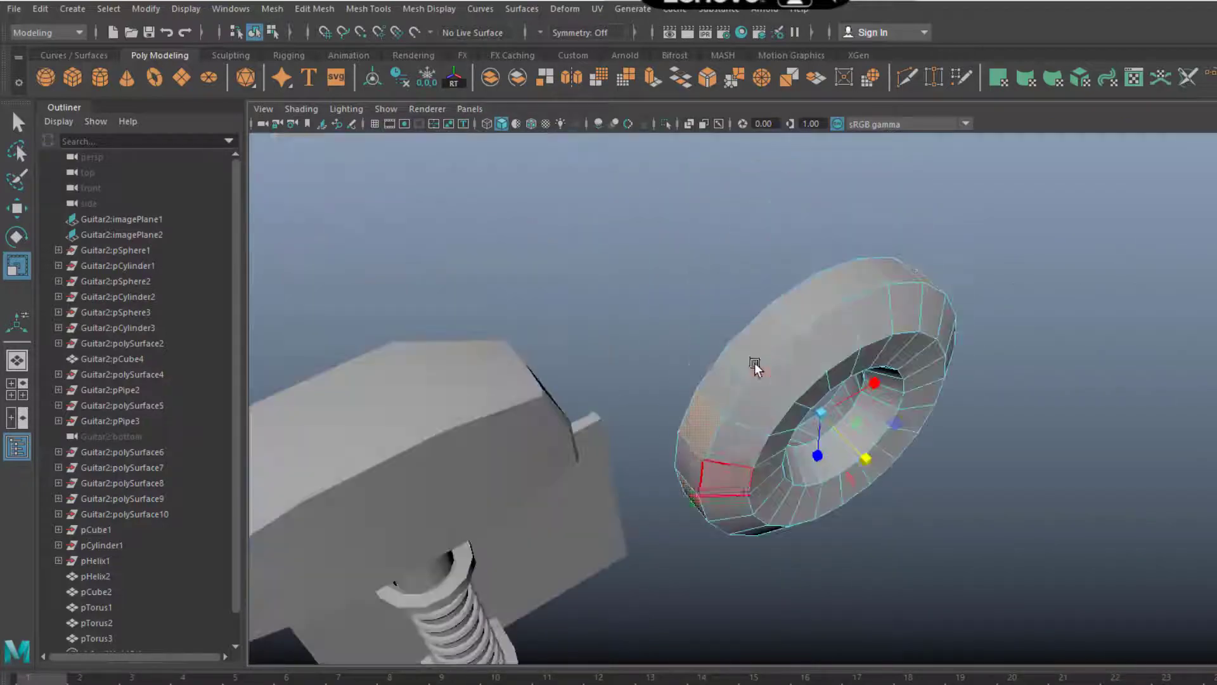
mouse_move(850, 271)
alt+mouse_down()
mouse_move(752, 299)
mouse_move(849, 331)
mouse_move(824, 380)
alt+mouse_up()
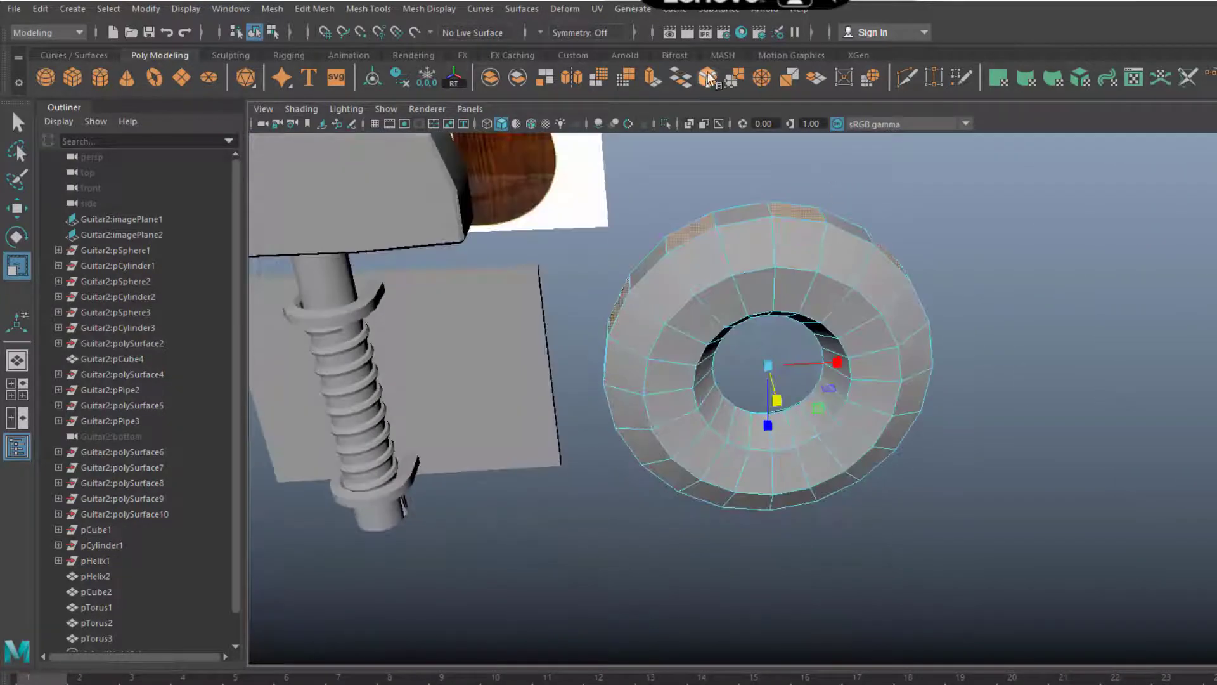
Extrude the selected rim faces outward into gear teeth.
click(653, 78)
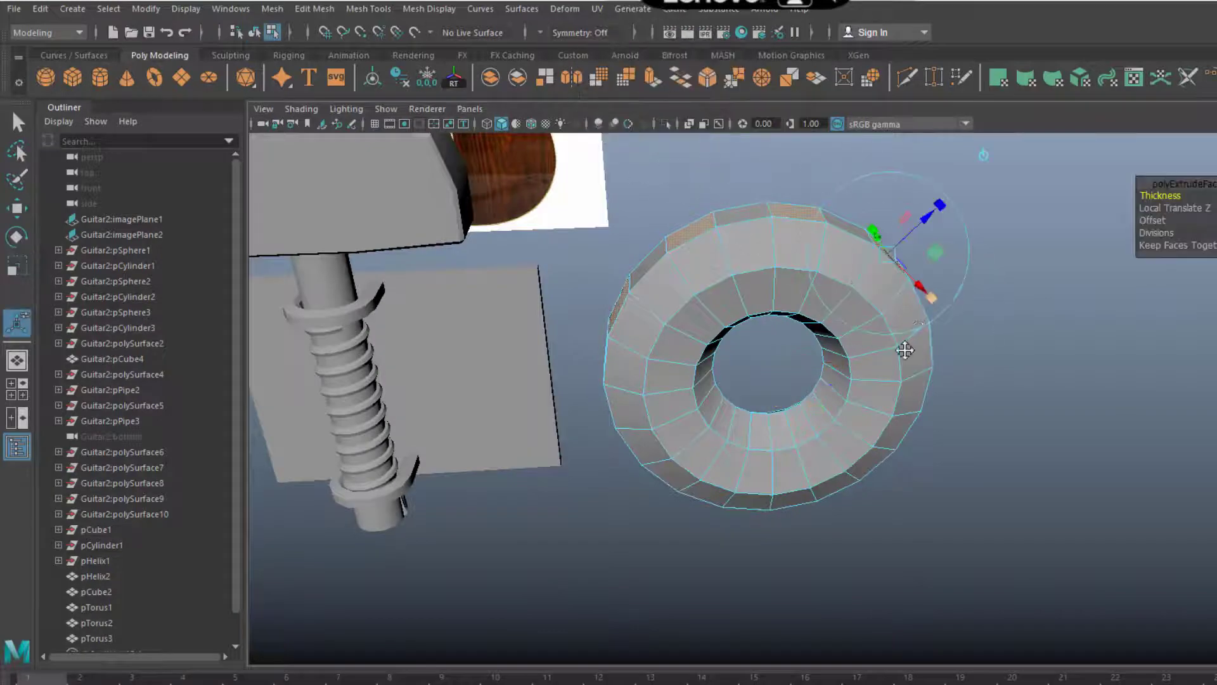
mouse_move(905, 345)
alt+mouse_down()
mouse_move(856, 402)
mouse_move(792, 266)
mouse_move(789, 219)
mouse_move(827, 200)
alt+mouse_up()
mouse_move(834, 330)
alt+mouse_down()
mouse_move(842, 318)
mouse_move(774, 415)
mouse_move(869, 440)
mouse_move(847, 419)
mouse_move(899, 427)
mouse_move(850, 462)
mouse_move(855, 368)
alt+mouse_up()
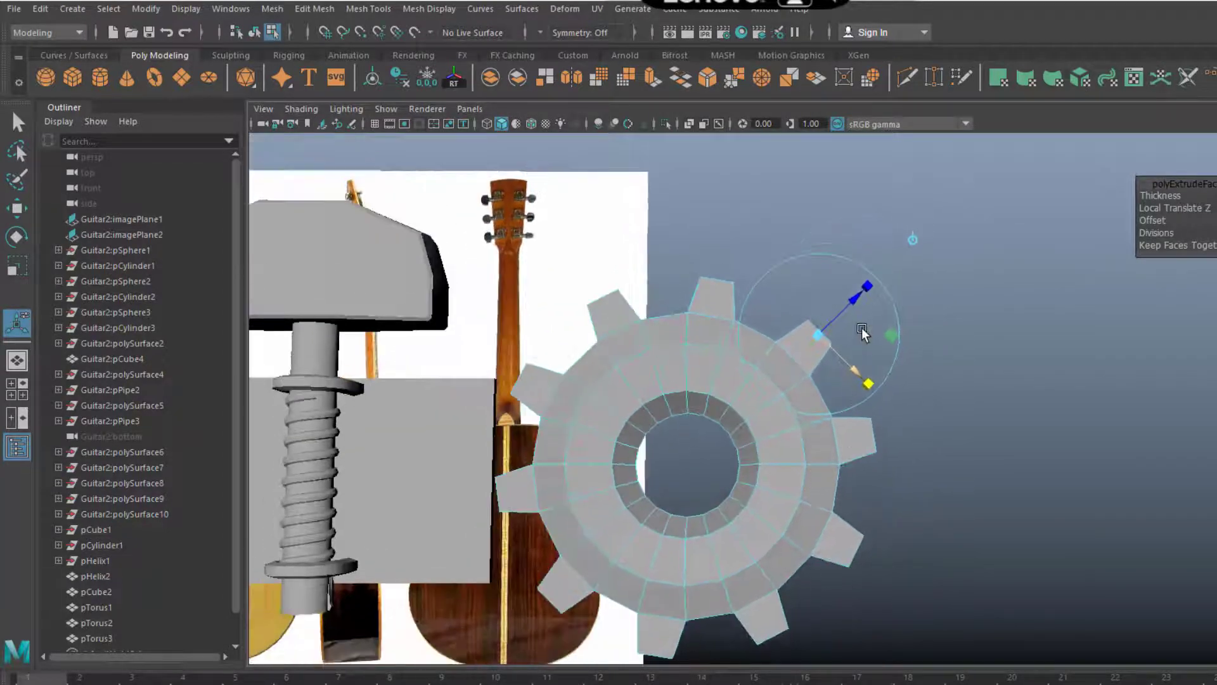
drag(866, 295, 869, 297)
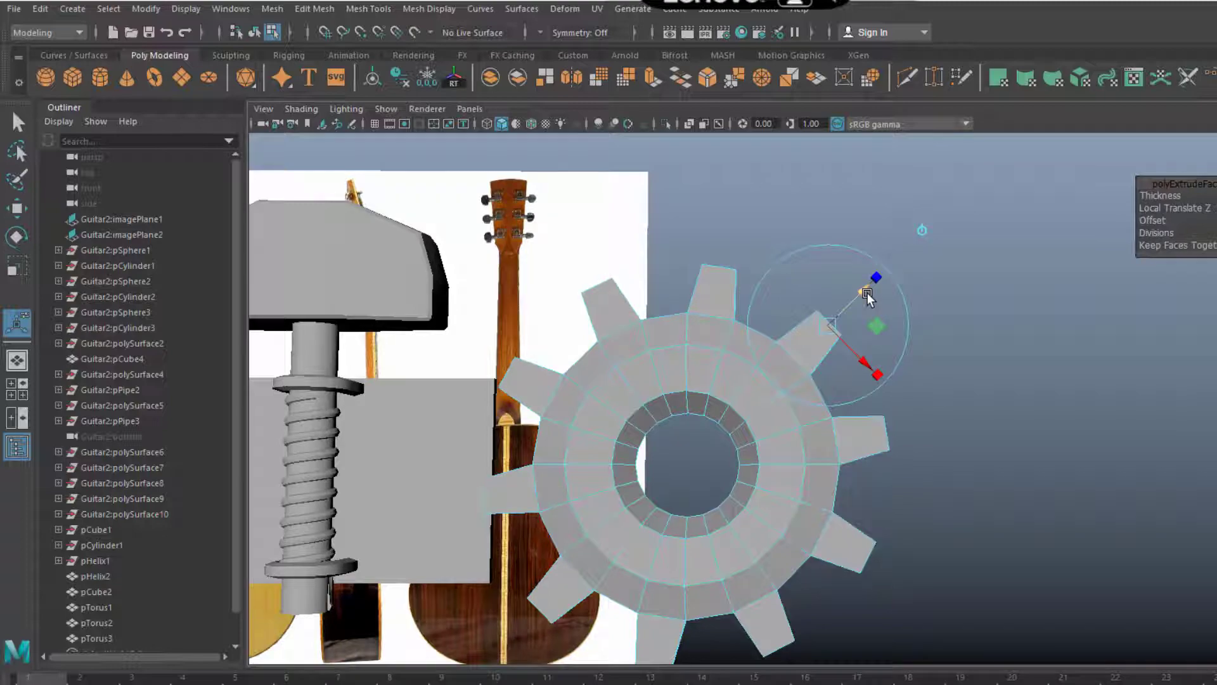
mouse_move(863, 476)
alt+mouse_down()
mouse_move(796, 402)
mouse_move(850, 380)
mouse_move(881, 396)
mouse_move(824, 444)
mouse_move(856, 469)
mouse_move(793, 478)
mouse_move(864, 379)
alt+mouse_up()
Return to object mode and select the finished gear as a whole.
key(q)
key(F8)
click(790, 414)
mouse_move(790, 414)
alt+mouse_down()
mouse_move(763, 398)
mouse_move(828, 408)
mouse_move(576, 356)
mouse_move(673, 311)
mouse_move(659, 404)
mouse_move(677, 364)
mouse_move(929, 367)
mouse_move(683, 367)
mouse_move(598, 386)
mouse_move(691, 394)
mouse_move(982, 483)
mouse_move(773, 388)
mouse_move(773, 402)
alt+mouse_up()
click(732, 394)
scroll(702, 365, up, 3)
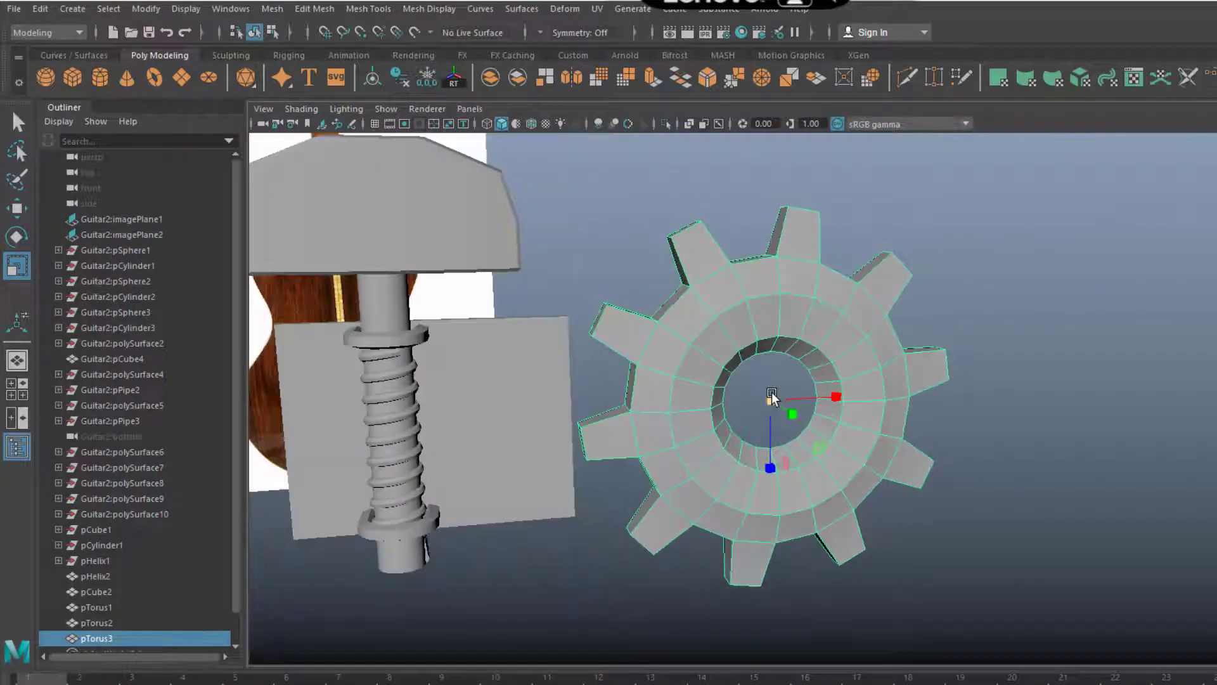
alt+right_drag(772, 402, 573, 391)
Scale up pTorus3 and seat it flush on the side plate beside the threaded shaft.
key(w)
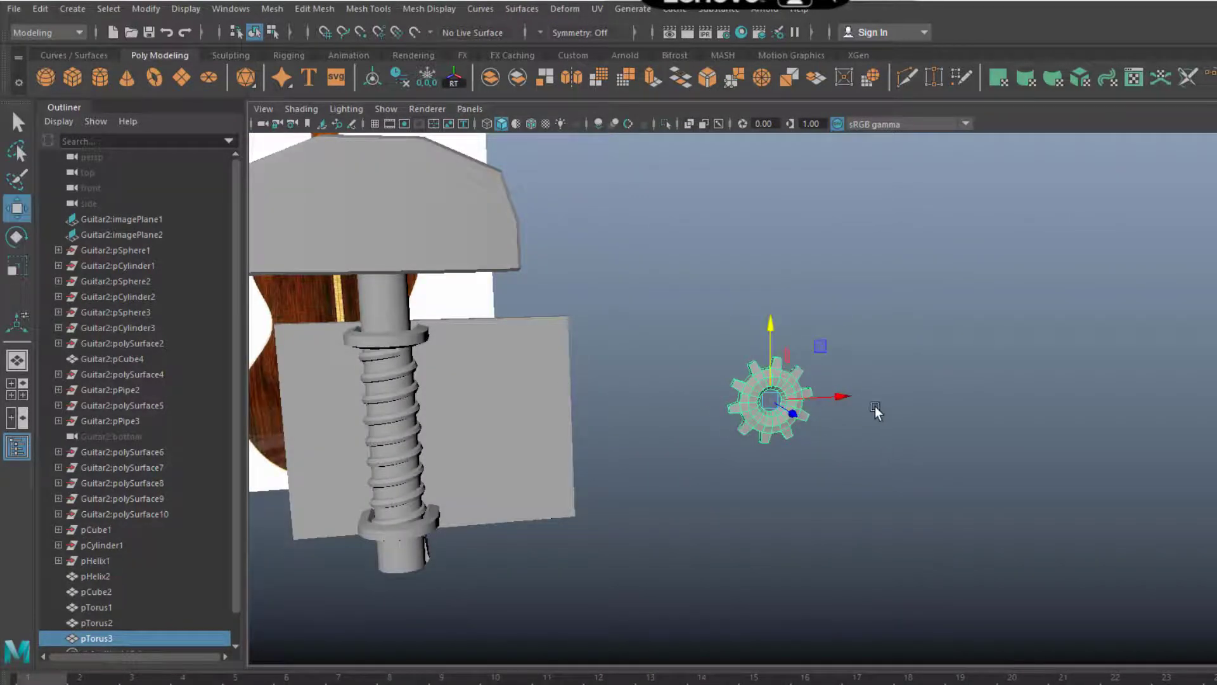
mouse_move(772, 404)
alt+mouse_down()
mouse_move(622, 412)
mouse_move(697, 412)
mouse_move(649, 448)
mouse_move(813, 442)
mouse_move(704, 346)
mouse_move(785, 345)
mouse_move(690, 372)
mouse_move(624, 254)
alt+mouse_up()
key(r)
key(w)
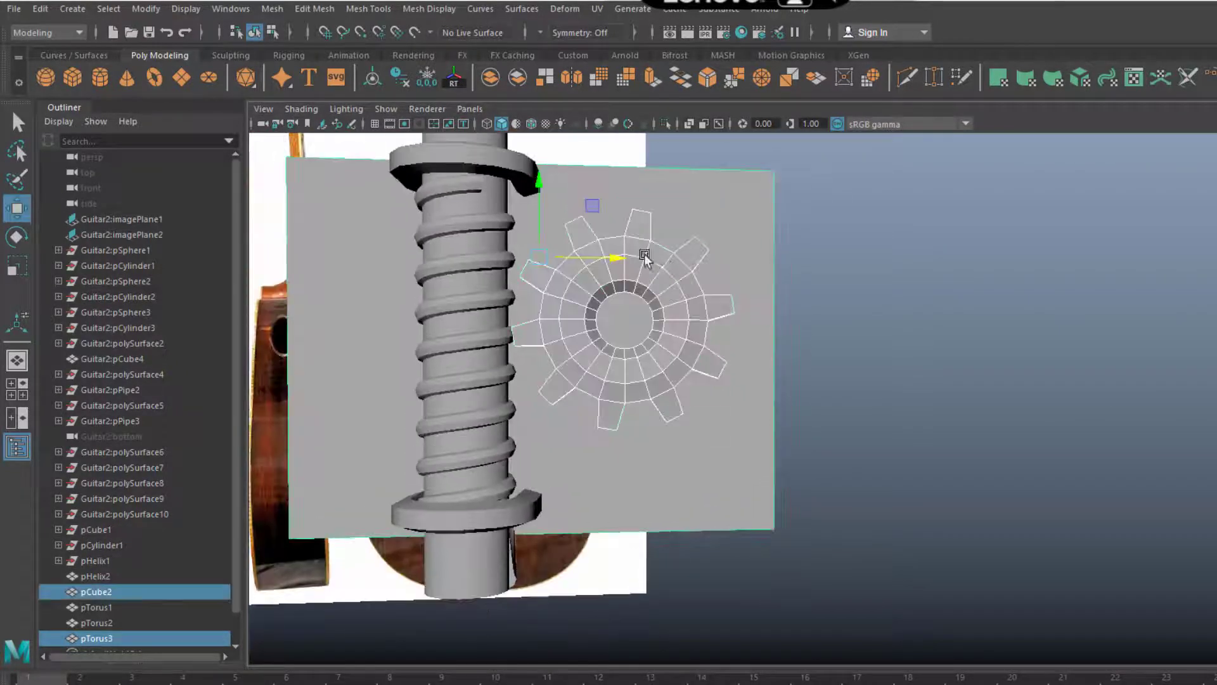
alt+drag(904, 410, 673, 375)
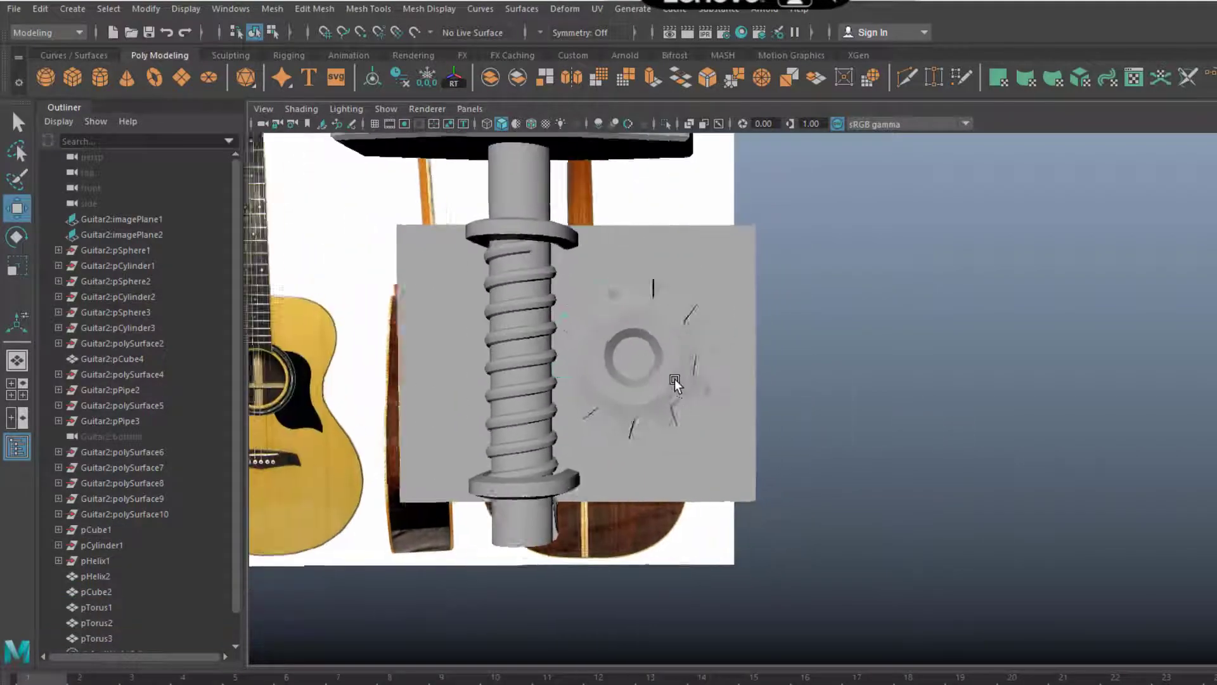
click(802, 348)
mouse_move(802, 349)
alt+mouse_down()
mouse_move(923, 378)
mouse_move(782, 326)
mouse_move(630, 353)
mouse_move(678, 330)
mouse_move(685, 348)
mouse_move(663, 358)
mouse_move(544, 357)
mouse_move(733, 389)
mouse_move(995, 462)
mouse_move(936, 490)
mouse_move(733, 405)
alt+mouse_up()
click(586, 355)
key(r)
key(w)
click(543, 357)
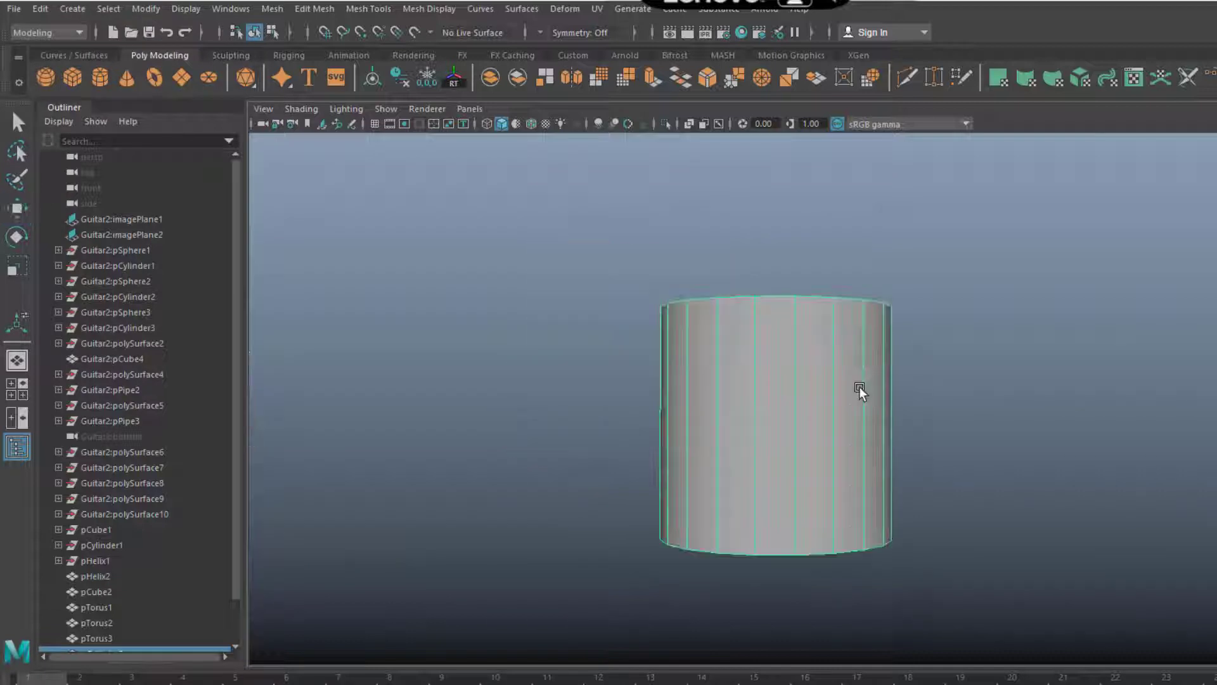
In a wireframe top view, Multi-Cut two vertical slices across the cylinder's top cap.
key(space)
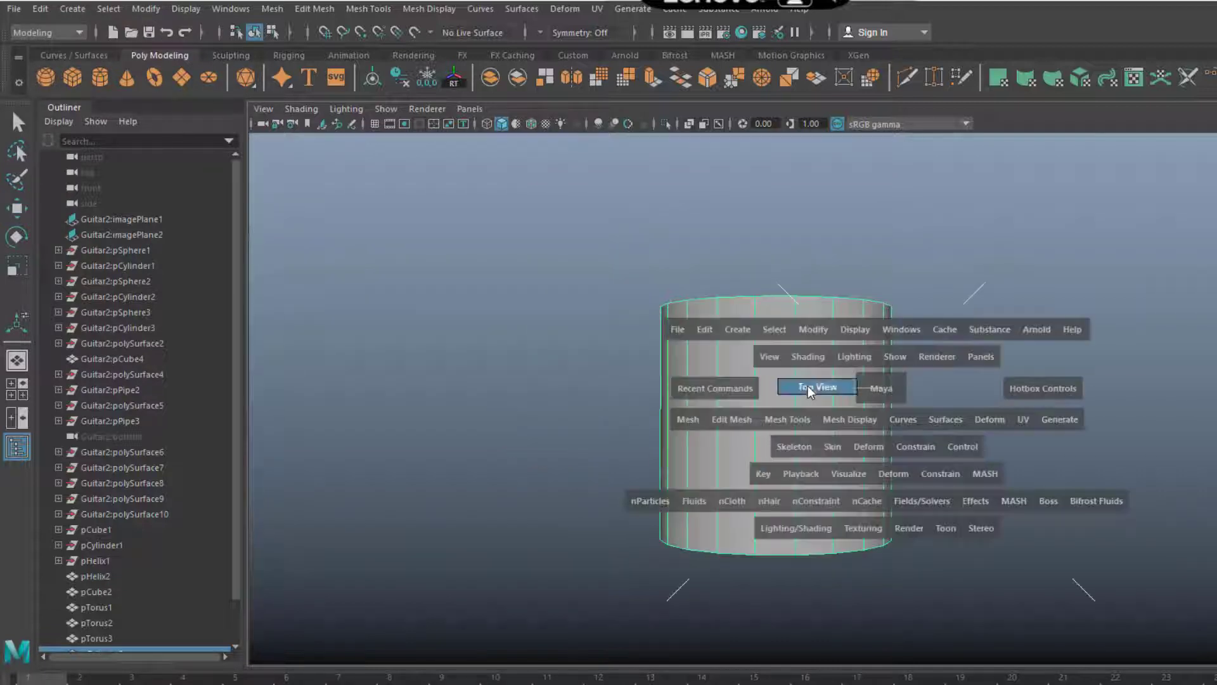
alt+middle_drag(1030, 491, 870, 439)
key(f)
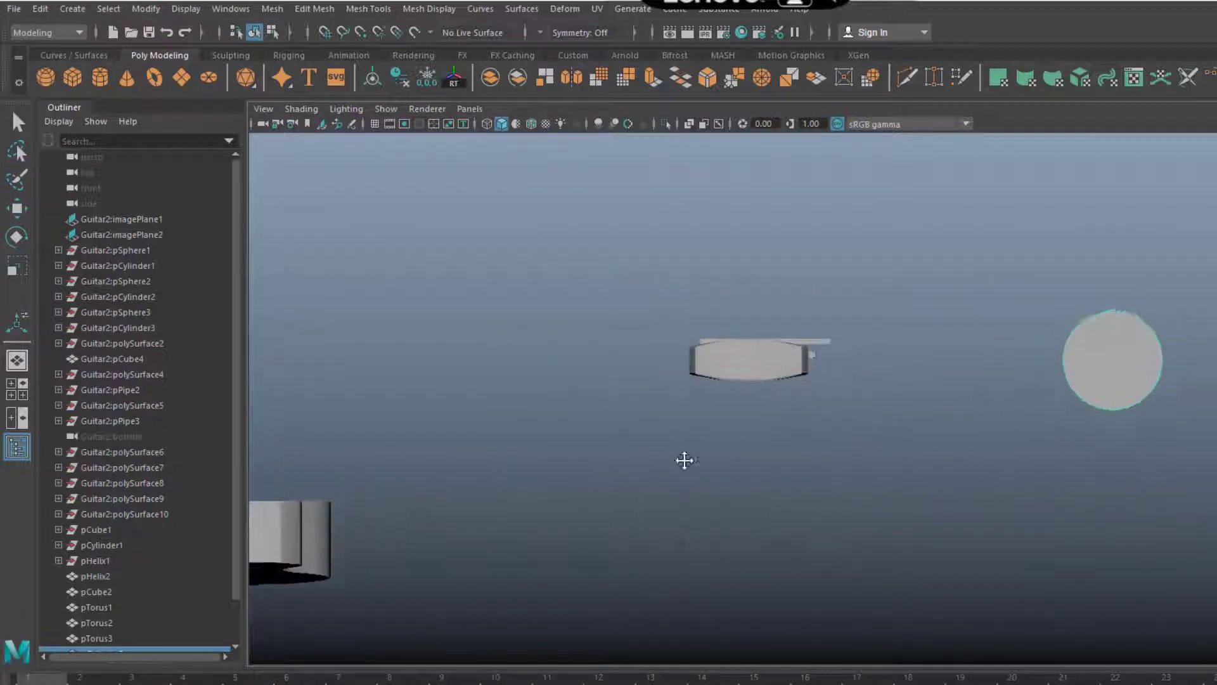
key(w)
key(4)
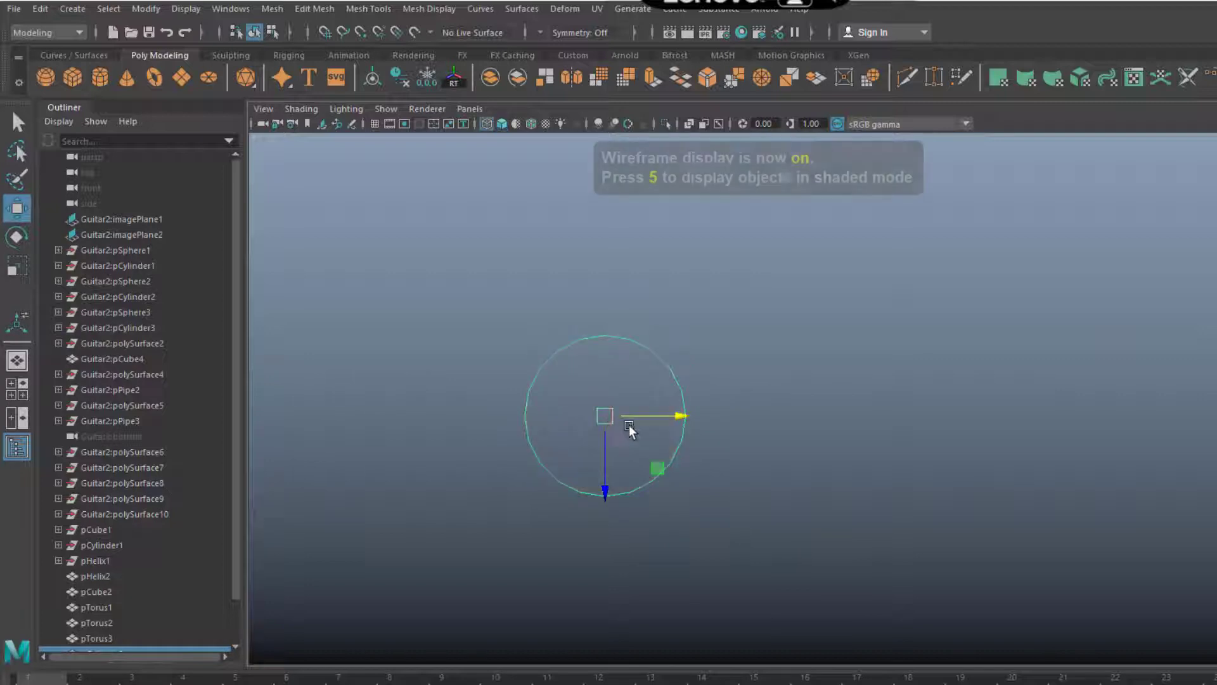
key(f)
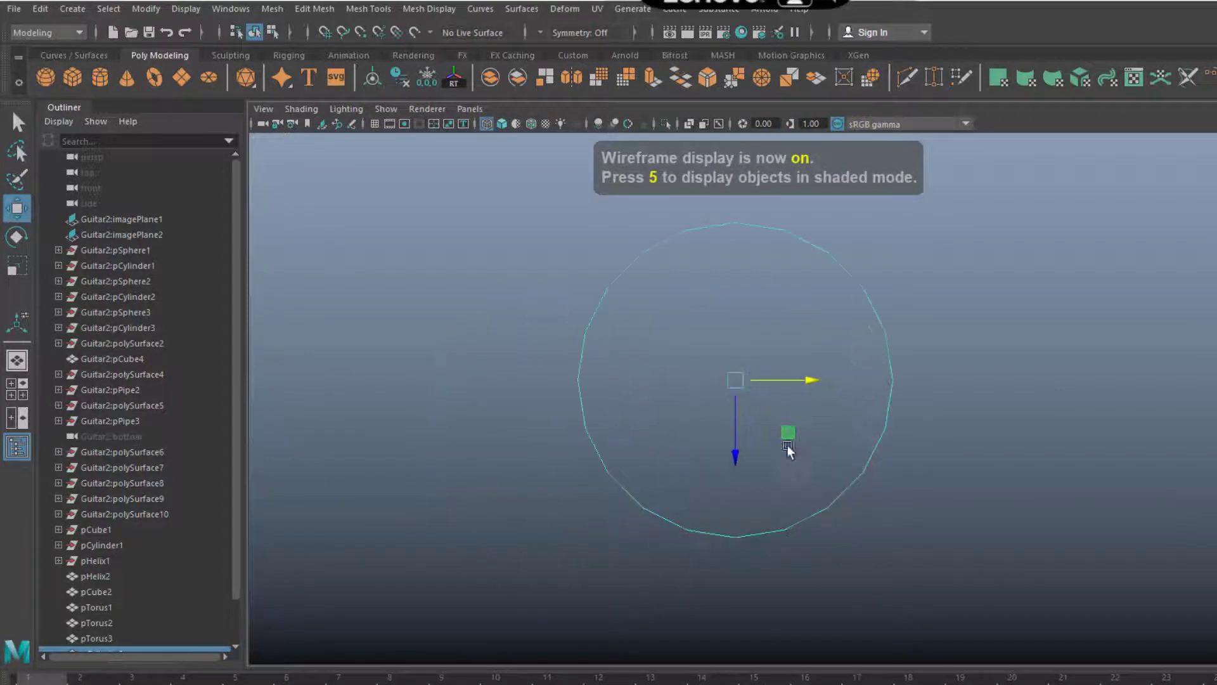
click(908, 76)
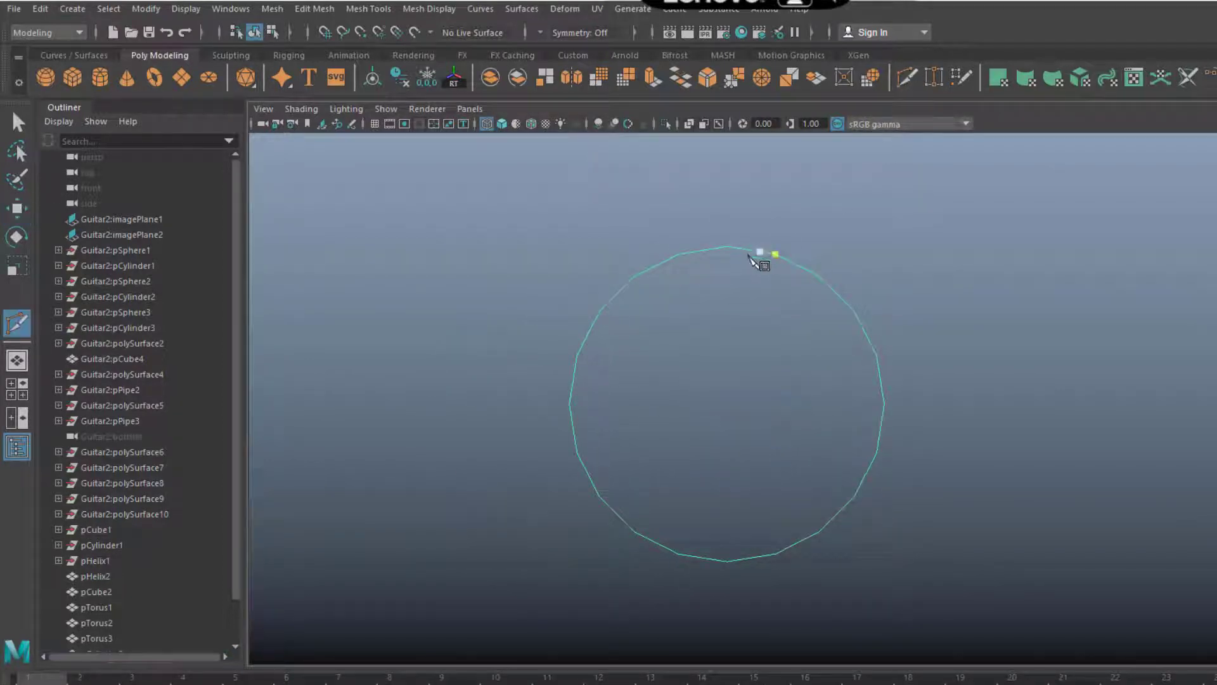
click(728, 247)
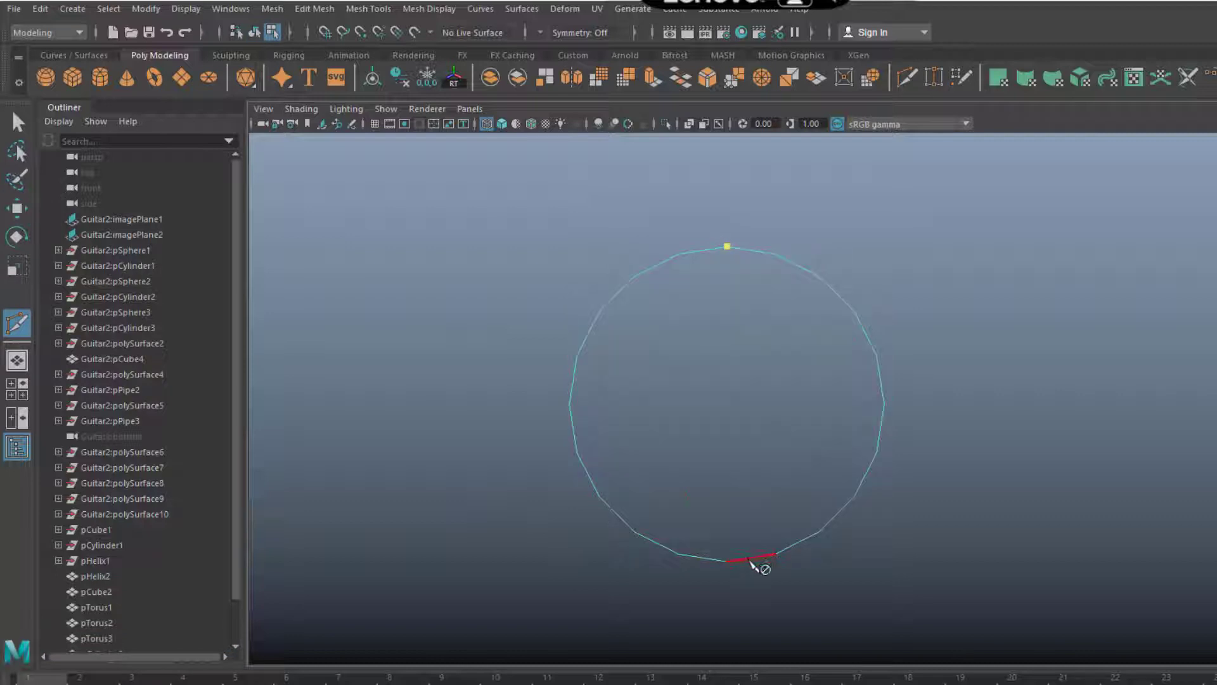
click(727, 561)
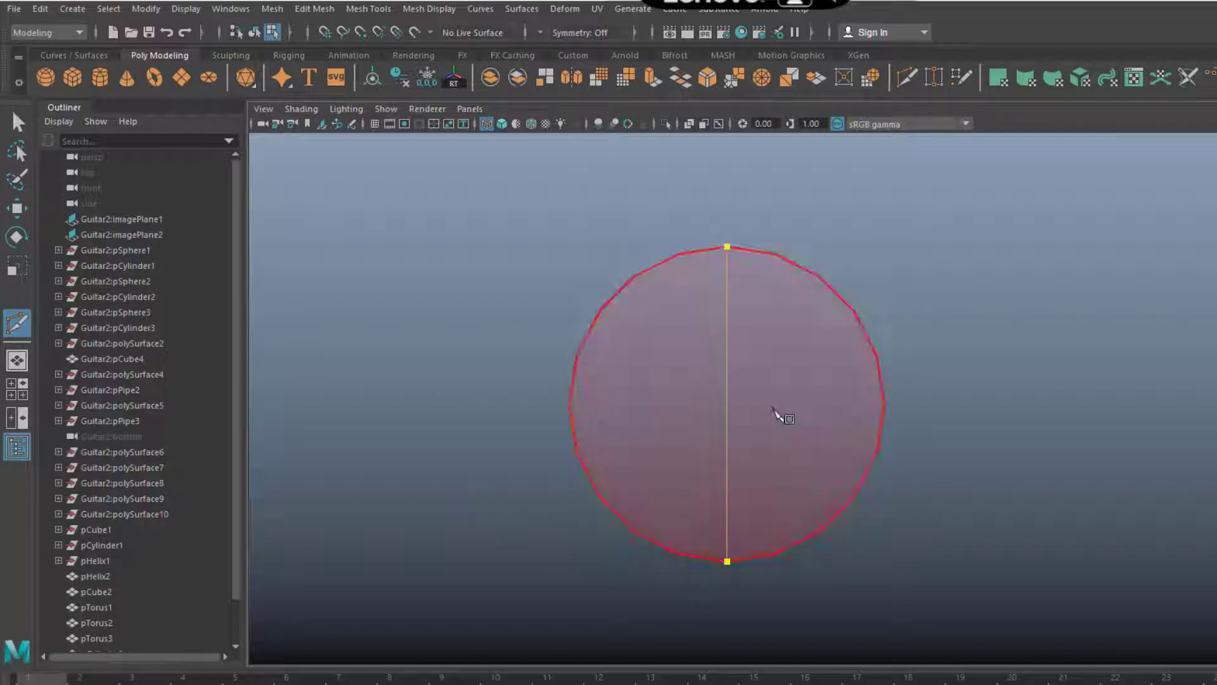
key(Return)
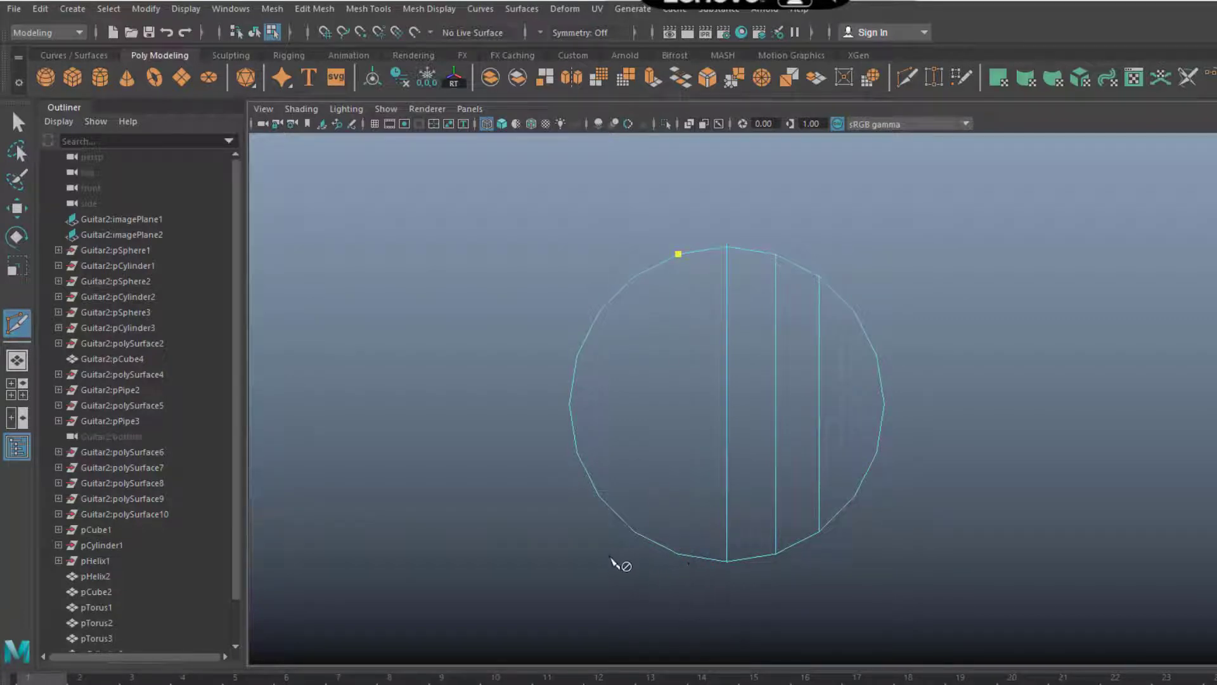
click(614, 572)
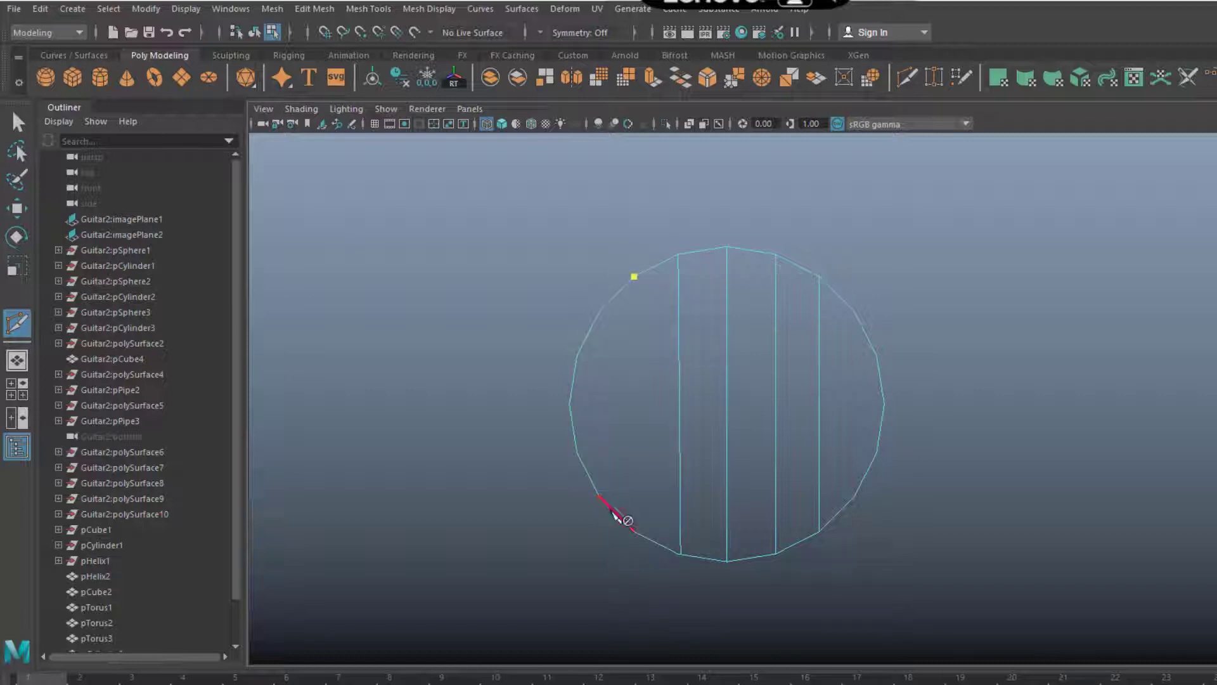
key(Return)
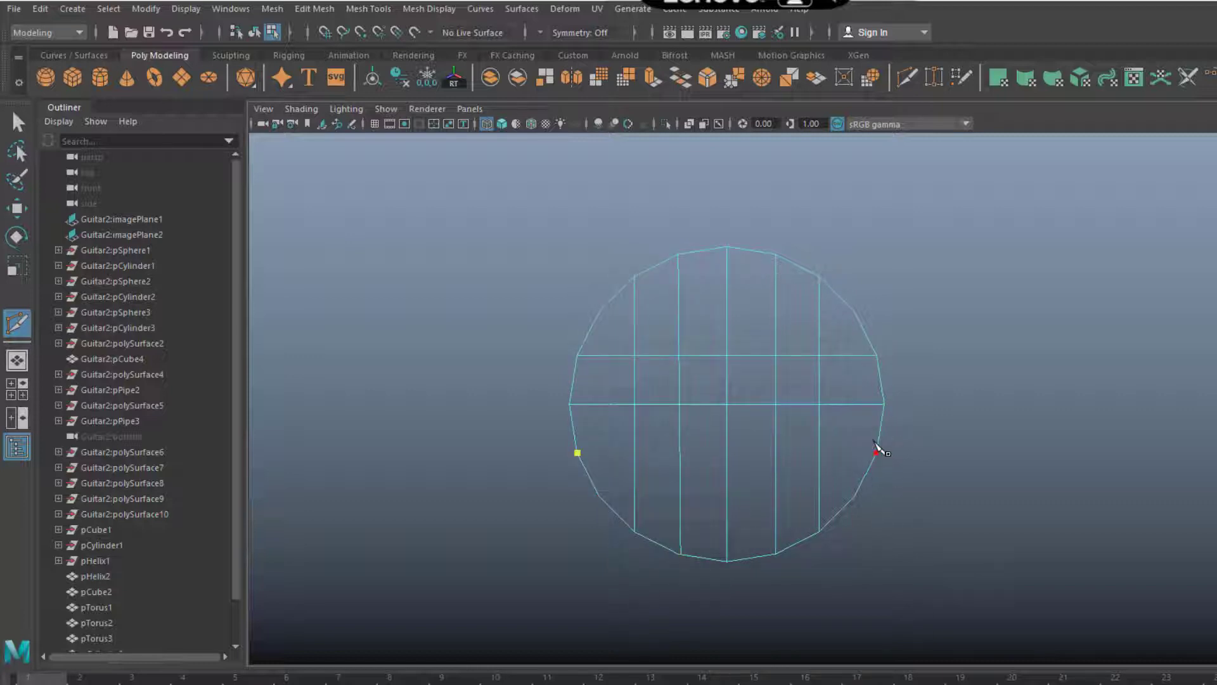
Back in shaded perspective, add a horizontal edge loop near the cylinder's top.
key(space)
mouse_move(890, 492)
mouse_down()
mouse_move(853, 412)
mouse_move(786, 492)
mouse_move(755, 484)
mouse_move(879, 445)
mouse_up()
key(5)
key(w)
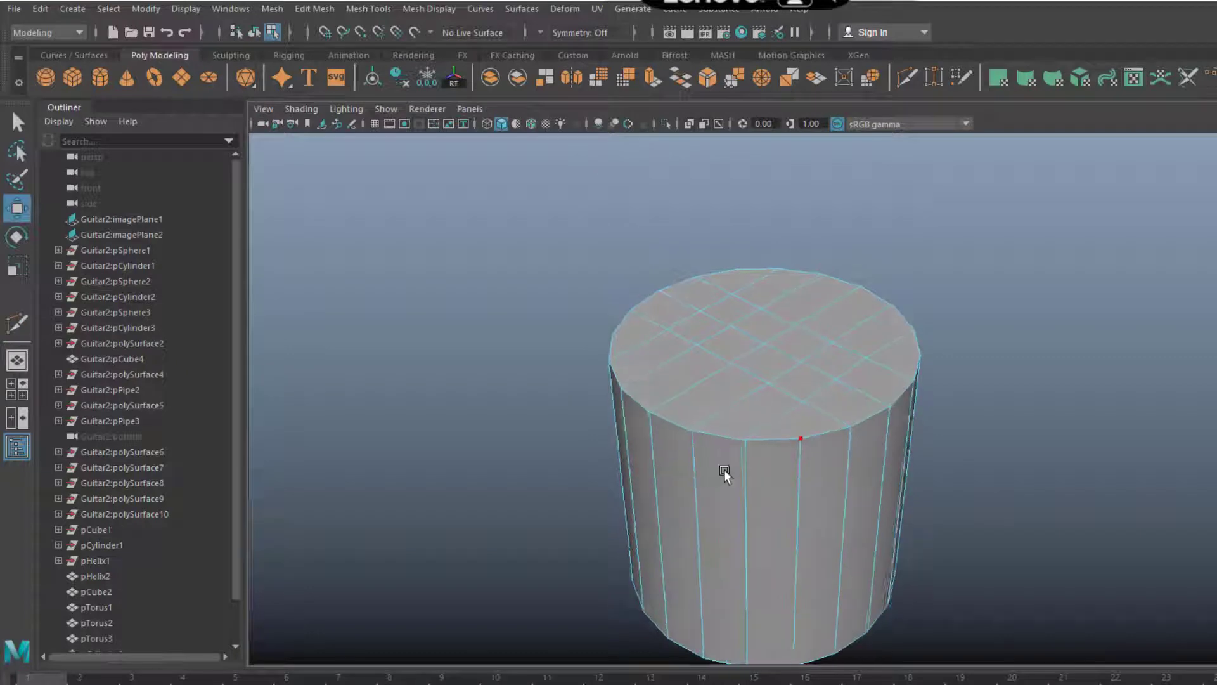
alt+drag(726, 473, 774, 461)
click(907, 76)
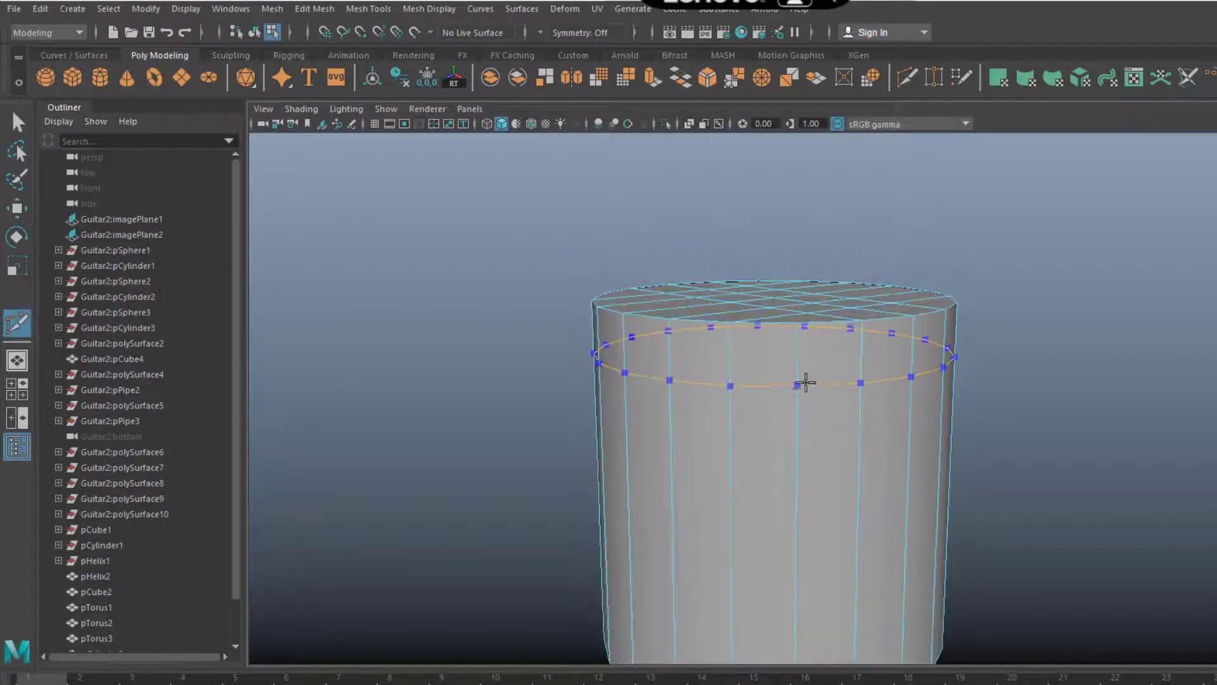
ctrl+click(805, 377)
key(w)
Scale the top cap vertices inward to taper the cylinder's upper edge.
drag(522, 212, 1014, 330)
alt+drag(723, 348, 889, 413)
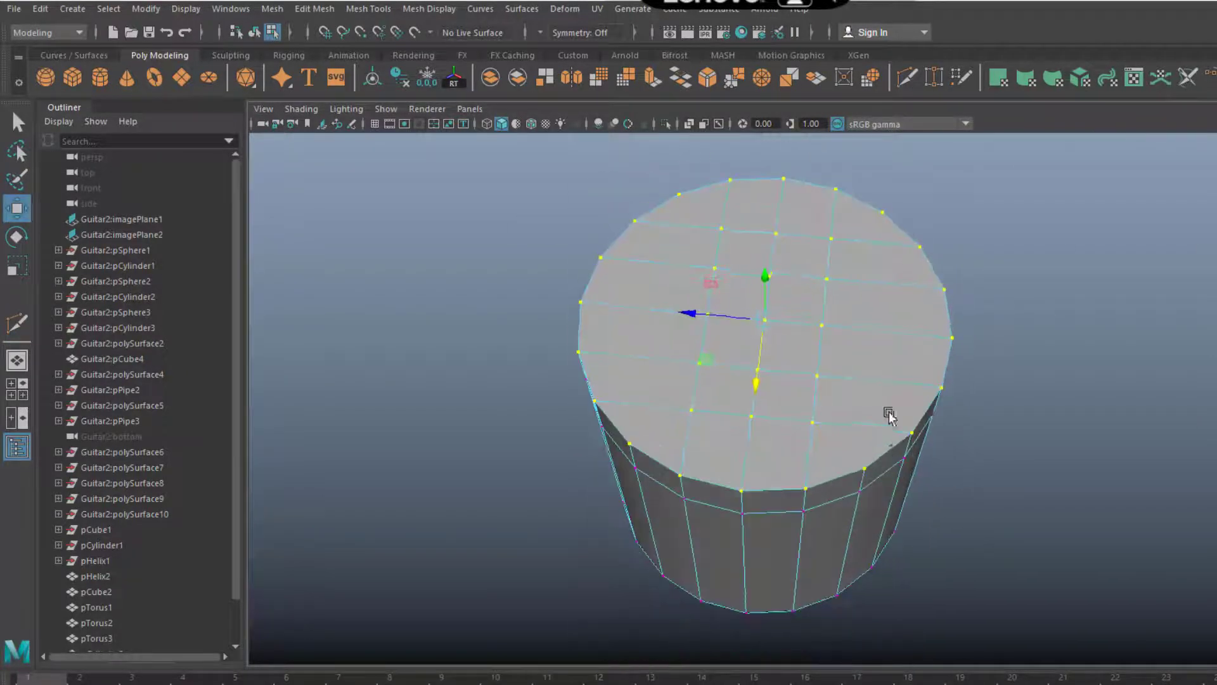
key(r)
drag(752, 323, 741, 373)
key(w)
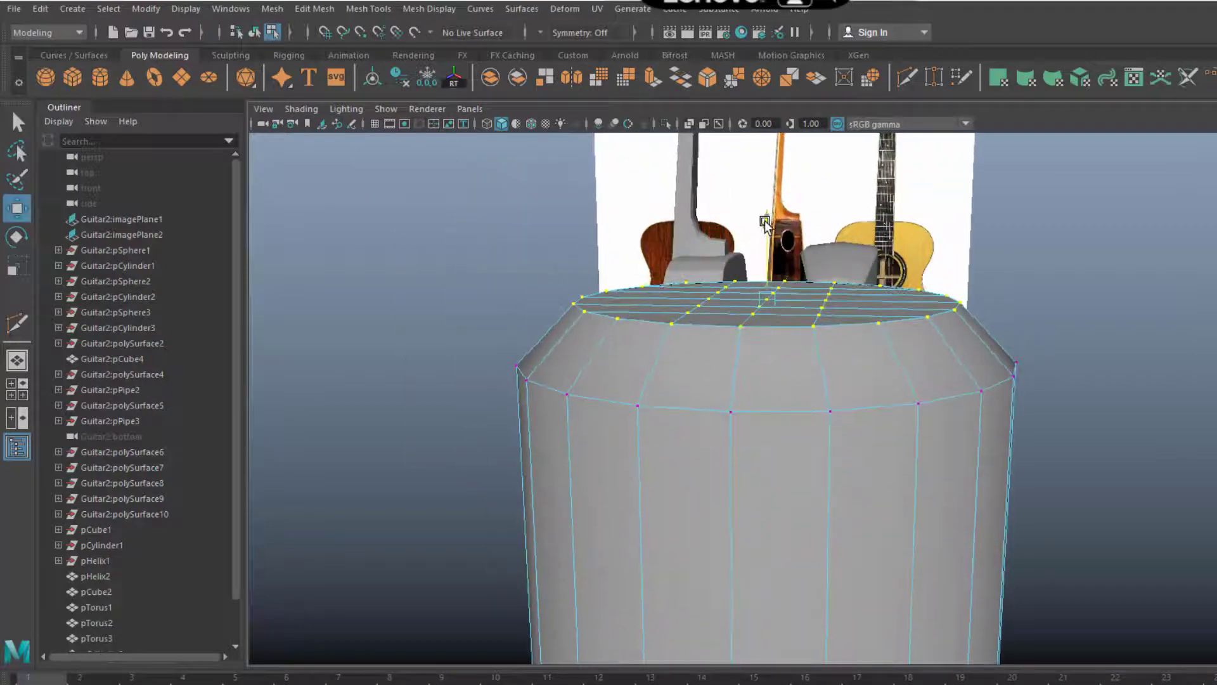
mouse_move(804, 430)
alt+mouse_down()
mouse_move(774, 337)
mouse_move(772, 375)
mouse_move(842, 408)
mouse_move(802, 397)
alt+mouse_up()
key(r)
Select the strip of faces across the cylinder's top cap.
key(F8)
click(772, 376)
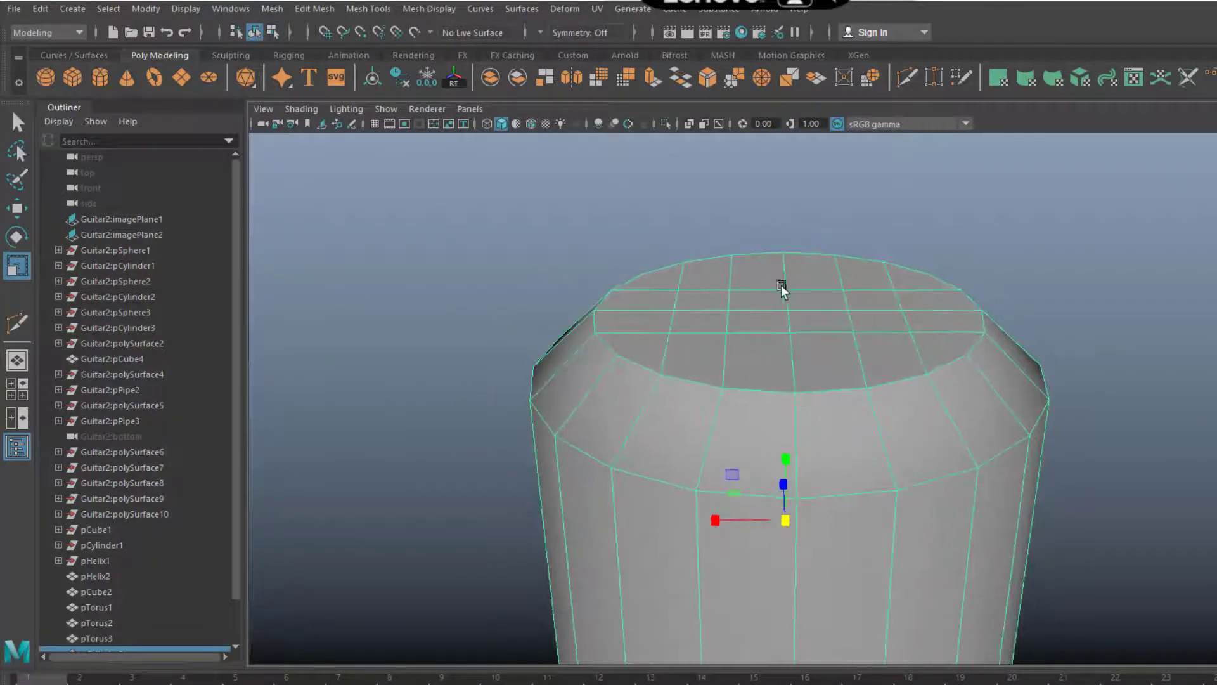
key(F11)
mouse_move(761, 236)
mouse_down()
mouse_move(804, 402)
mouse_move(1059, 475)
mouse_move(904, 485)
mouse_move(758, 394)
mouse_up()
Extrude the top face strip with Thickness -0.1 to recess a slot.
click(653, 77)
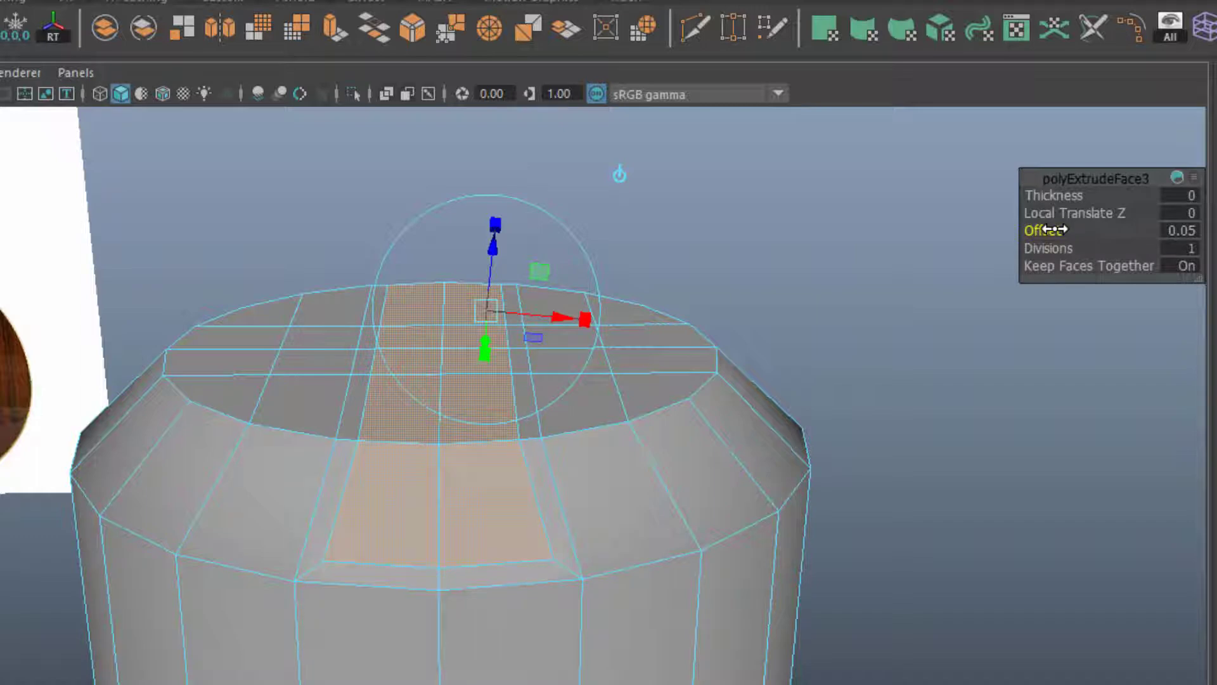
drag(1054, 230, 1057, 229)
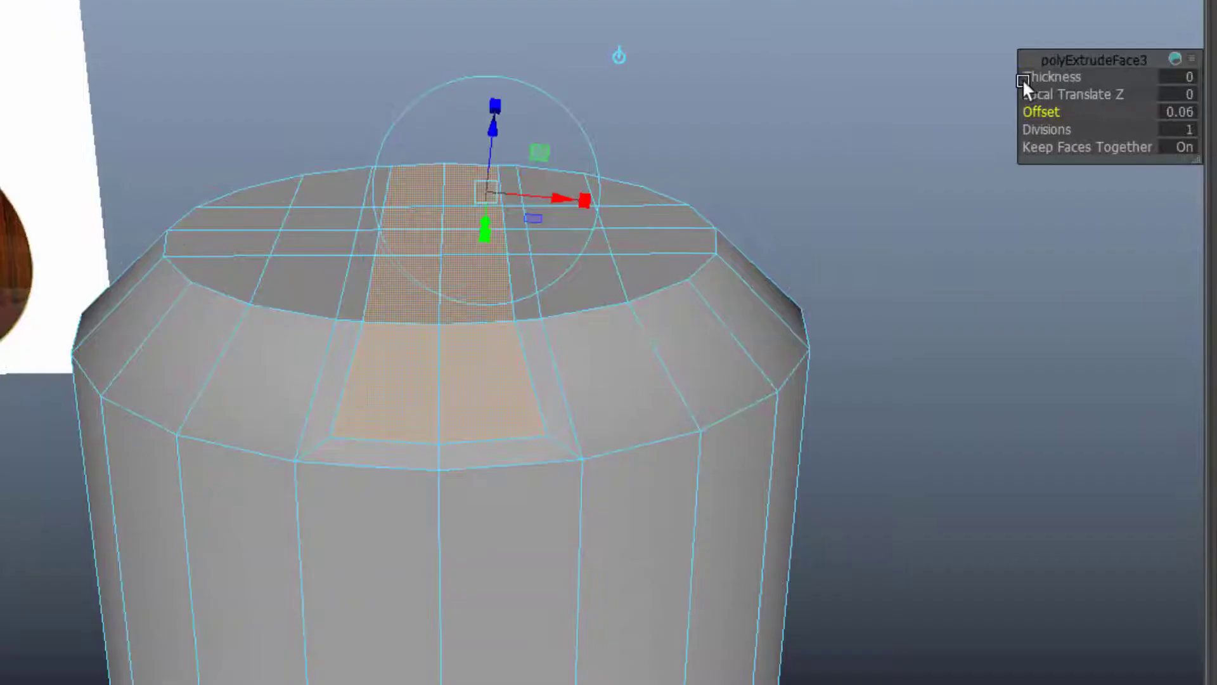
key(ctrl+e)
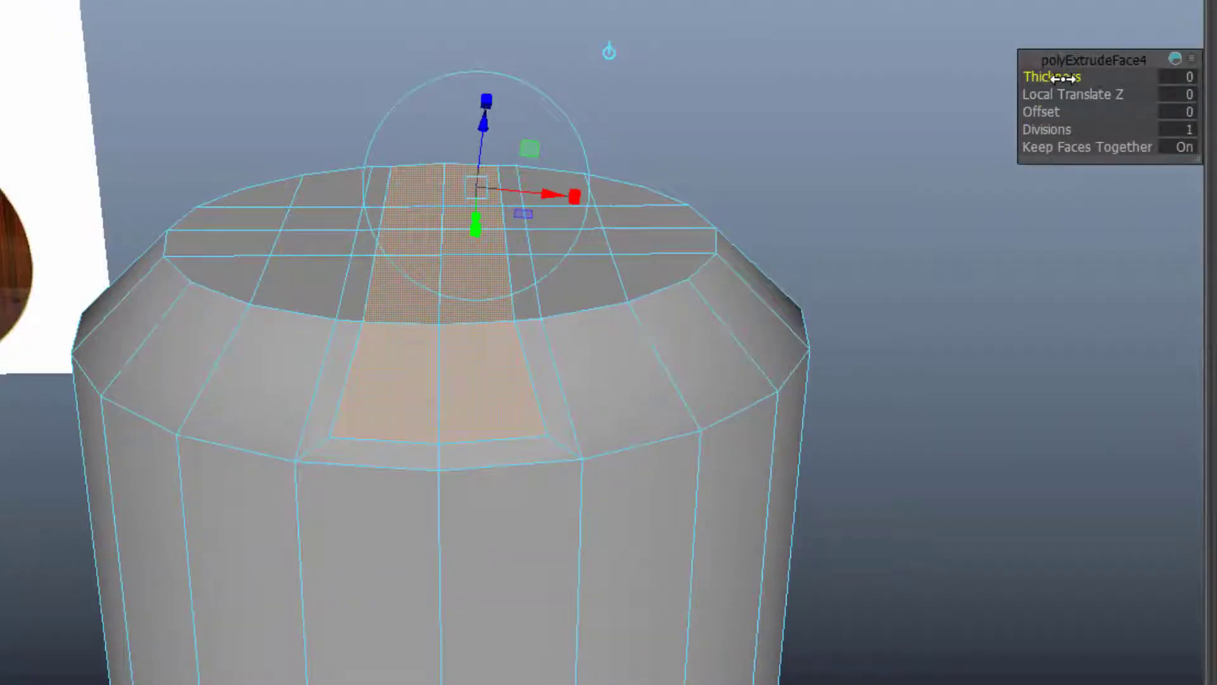
drag(1066, 77, 1054, 82)
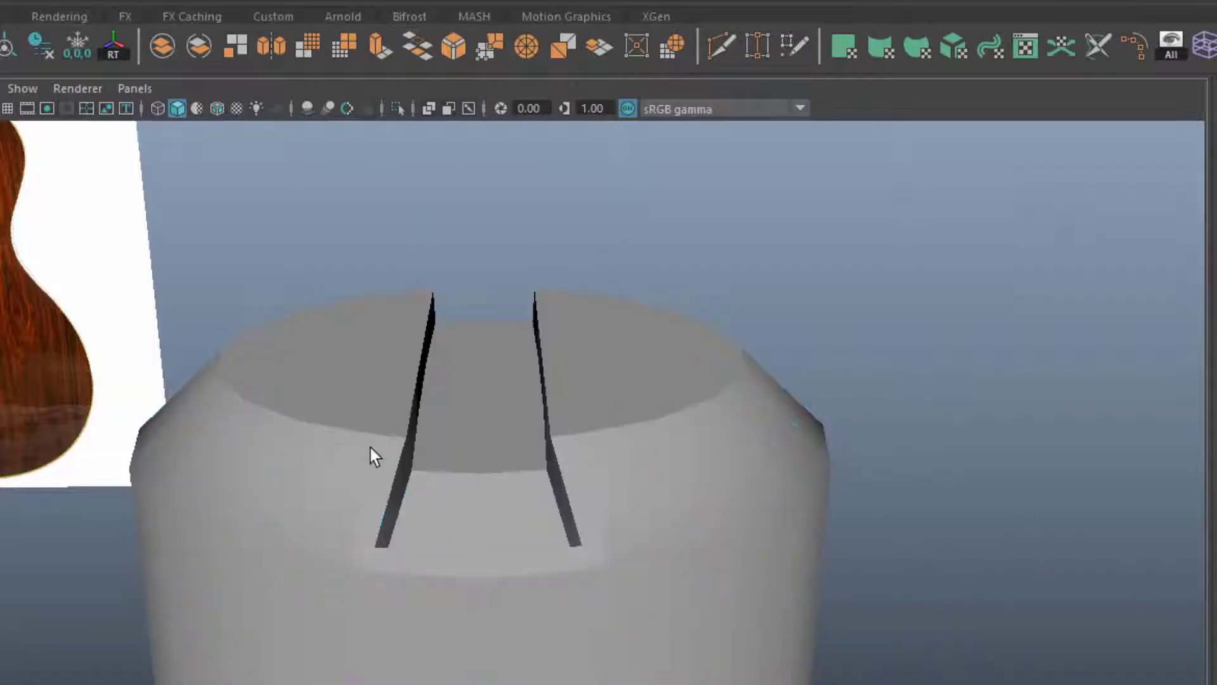
Raise the bottom vertices to flatten the cylinder into a disc, and add an edge loop below the rim.
click(372, 454)
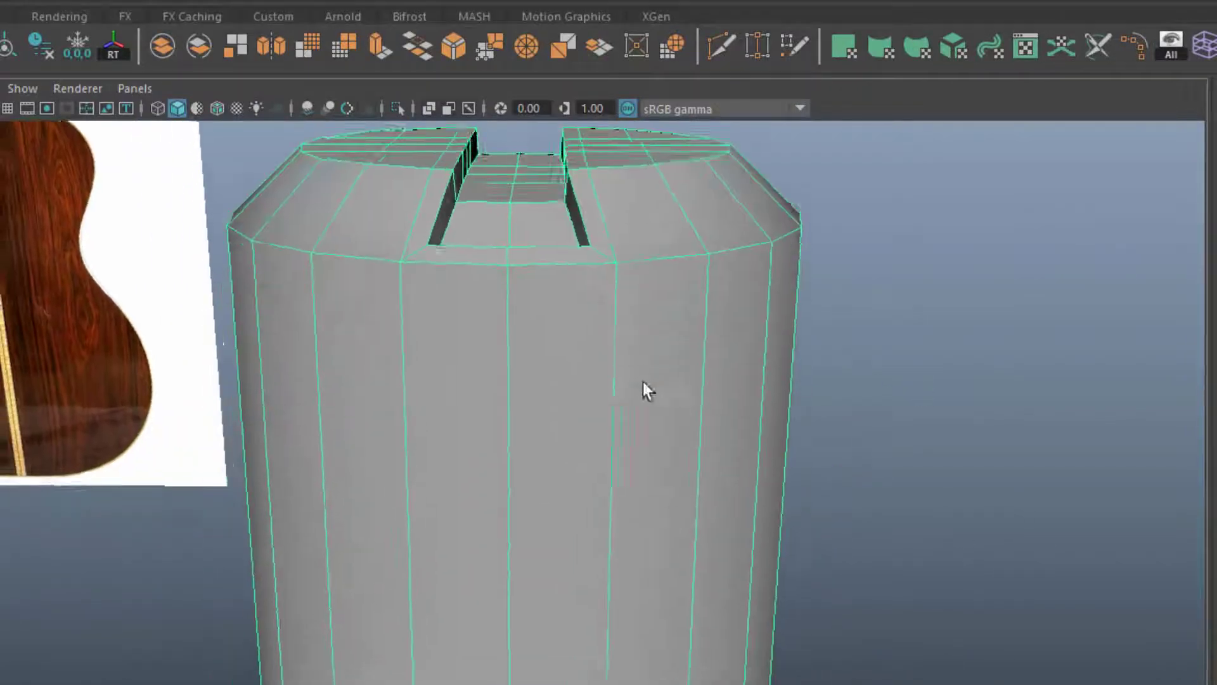
alt+right_drag(646, 389, 266, 492)
key(F9)
mouse_move(516, 485)
mouse_down()
mouse_move(509, 253)
mouse_move(541, 595)
mouse_up()
alt+right_drag(542, 596, 598, 509)
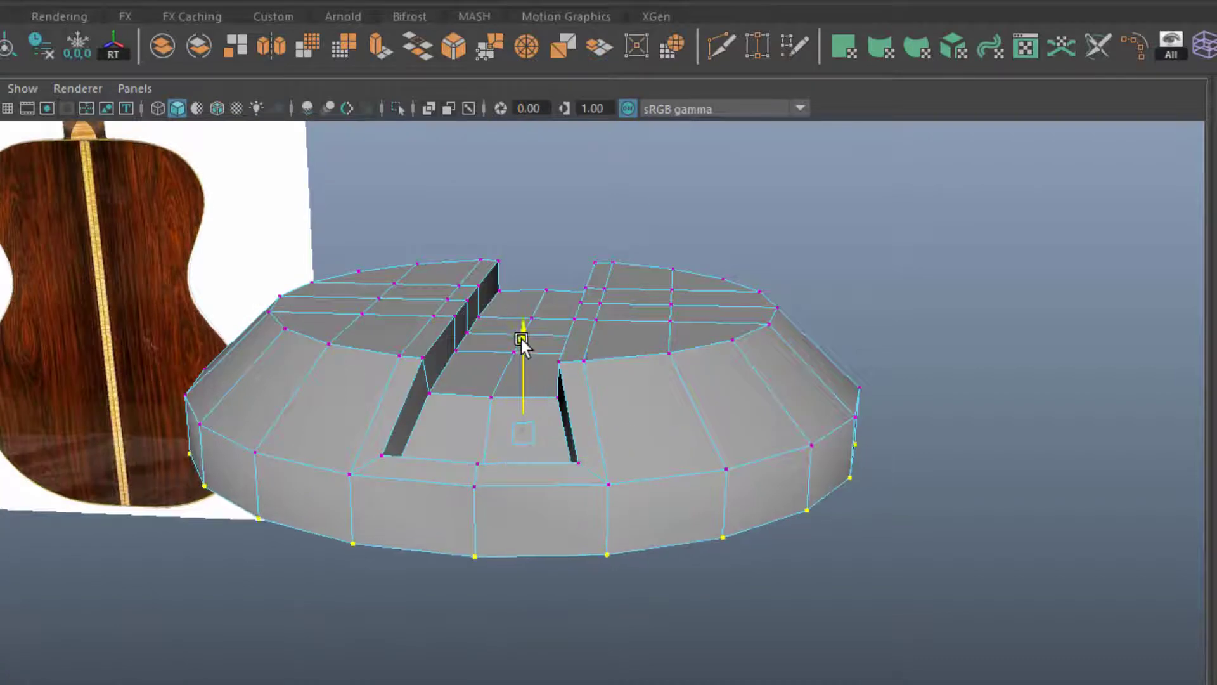
alt+drag(525, 329, 568, 359)
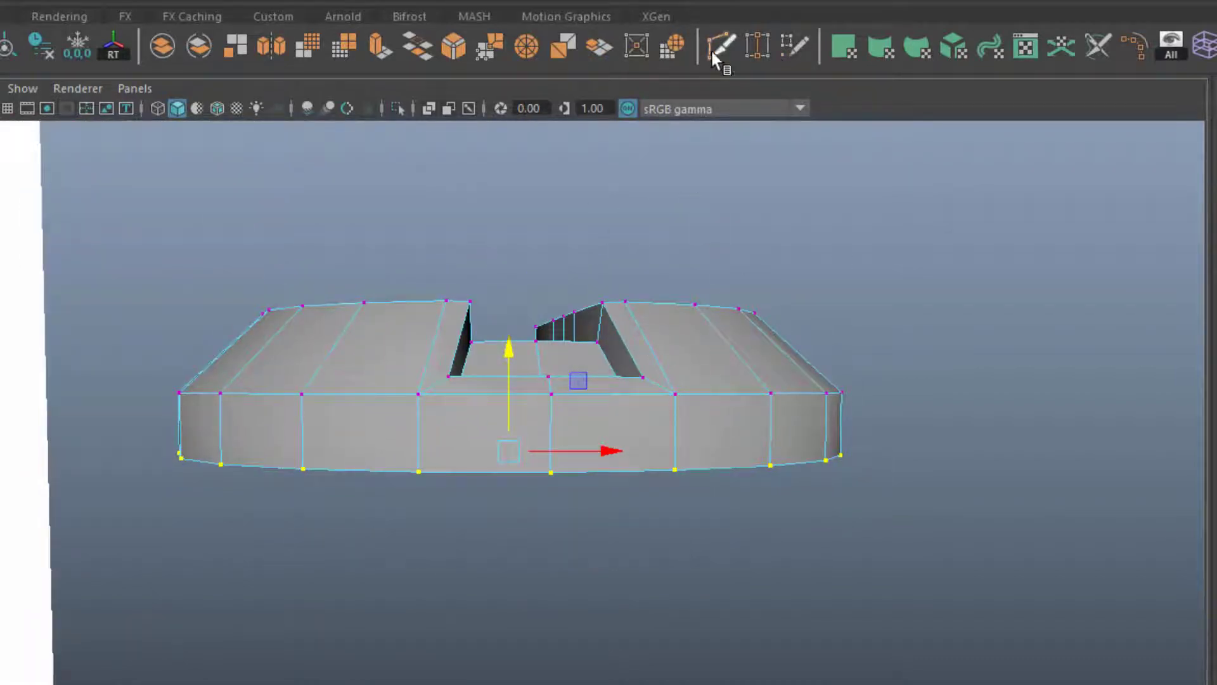
click(671, 402)
mouse_move(671, 406)
mouse_down()
mouse_move(676, 458)
mouse_move(535, 426)
mouse_up()
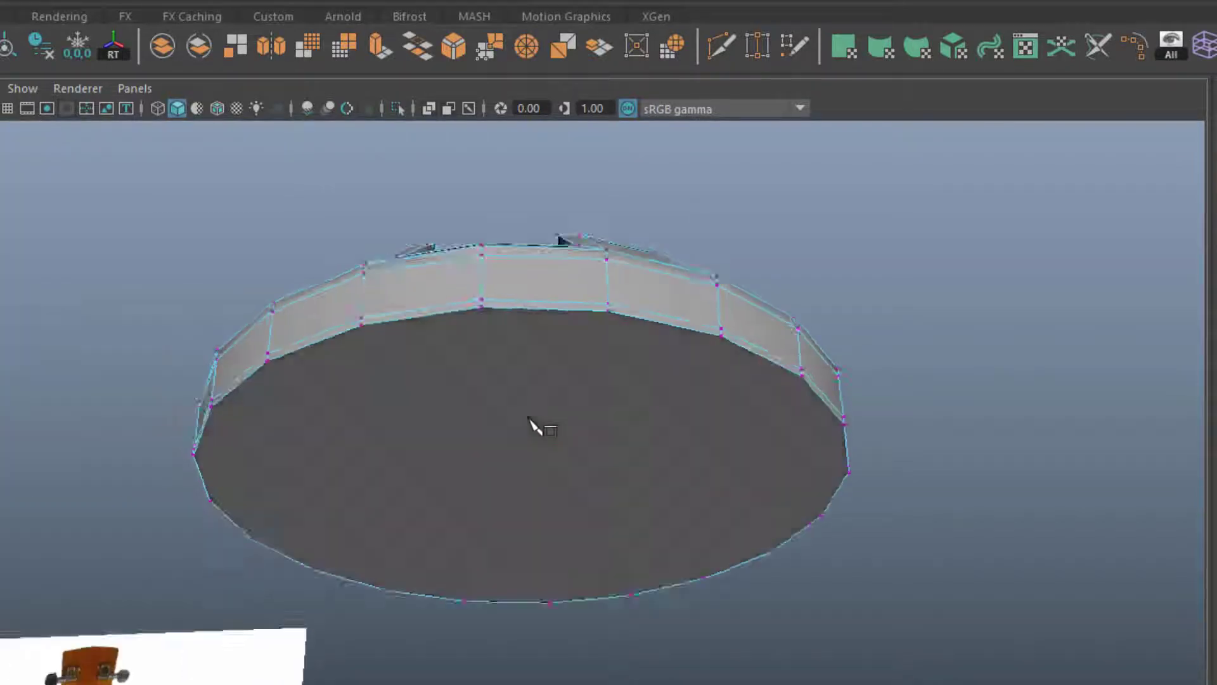
Extrude the disc's underside face and scale it into a smaller inner disc.
click(625, 454)
key(ctrl+e)
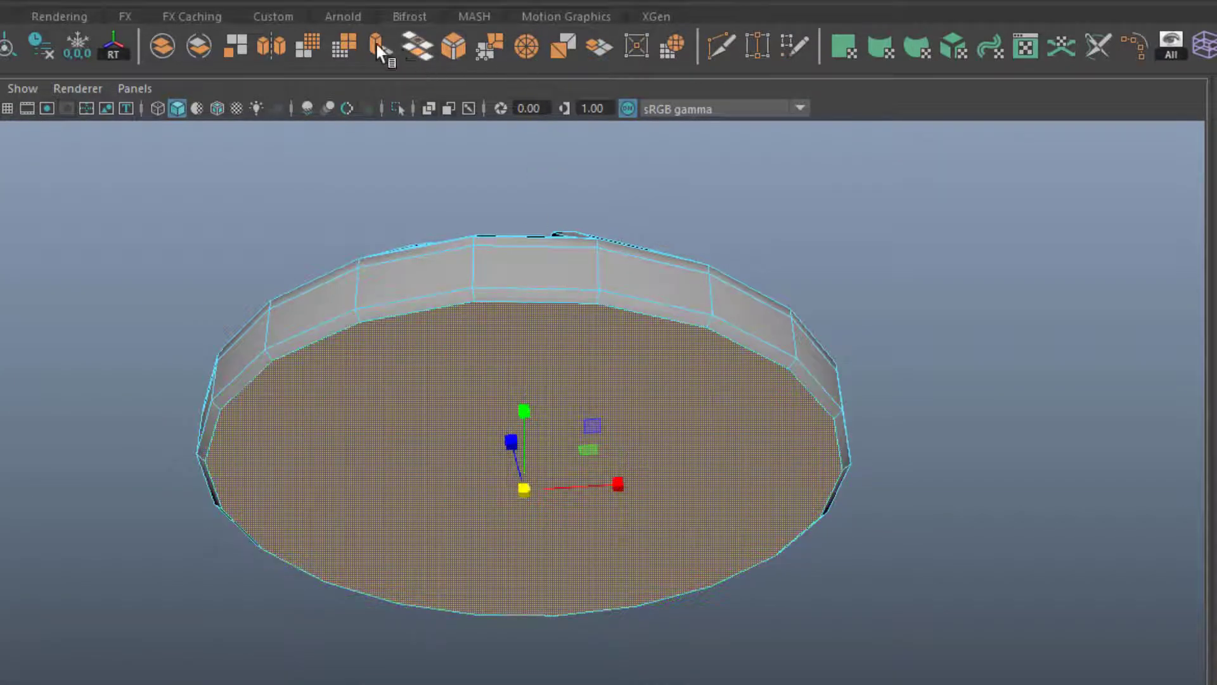
click(375, 42)
mouse_move(513, 447)
mouse_down()
mouse_move(476, 473)
mouse_move(495, 482)
mouse_up()
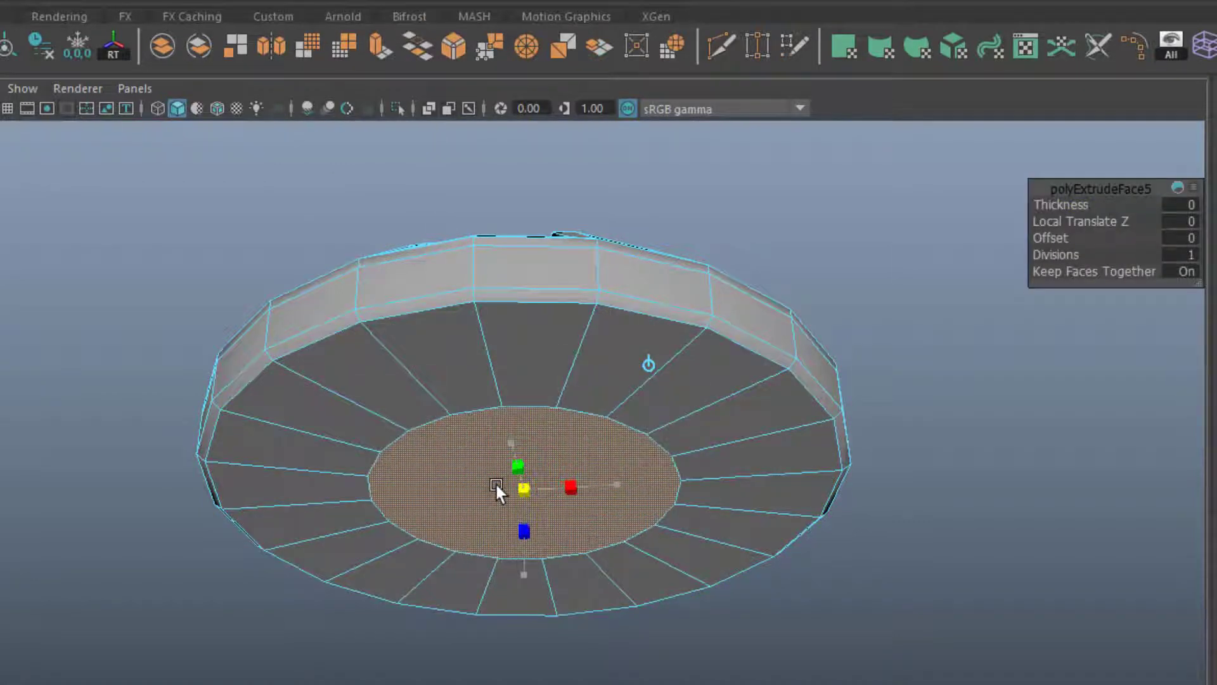
scroll(494, 478, down, 3)
scroll(493, 470, down, 2)
Extrude the inner face down into a shaft, then extrude and scale its end to a tapered tip.
shift+right_click(495, 472)
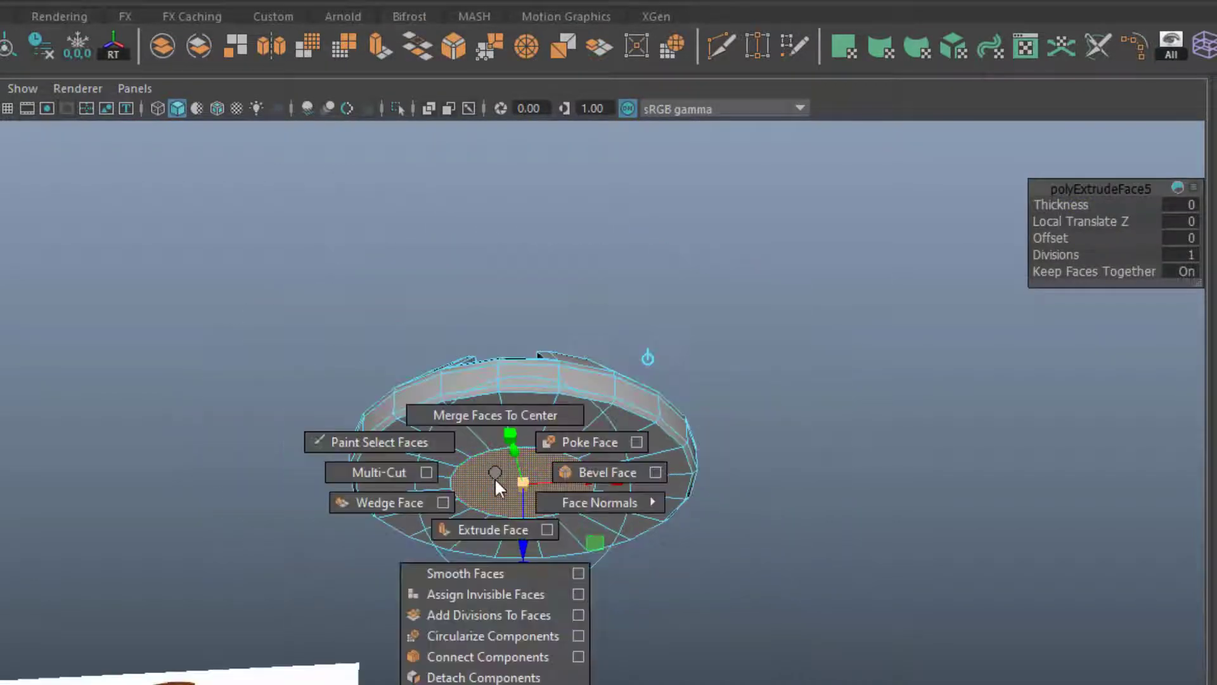
click(493, 523)
drag(524, 485, 523, 650)
scroll(455, 644, down, 5)
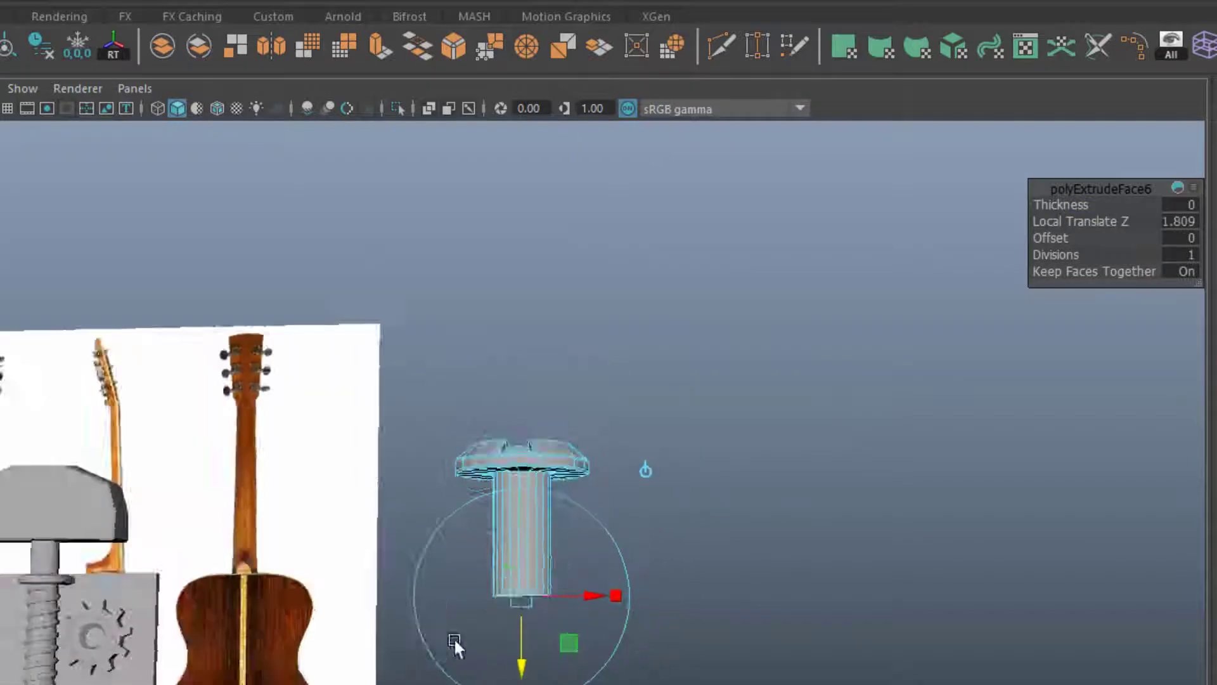
scroll(516, 339, up, 5)
click(380, 44)
mouse_move(472, 355)
mouse_down()
mouse_move(510, 426)
mouse_move(266, 348)
mouse_up()
alt+middle_drag(266, 348, 273, 628)
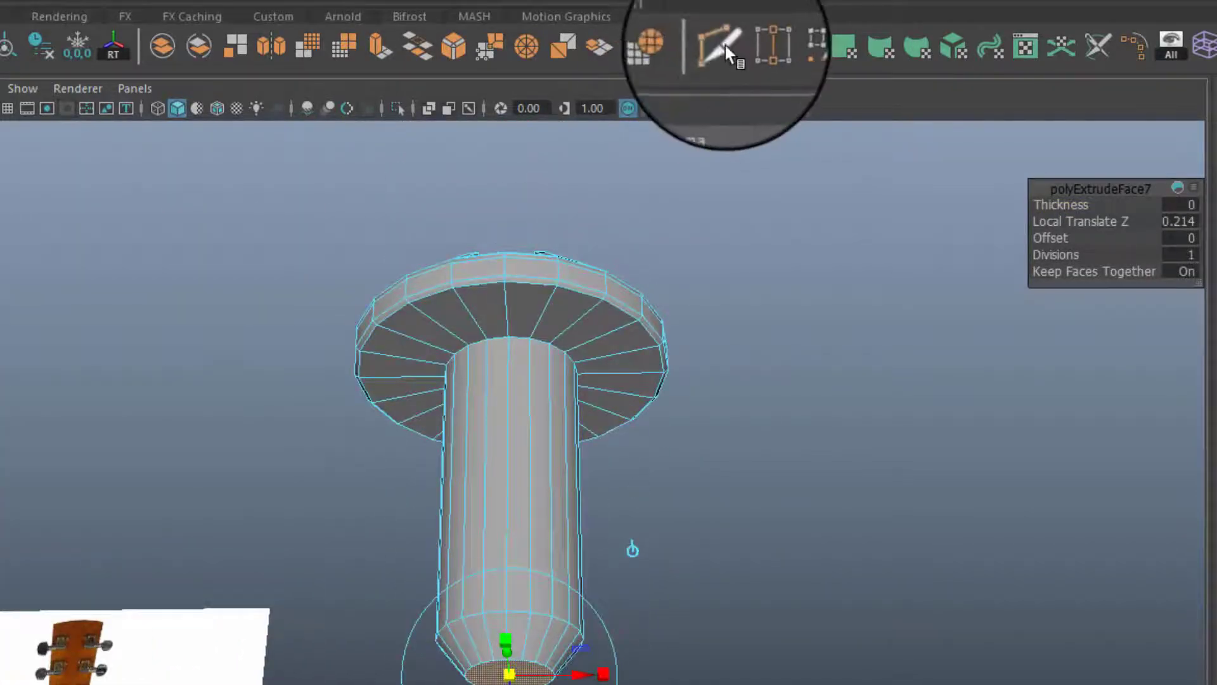
double_click(549, 342)
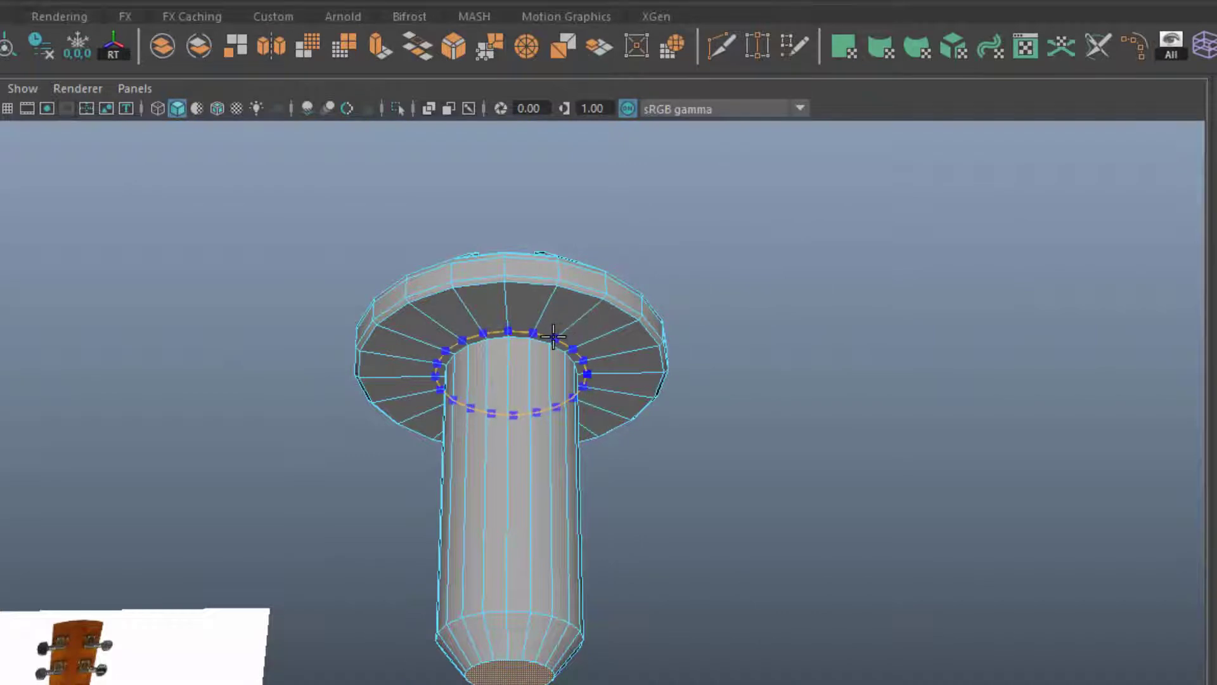
Select the slot's vertices in the screw head and pull them inward to narrow the slot.
double_click(574, 605)
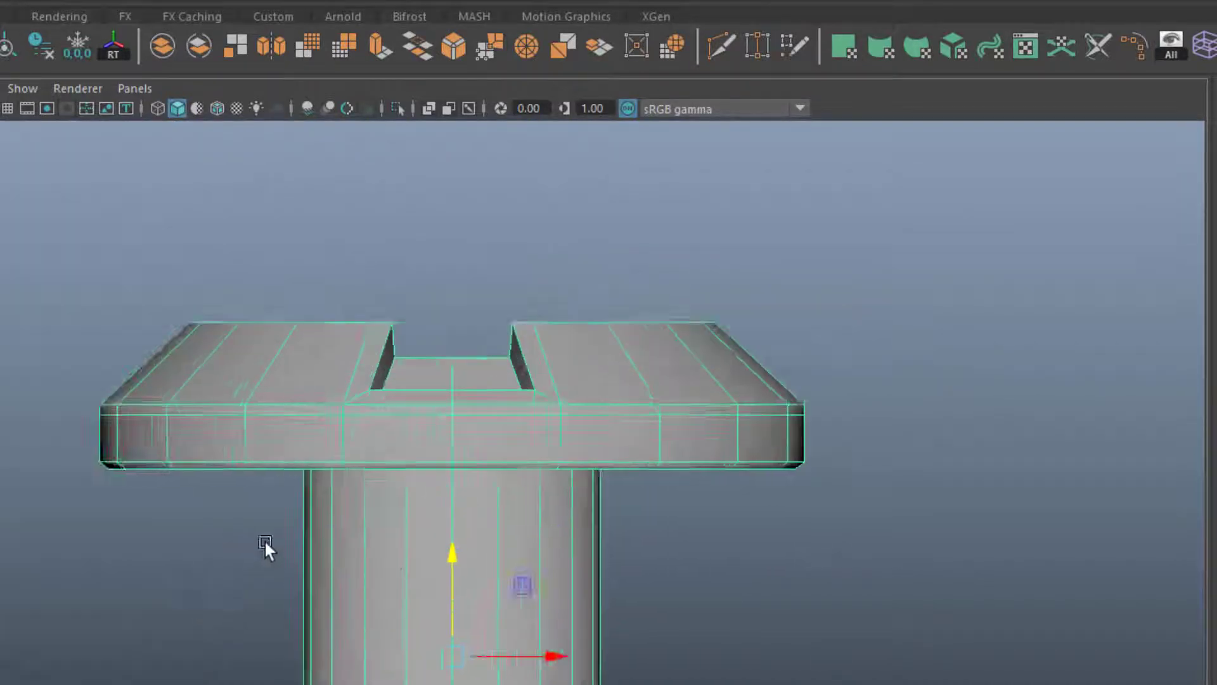
alt+right_drag(265, 539, 544, 394)
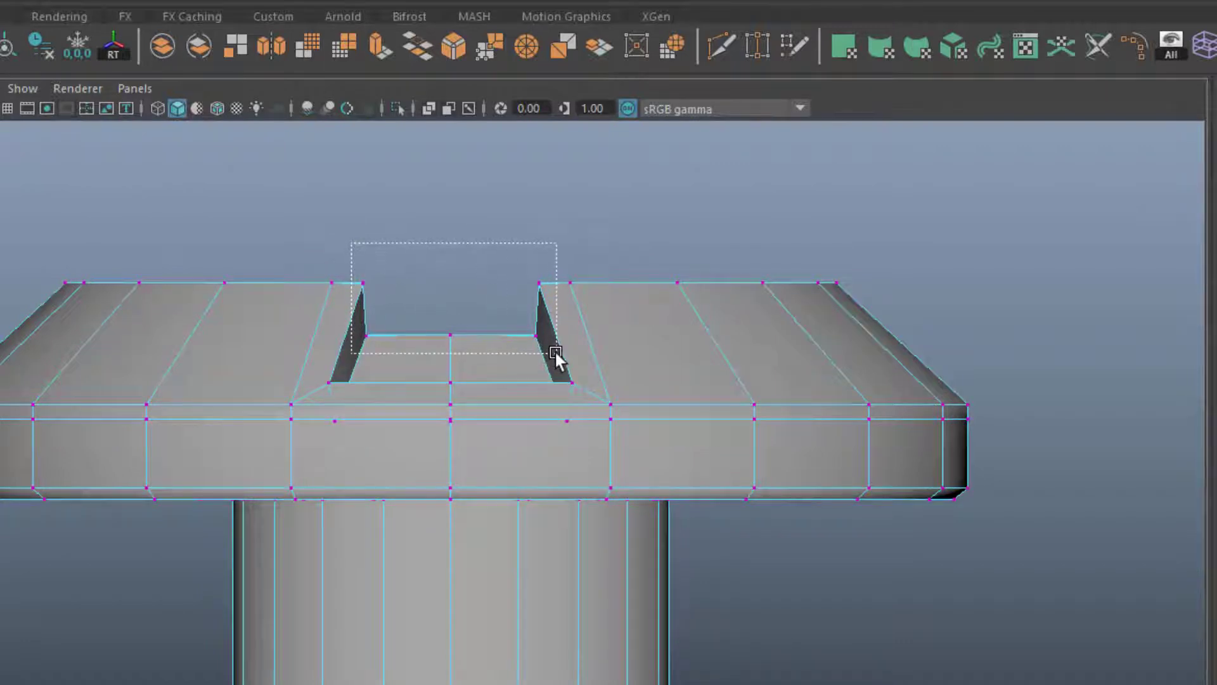
drag(550, 351, 552, 352)
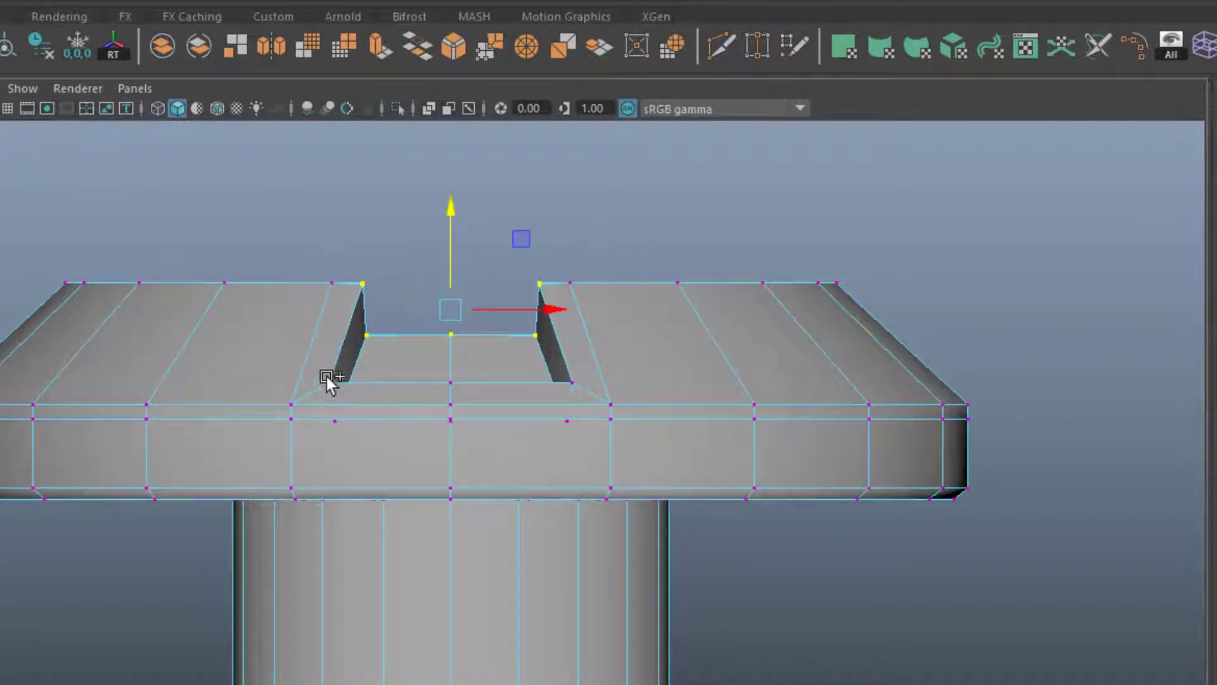
shift+drag(369, 435, 322, 378)
shift+drag(539, 371, 540, 372)
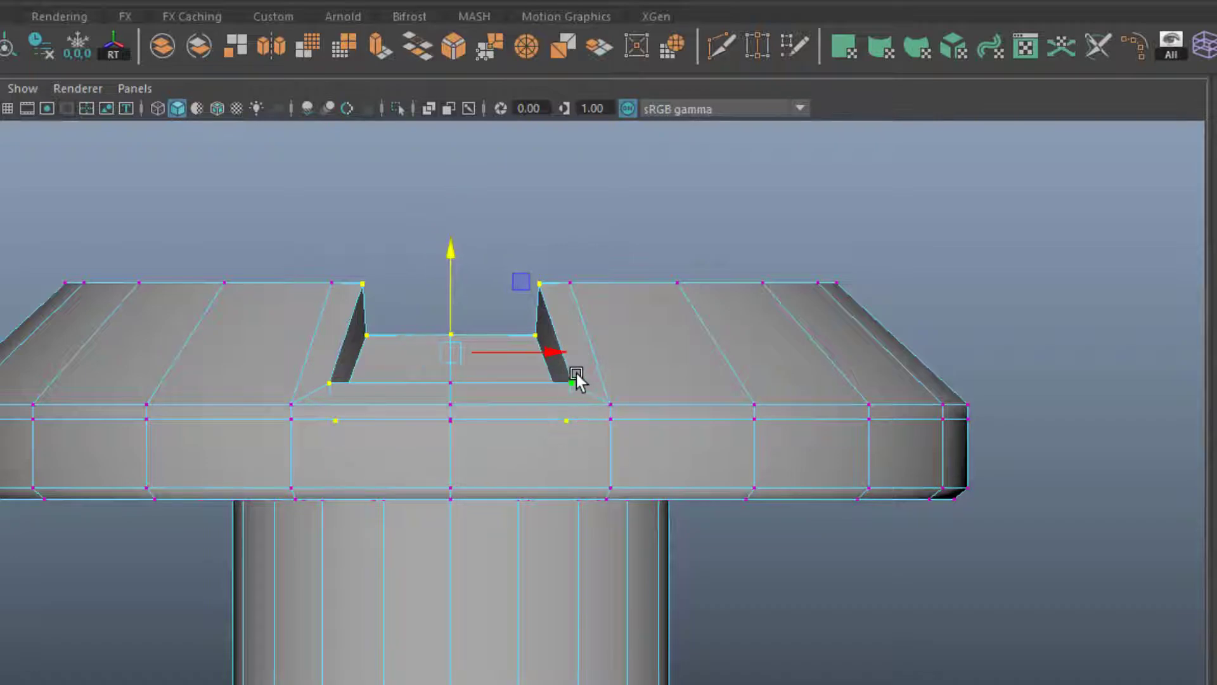
middle_drag(576, 380, 505, 353)
mouse_move(506, 353)
alt+mouse_down()
mouse_move(541, 353)
mouse_move(505, 462)
mouse_move(468, 448)
mouse_move(619, 101)
alt+mouse_up()
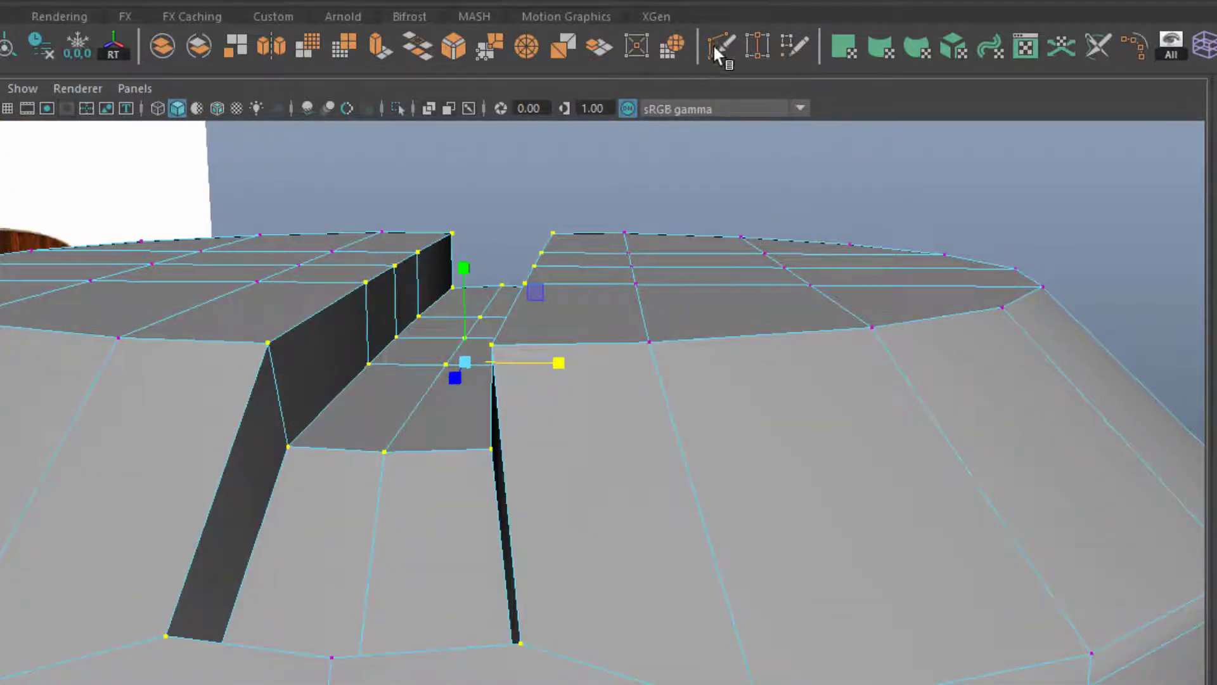
Insert edge loops along the slot's centre, near the underside rim and at the shaft top.
click(480, 235)
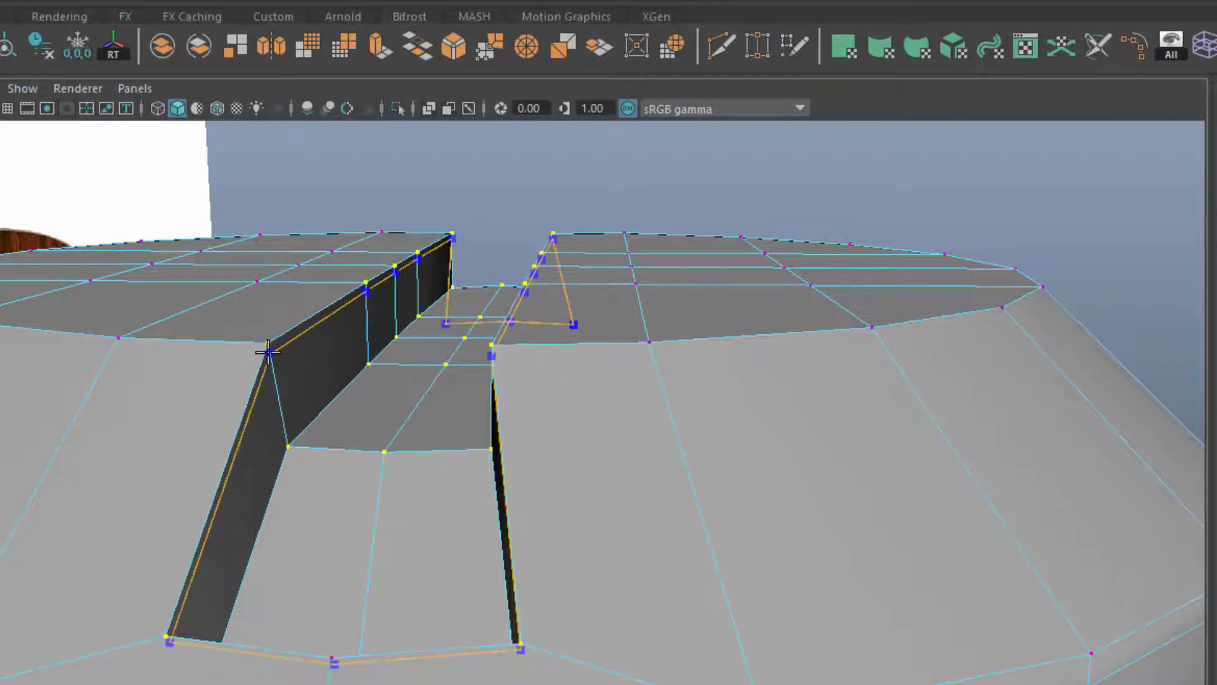
mouse_move(267, 352)
alt+mouse_down()
mouse_move(119, 660)
mouse_move(180, 630)
mouse_move(221, 540)
alt+mouse_up()
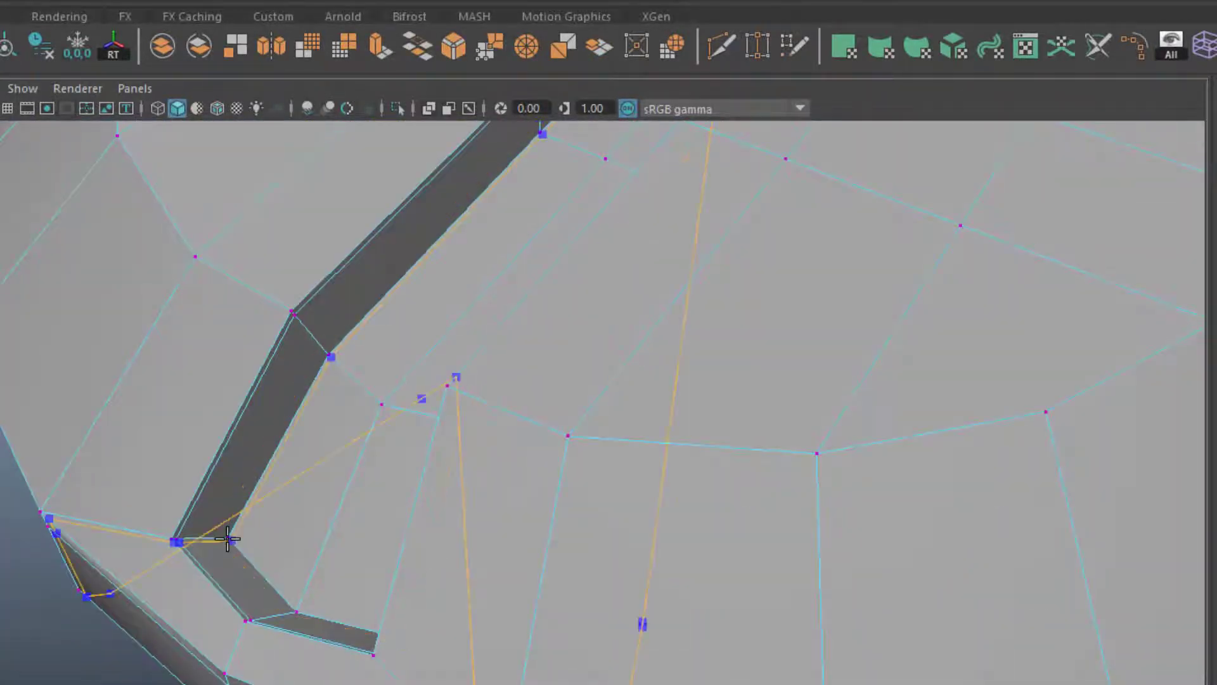
ctrl+click(220, 540)
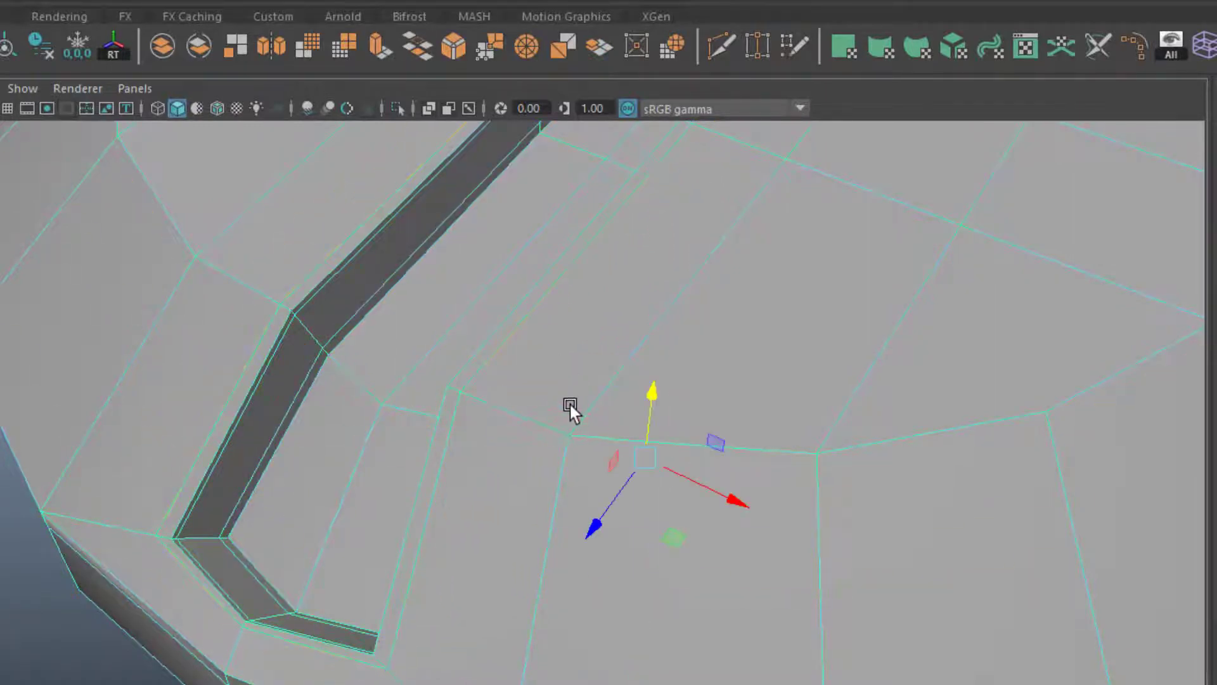
scroll(569, 400, down, 5)
mouse_move(569, 397)
alt+mouse_down()
mouse_move(549, 533)
mouse_move(863, 221)
alt+mouse_up()
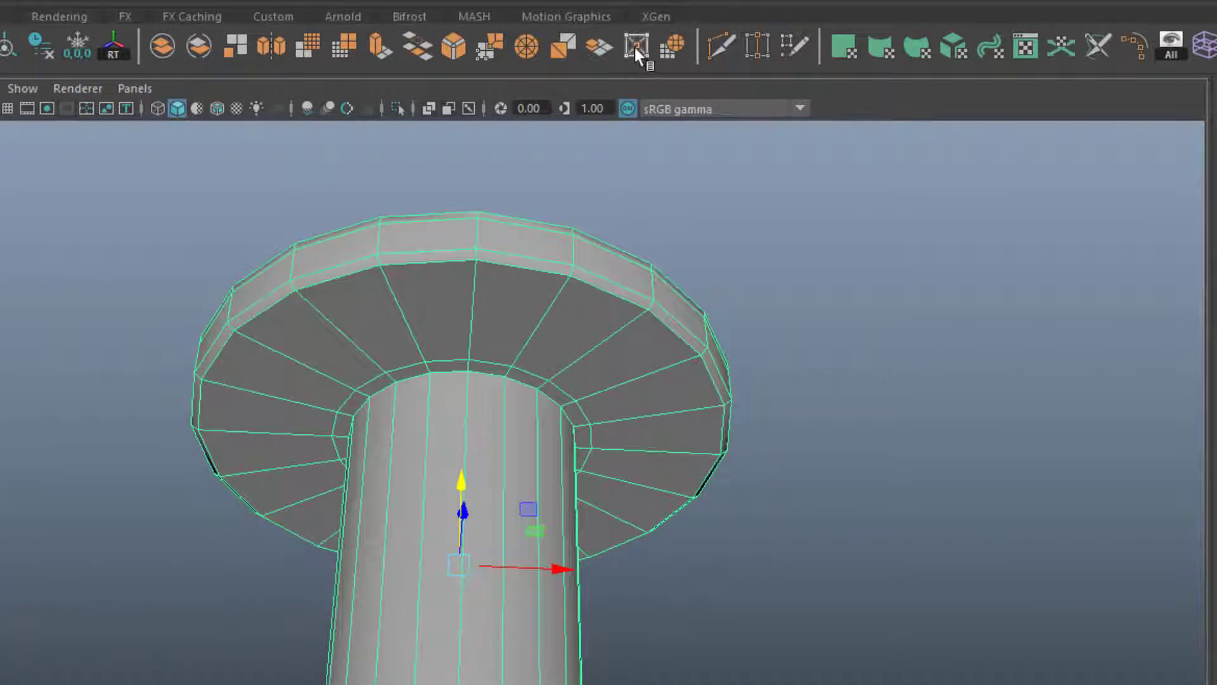
ctrl+click(618, 292)
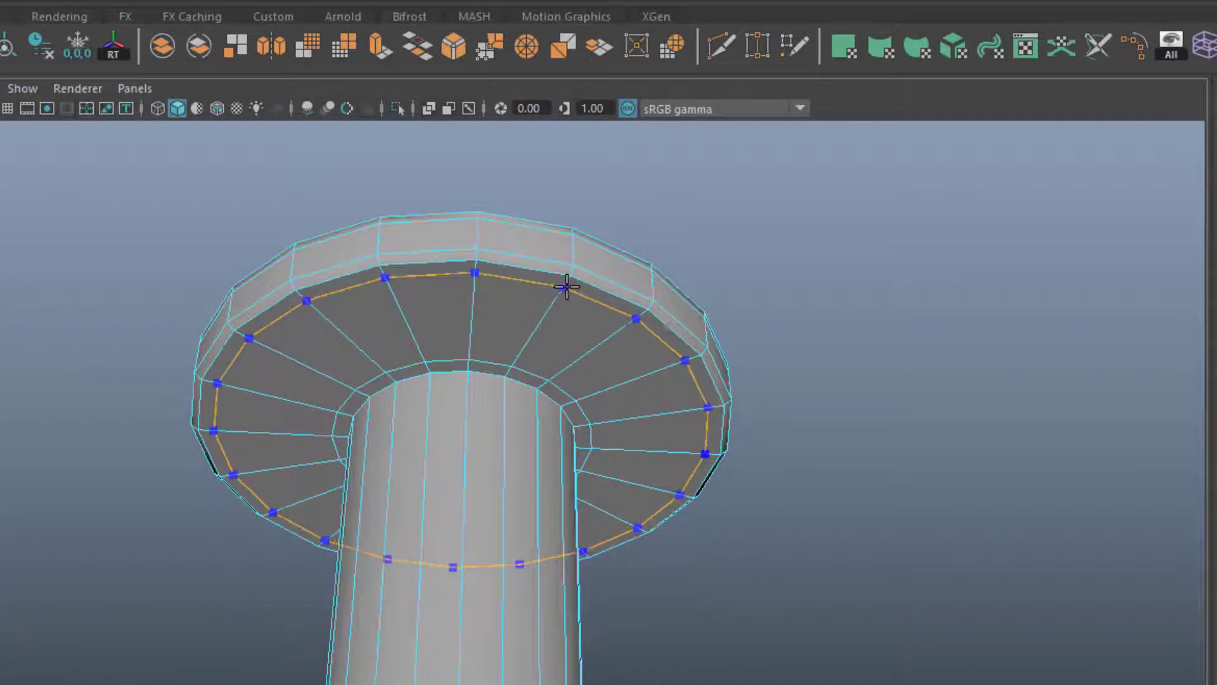
ctrl+click(504, 384)
scroll(484, 440, down, 5)
Rotate the screw 90 degrees on X so it lies on its side.
alt+drag(484, 440, 530, 562)
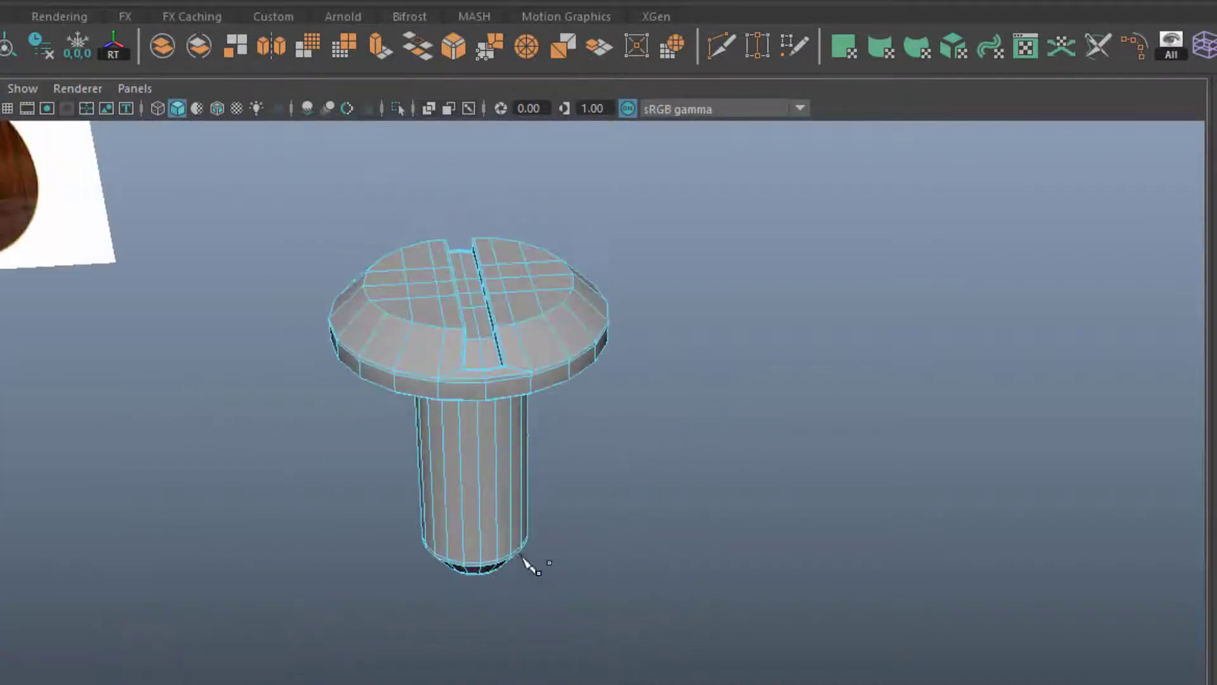
click(530, 562)
scroll(544, 425, down, 5)
click(543, 422)
mouse_move(543, 421)
alt+mouse_down()
mouse_move(108, 516)
mouse_move(511, 579)
alt+mouse_up()
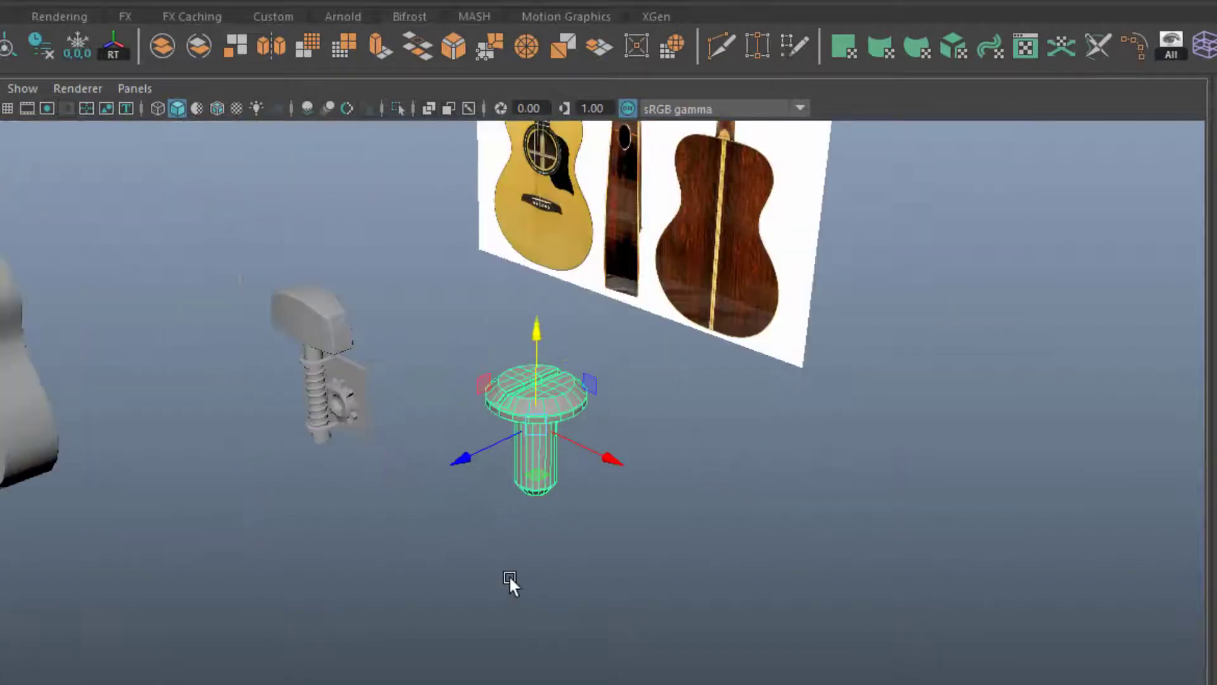
scroll(285, 402, up, 3)
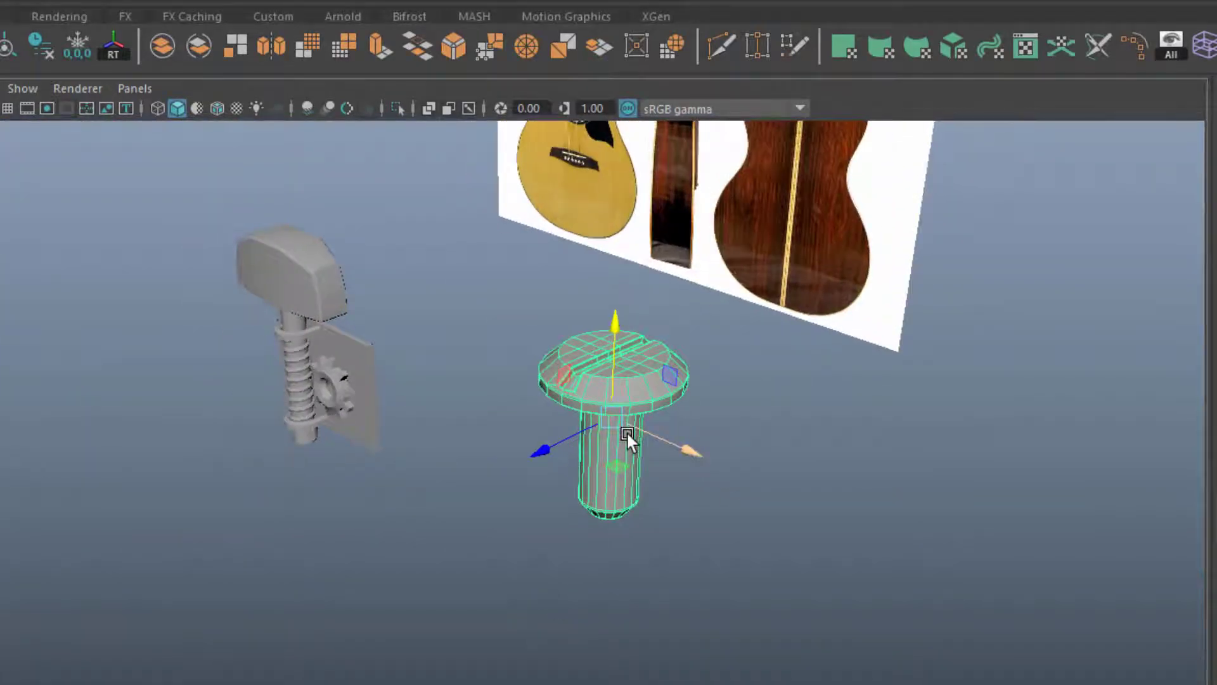
key(e)
mouse_move(307, 380)
mouse_down()
mouse_move(288, 380)
mouse_move(265, 492)
mouse_up()
text(9)
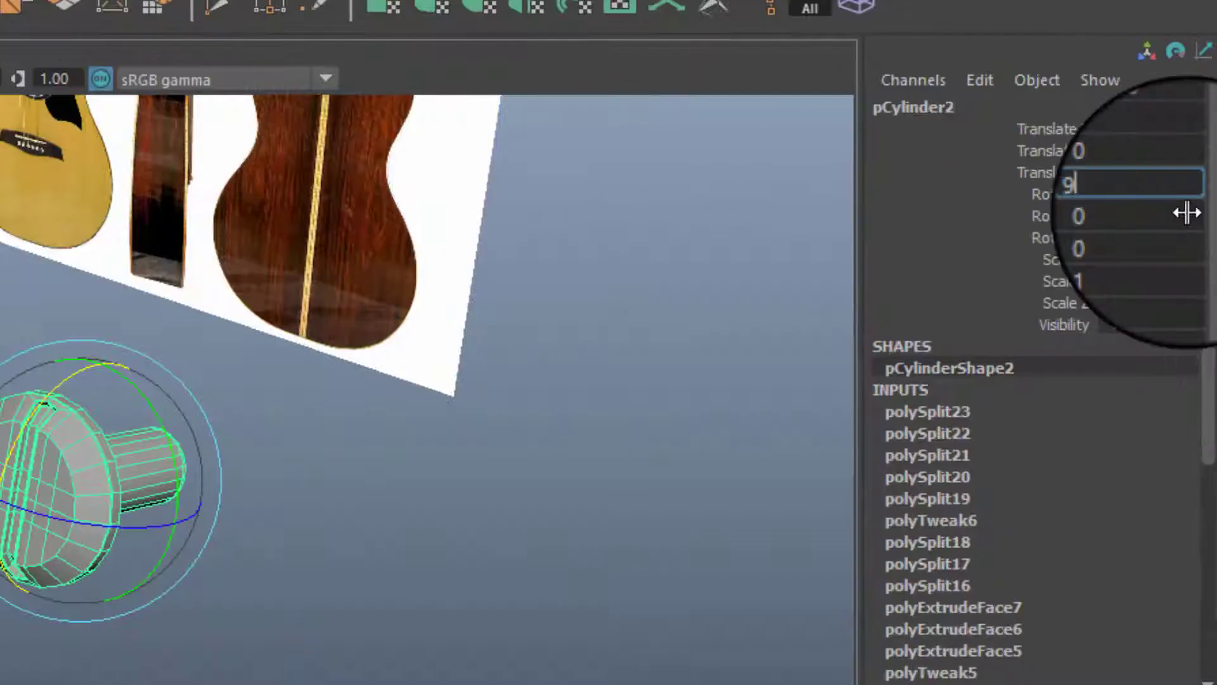
text(0)
key(Return)
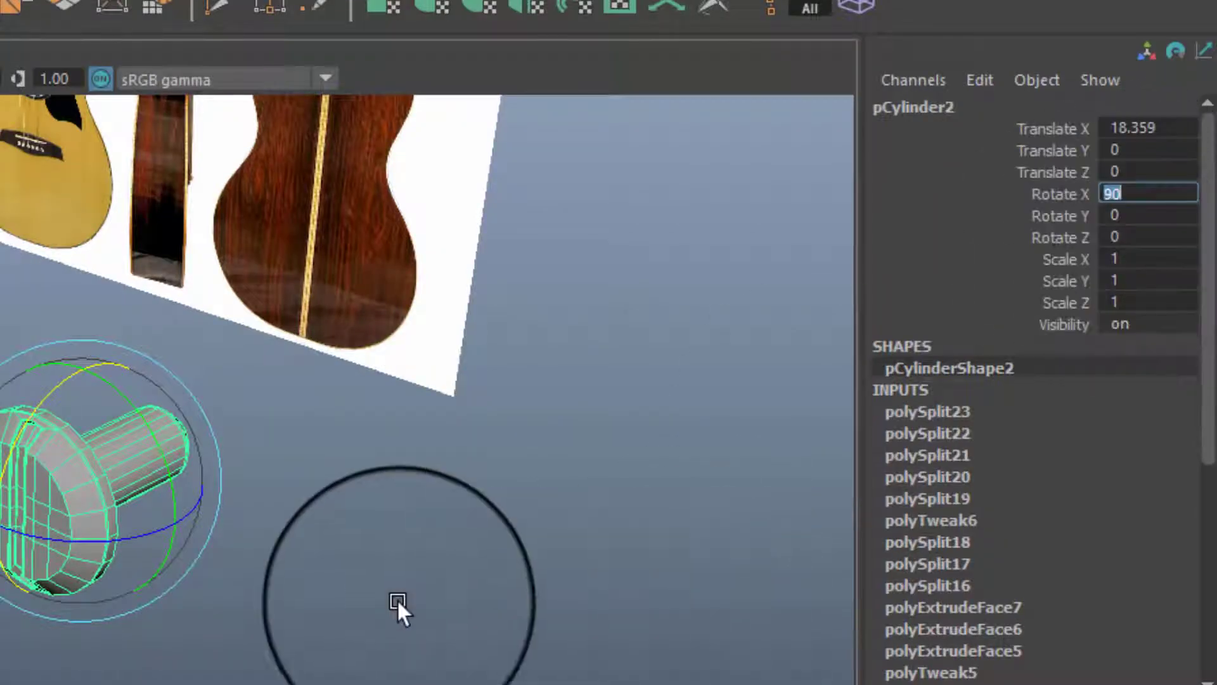
Move the screw into the gear's centre hole, nudging it along X.
key(w)
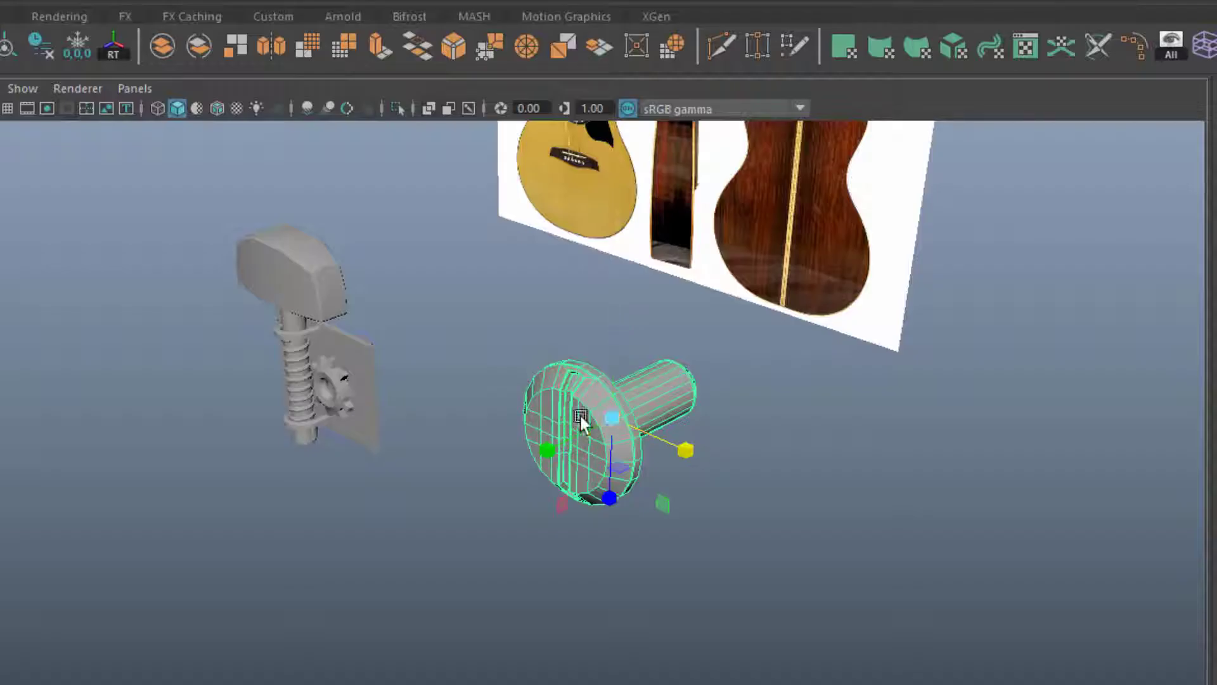
mouse_move(579, 421)
mouse_down()
mouse_move(530, 424)
mouse_move(583, 429)
mouse_move(417, 404)
mouse_up()
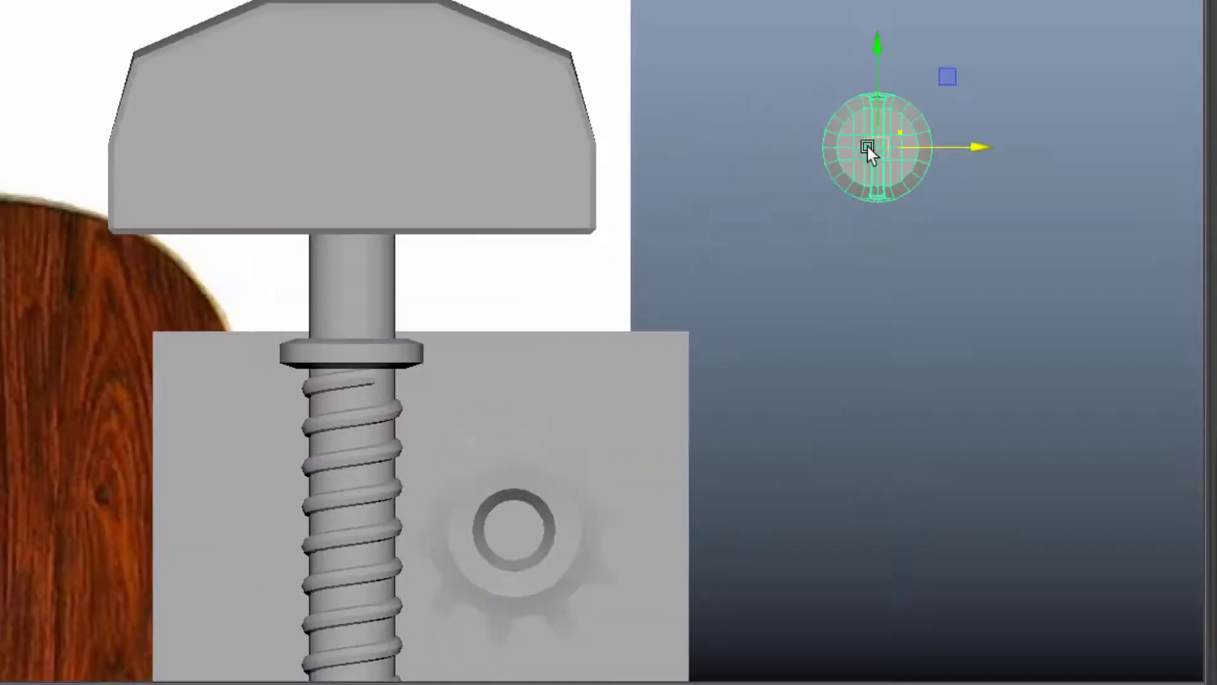
drag(867, 146, 512, 538)
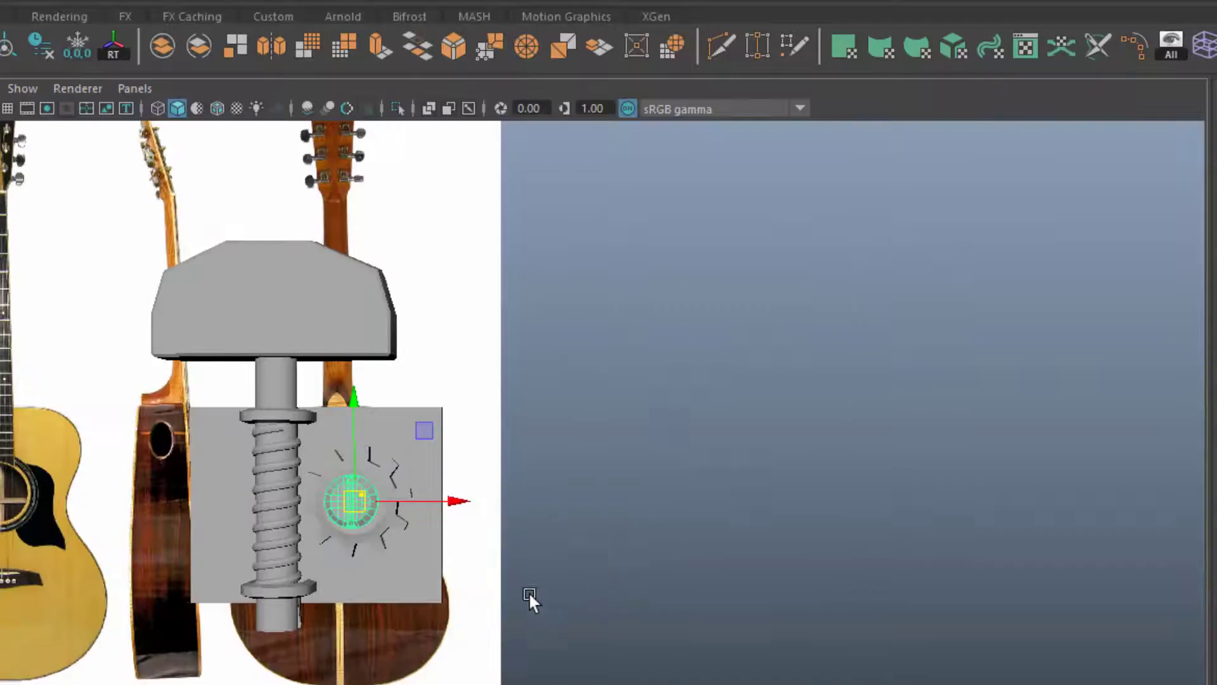
alt+drag(529, 591, 597, 506)
scroll(597, 506, up, 5)
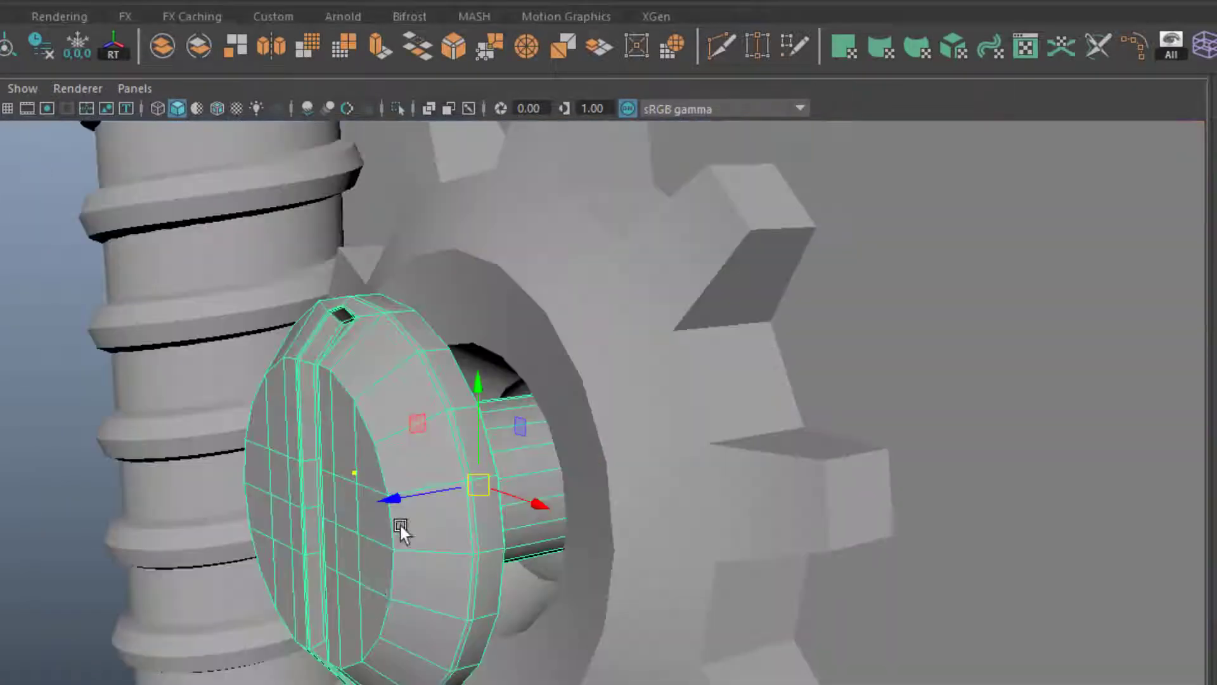
mouse_move(402, 530)
alt+mouse_down()
mouse_move(274, 517)
mouse_move(370, 478)
alt+mouse_up()
drag(453, 479, 686, 565)
mouse_move(752, 577)
alt+mouse_down()
mouse_move(710, 550)
mouse_move(751, 554)
mouse_move(716, 489)
alt+mouse_up()
Stretch the axle's end vertices outward into a long cylindrical shaft.
key(F9)
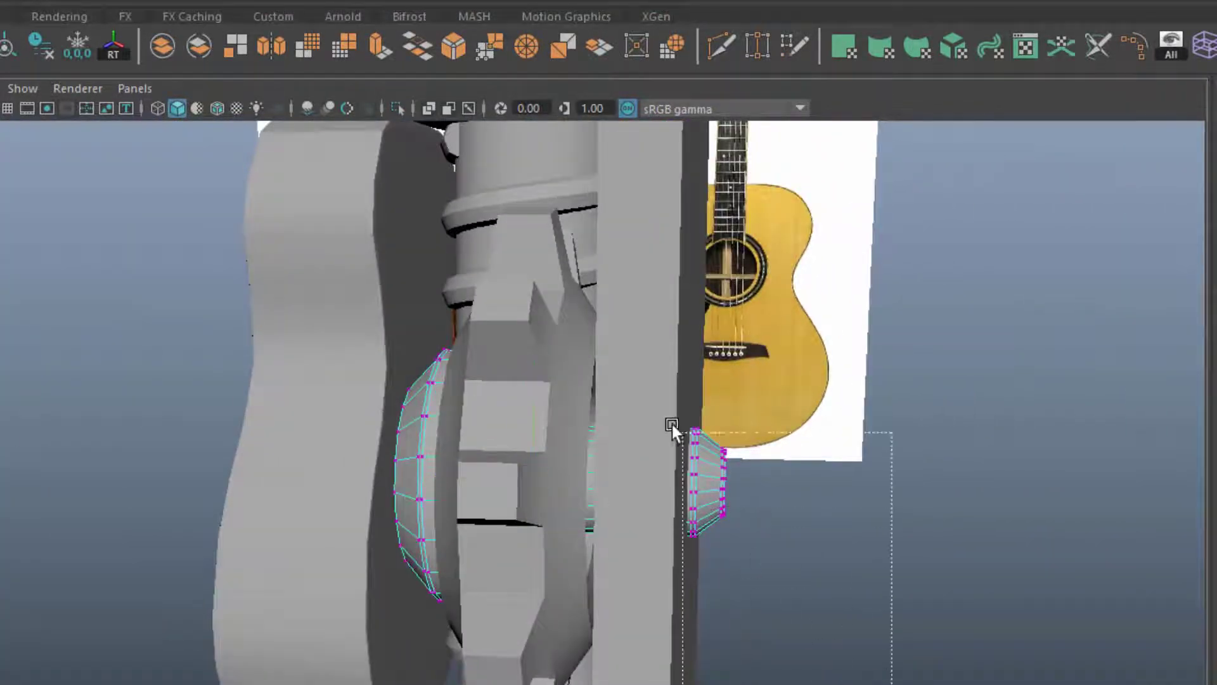
drag(891, 663, 672, 424)
mouse_move(600, 479)
mouse_down()
mouse_move(756, 489)
mouse_move(851, 511)
mouse_up()
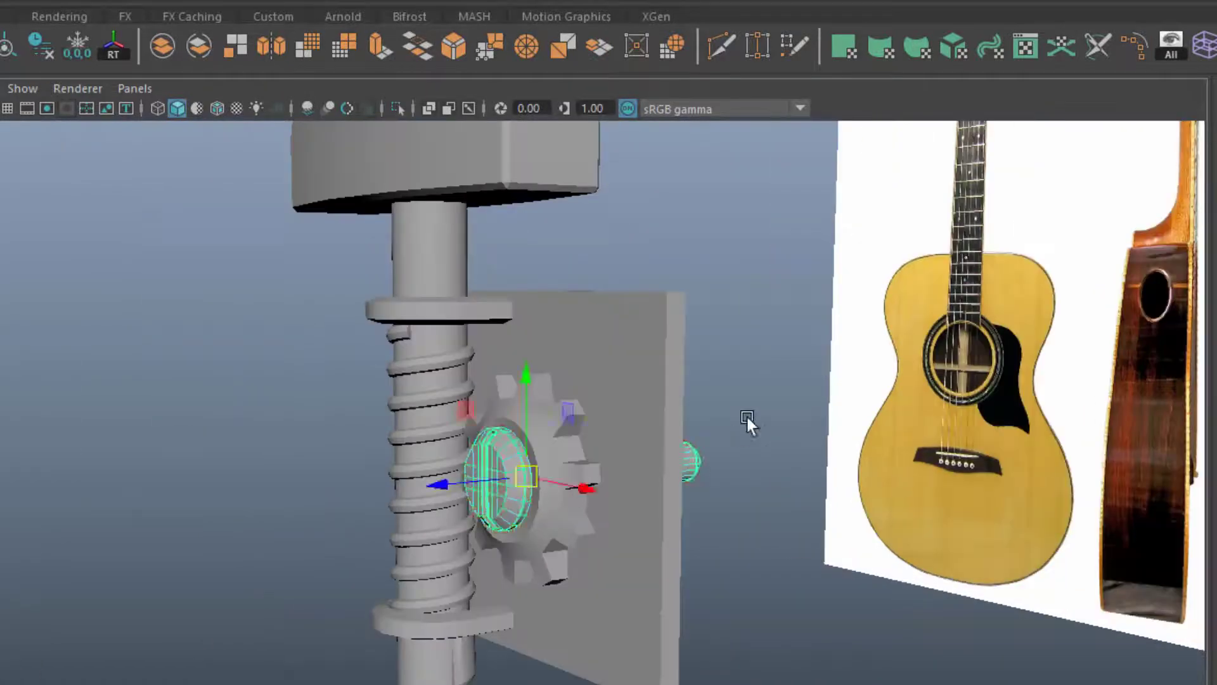
mouse_move(747, 420)
alt+mouse_down()
mouse_move(468, 457)
mouse_move(412, 494)
mouse_move(484, 548)
alt+mouse_up()
Reposition the mounting plate's pivot from its top-left corner down its left edge.
mouse_move(643, 653)
alt+mouse_down()
mouse_move(334, 557)
mouse_move(198, 410)
mouse_move(261, 440)
mouse_move(246, 371)
alt+mouse_up()
click(198, 411)
middle_drag(242, 360, 264, 328)
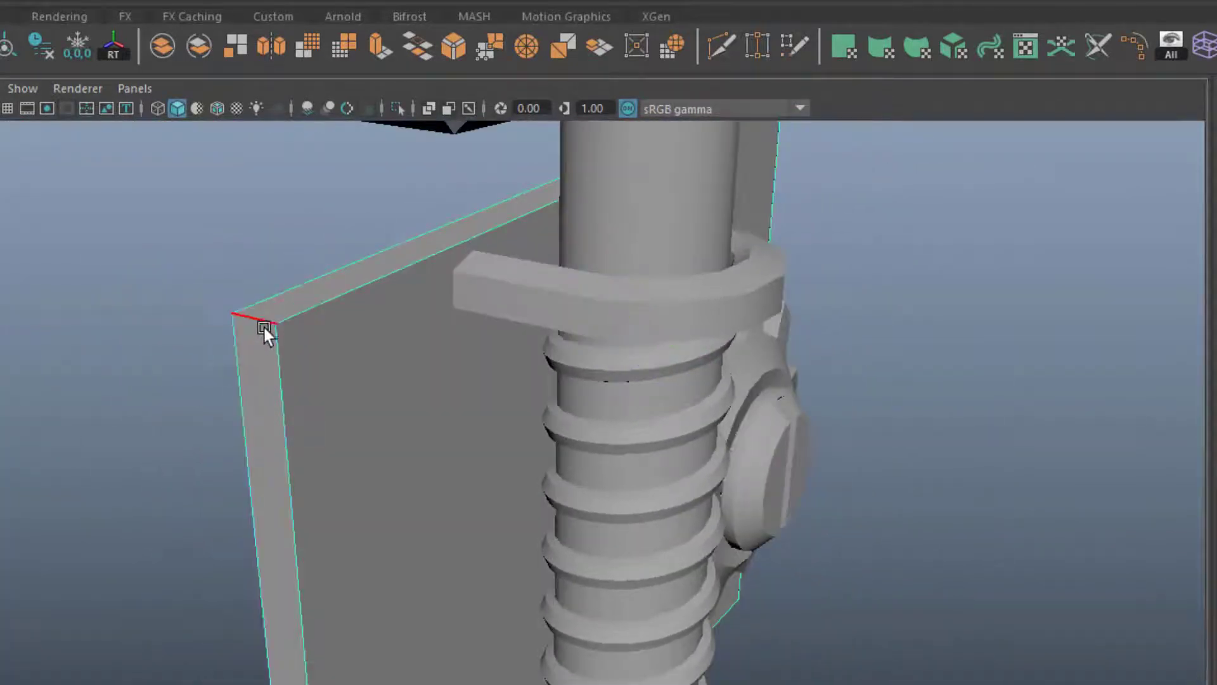
mouse_move(326, 419)
alt+mouse_down()
mouse_move(543, 670)
mouse_move(414, 629)
alt+mouse_up()
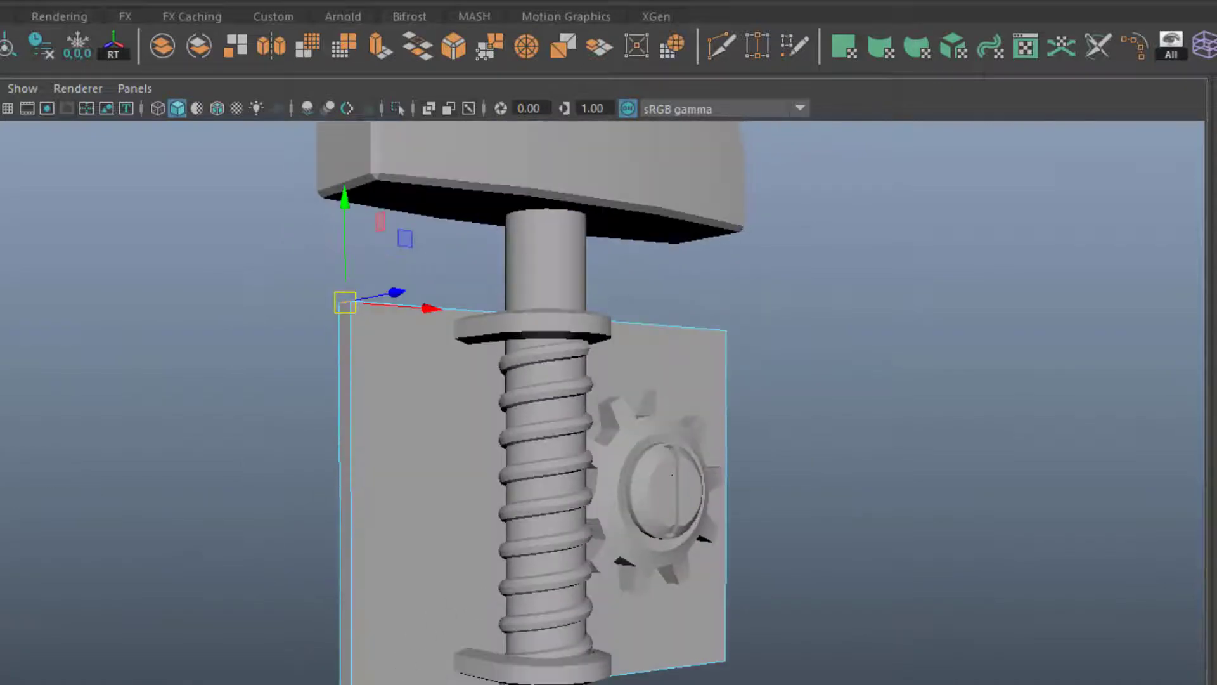
middle_drag(345, 302, 344, 505)
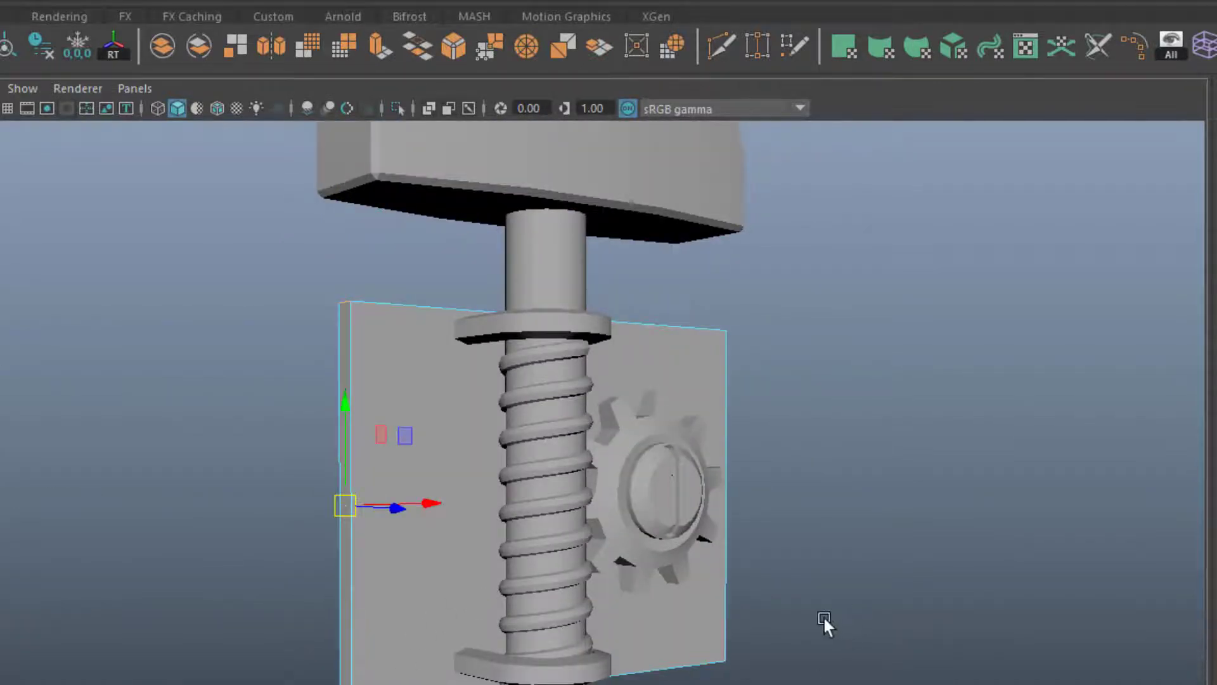
alt+drag(824, 622, 544, 621)
middle_drag(522, 402, 523, 397)
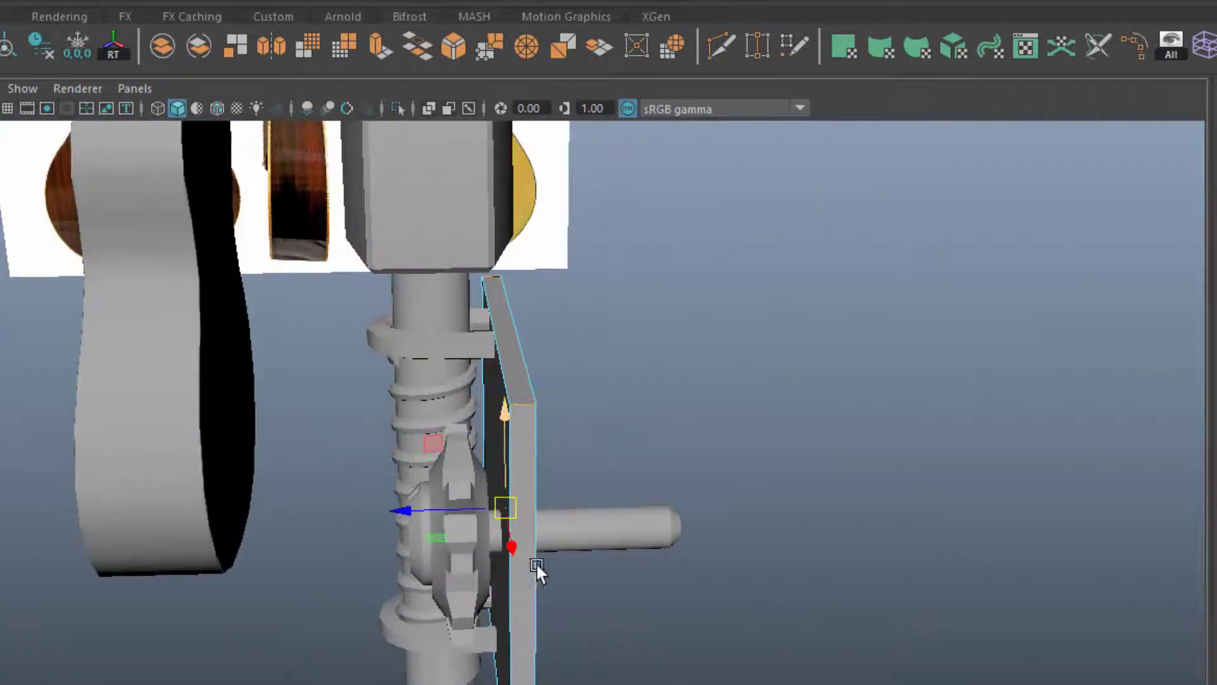
alt+drag(537, 565, 587, 531)
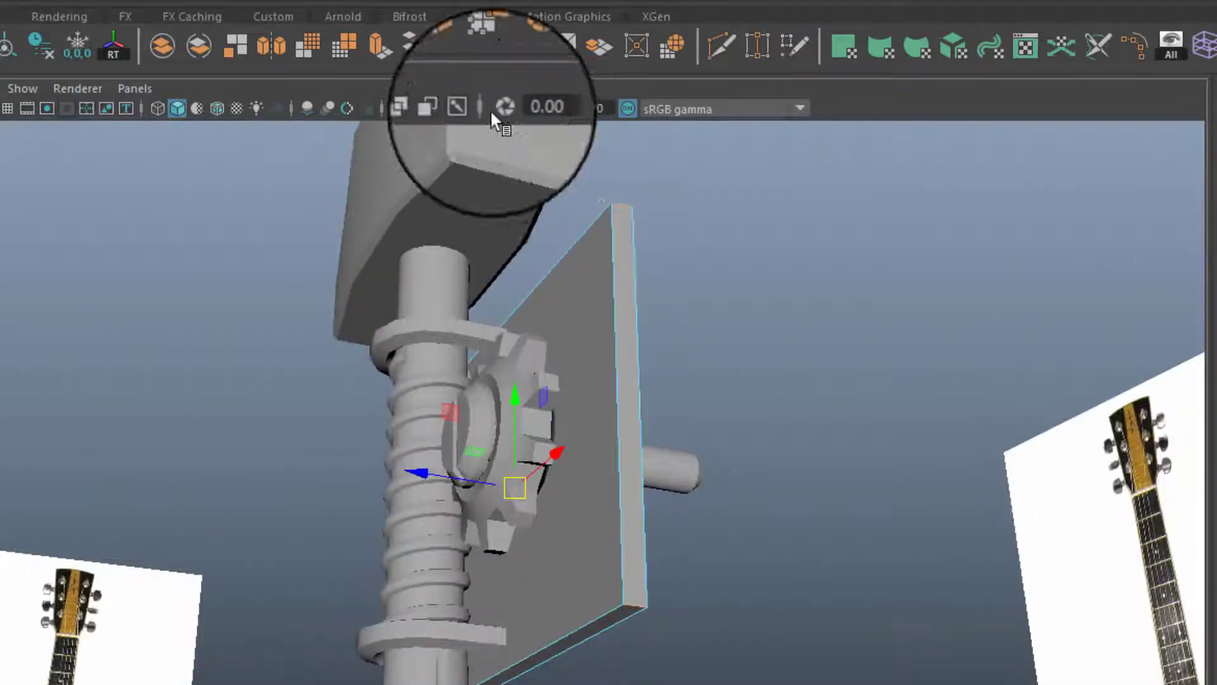
Bevel the corners of the mounting plate.
click(454, 47)
mouse_move(607, 292)
alt+mouse_down()
mouse_move(820, 556)
mouse_move(790, 534)
alt+mouse_up()
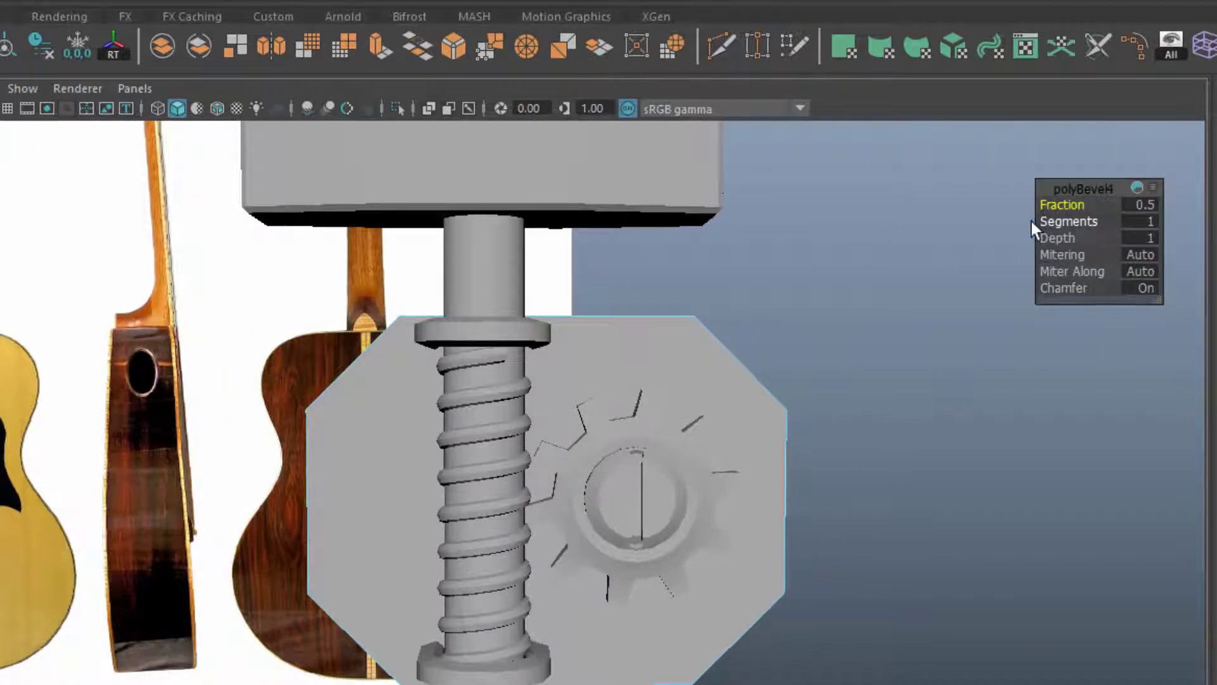
mouse_move(537, 391)
alt+mouse_down()
mouse_move(579, 426)
mouse_move(453, 432)
mouse_move(524, 563)
mouse_move(258, 505)
mouse_move(478, 549)
mouse_move(450, 373)
alt+mouse_up()
Combine all tuning-peg parts into one object and move it to the top of the guitar neck.
drag(450, 373, 659, 653)
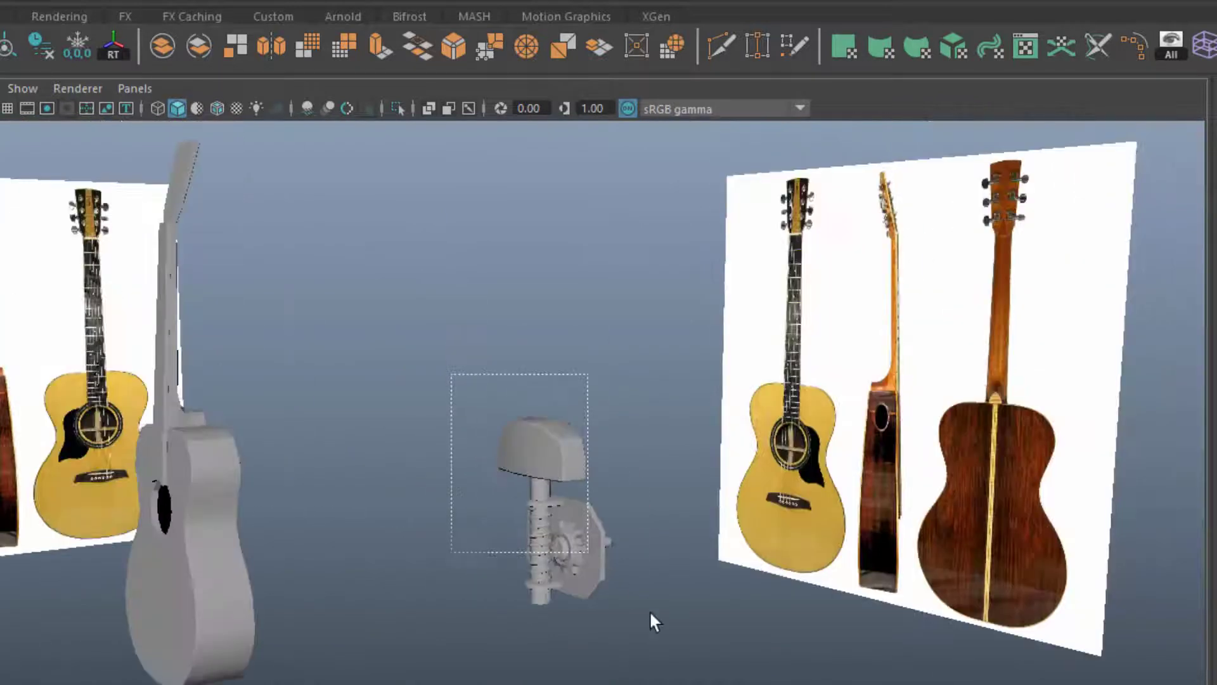
alt+drag(586, 633, 545, 628)
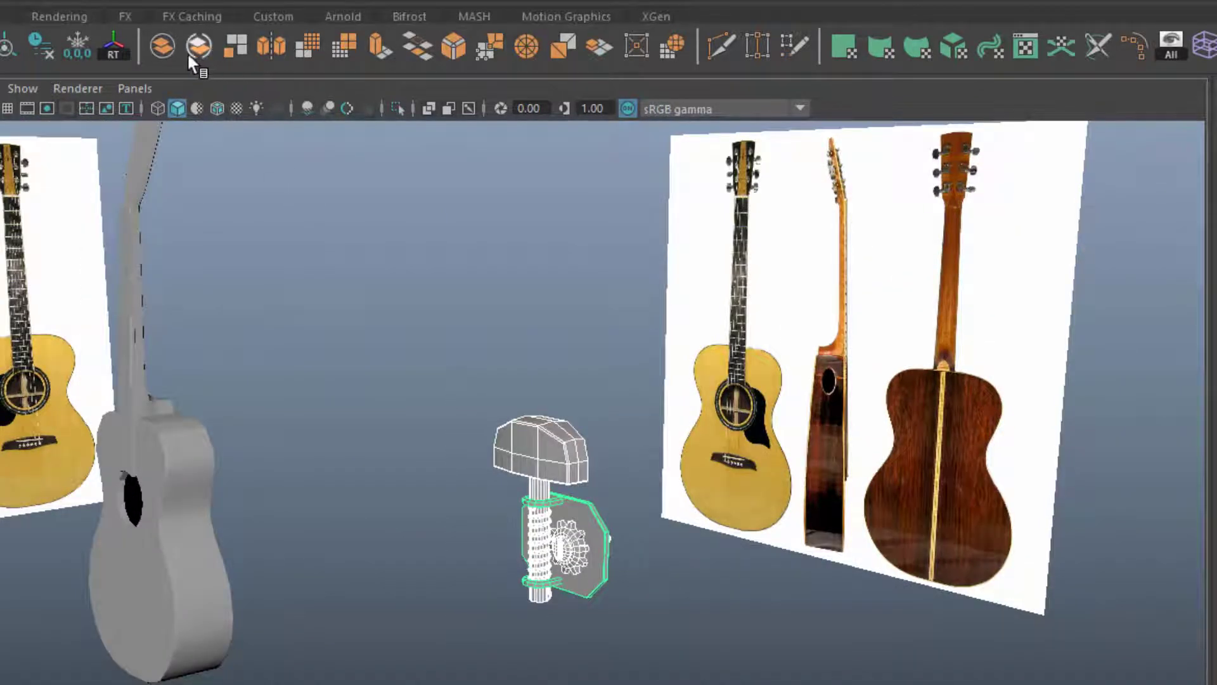
click(162, 46)
alt+drag(698, 624, 411, 628)
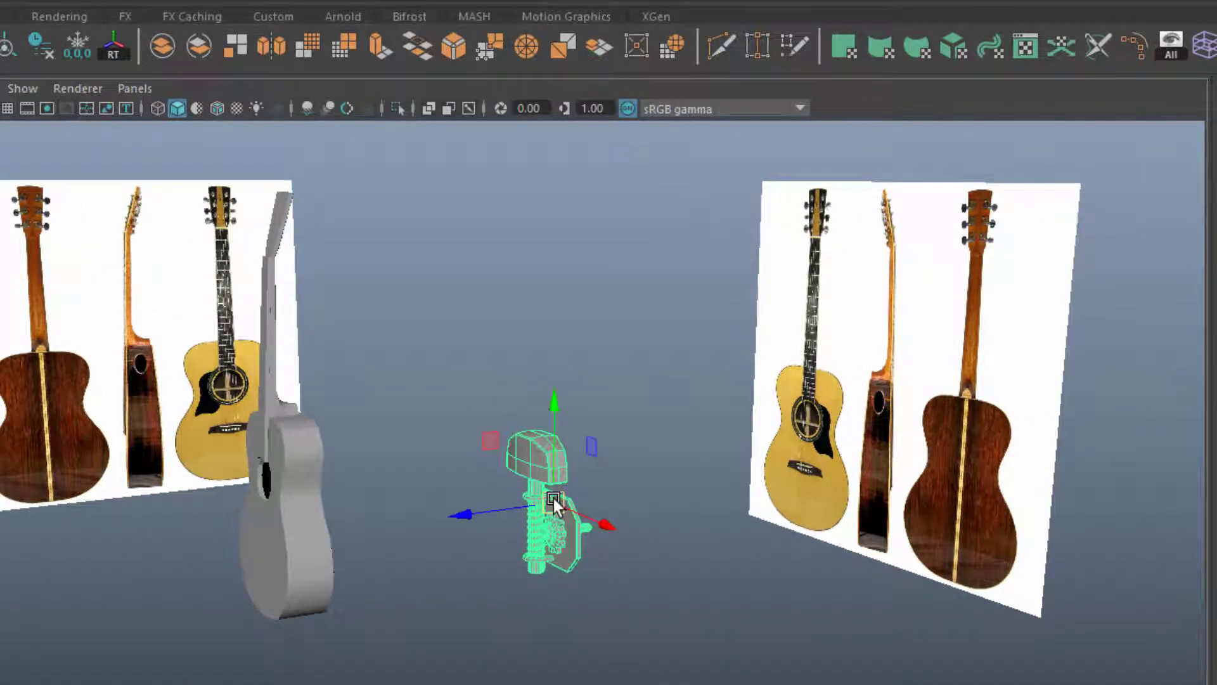
mouse_move(759, 591)
alt+mouse_down()
mouse_move(556, 500)
mouse_move(111, 211)
alt+mouse_up()
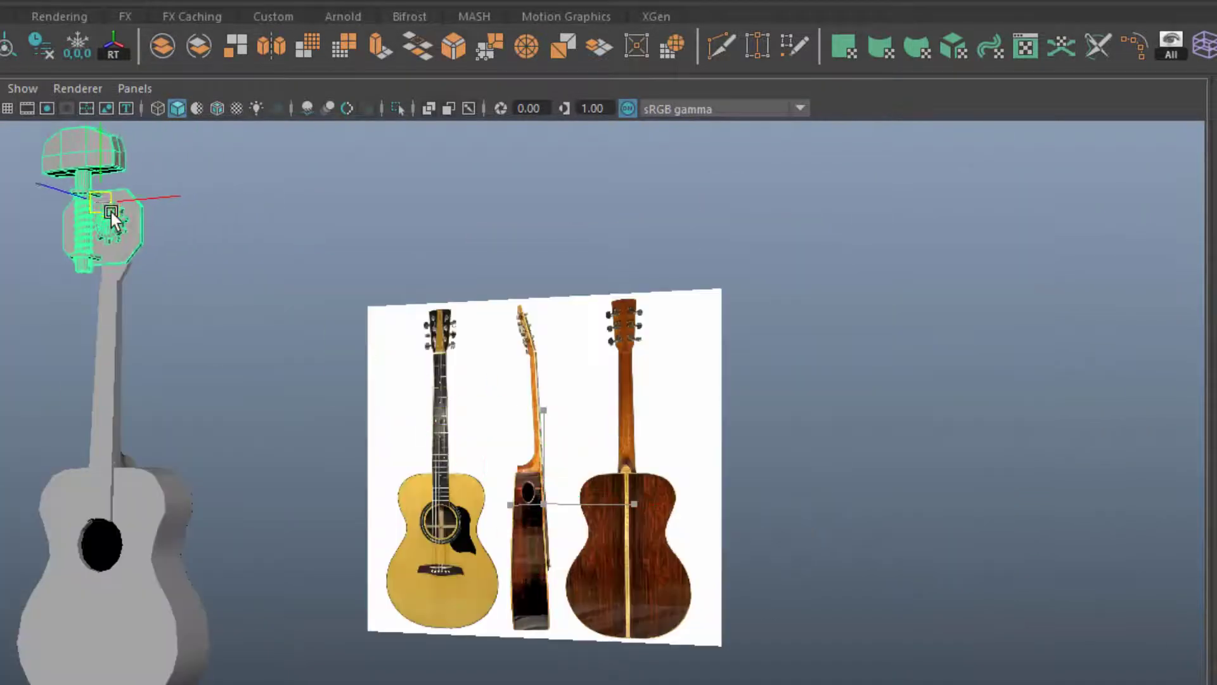
mouse_move(111, 212)
alt+right_down()
mouse_move(350, 606)
mouse_move(400, 583)
mouse_move(90, 394)
alt+right_up()
Set the tuning peg's Rotate Y to 180.
mouse_move(89, 394)
alt+mouse_down()
mouse_move(317, 557)
mouse_move(255, 588)
mouse_move(450, 562)
alt+mouse_up()
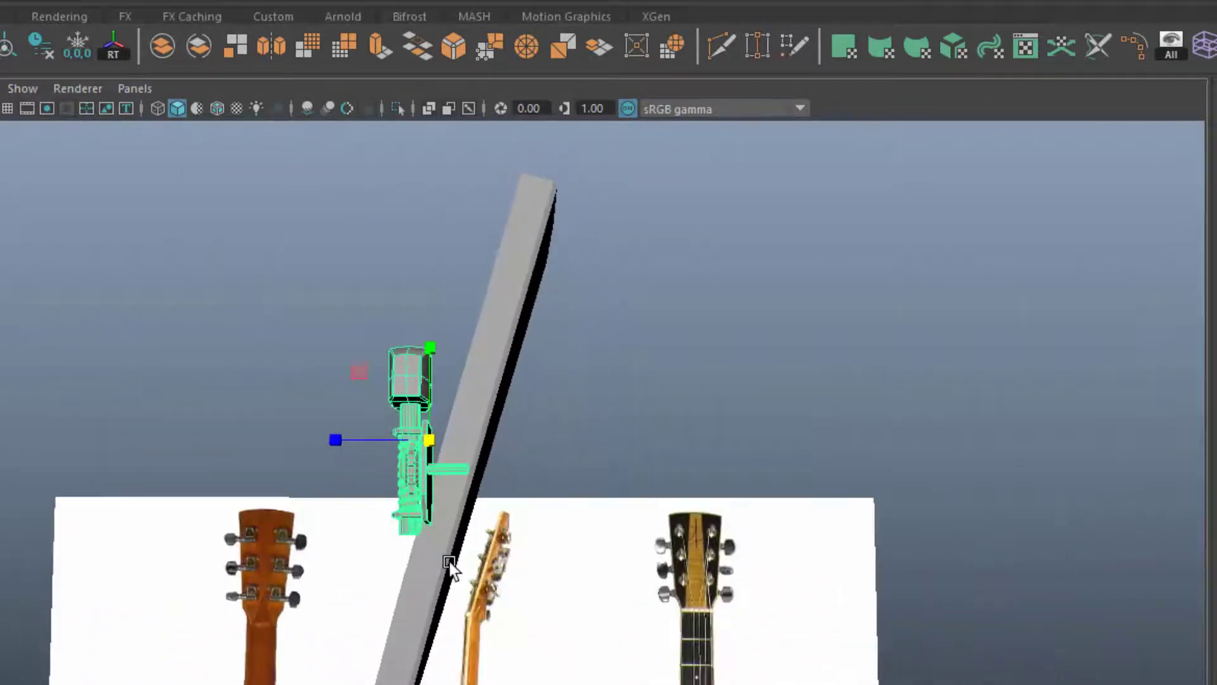
key(e)
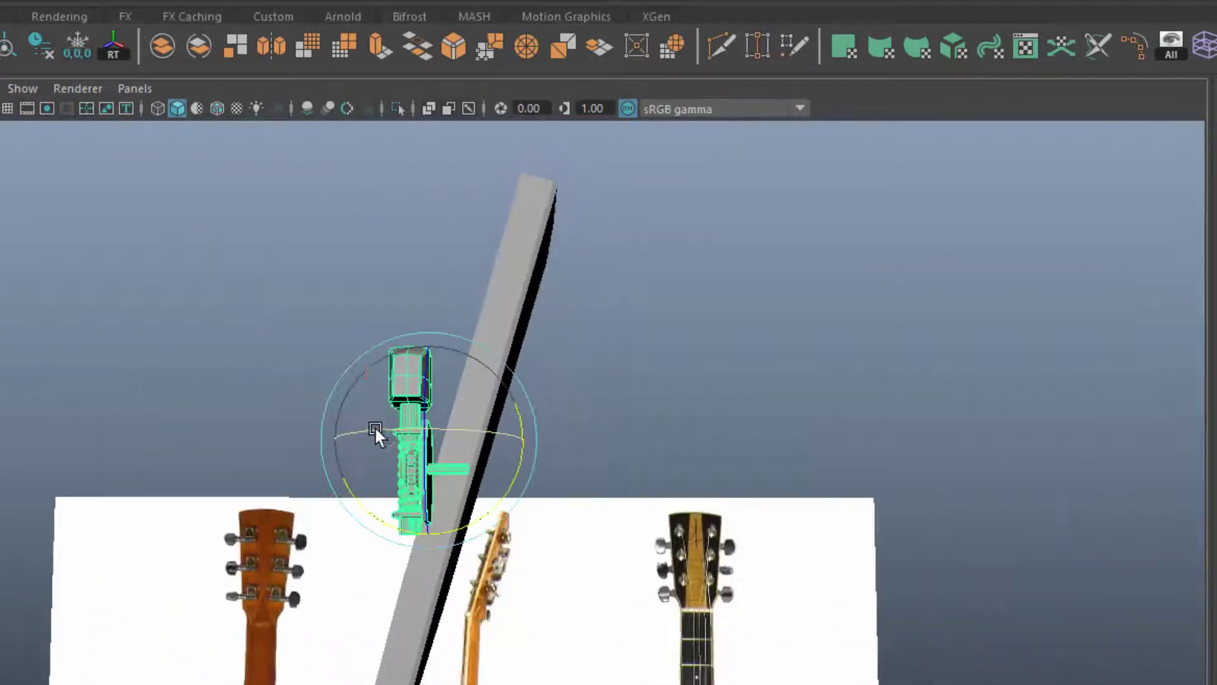
mouse_move(375, 429)
mouse_down()
mouse_move(511, 417)
mouse_move(512, 436)
mouse_move(442, 434)
mouse_up()
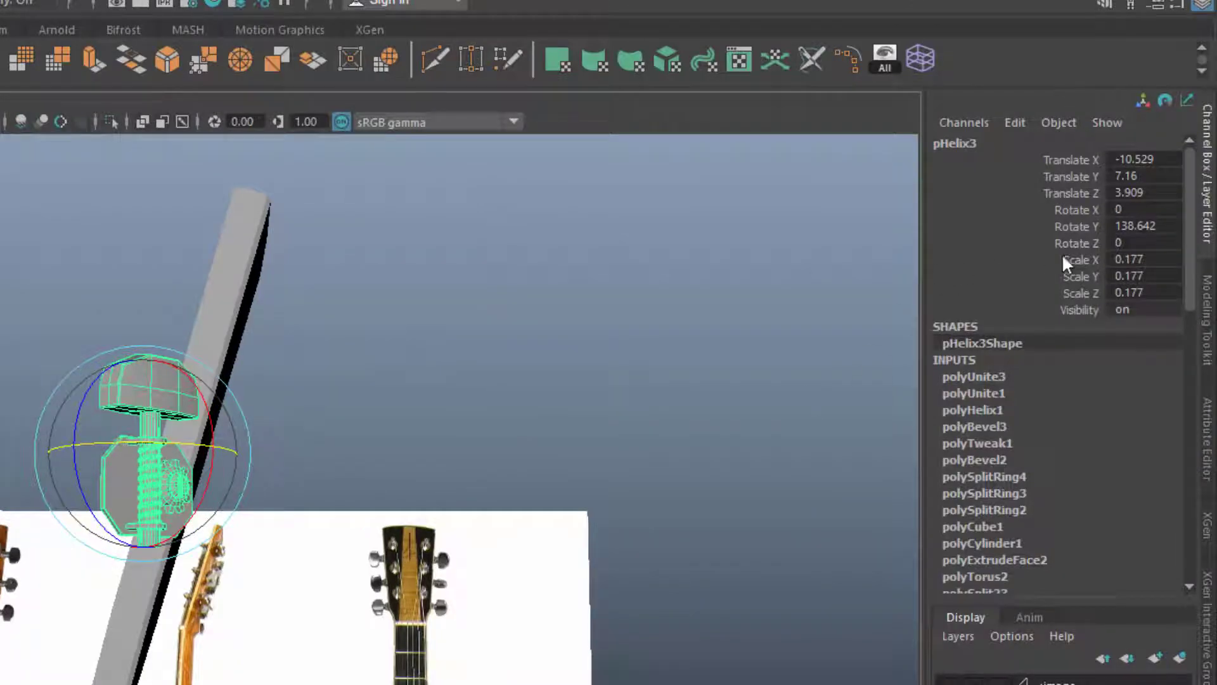
double_click(1150, 223)
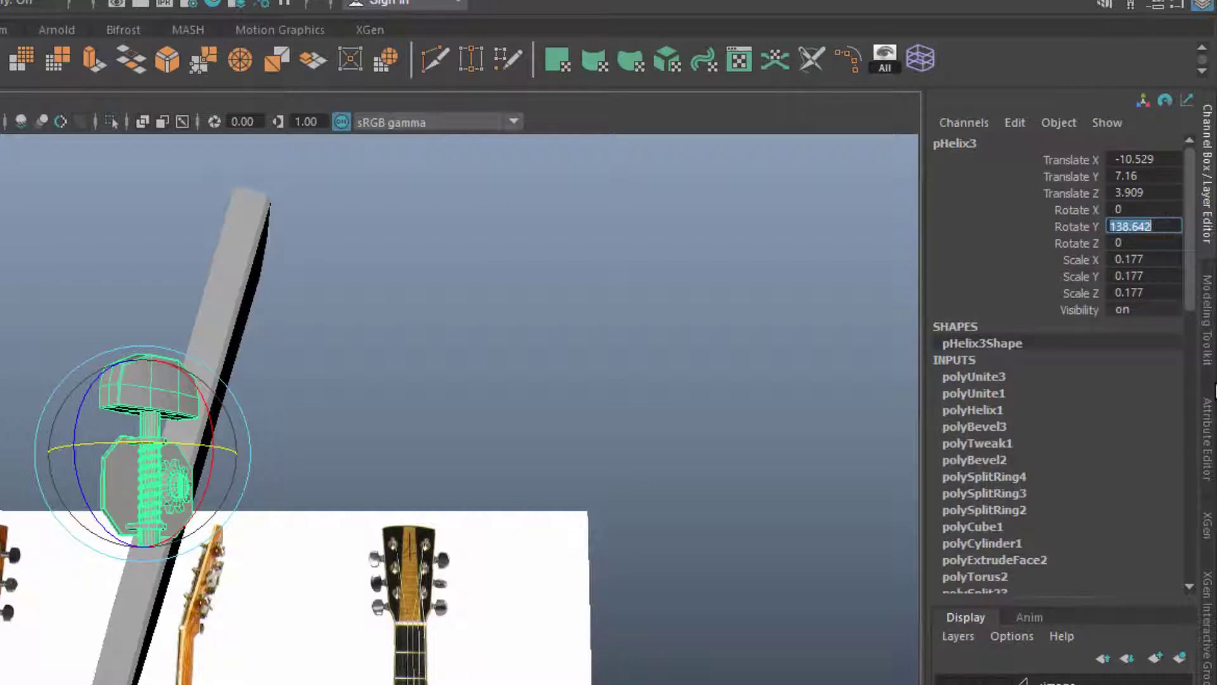
text(180)
key(Return)
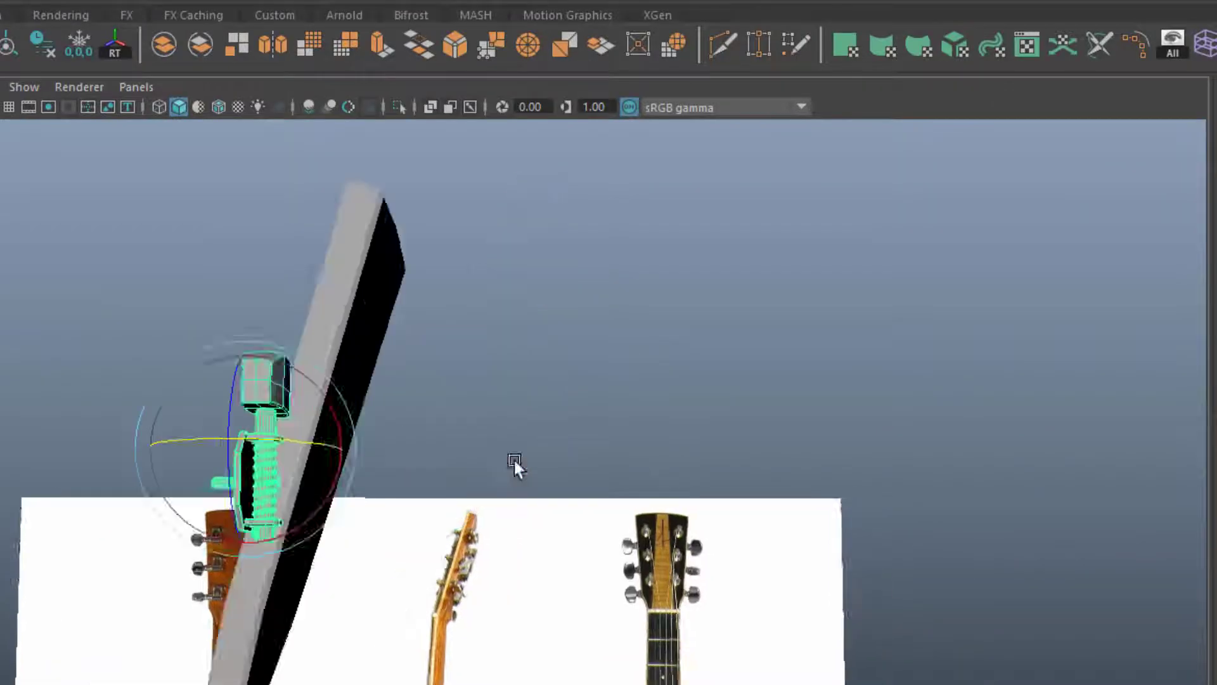
Move and tilt the peg to sit flush against the headstock side at its angle.
key(w)
mouse_move(514, 457)
alt+mouse_down()
mouse_move(120, 426)
mouse_move(299, 214)
alt+mouse_up()
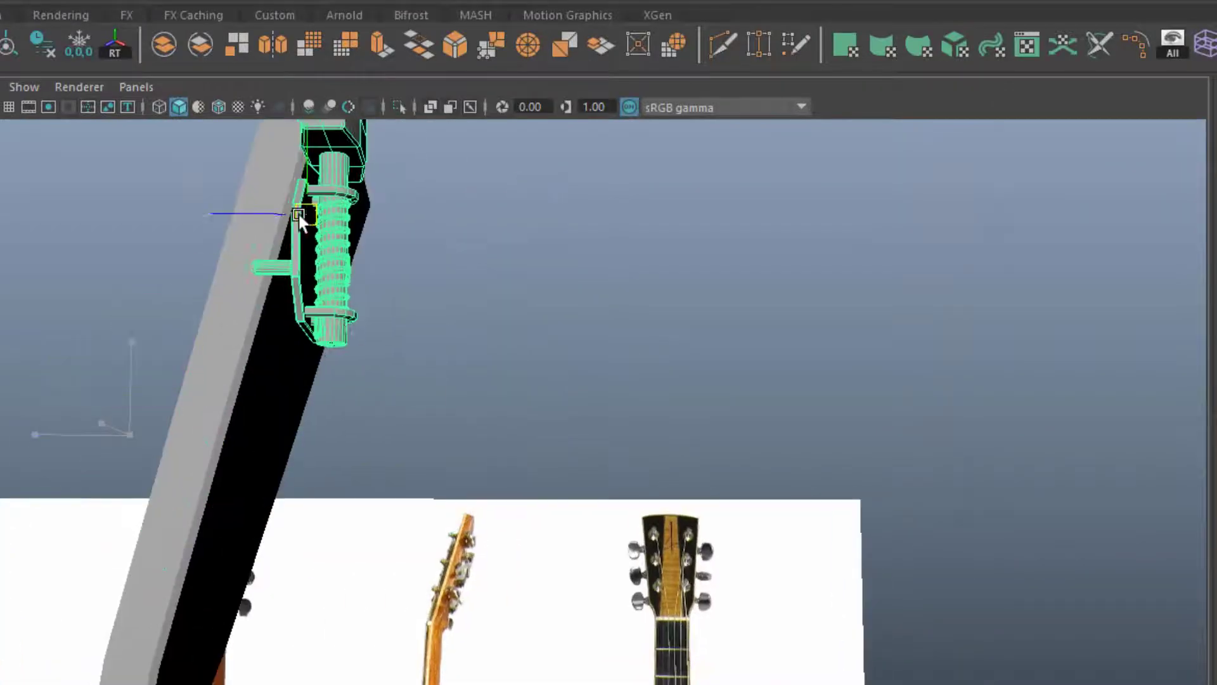
mouse_move(268, 447)
alt+mouse_down()
mouse_move(687, 437)
mouse_move(380, 435)
mouse_move(545, 480)
alt+mouse_up()
scroll(505, 546, up, 5)
key(e)
scroll(516, 353, up, 2)
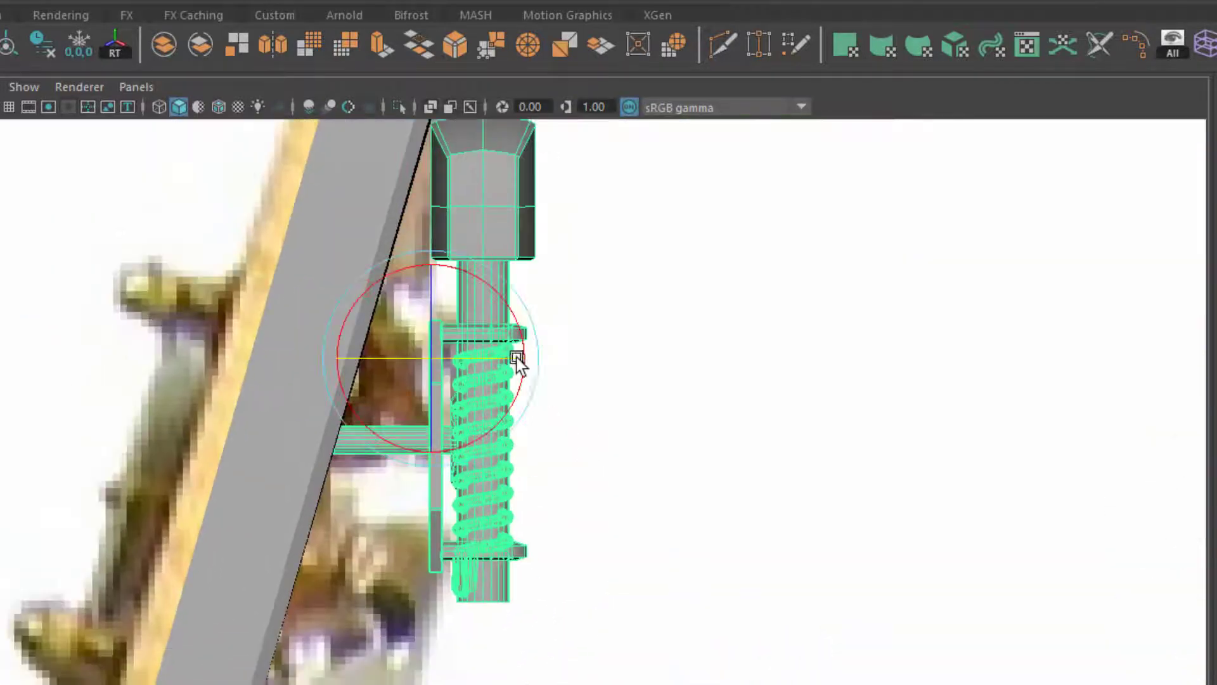
key(w)
scroll(381, 498, up, 3)
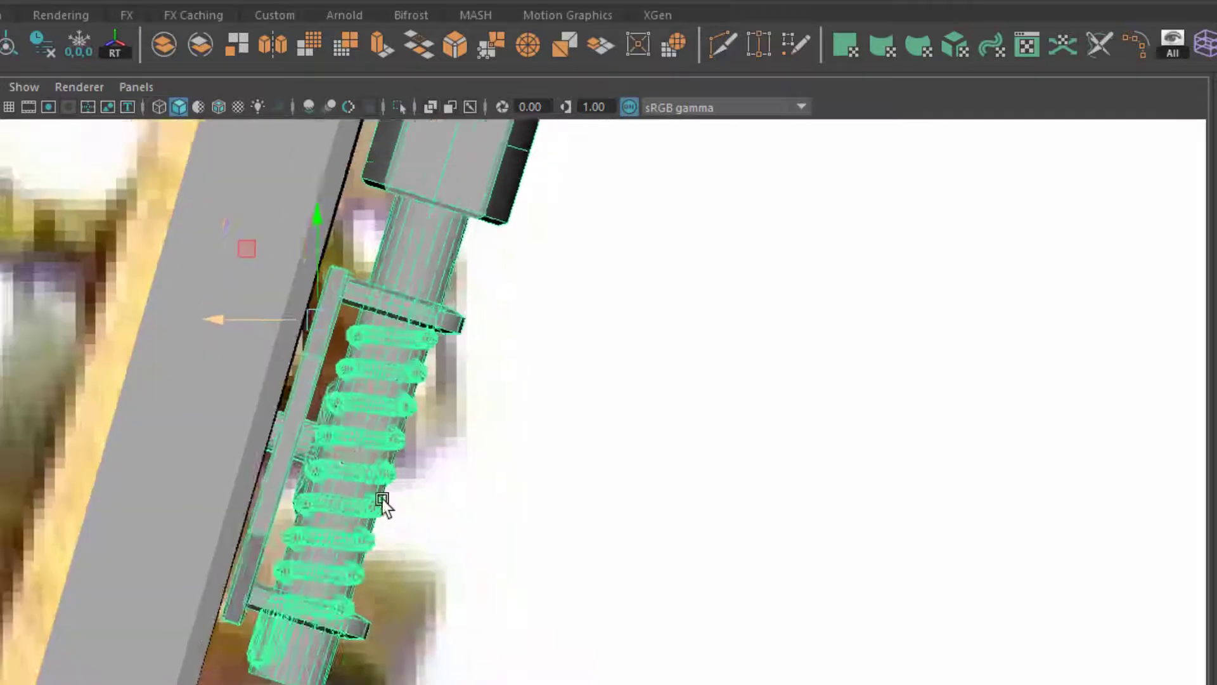
scroll(487, 563, up, 2)
key(e)
drag(462, 329, 456, 329)
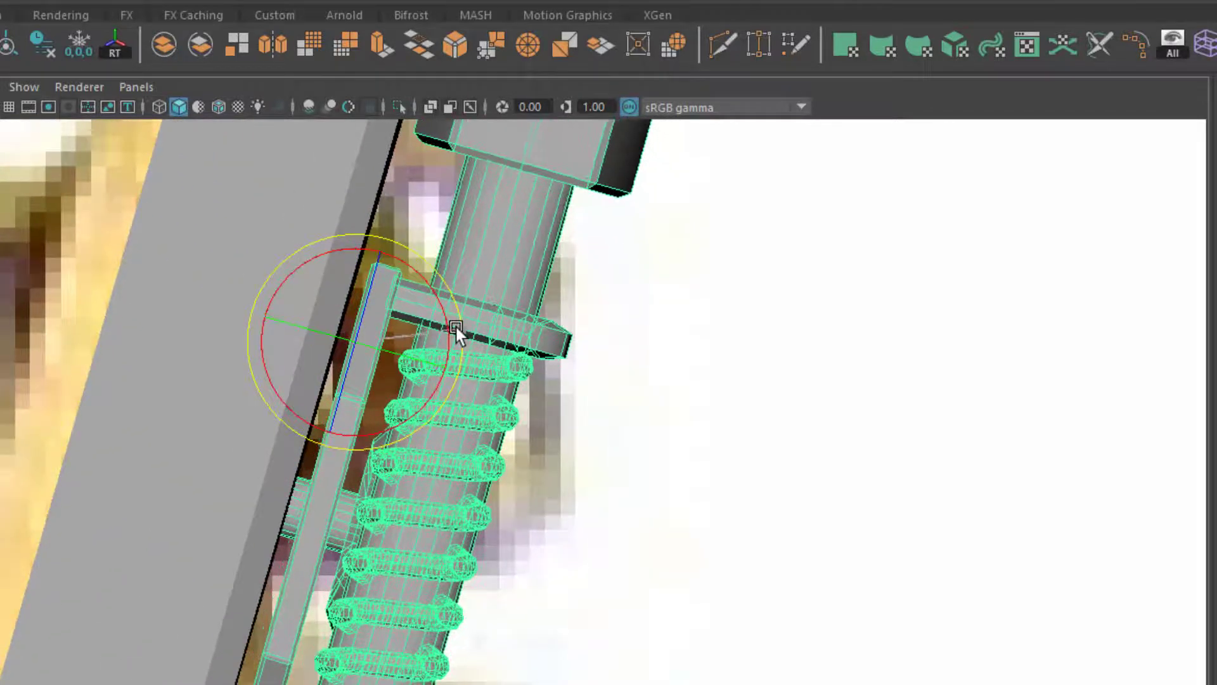
Inspect the tuning peg, gear and screw from several angles, ending behind the headstock.
key(w)
scroll(552, 508, down, 5)
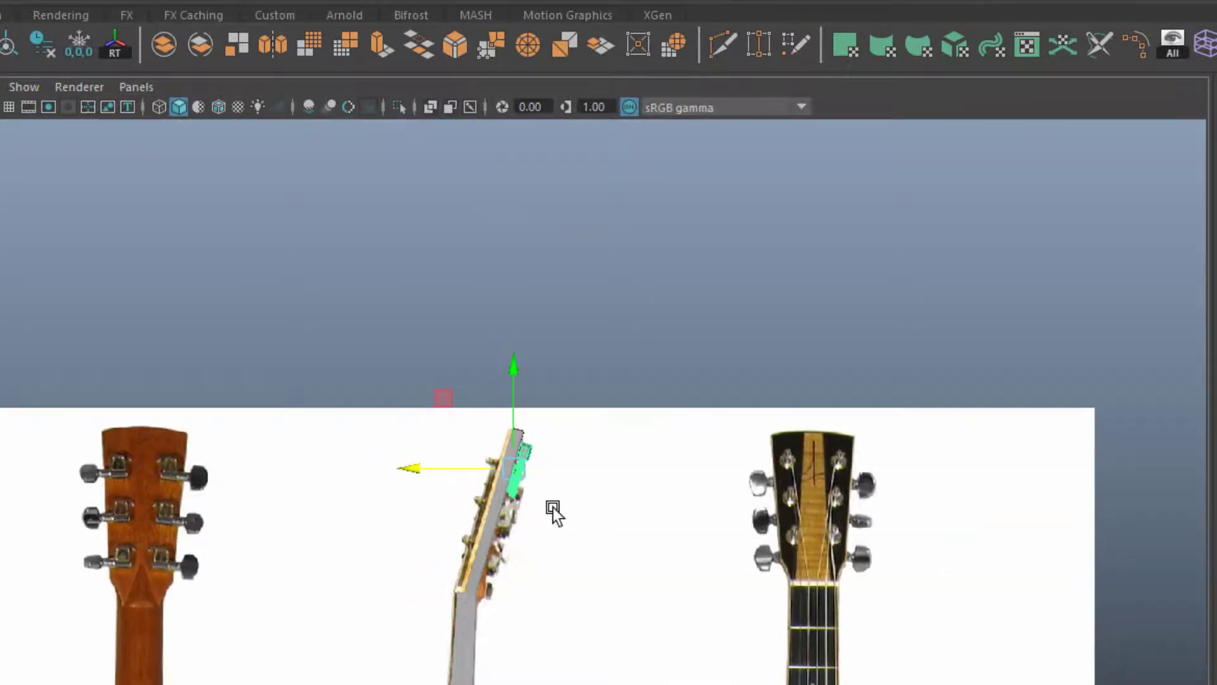
mouse_move(551, 508)
alt+mouse_down()
mouse_move(443, 485)
mouse_move(511, 435)
mouse_move(466, 386)
mouse_move(758, 526)
mouse_move(873, 543)
mouse_move(321, 530)
mouse_move(291, 412)
mouse_move(737, 507)
mouse_move(485, 600)
mouse_move(626, 543)
alt+mouse_up()
key(e)
key(w)
scroll(485, 600, down, 3)
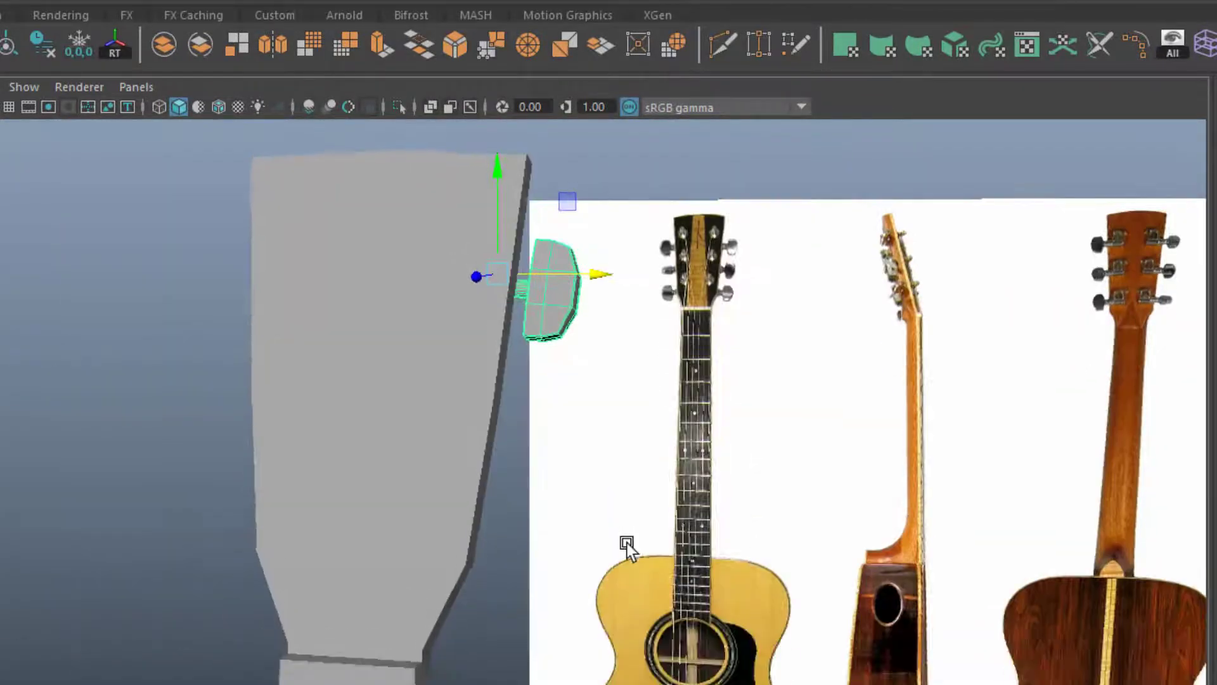
mouse_move(538, 455)
alt+mouse_down()
mouse_move(579, 627)
mouse_move(552, 603)
alt+mouse_up()
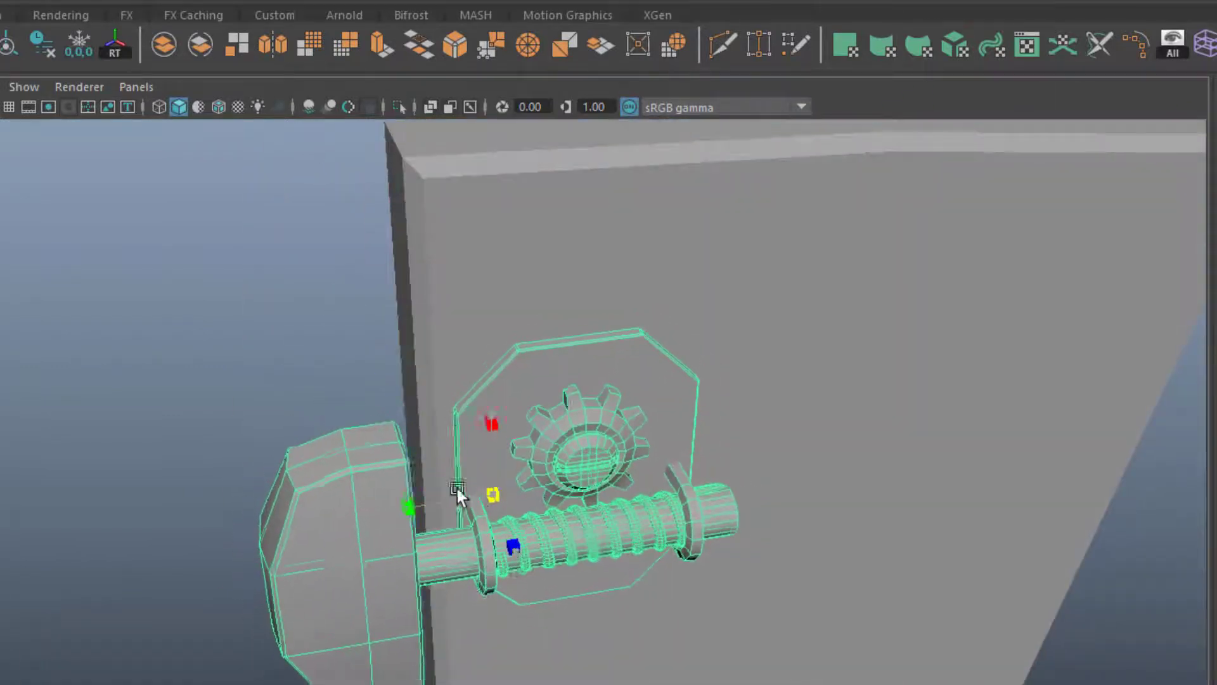
mouse_move(419, 500)
alt+mouse_down()
mouse_move(782, 565)
mouse_move(835, 558)
mouse_move(694, 516)
mouse_move(888, 659)
alt+mouse_up()
key(F9)
key(F8)
mouse_move(809, 457)
alt+mouse_down()
mouse_move(809, 305)
mouse_move(305, 501)
mouse_move(435, 383)
mouse_move(684, 483)
mouse_move(538, 408)
mouse_move(528, 502)
alt+mouse_up()
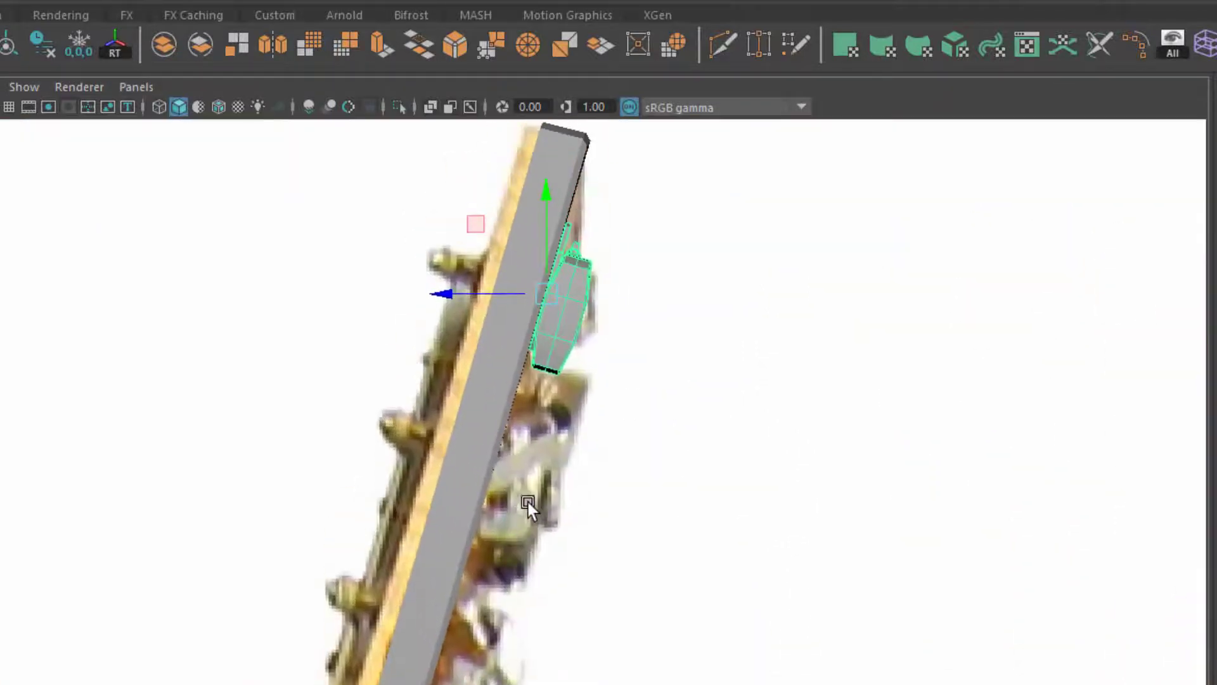
Duplicate the tuning peg in place and slide the copy down along the headstock.
key(ctrl+d)
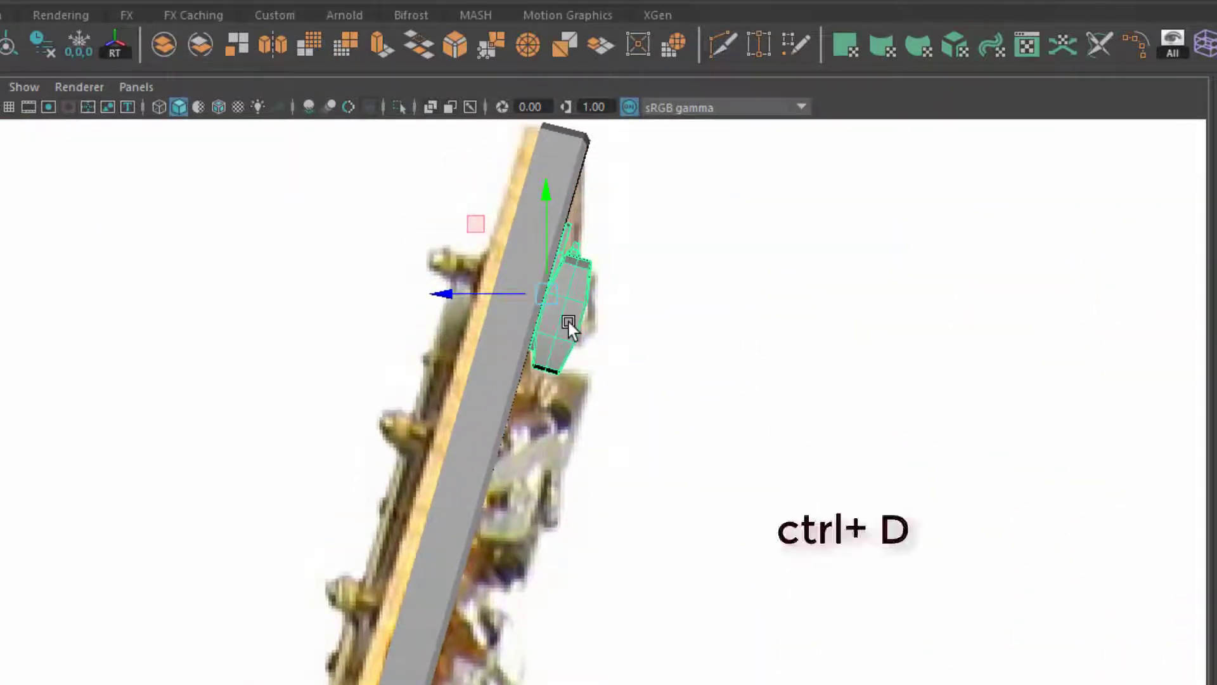
mouse_move(545, 294)
mouse_down()
mouse_move(536, 523)
mouse_move(504, 535)
mouse_move(484, 511)
mouse_up()
scroll(504, 530, up, 3)
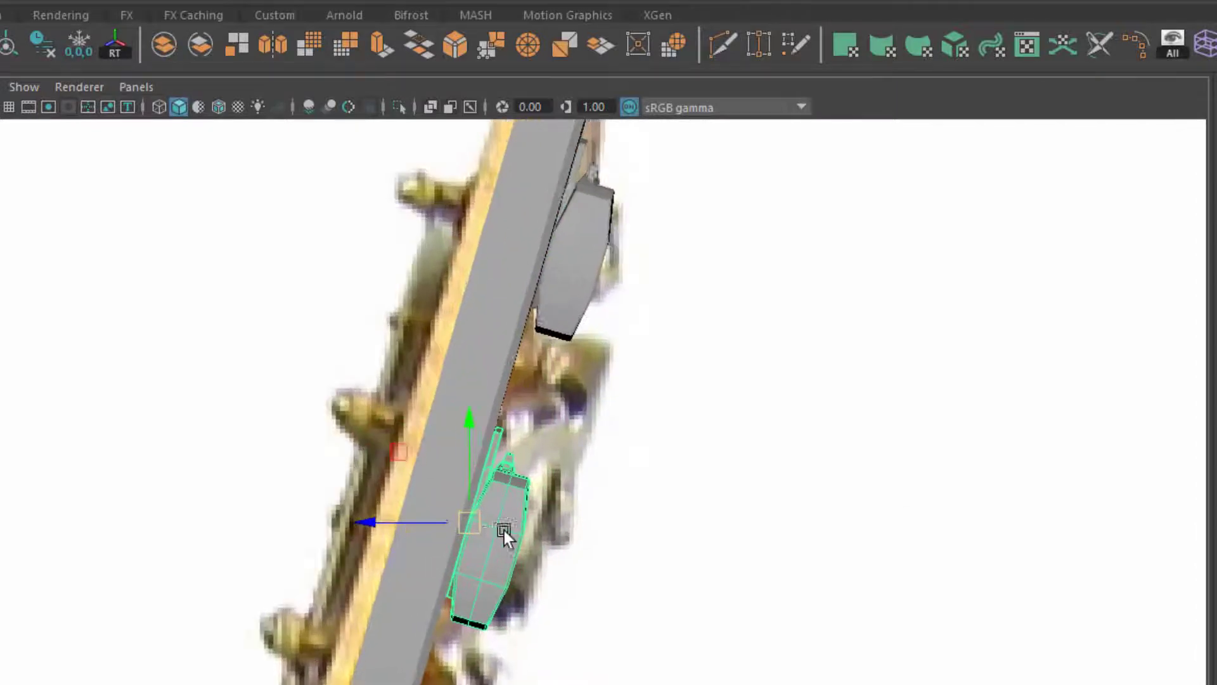
alt+middle_drag(504, 530, 543, 349)
mouse_move(522, 287)
alt+middle_down()
mouse_move(543, 369)
mouse_move(543, 592)
alt+middle_up()
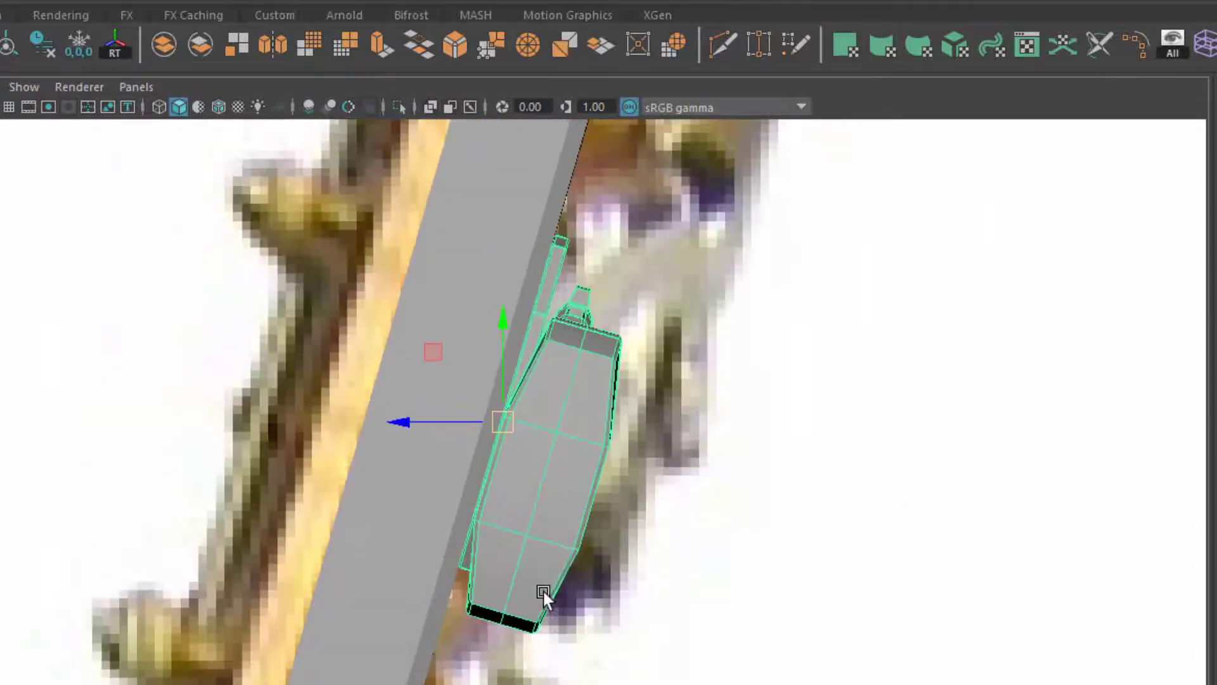
scroll(501, 403, up, 2)
scroll(501, 397, up, 2)
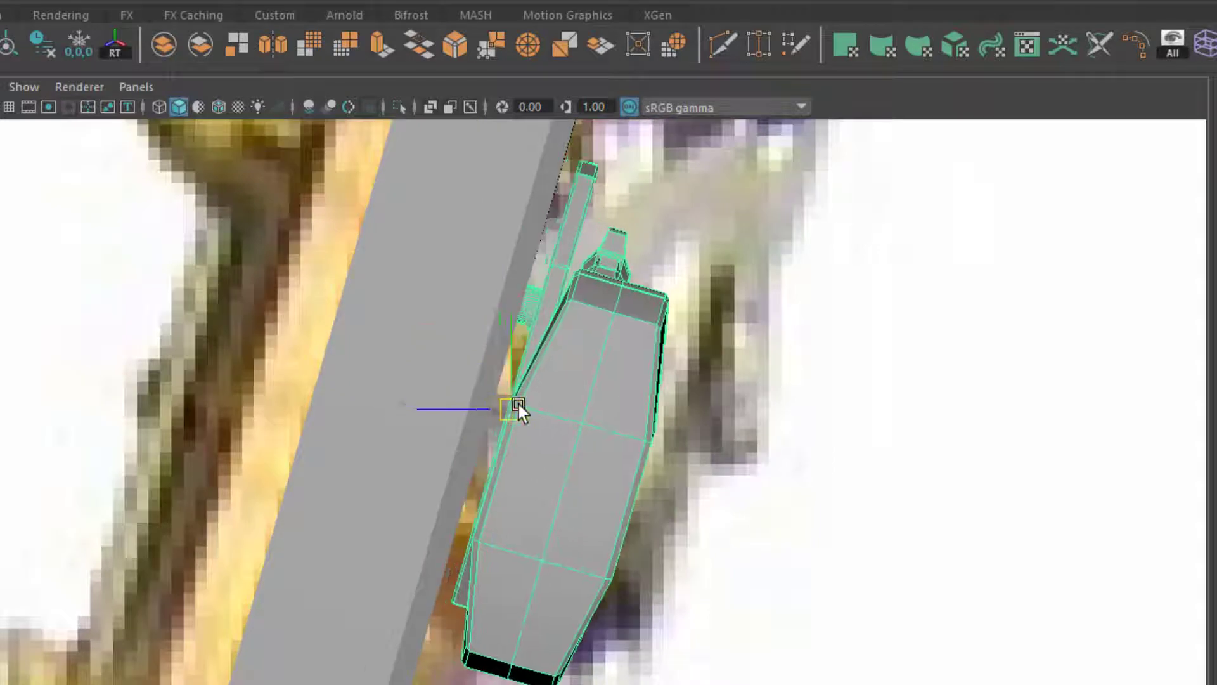
drag(517, 408, 497, 401)
Slide the new copy to the next peg position and check its fit in wireframe.
scroll(638, 553, down, 1)
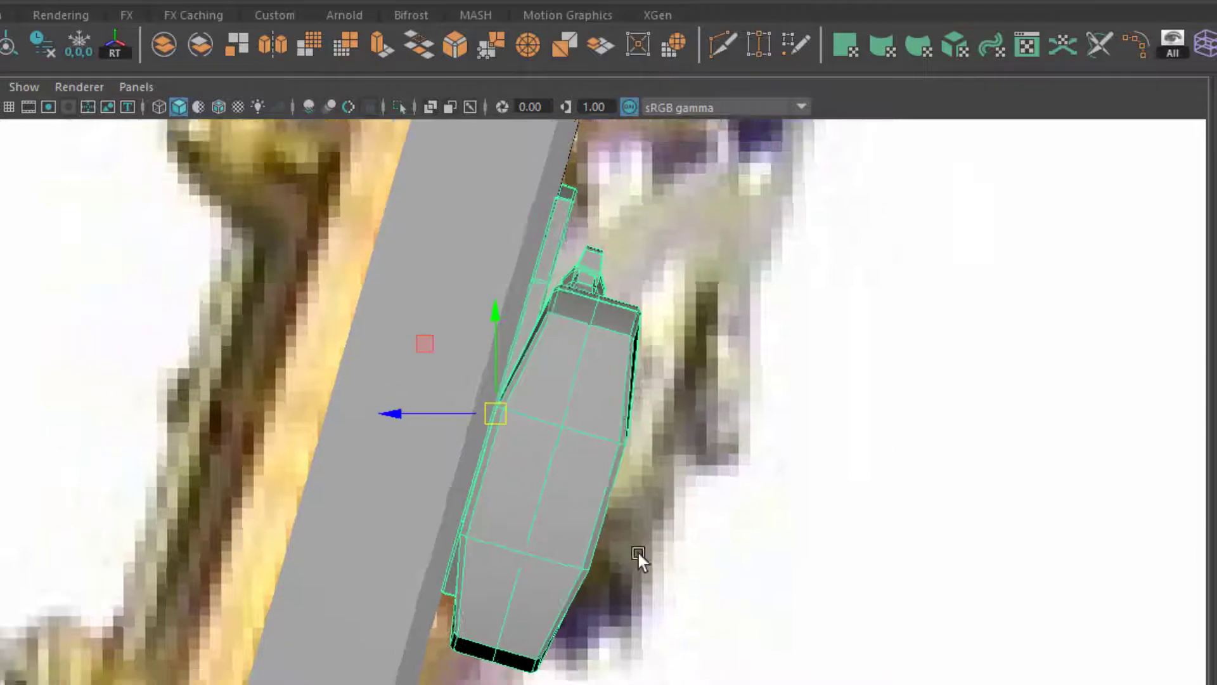
scroll(398, 552, down, 4)
scroll(416, 556, down, 2)
scroll(416, 555, up, 3)
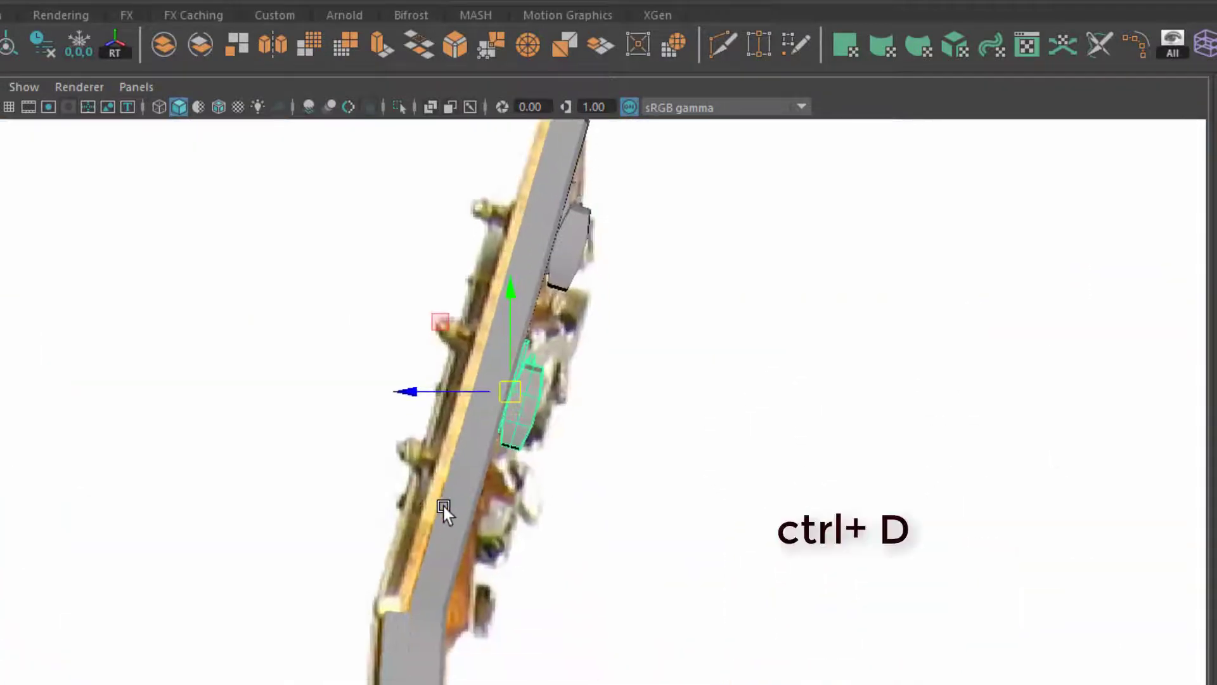
mouse_move(519, 396)
mouse_down()
mouse_move(500, 524)
mouse_move(481, 528)
mouse_up()
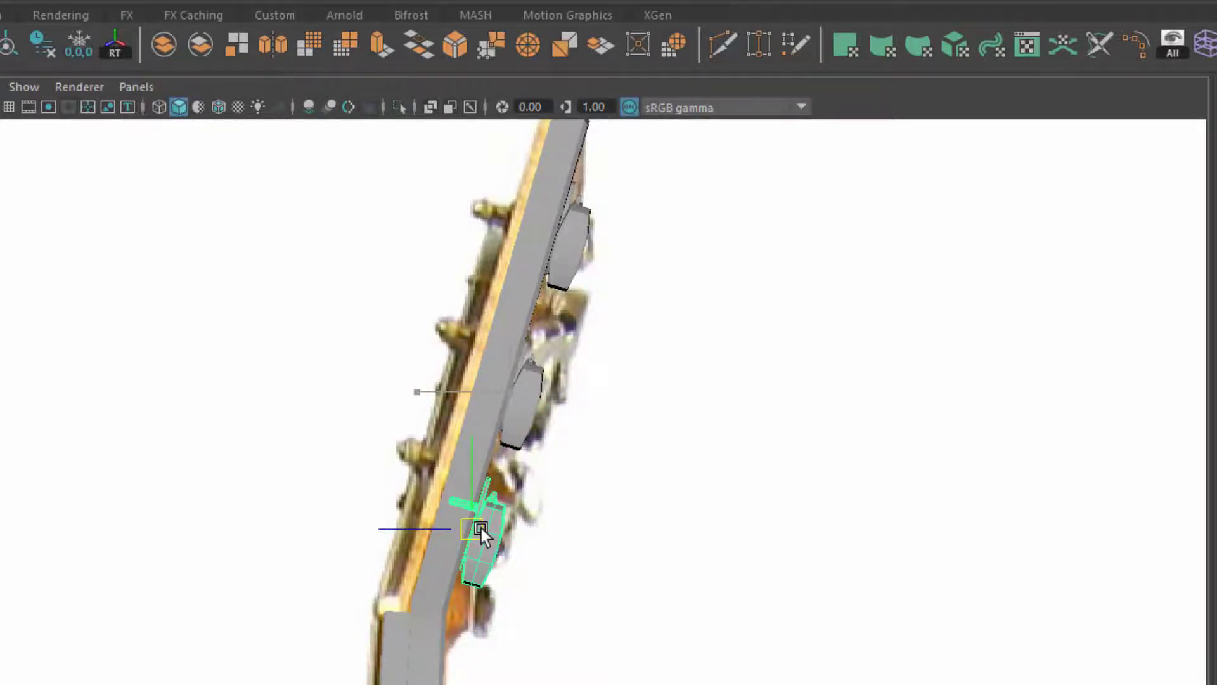
mouse_move(592, 484)
alt+mouse_down()
mouse_move(678, 516)
mouse_move(541, 340)
mouse_move(550, 451)
mouse_move(416, 463)
mouse_move(371, 432)
mouse_move(375, 458)
alt+mouse_up()
alt+middle_drag(375, 459, 375, 551)
mouse_move(375, 550)
mouse_down()
mouse_move(381, 258)
mouse_move(367, 422)
mouse_move(335, 511)
mouse_up()
key(ctrl+z)
mouse_move(352, 679)
alt+mouse_down()
mouse_move(672, 530)
mouse_move(590, 508)
alt+mouse_up()
key(4)
mouse_move(301, 505)
mouse_down()
mouse_move(314, 233)
mouse_move(487, 193)
mouse_move(489, 336)
mouse_move(467, 303)
mouse_up()
Return to a shaded perspective view facing the front of the headstock.
key(space)
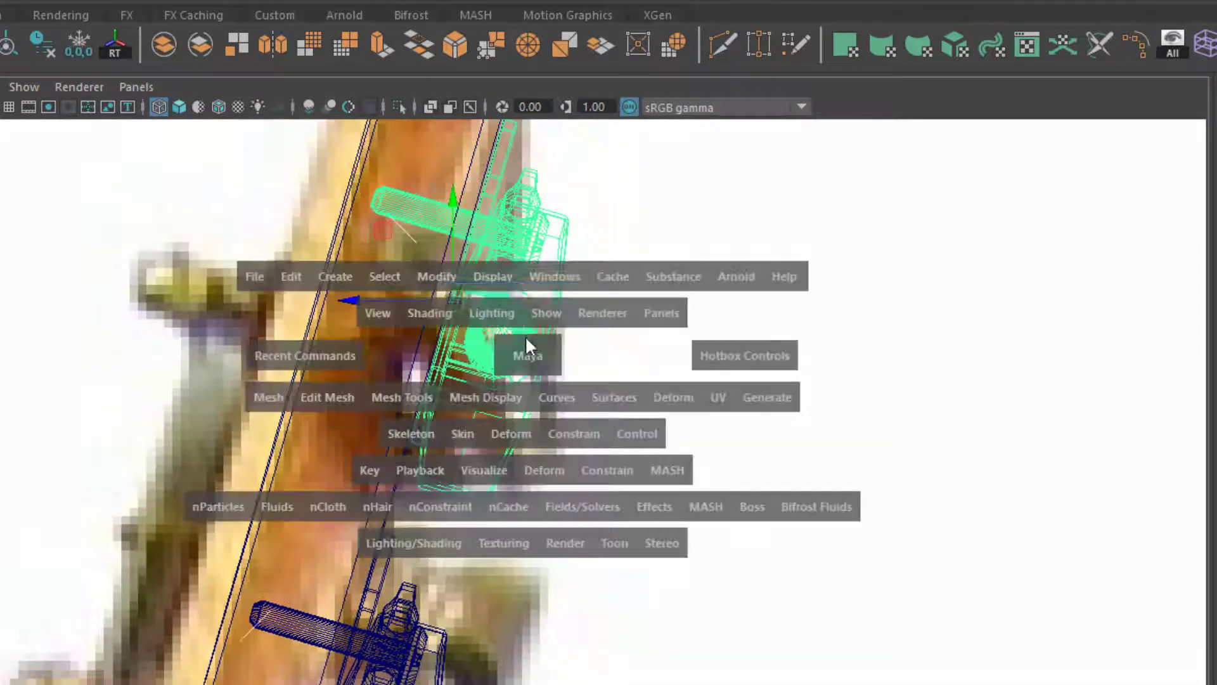
drag(525, 335, 524, 282)
key(5)
click(820, 469)
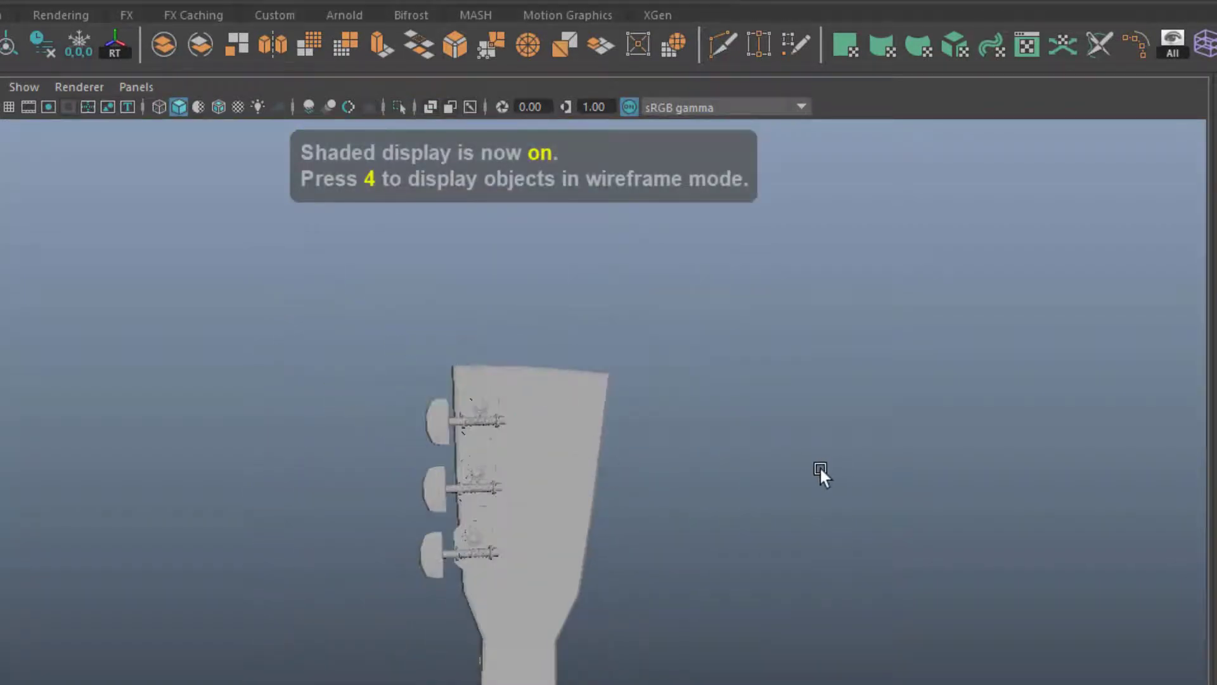
mouse_move(821, 469)
alt+mouse_down()
mouse_move(592, 481)
mouse_move(780, 512)
mouse_move(627, 546)
alt+mouse_up()
scroll(627, 547, up, 5)
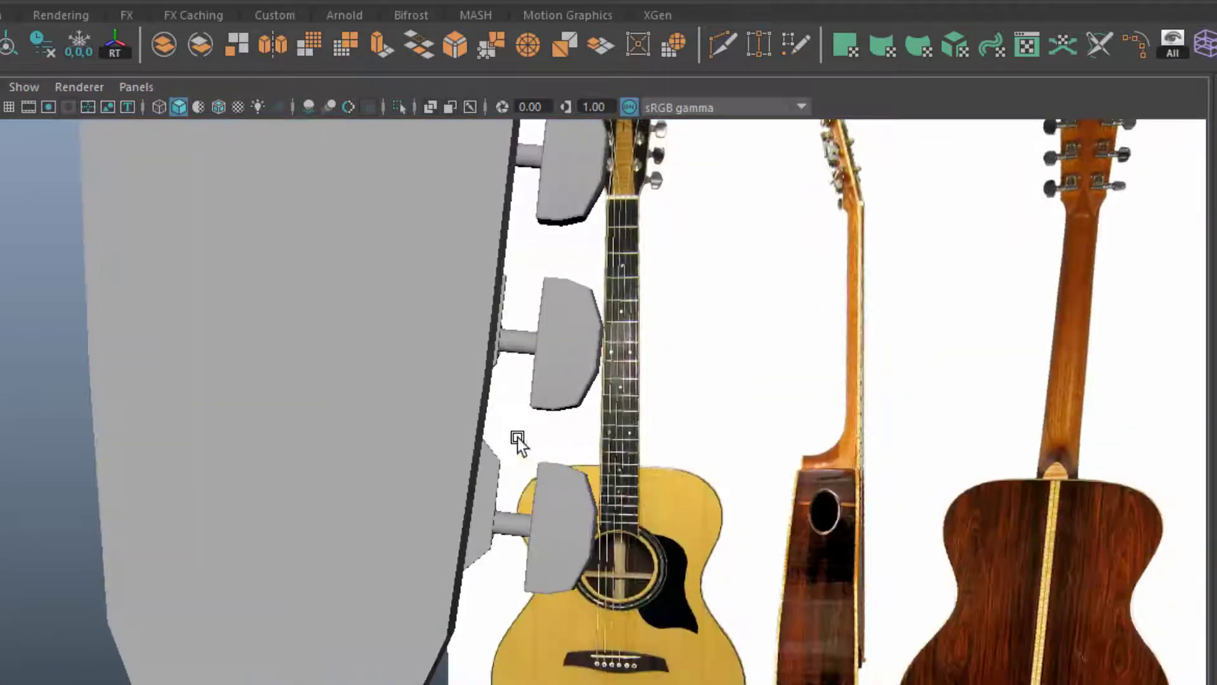
Select the middle, bottom and upper tuning pegs while orbiting around the headstock.
click(571, 436)
click(570, 627)
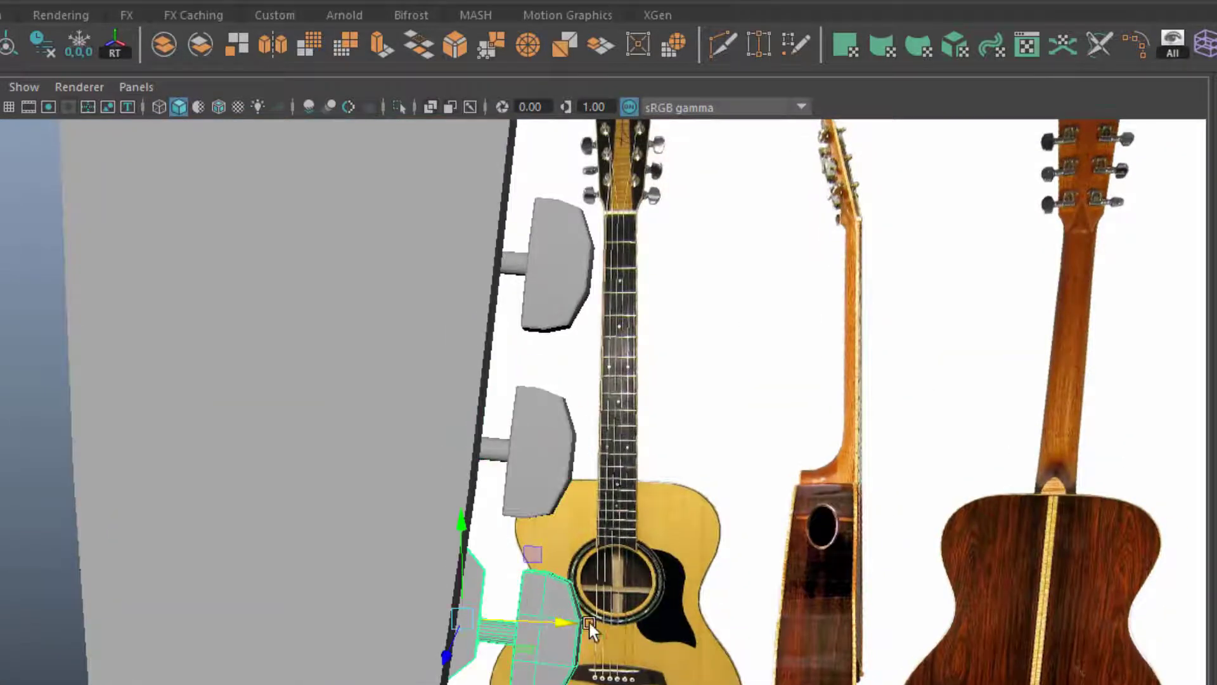
mouse_move(588, 622)
alt+mouse_down()
mouse_move(136, 557)
mouse_move(74, 523)
alt+mouse_up()
scroll(424, 574, up, 5)
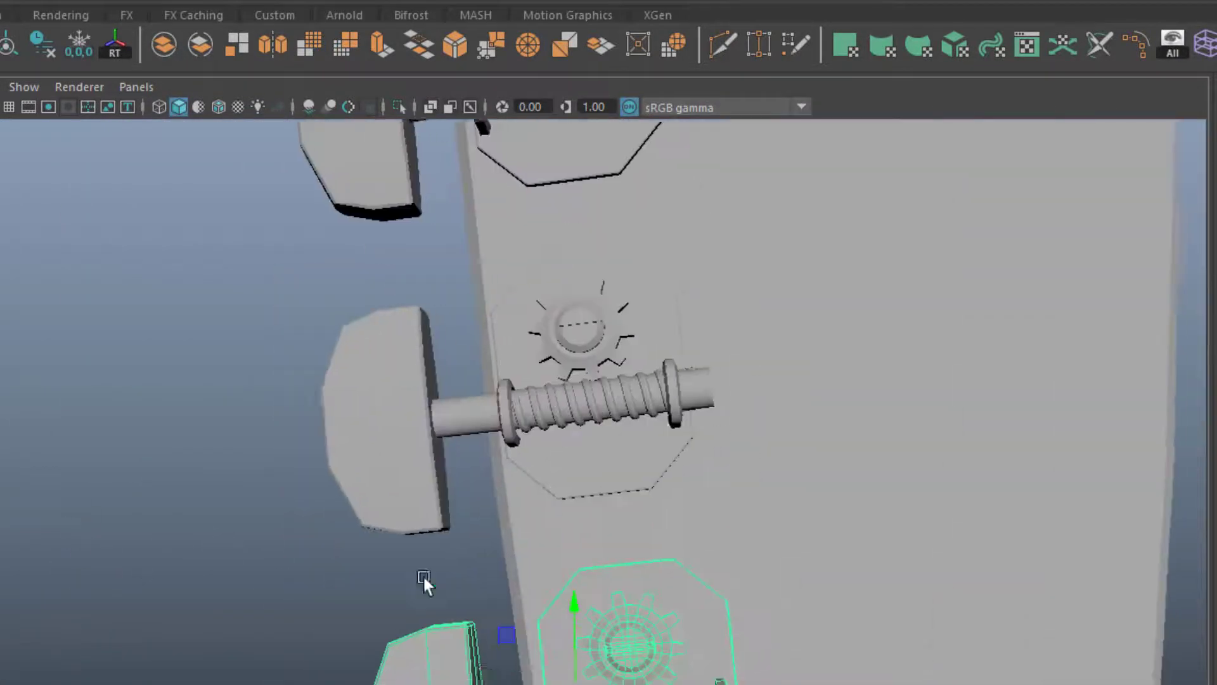
alt+drag(423, 574, 379, 264)
click(336, 227)
scroll(525, 477, down, 5)
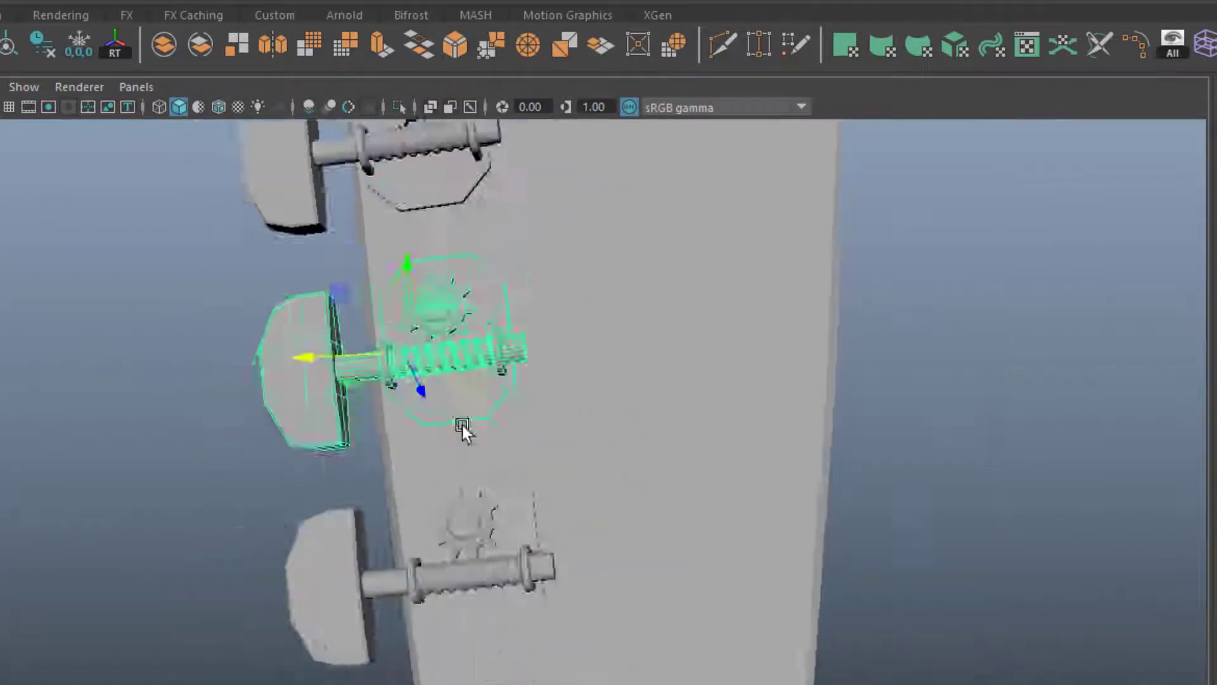
alt+drag(465, 426, 904, 495)
scroll(887, 507, up, 3)
alt+middle_drag(874, 516, 306, 257)
mouse_move(306, 257)
alt+mouse_down()
mouse_move(431, 521)
mouse_move(469, 366)
alt+mouse_up()
click(443, 356)
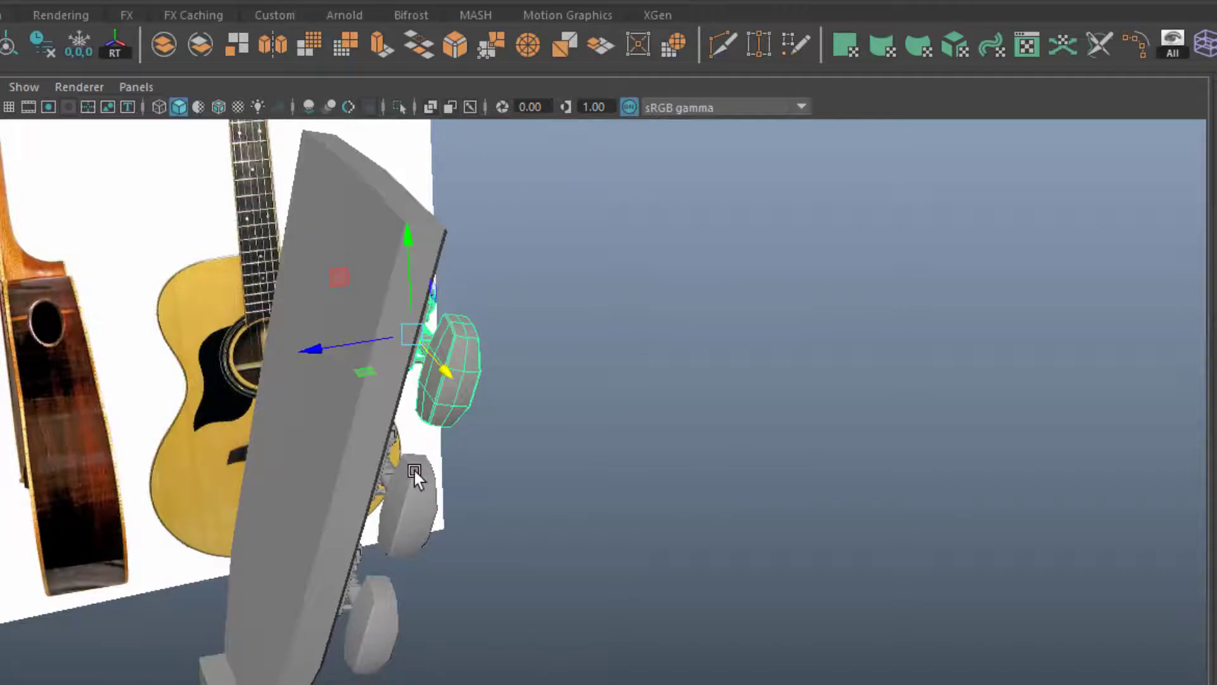
In wireframe, select all three pegs and move them along X and Y onto the headstock edge.
key(4)
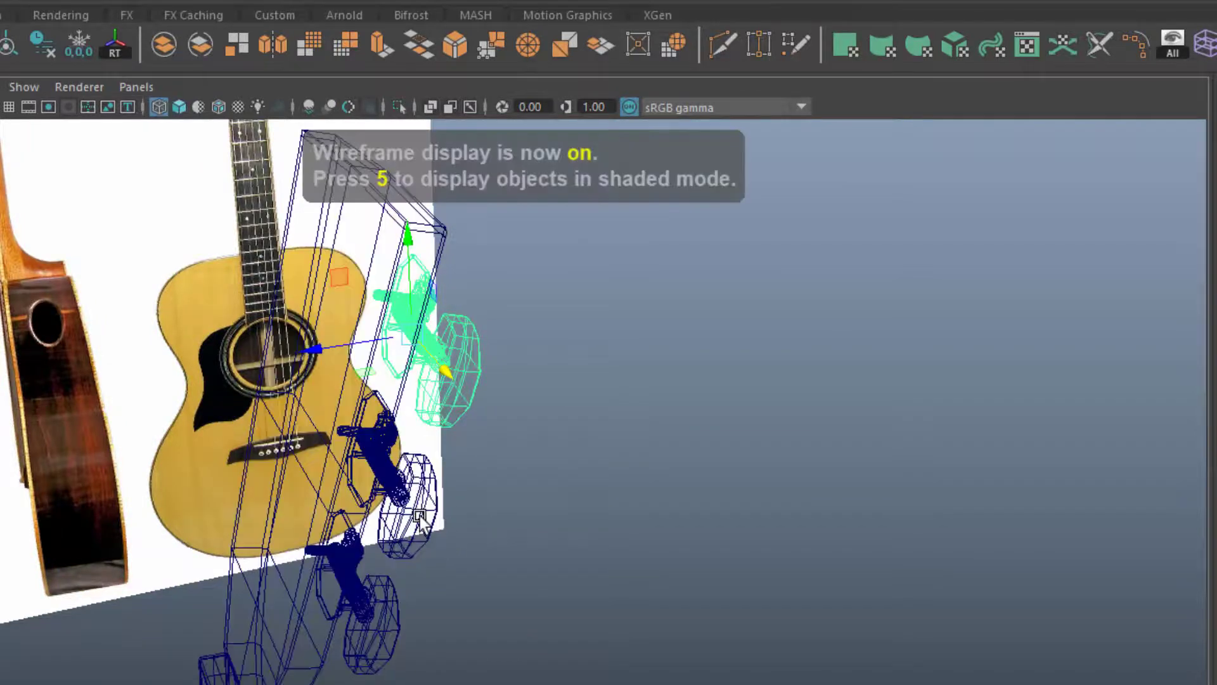
click(427, 511)
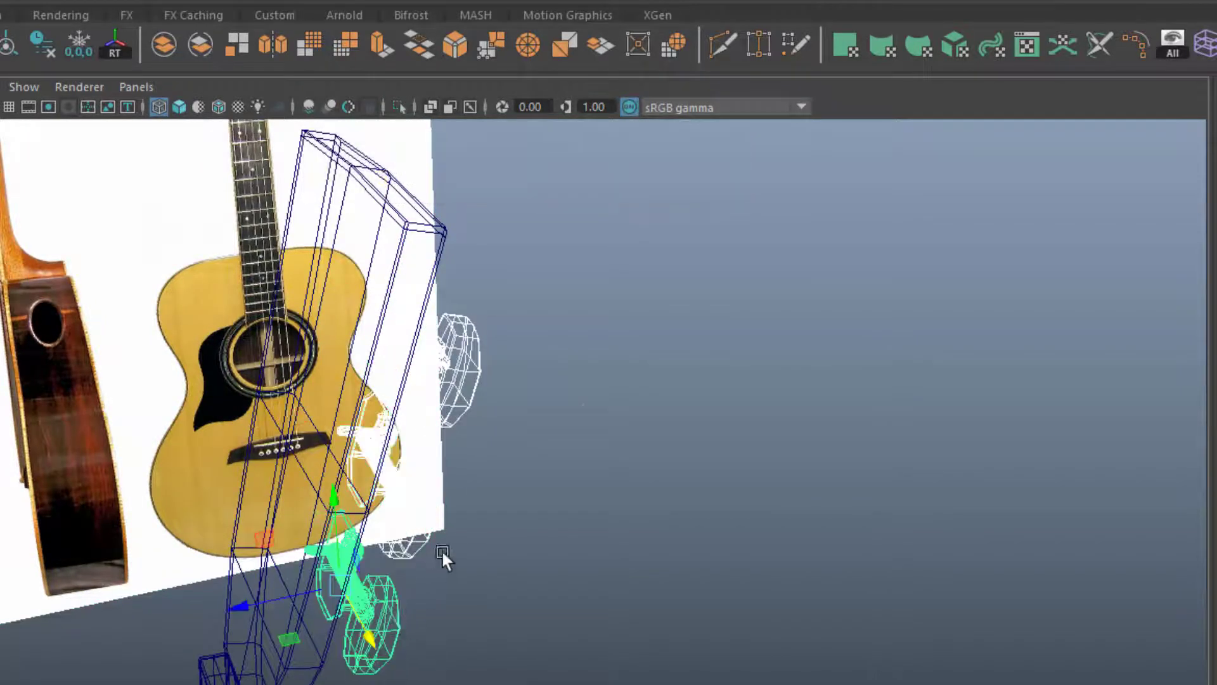
key(f)
scroll(475, 507, down, 5)
scroll(448, 399, up, 5)
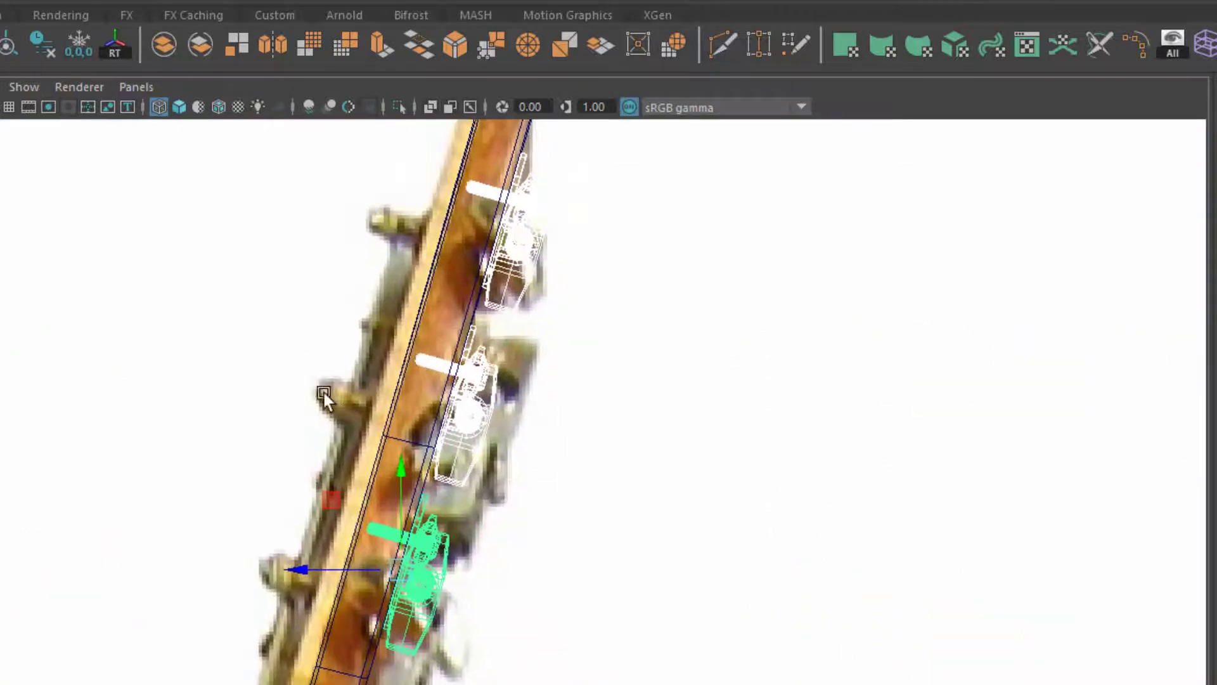
click(438, 359)
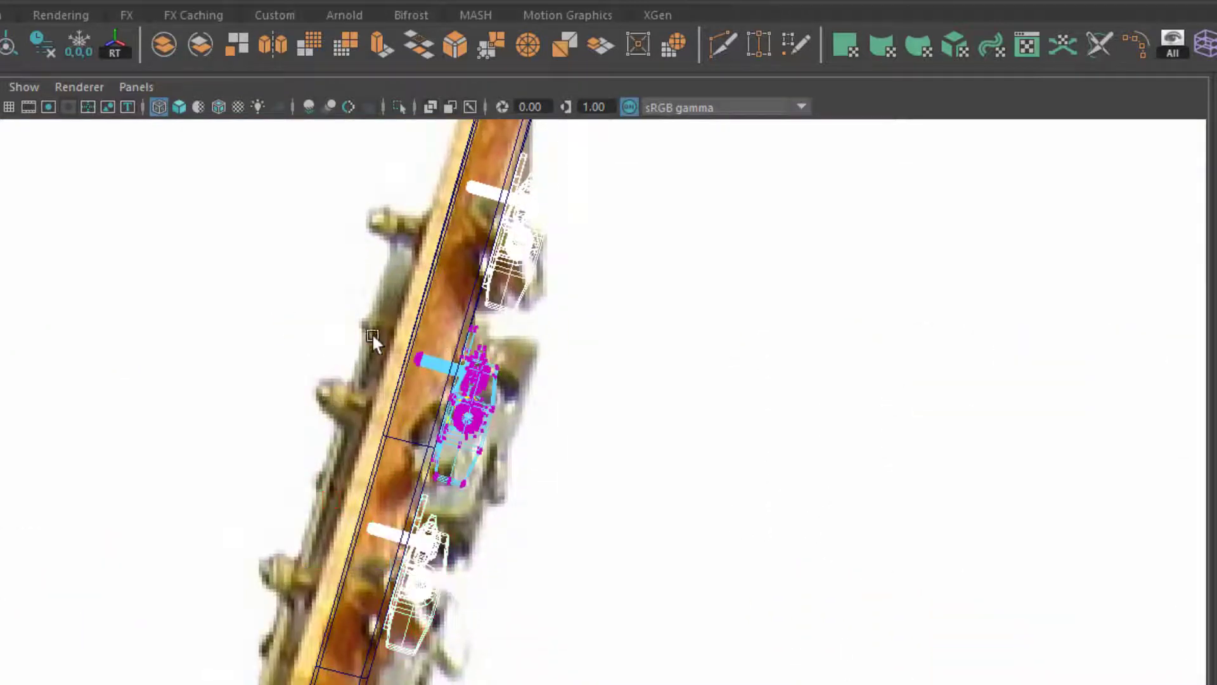
shift+click(393, 539)
shift+click(501, 203)
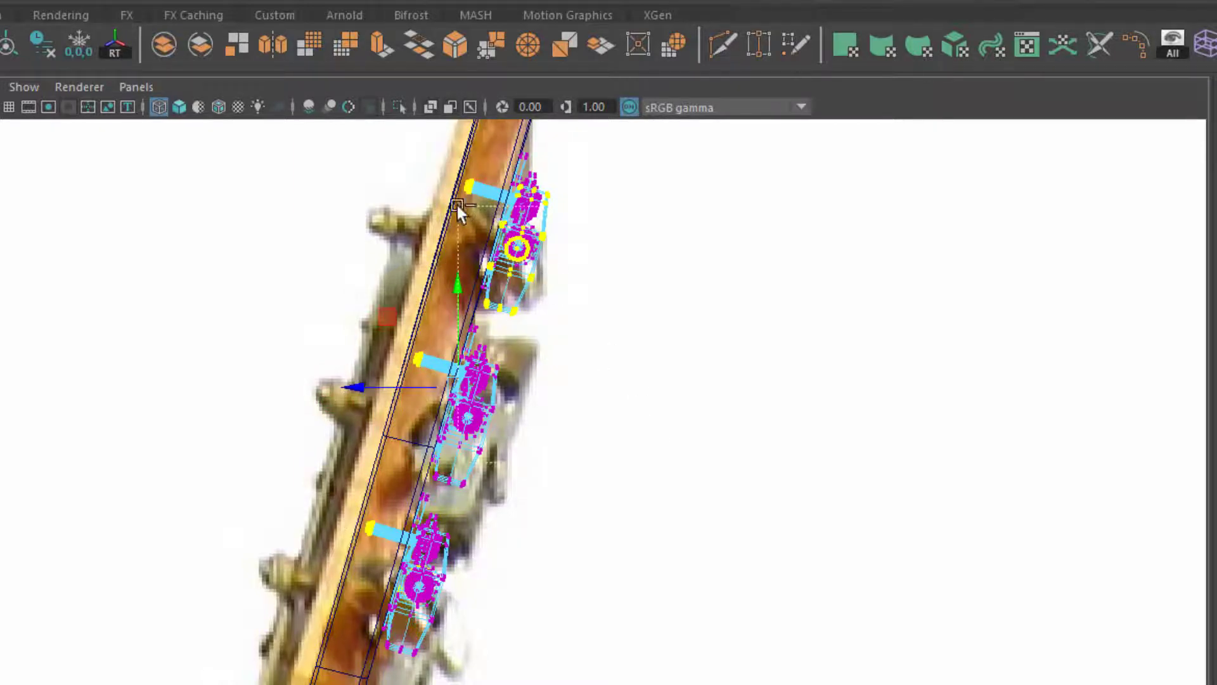
alt+right_drag(509, 145, 502, 552)
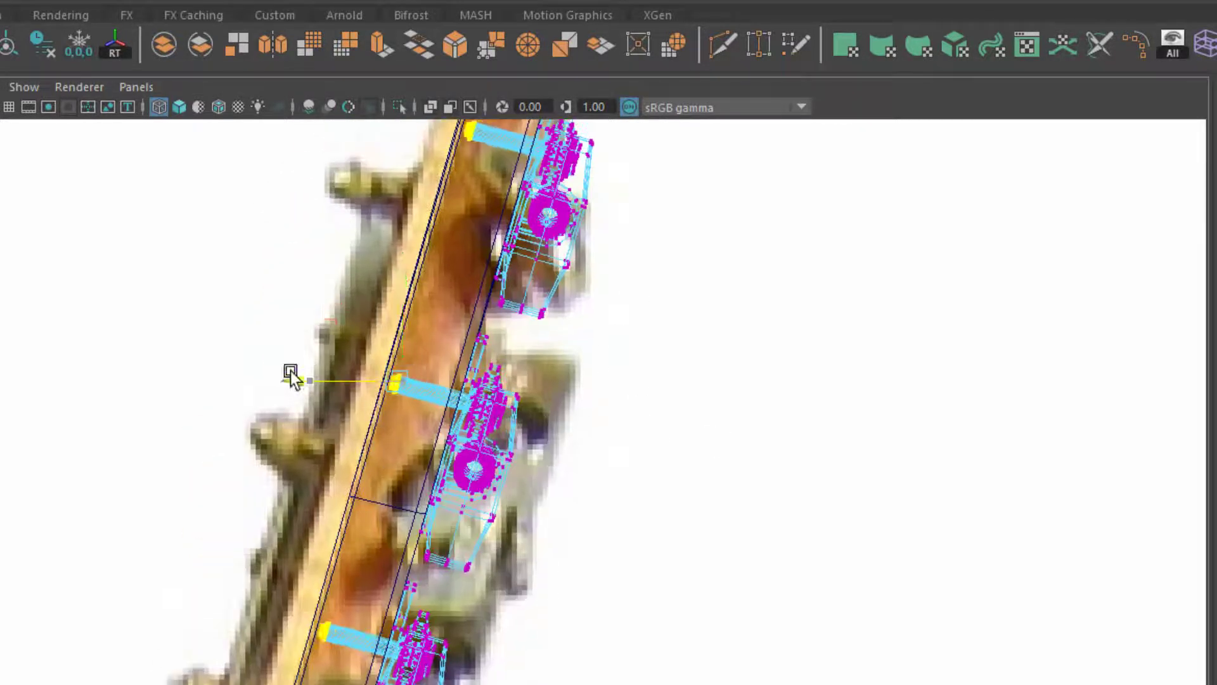
drag(251, 349, 240, 350)
drag(339, 279, 340, 250)
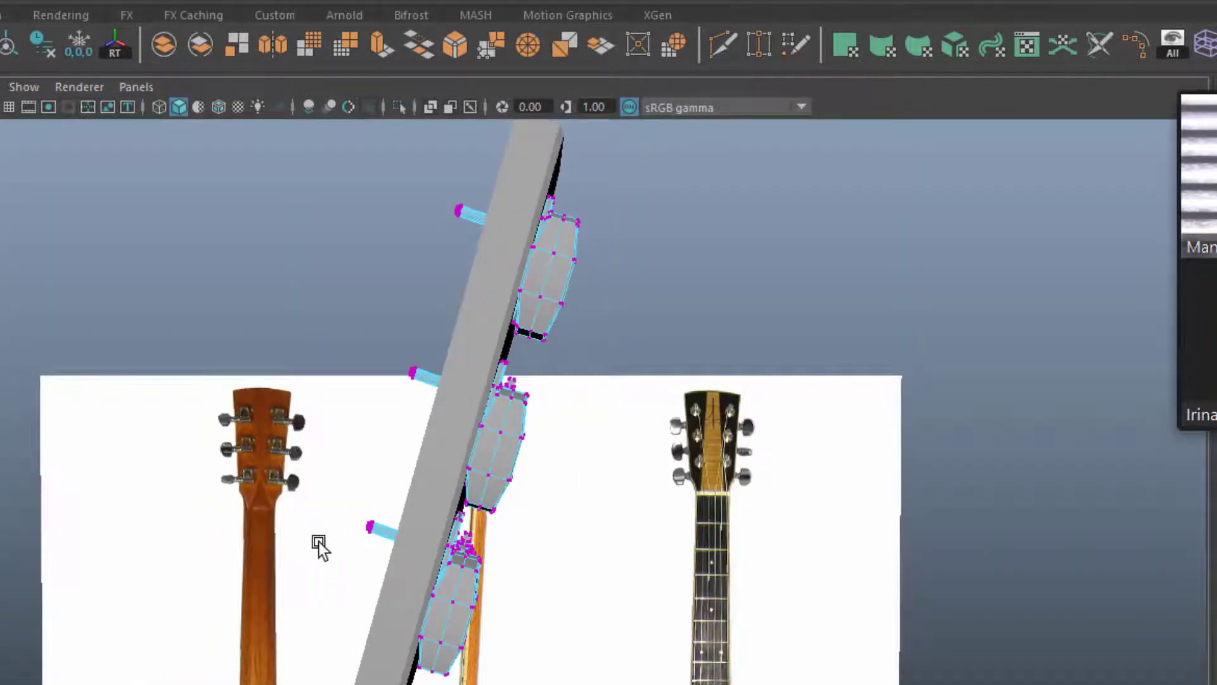
Combine the middle, lower and top pegs into a single object with Mesh > Combine.
mouse_move(319, 534)
alt+mouse_down()
mouse_move(531, 534)
mouse_move(532, 562)
mouse_move(509, 405)
alt+mouse_up()
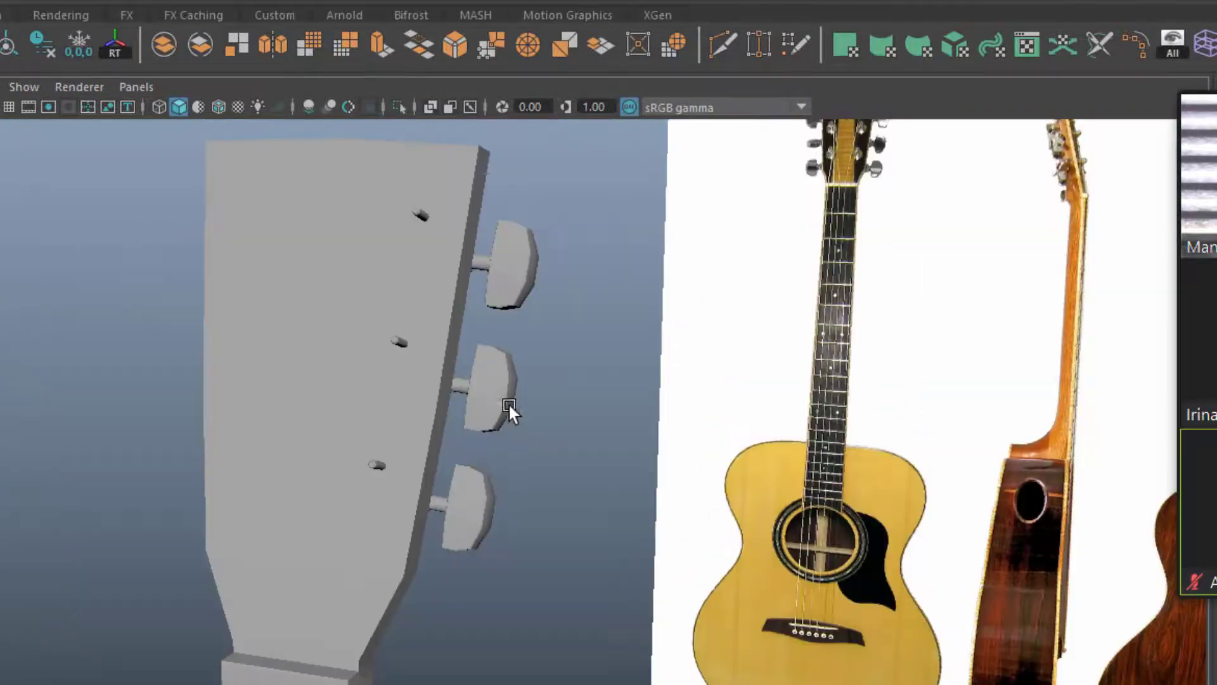
click(507, 402)
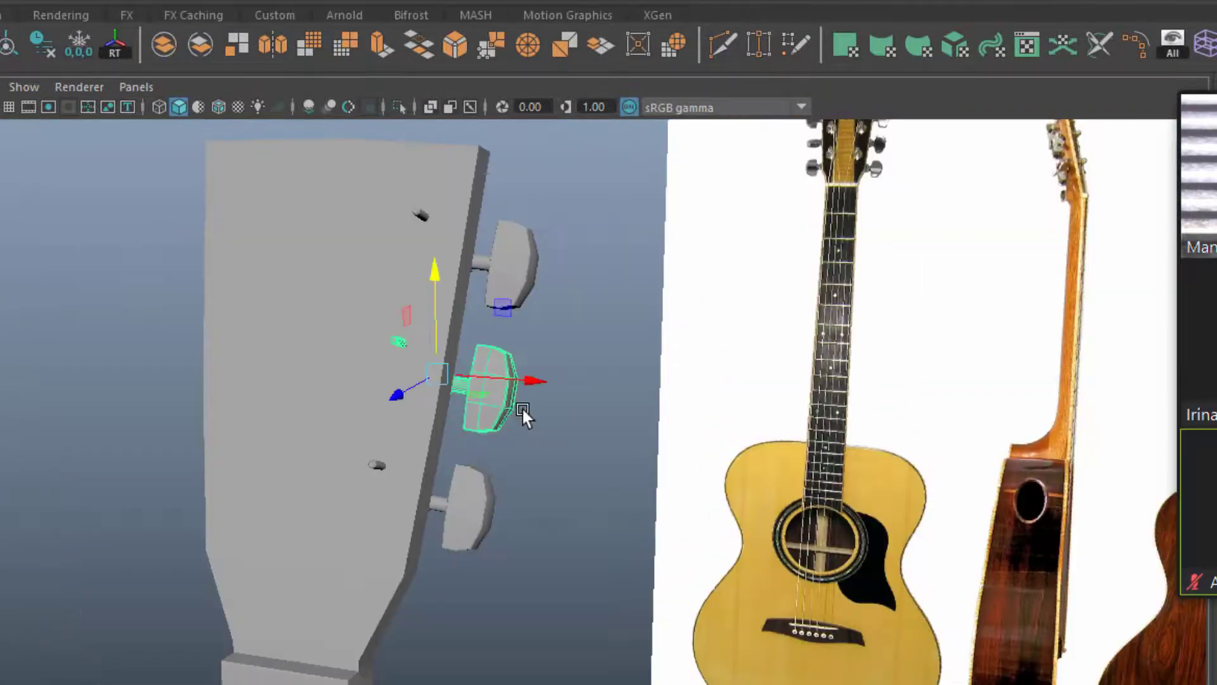
click(491, 492)
click(517, 288)
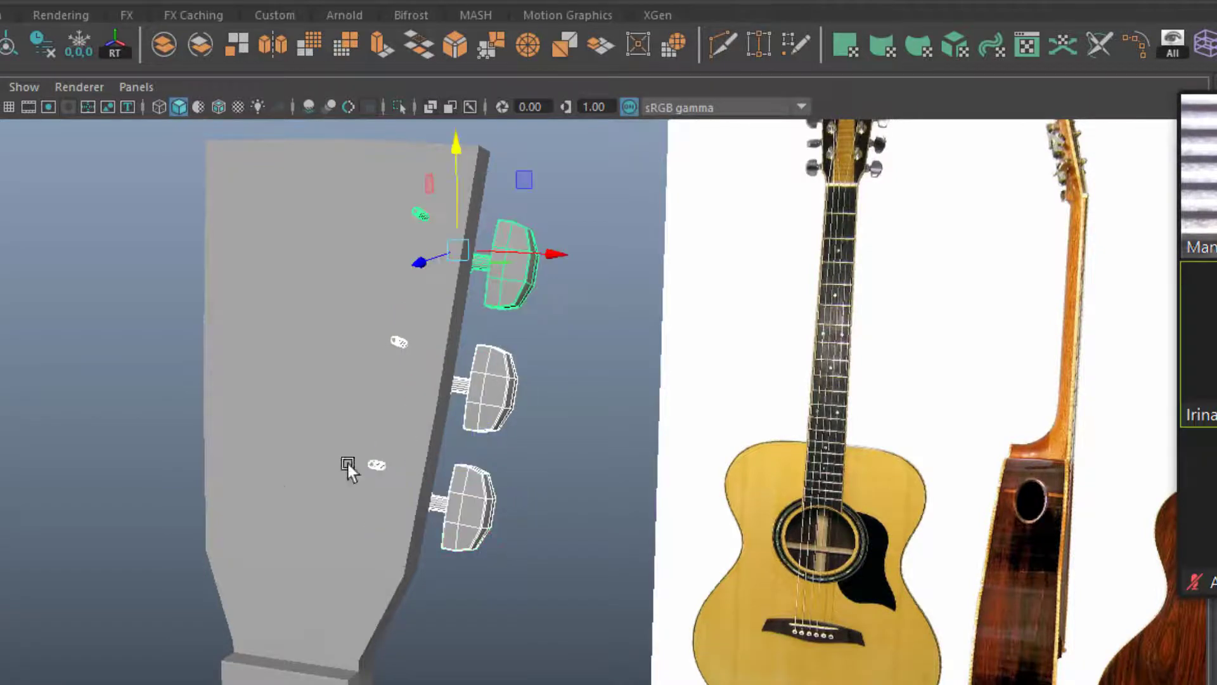
mouse_move(347, 462)
alt+mouse_down()
mouse_move(242, 518)
mouse_move(258, 516)
alt+mouse_up()
alt+drag(443, 459, 448, 393)
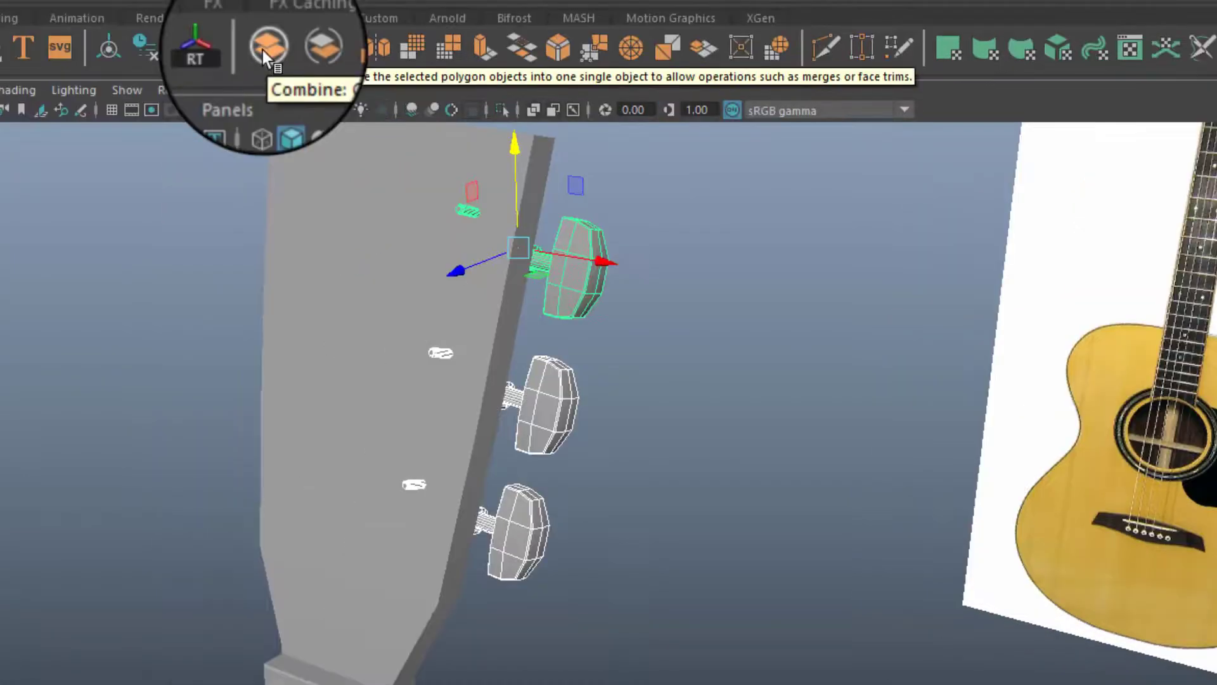
click(262, 51)
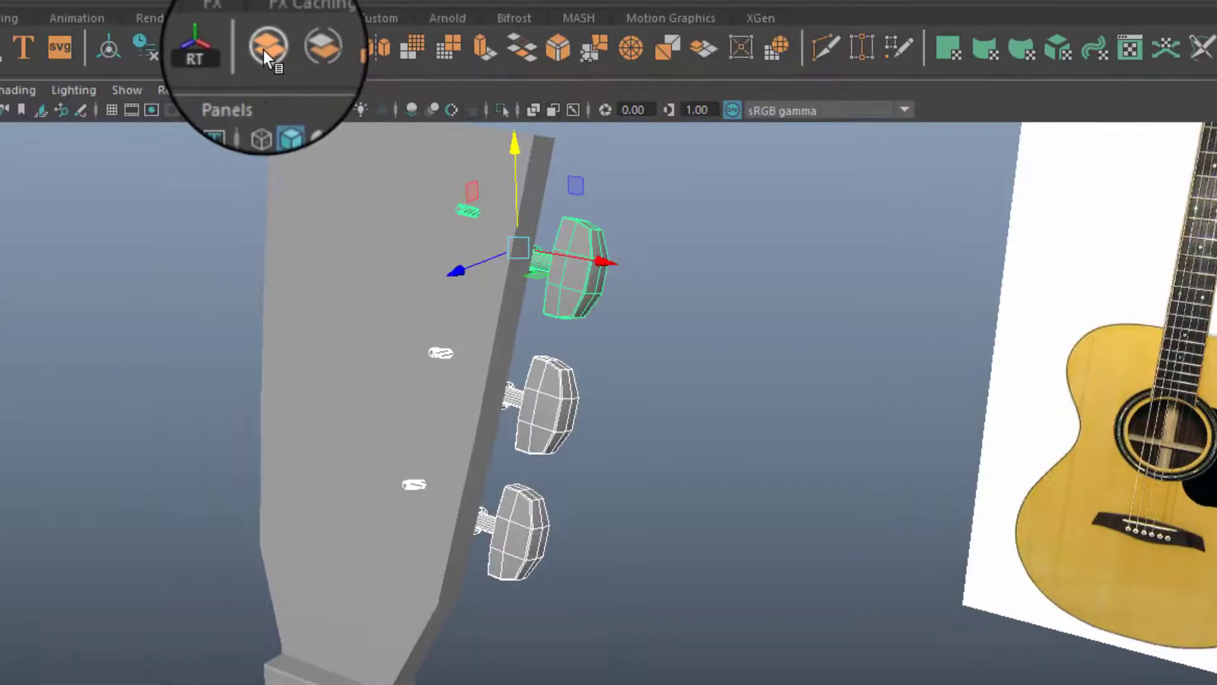
mouse_move(484, 381)
alt+mouse_down()
mouse_move(615, 538)
mouse_move(633, 533)
mouse_move(480, 511)
mouse_move(557, 434)
alt+mouse_up()
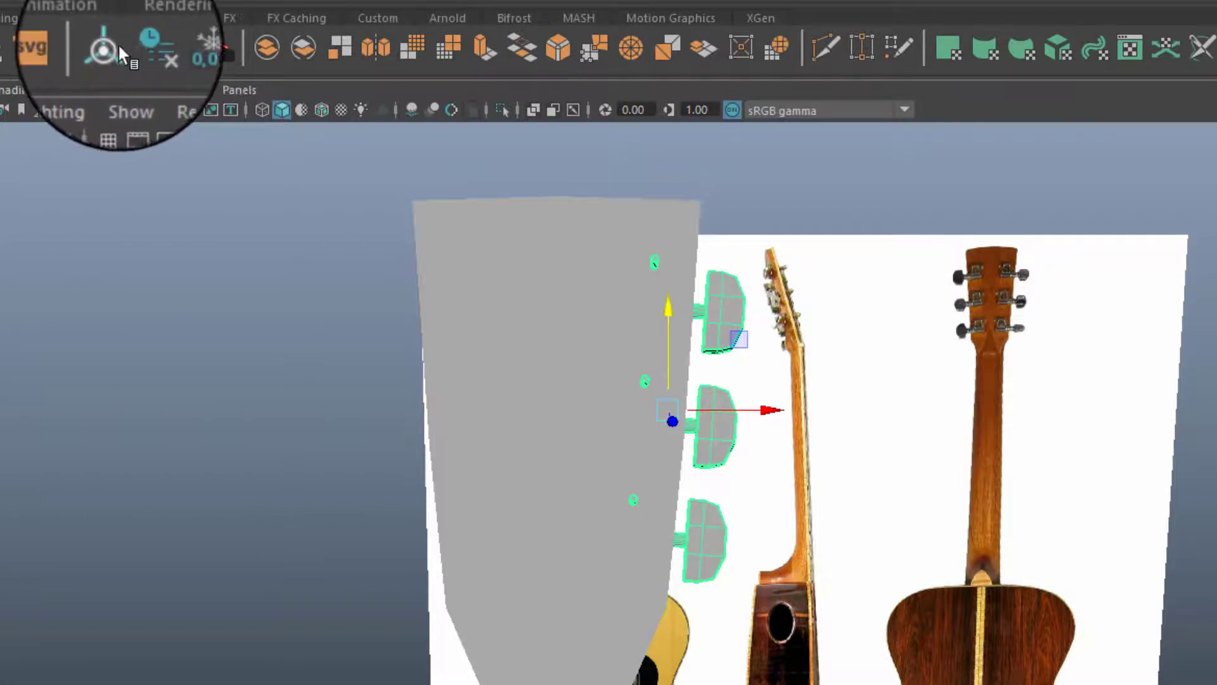
Duplicate the combined three-peg set and give the copy Scale X -1 to mirror it.
click(219, 55)
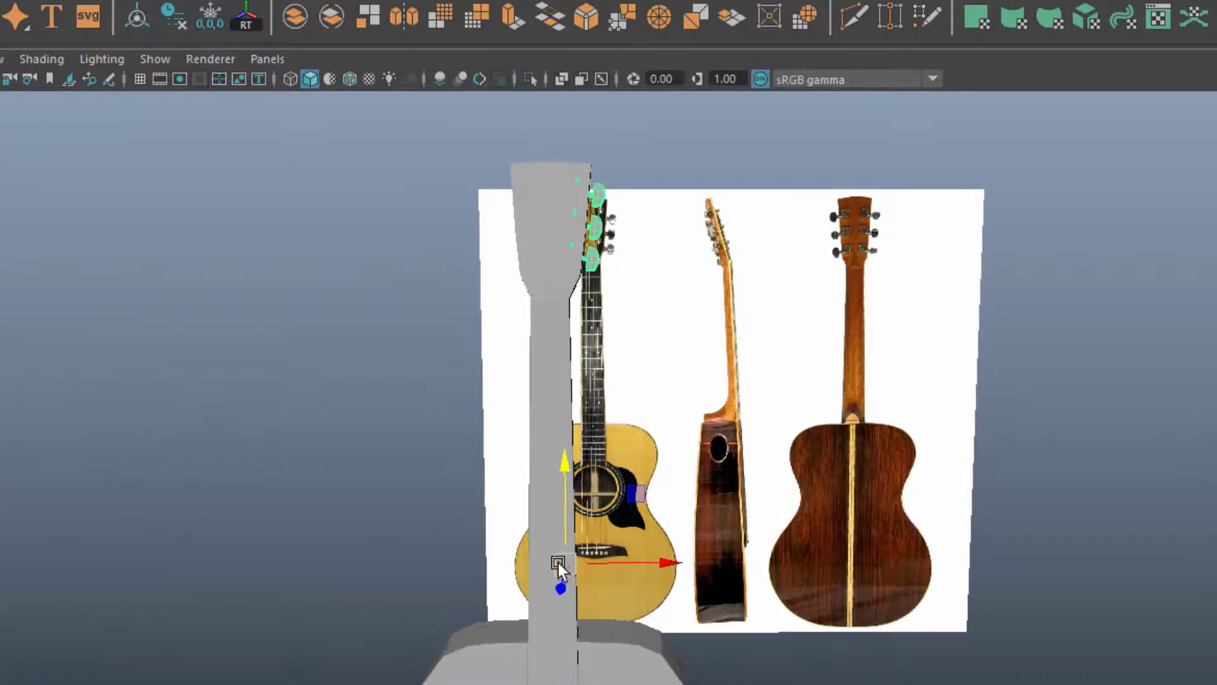
key(ctrl+d)
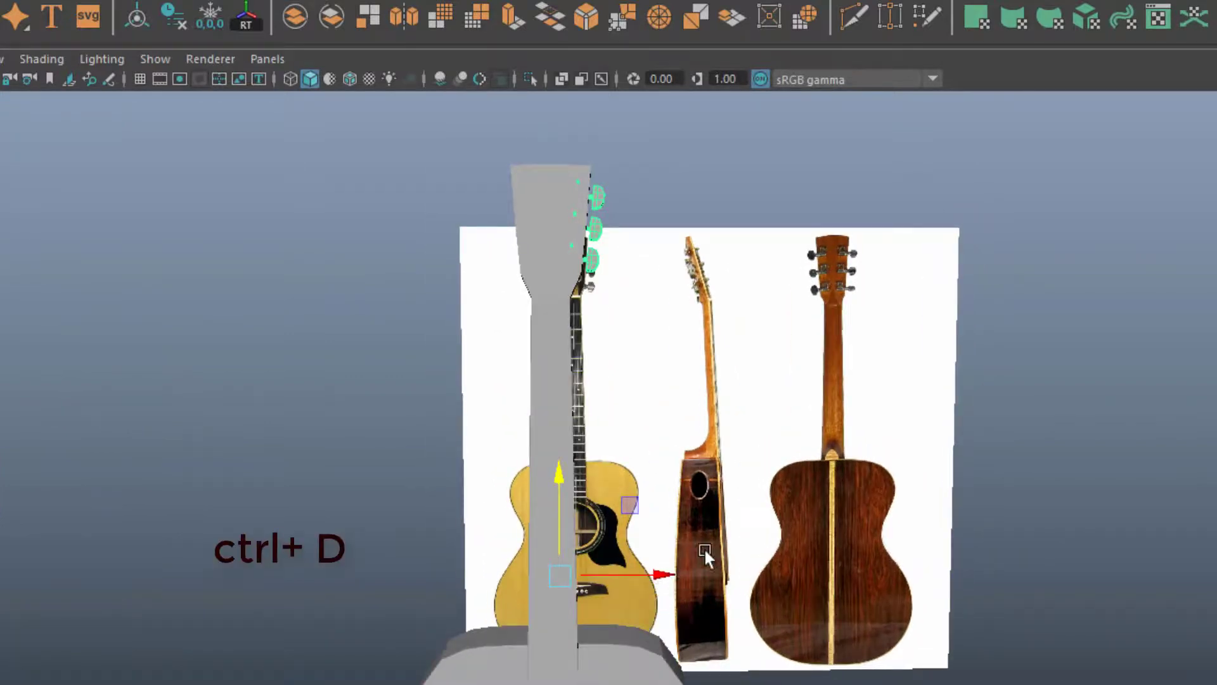
double_click(1151, 258)
text(-1)
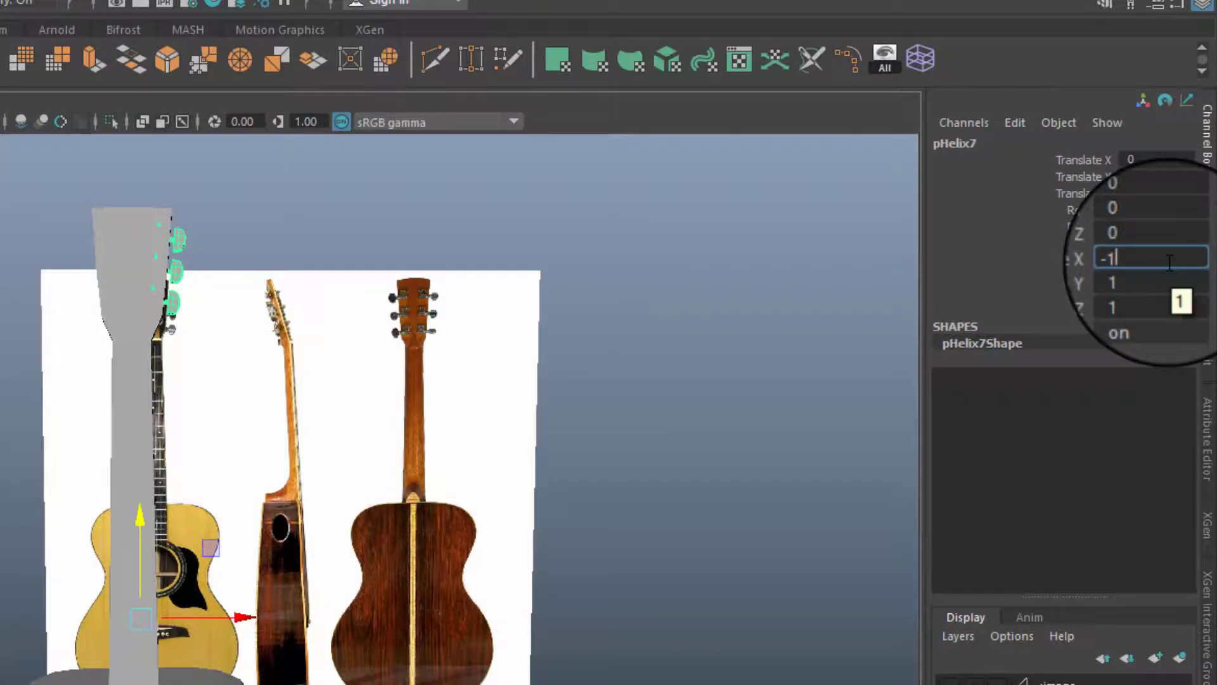
key(Return)
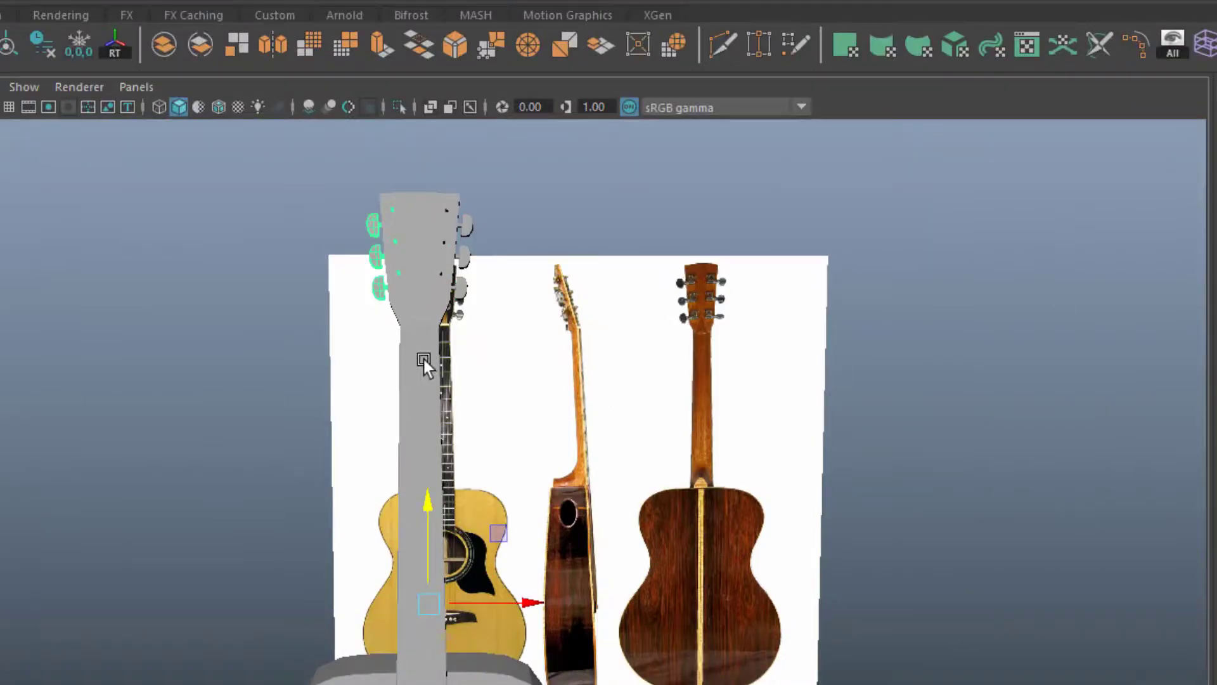
alt+drag(424, 360, 431, 351)
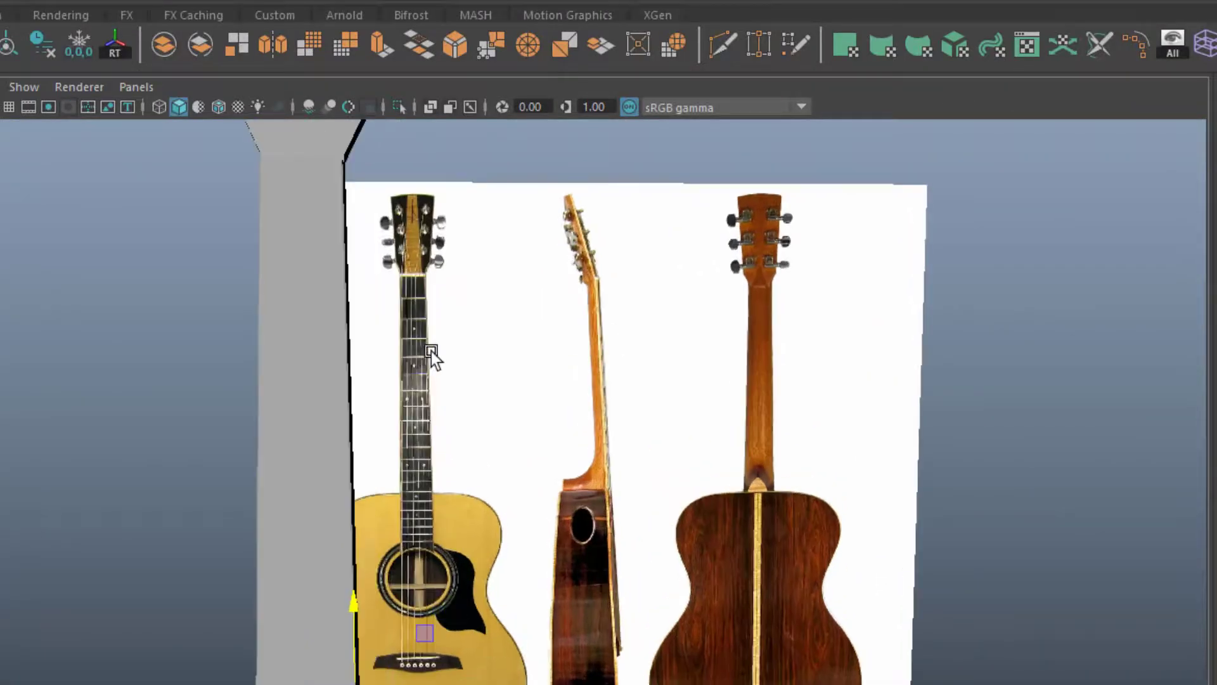
alt+right_drag(431, 352, 565, 629)
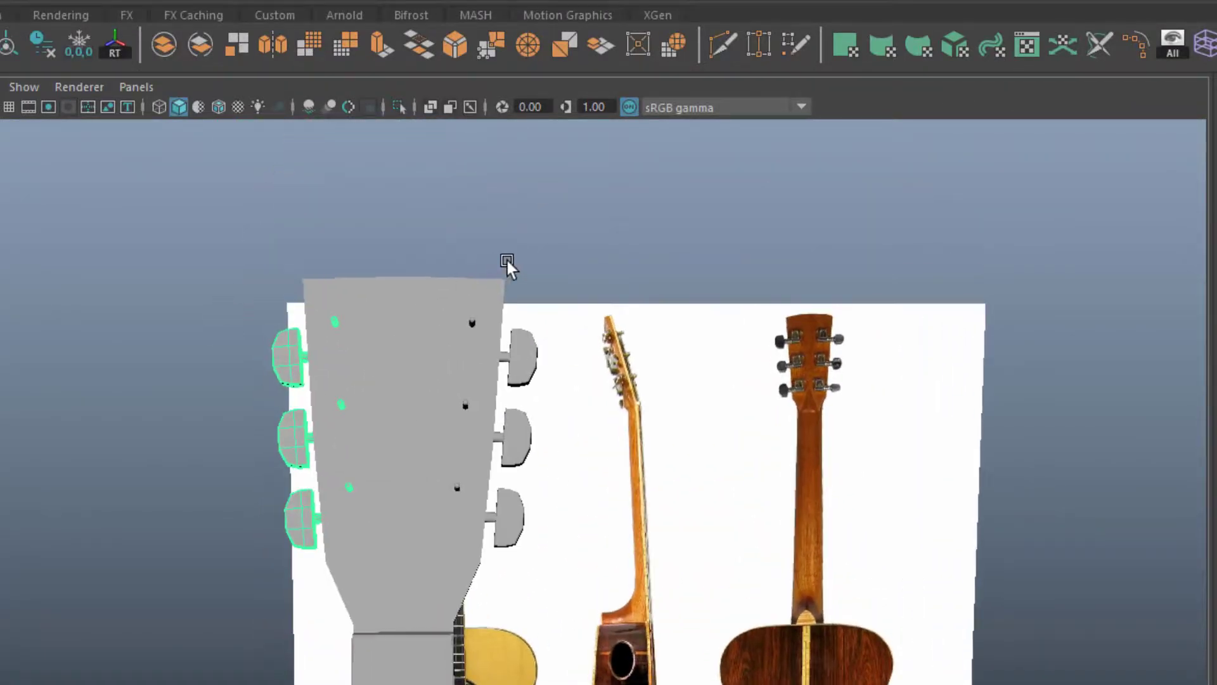
click(507, 261)
mouse_move(565, 247)
alt+mouse_down()
mouse_move(565, 461)
mouse_move(485, 469)
mouse_move(337, 446)
mouse_move(561, 526)
mouse_move(515, 538)
alt+mouse_up()
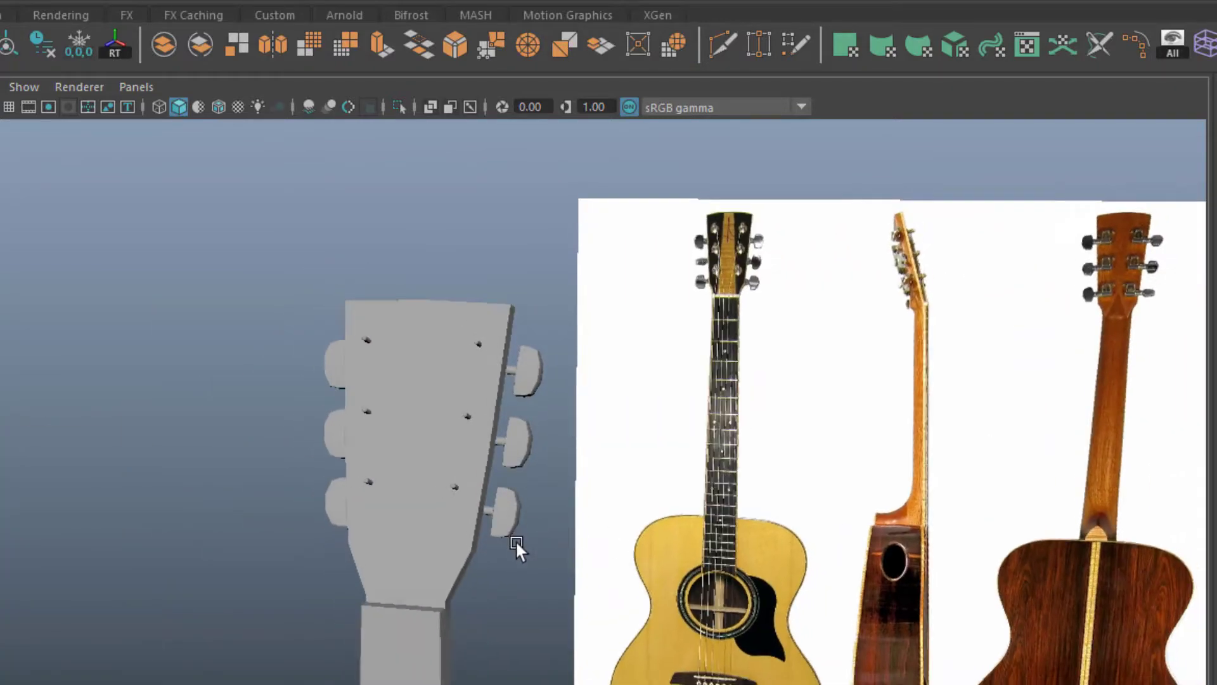